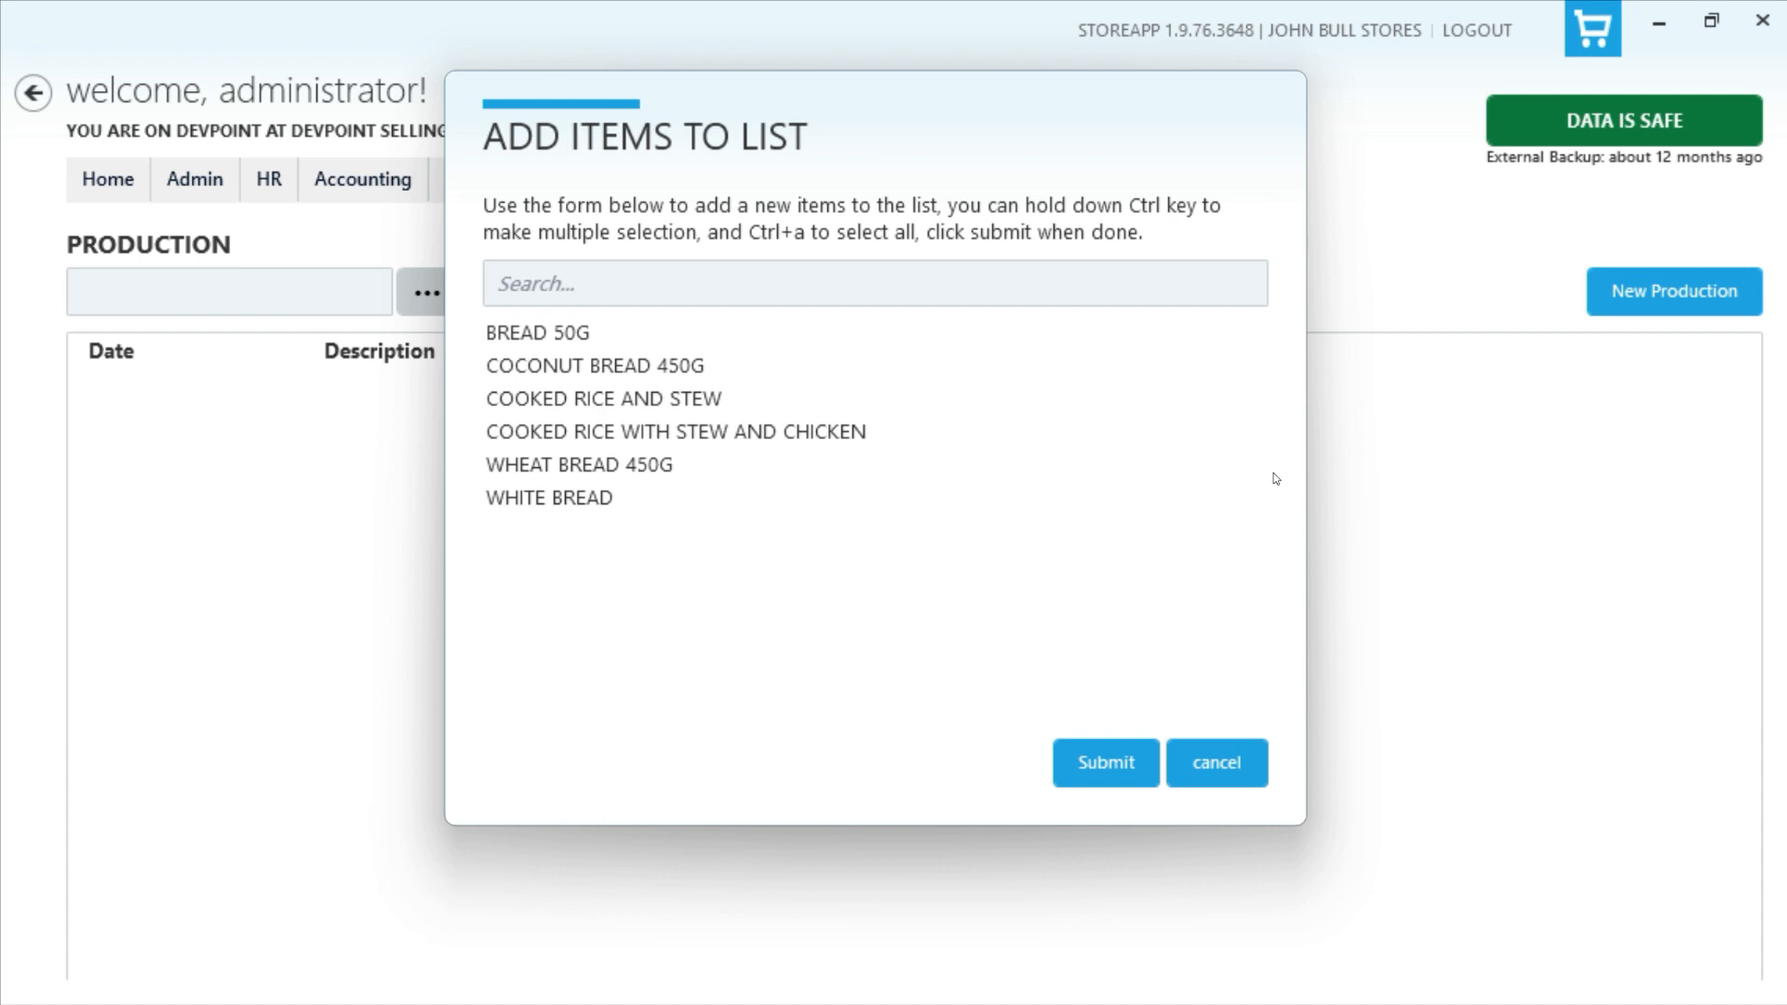
# Step: Dismiss the production item selection and open the Products list
pyautogui.click(1221, 762)
pyautogui.click(202, 191)
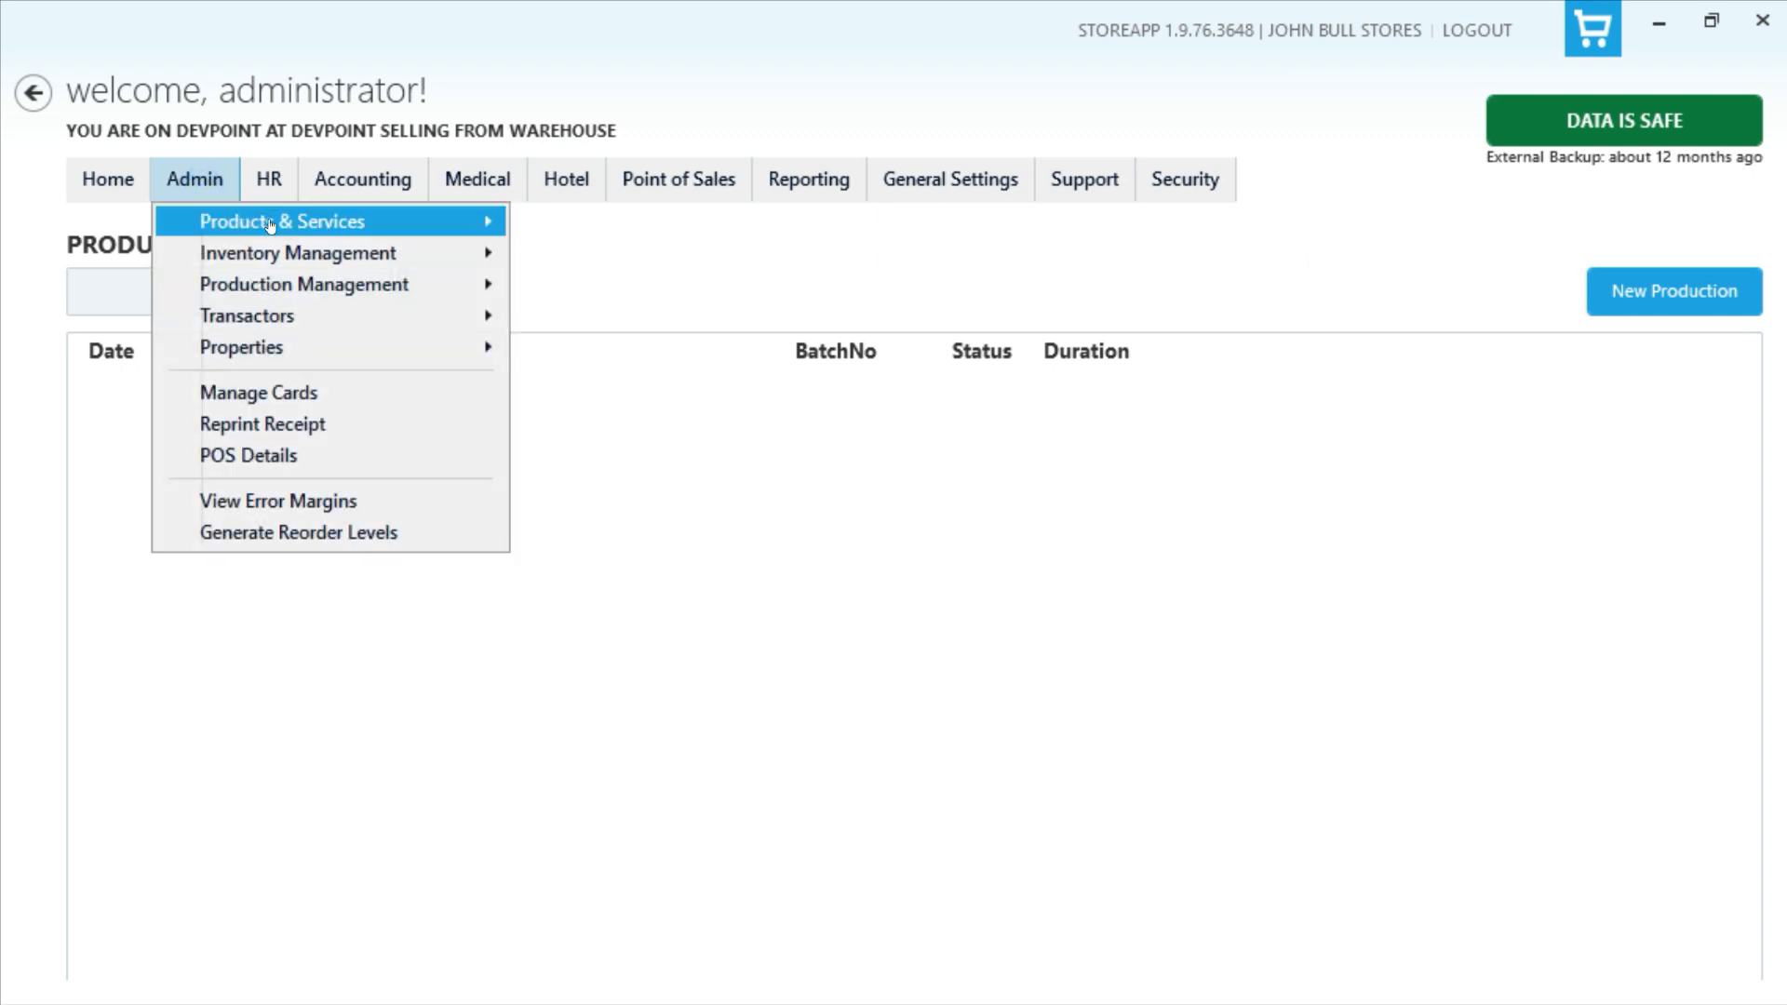
pyautogui.moveTo(233, 222)
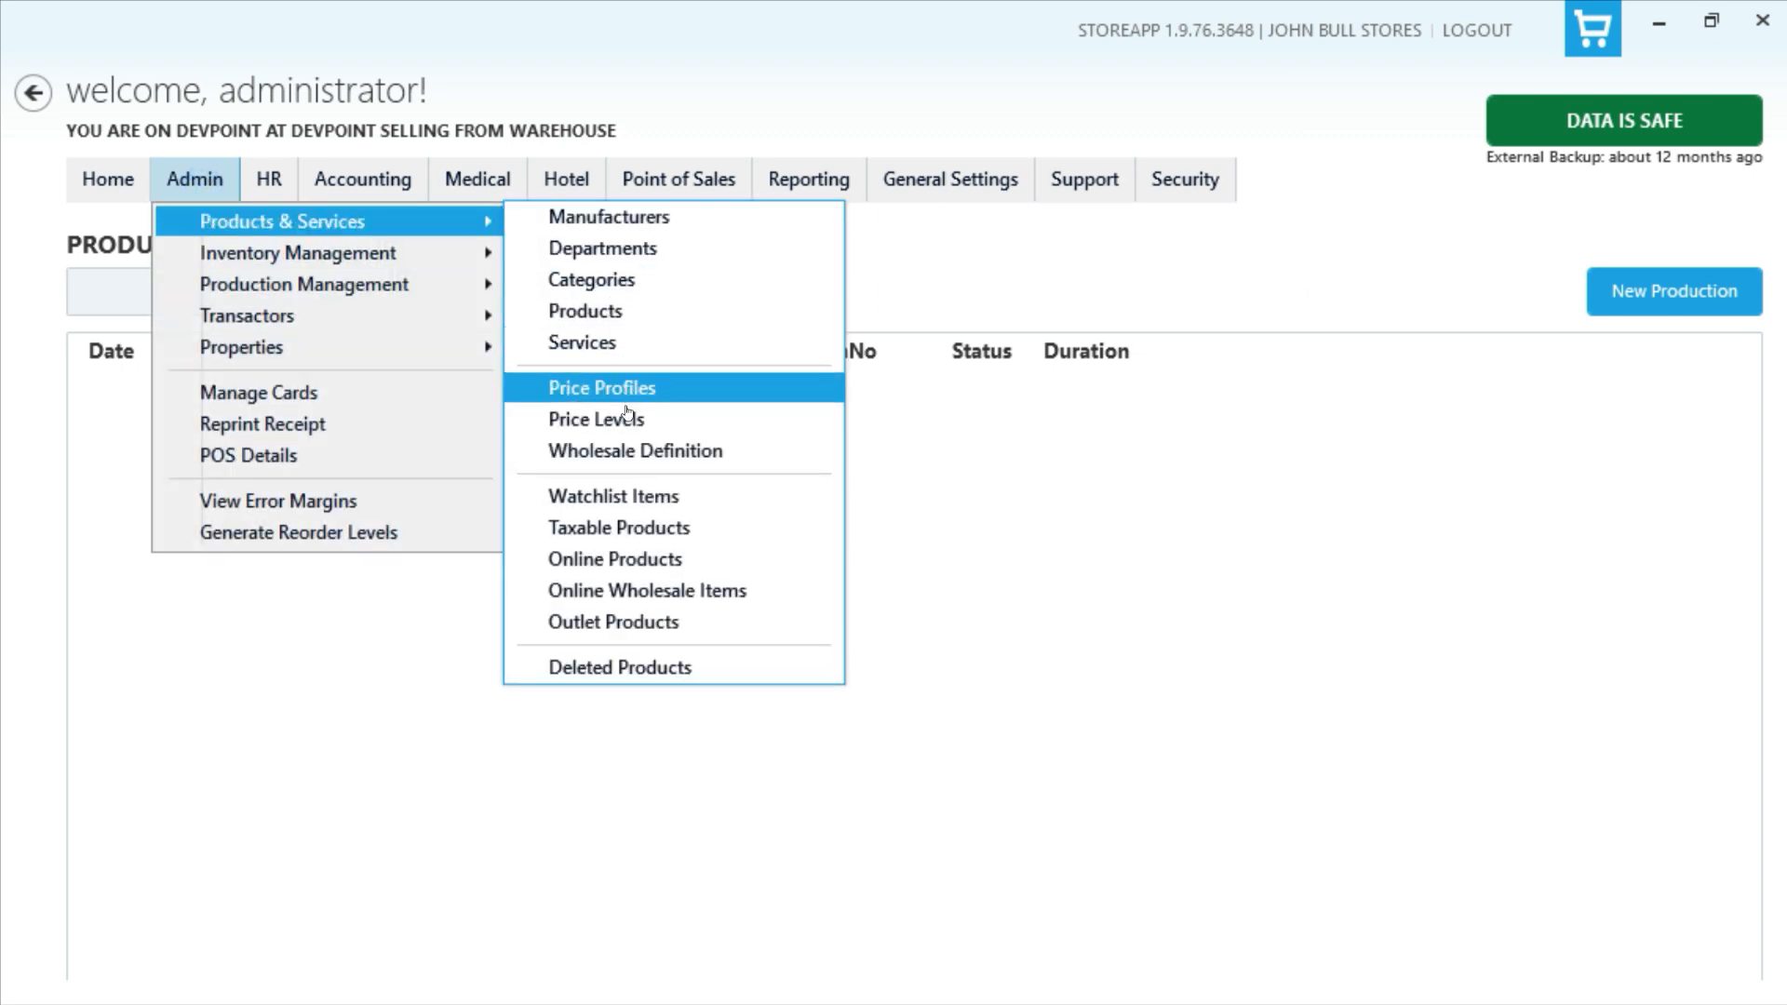
pyautogui.click(632, 311)
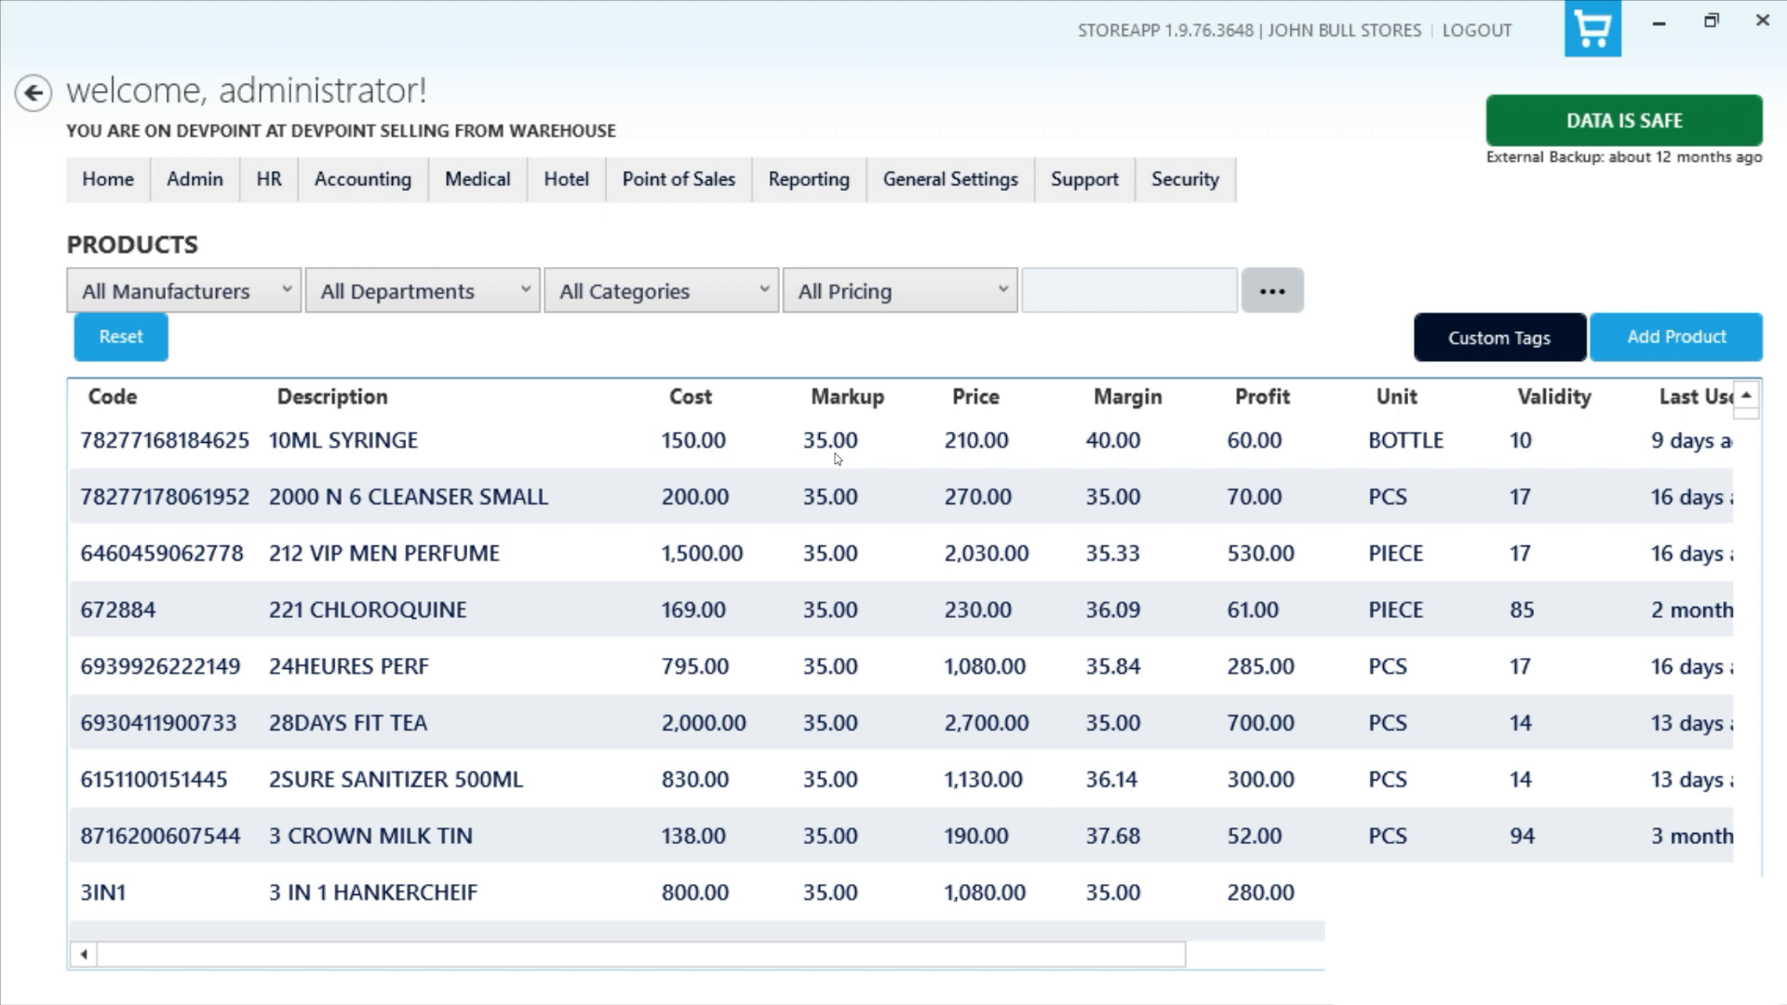
# Step: Toggle Make Raw Material and Produced in-house on and off in a new product form and discard the form
pyautogui.click(1679, 339)
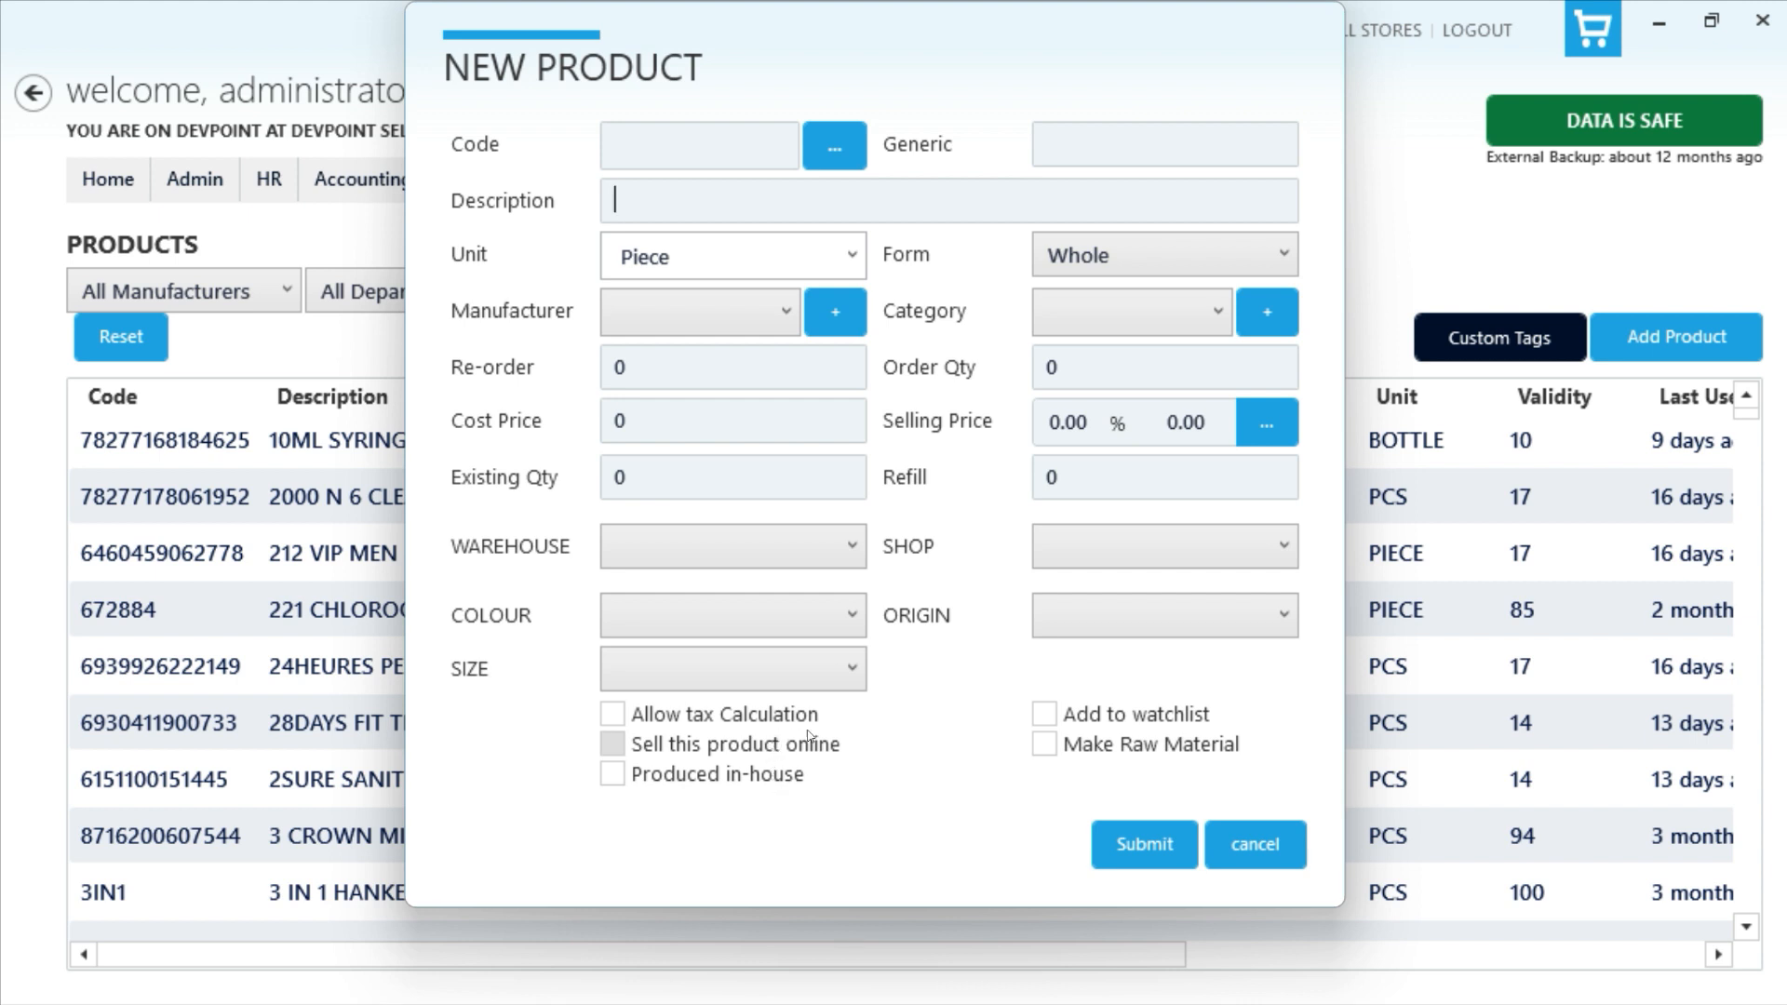
pyautogui.click(1053, 750)
pyautogui.click(1046, 747)
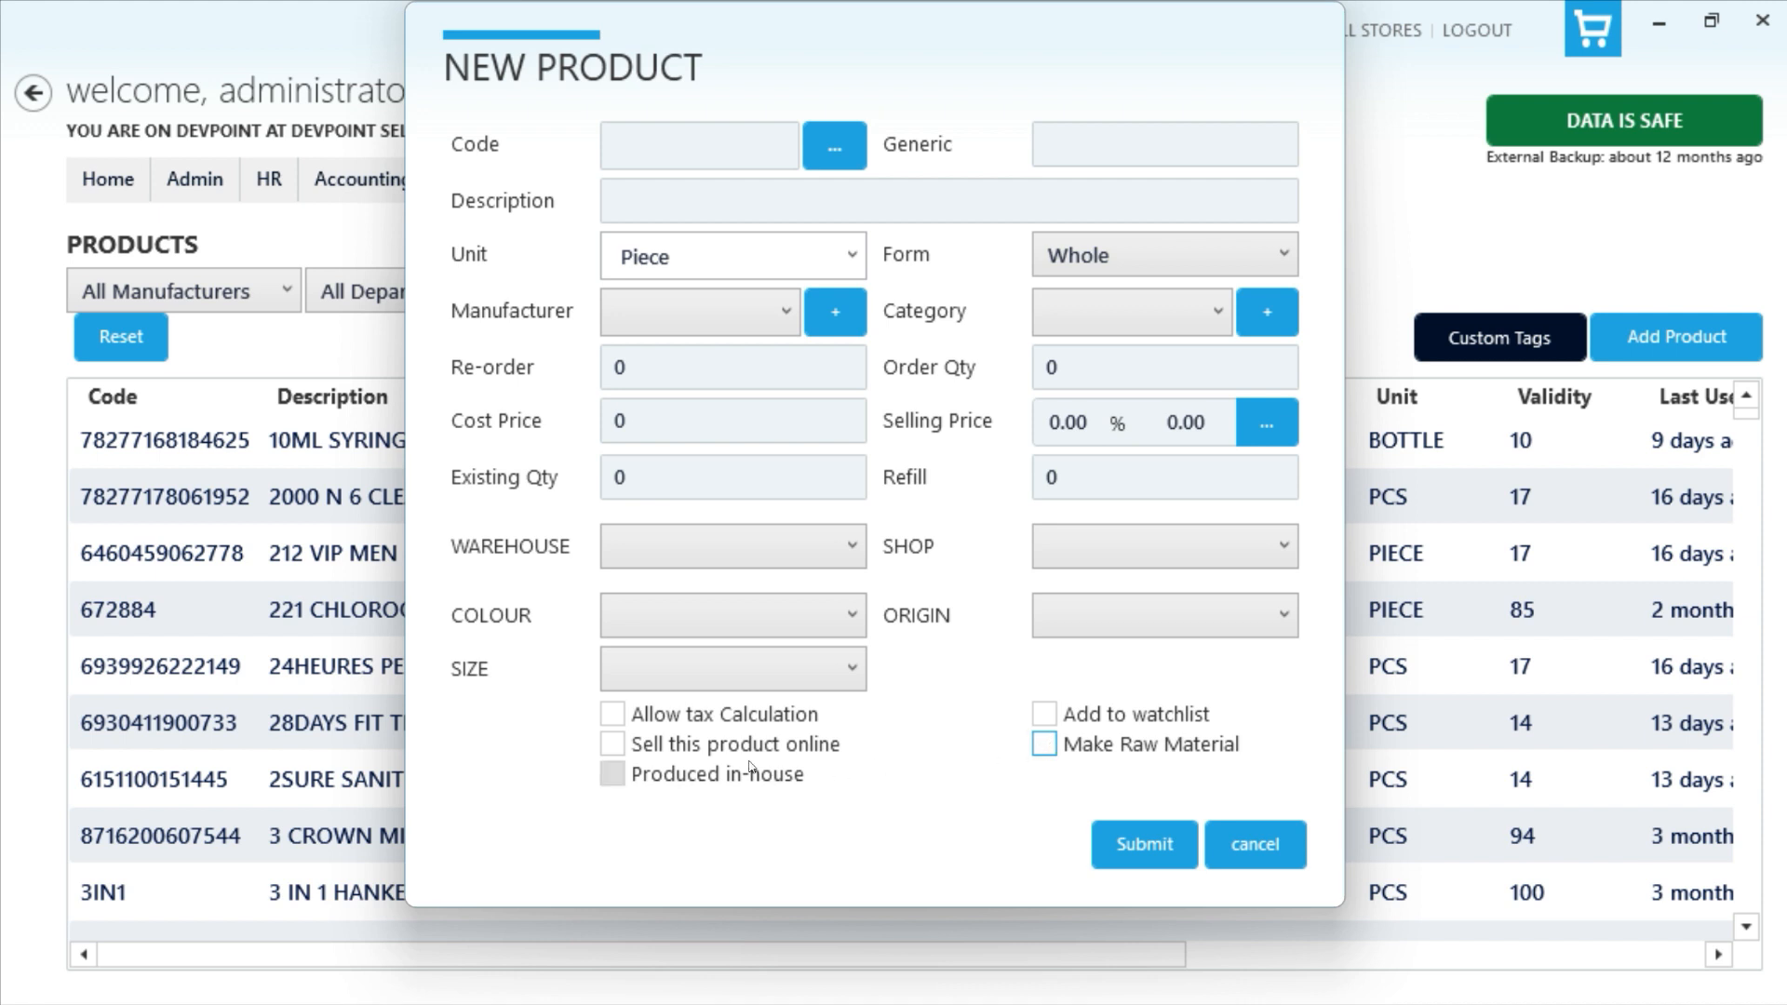
pyautogui.click(613, 776)
pyautogui.click(614, 776)
pyautogui.click(1214, 847)
# Step: View the editable details of the 2000 N 6 CLEANSER SMALL product and close them without saving
pyautogui.rightClick(938, 511)
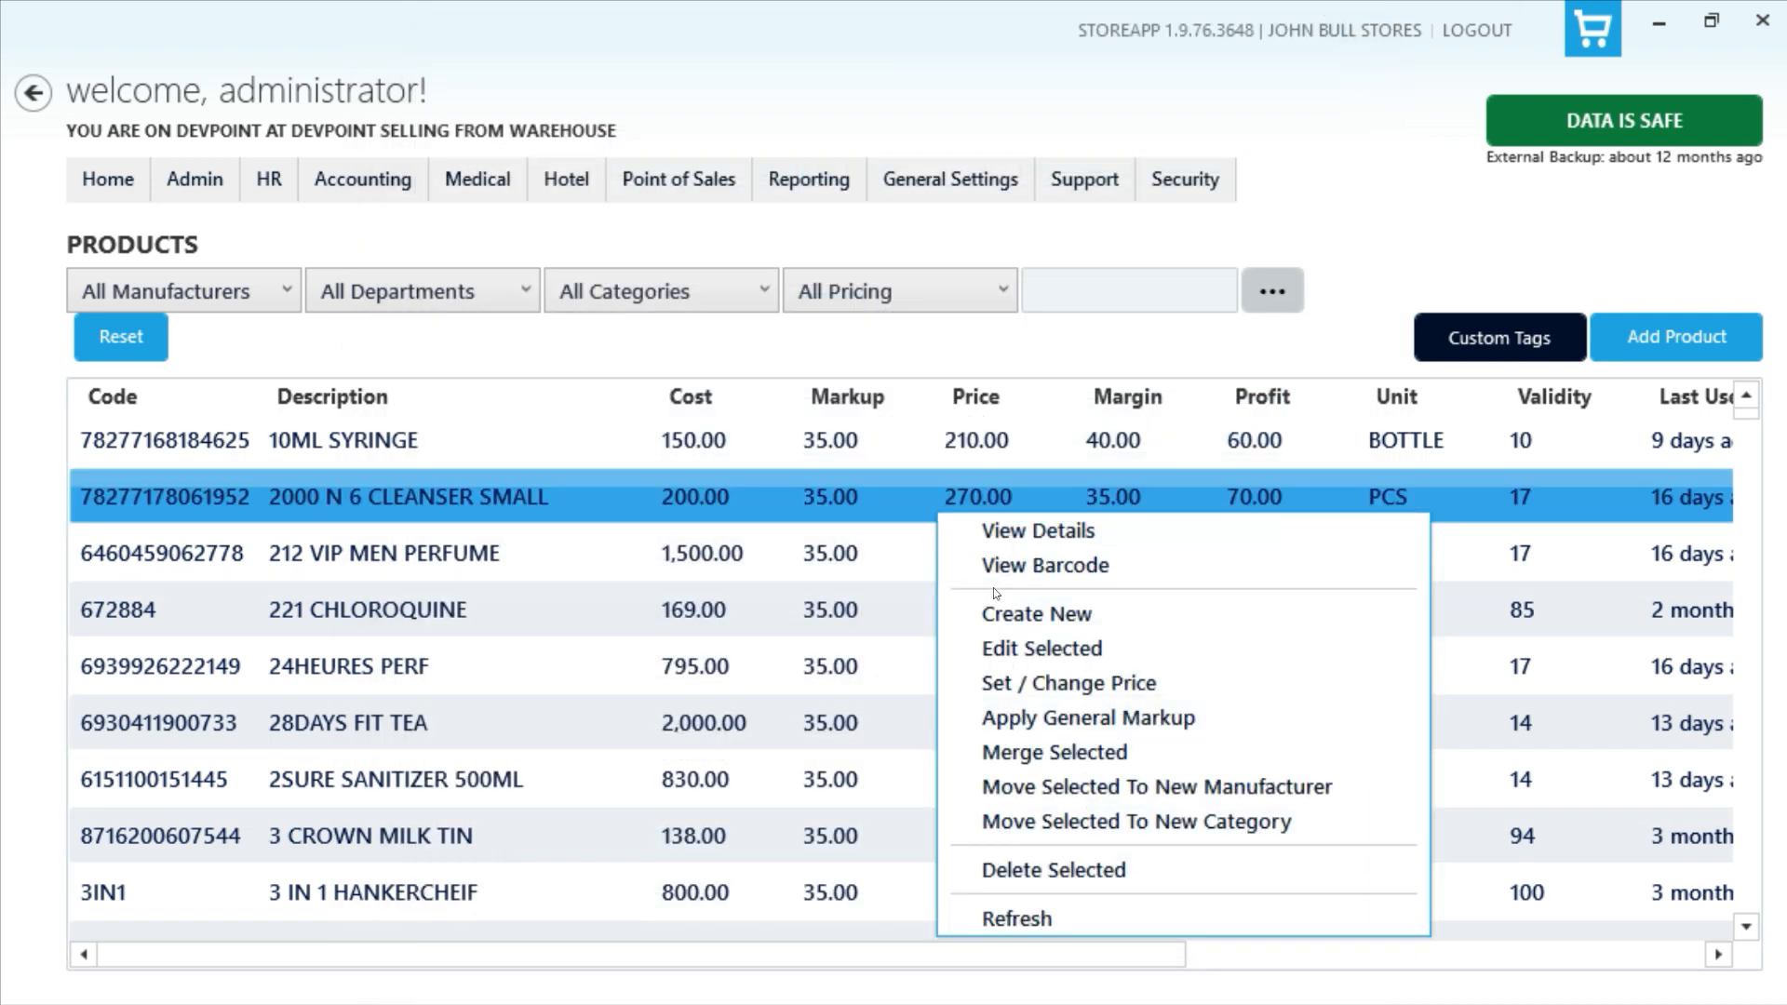
pyautogui.click(1018, 649)
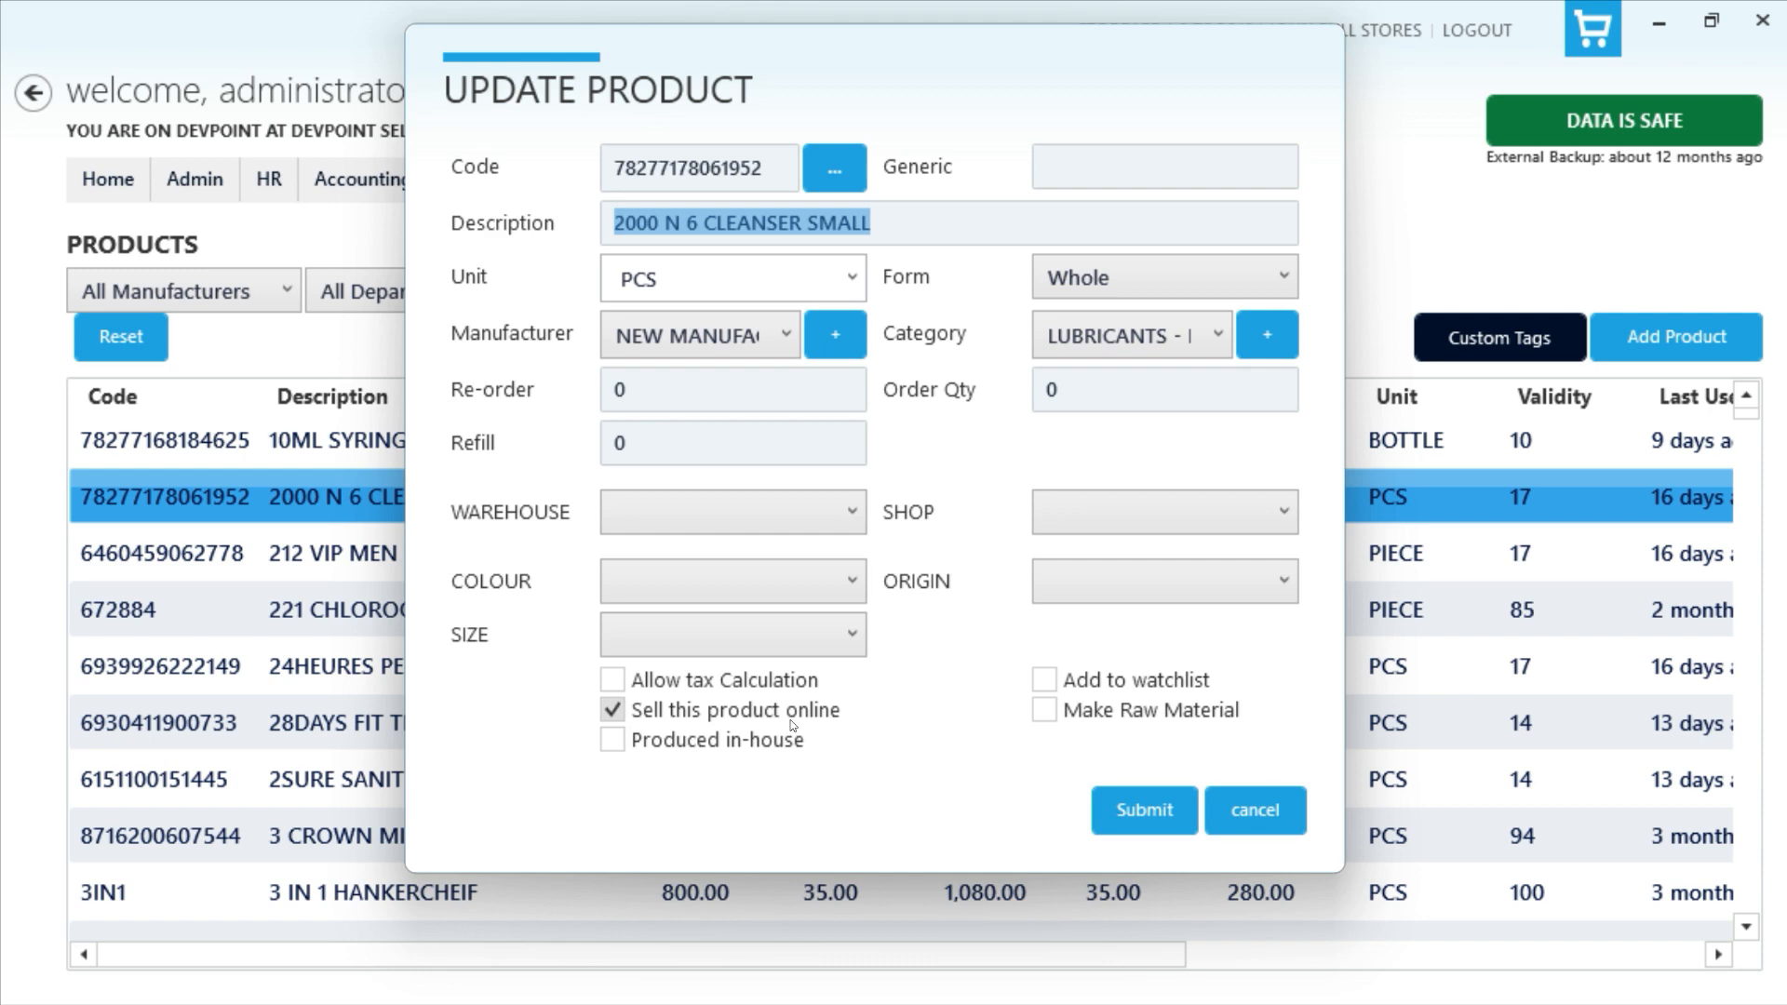
pyautogui.click(1231, 806)
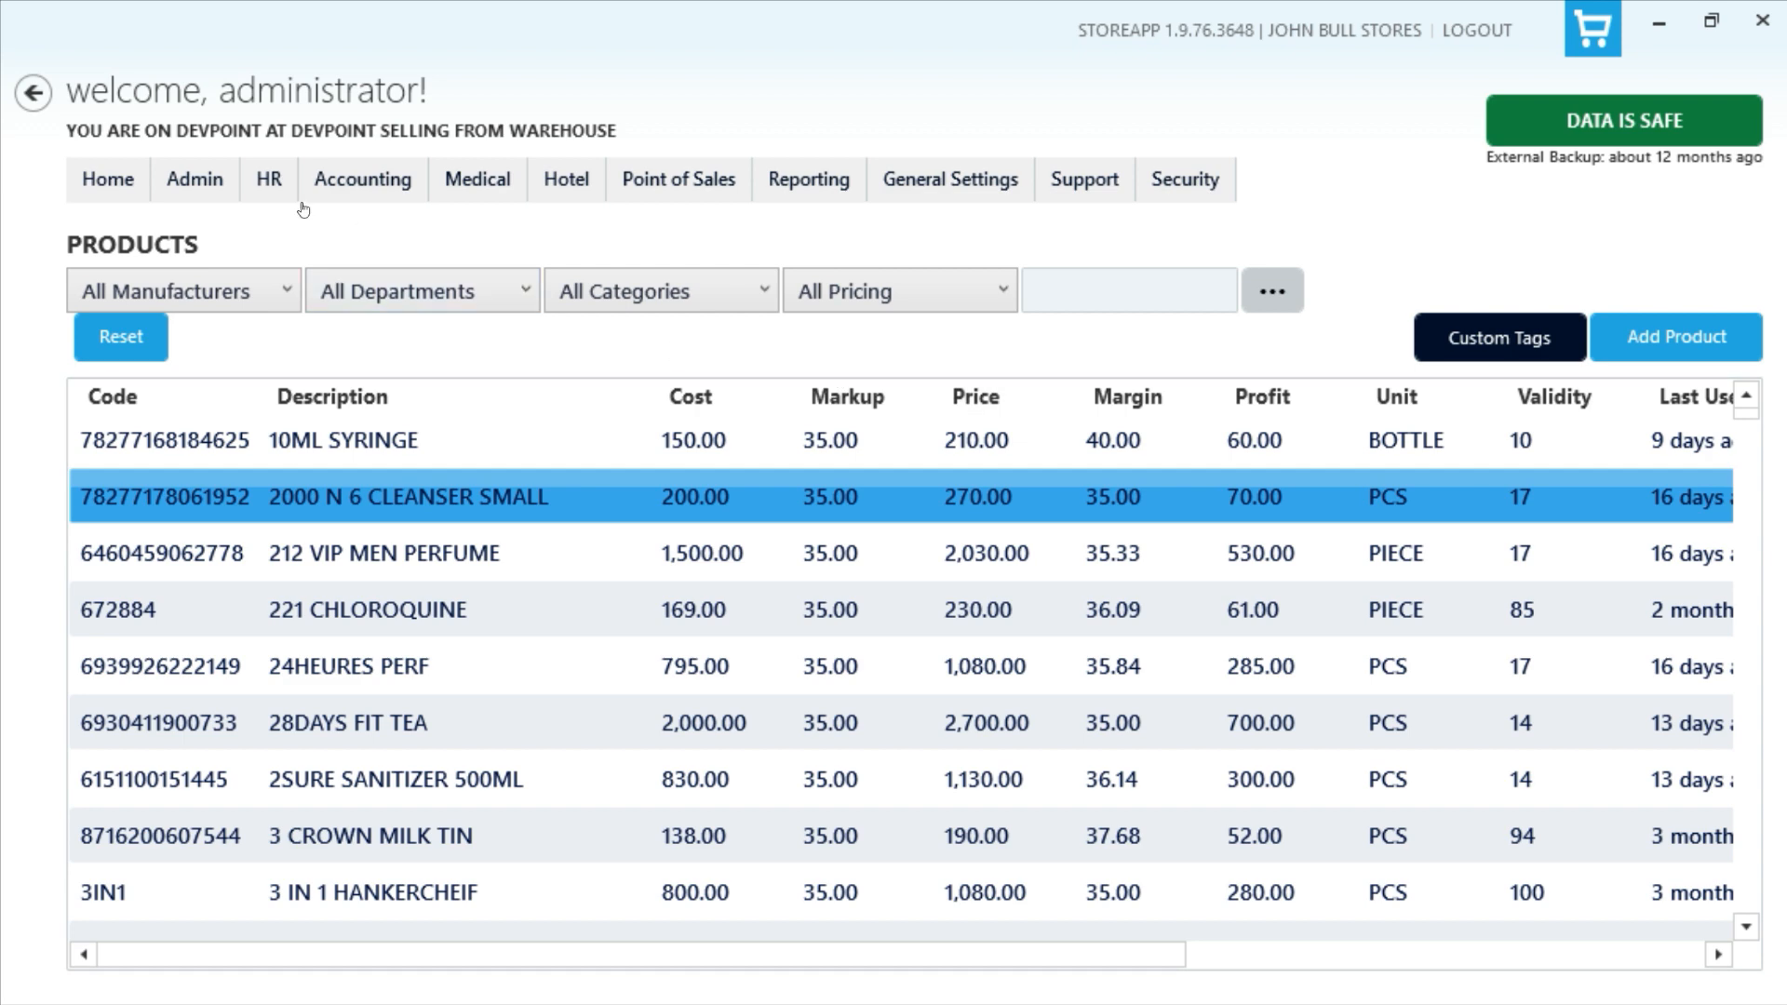
# Step: Open the Raw Materials list in Production Management and look through its items
pyautogui.click(184, 181)
pyautogui.moveTo(287, 285)
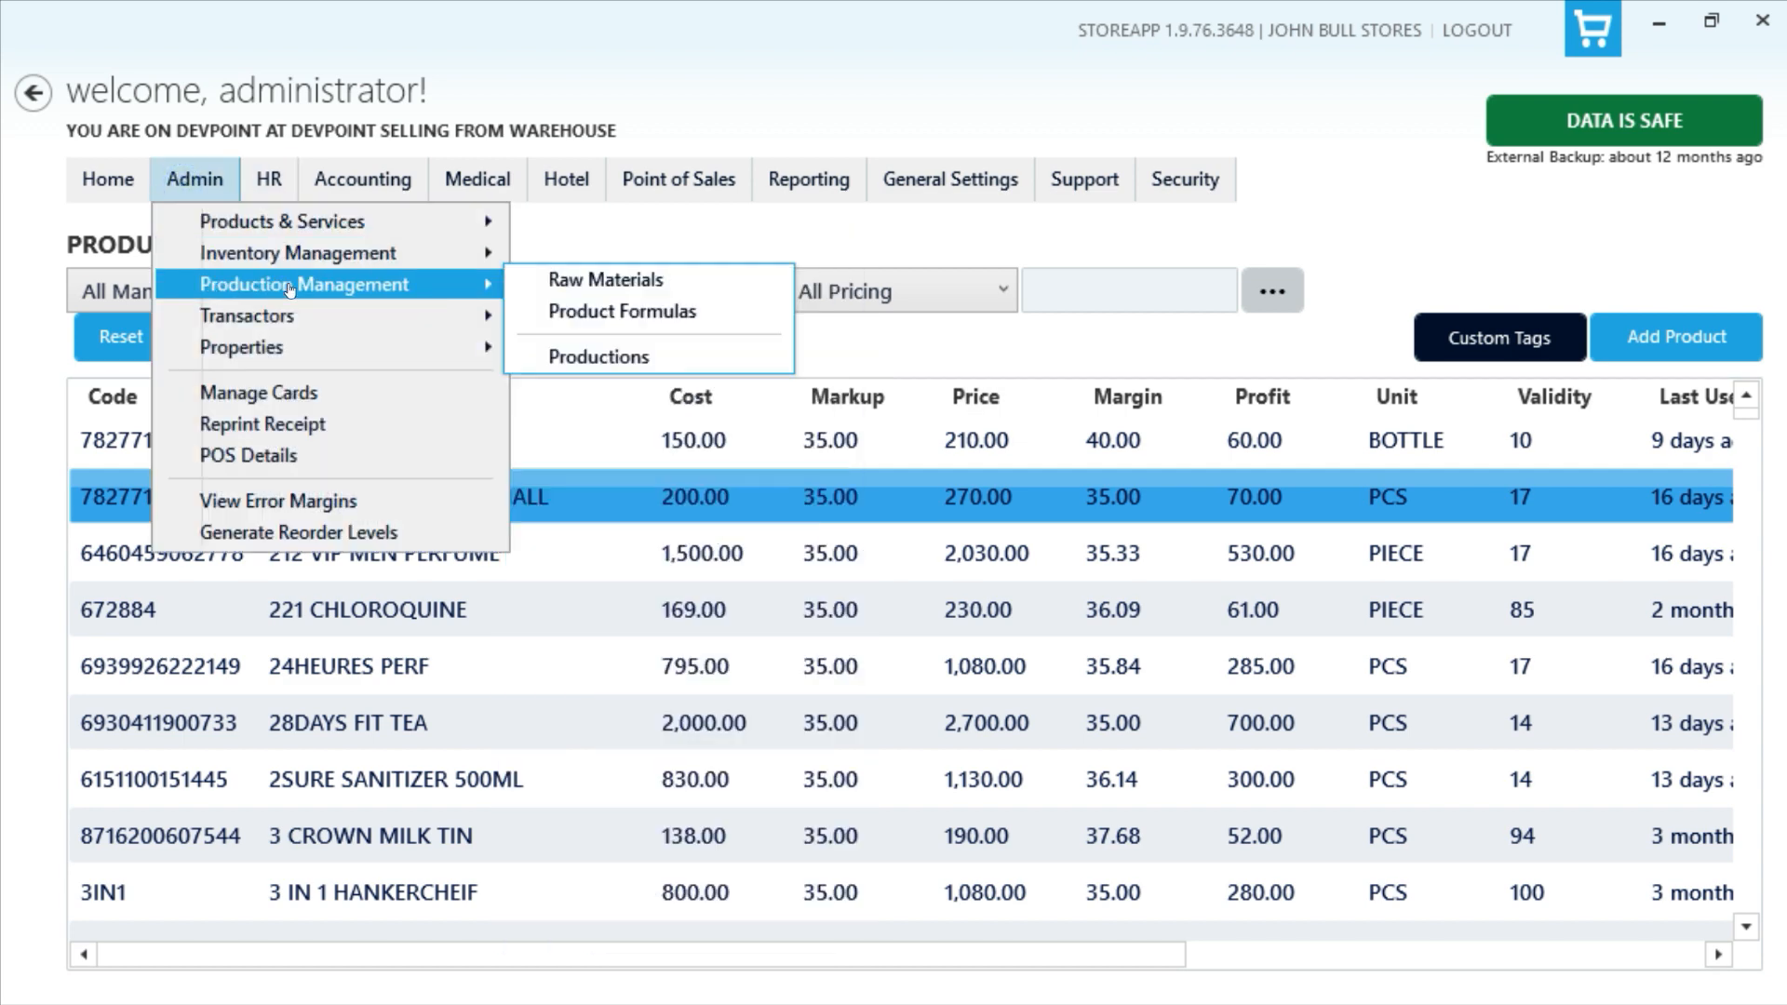
pyautogui.click(692, 293)
pyautogui.scroll(-1, 925, 620)
pyautogui.scroll(1, 926, 622)
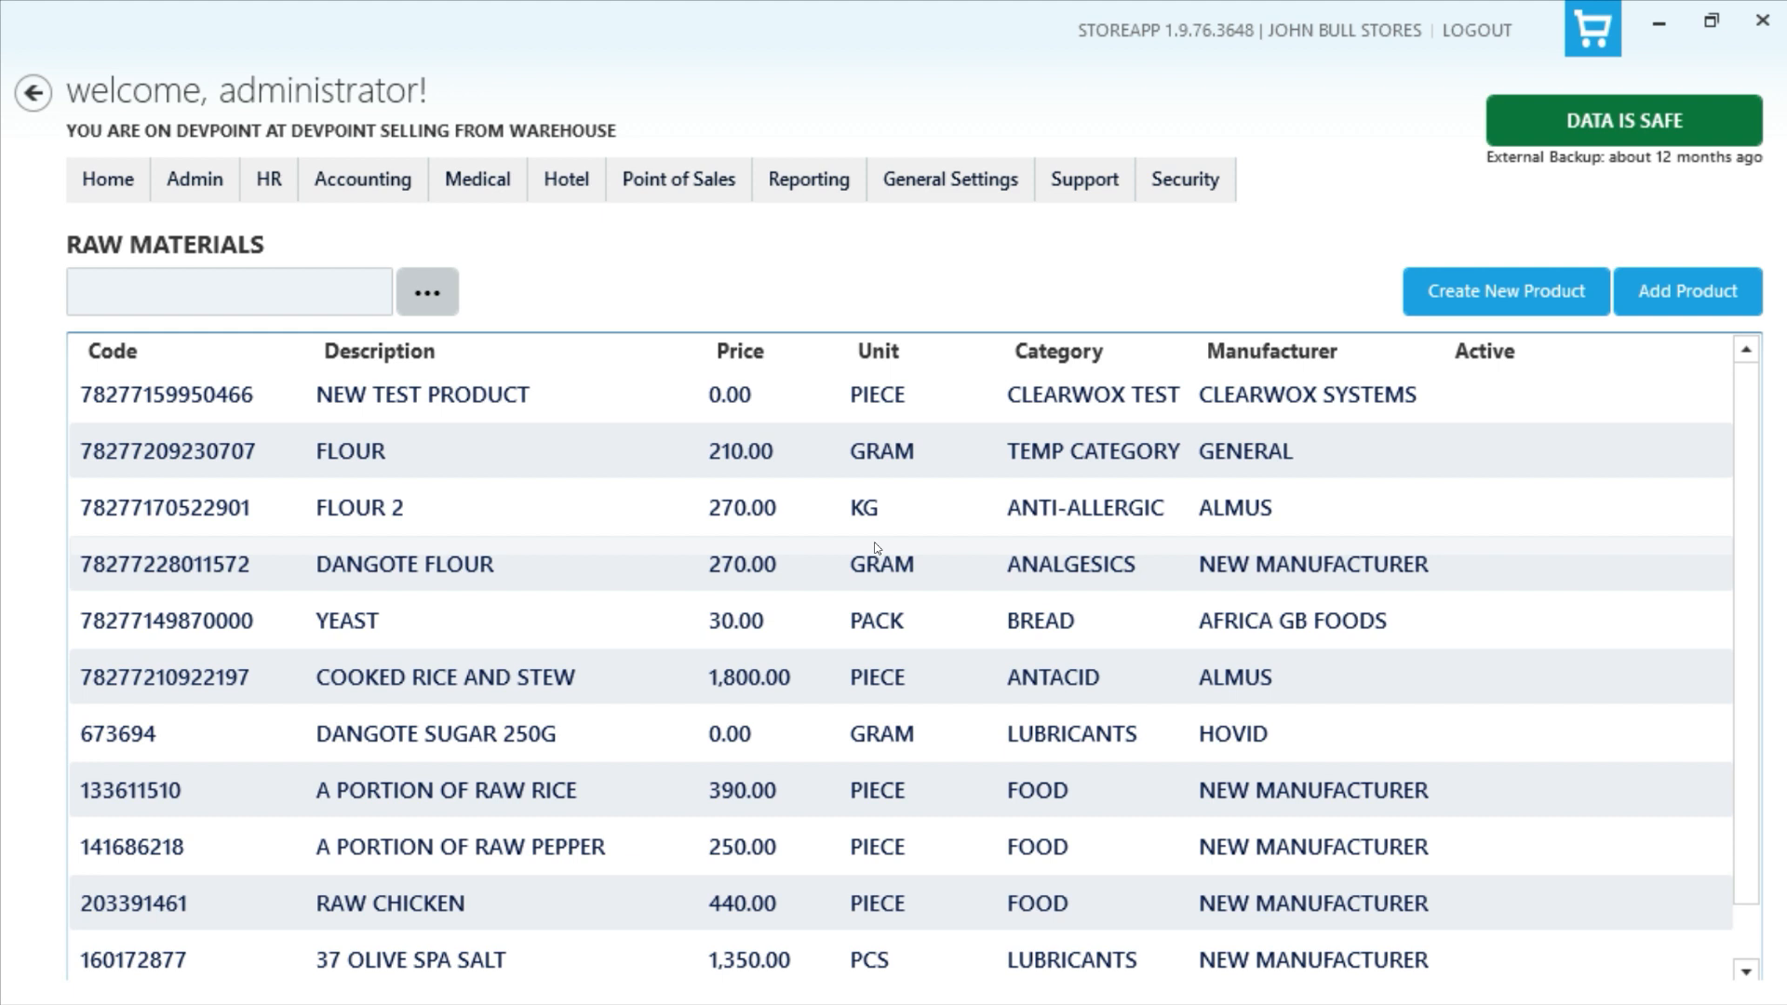
# Step: Open the Product Formulas list in Production Management
pyautogui.click(193, 178)
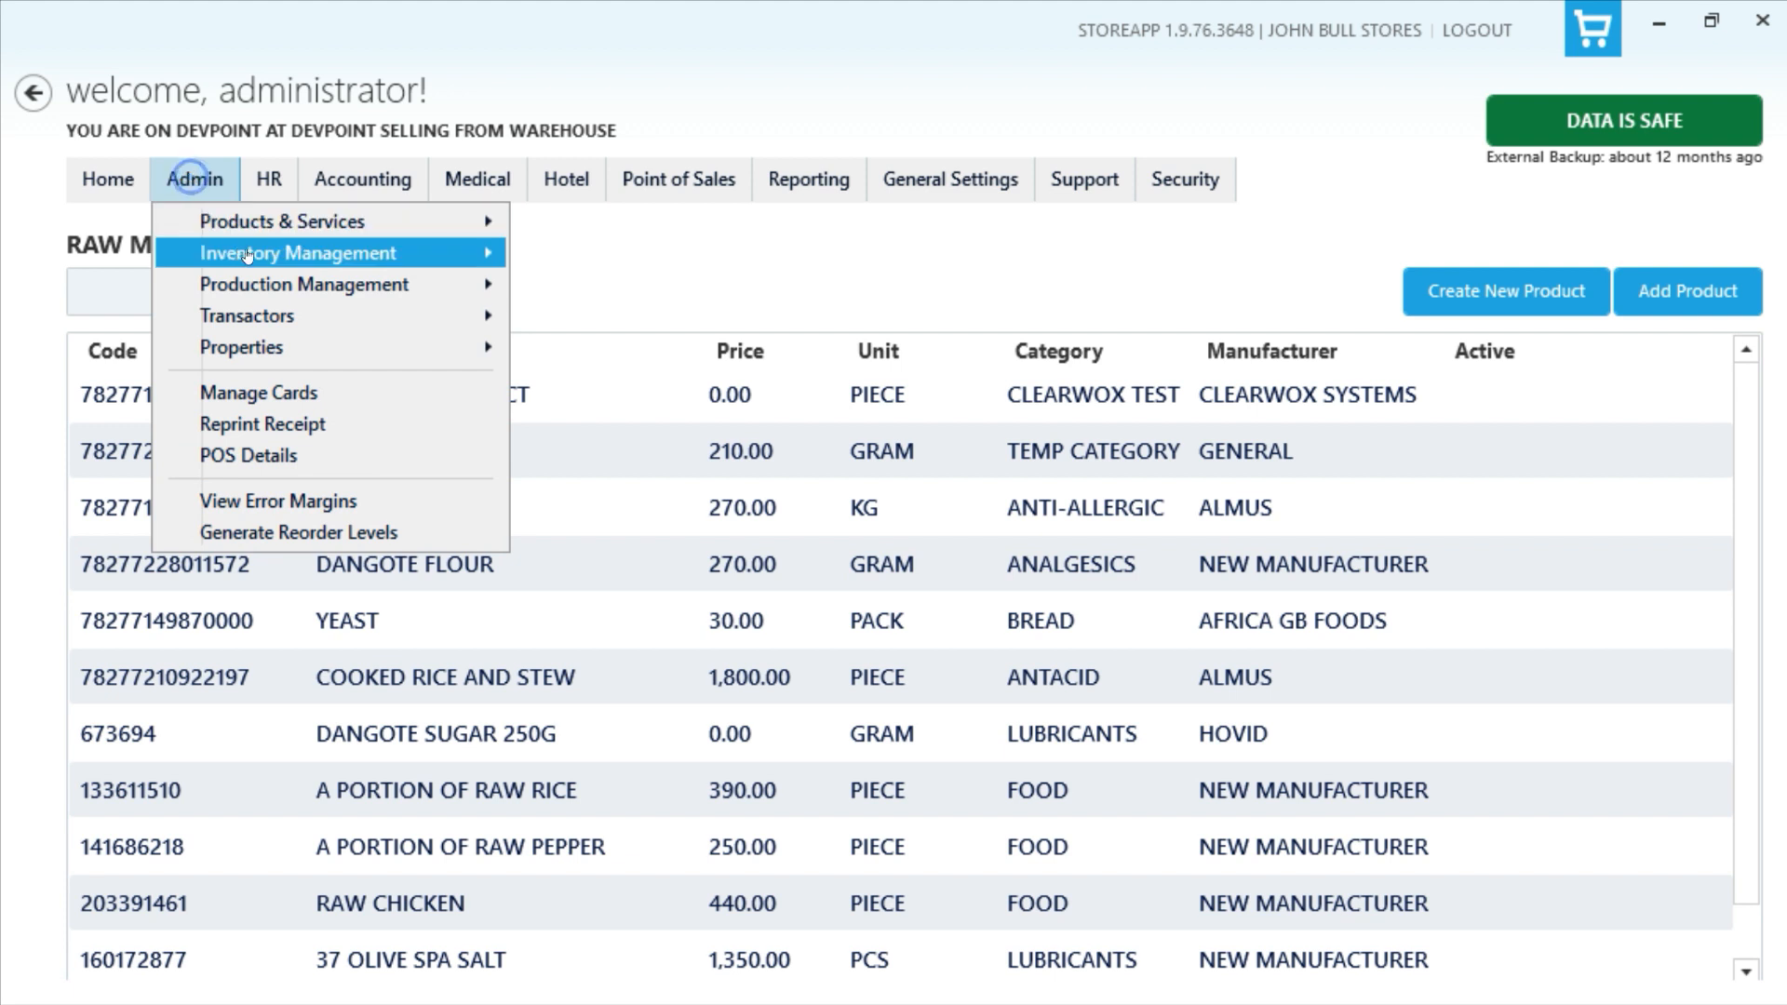
pyautogui.moveTo(274, 288)
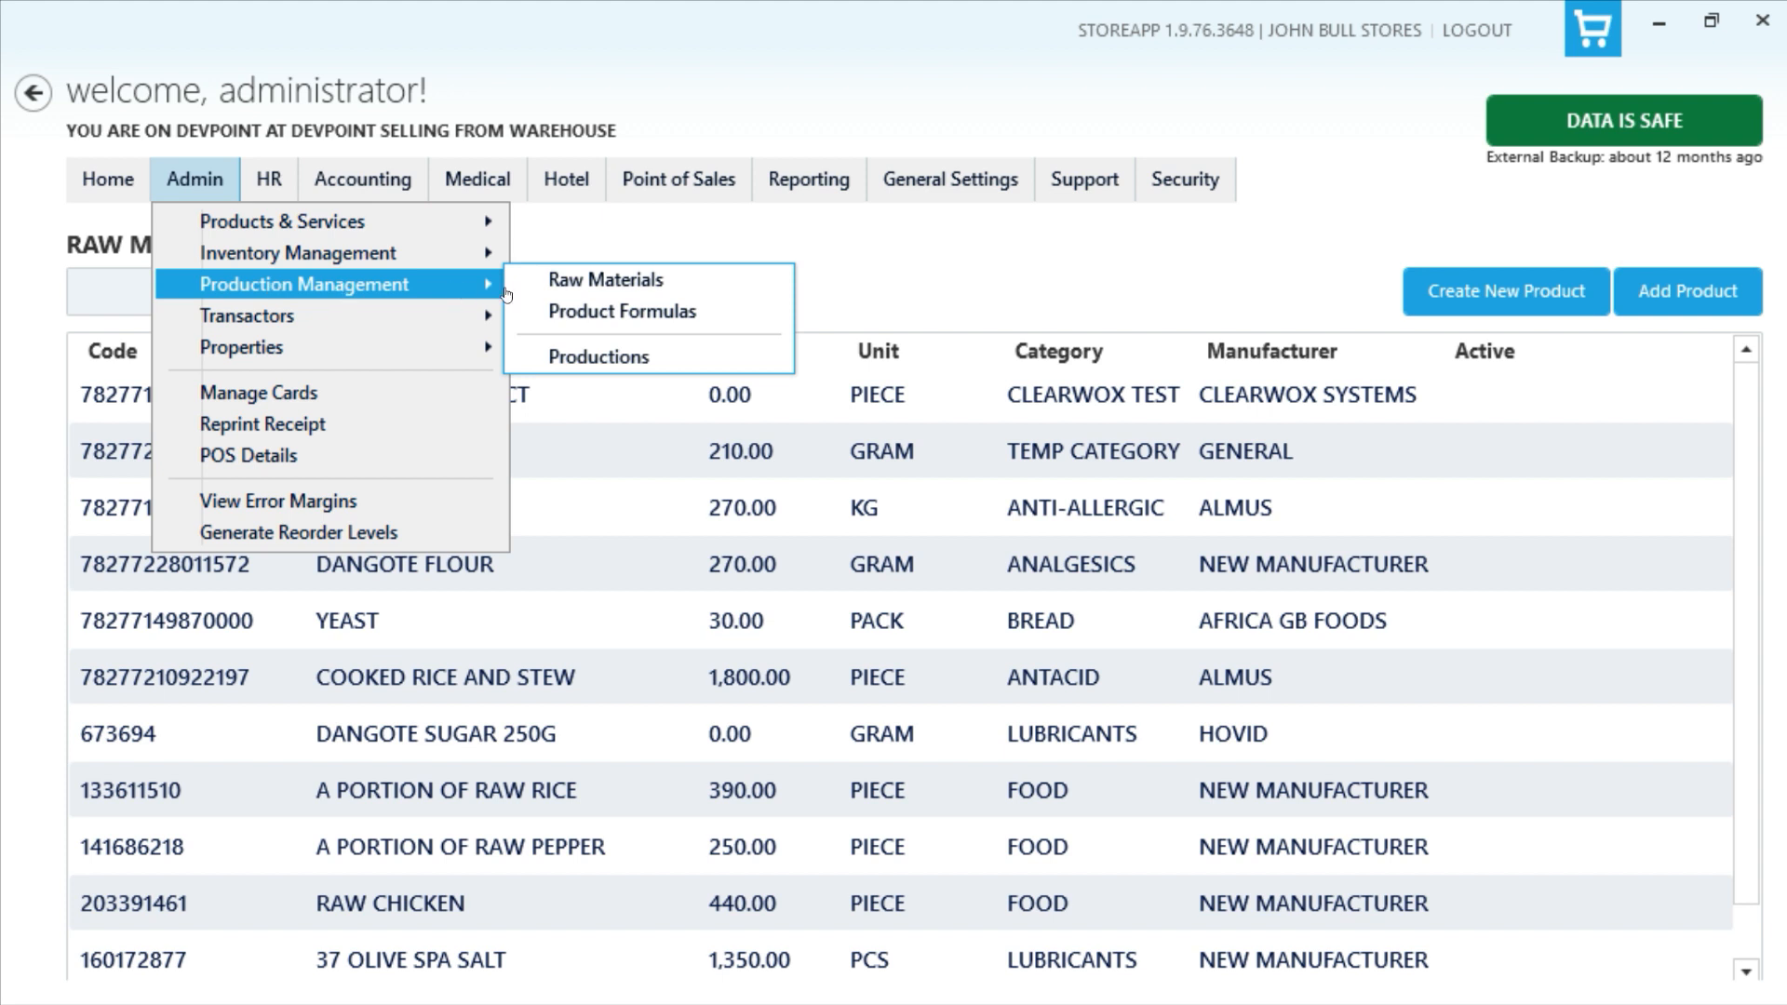
pyautogui.click(676, 325)
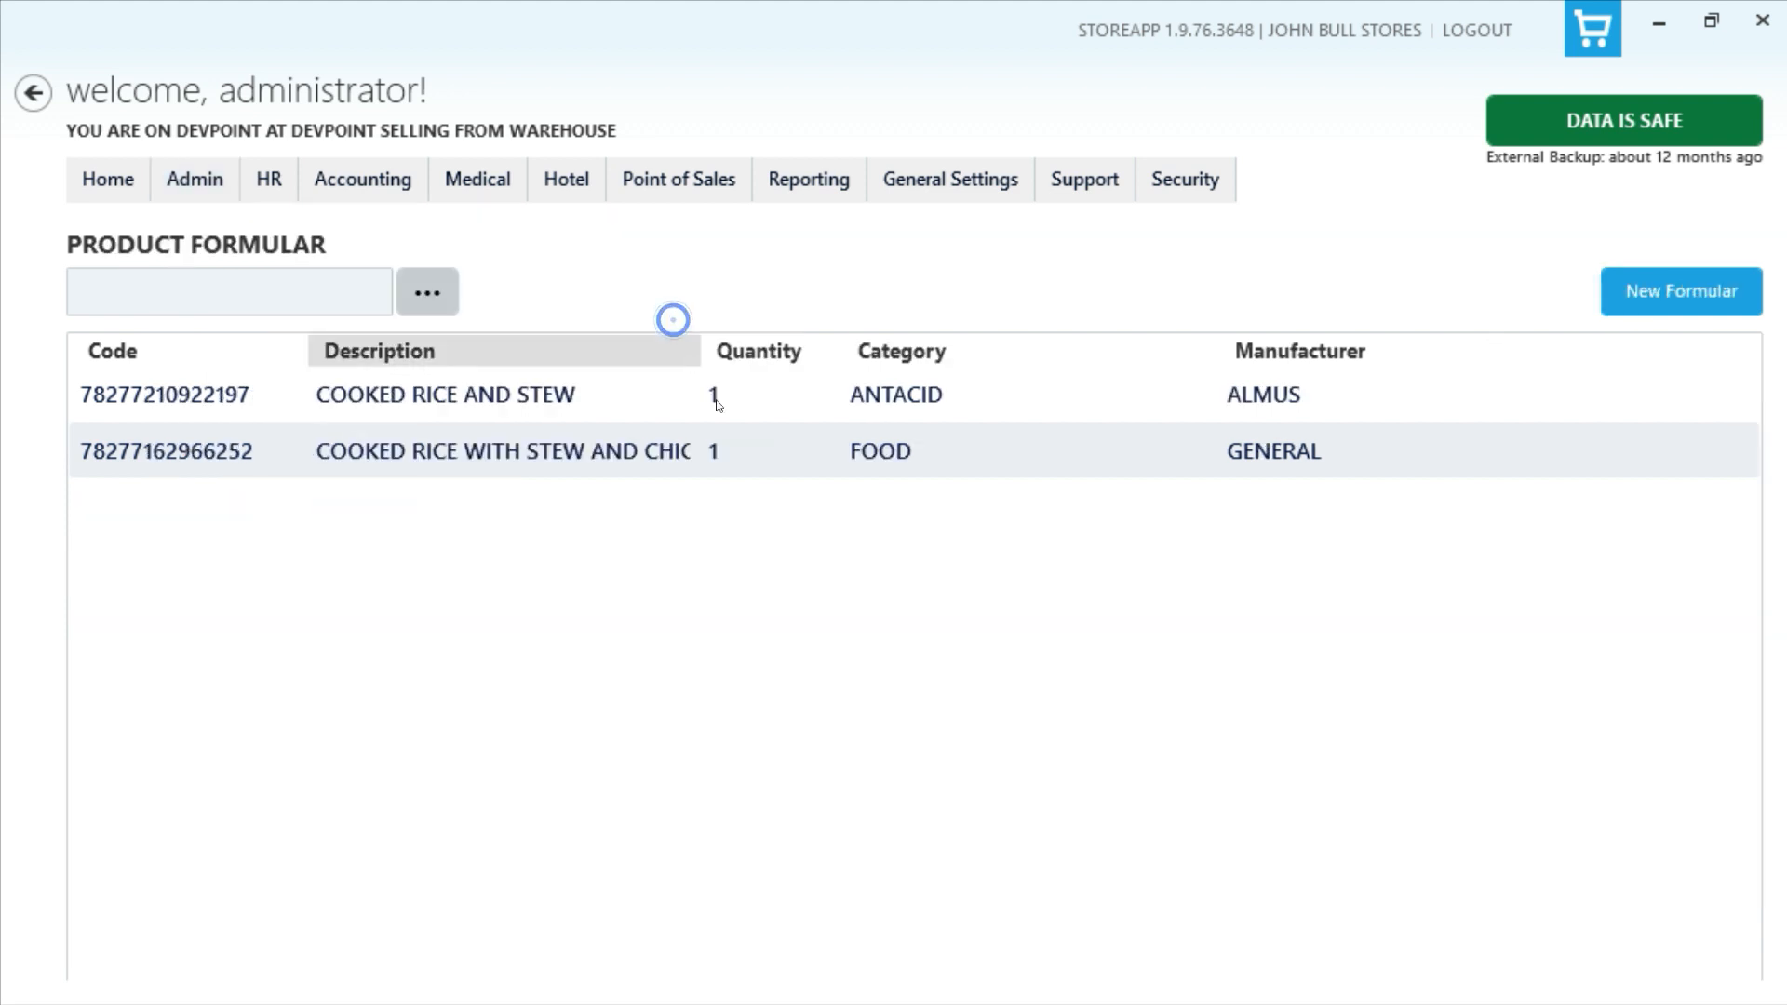
# Step: Set the RAW CHICKEN quantity to 2 in the COOKED RICE WITH STEW AND CHICKEN formula, save it and check the saved formula
pyautogui.doubleClick(914, 454)
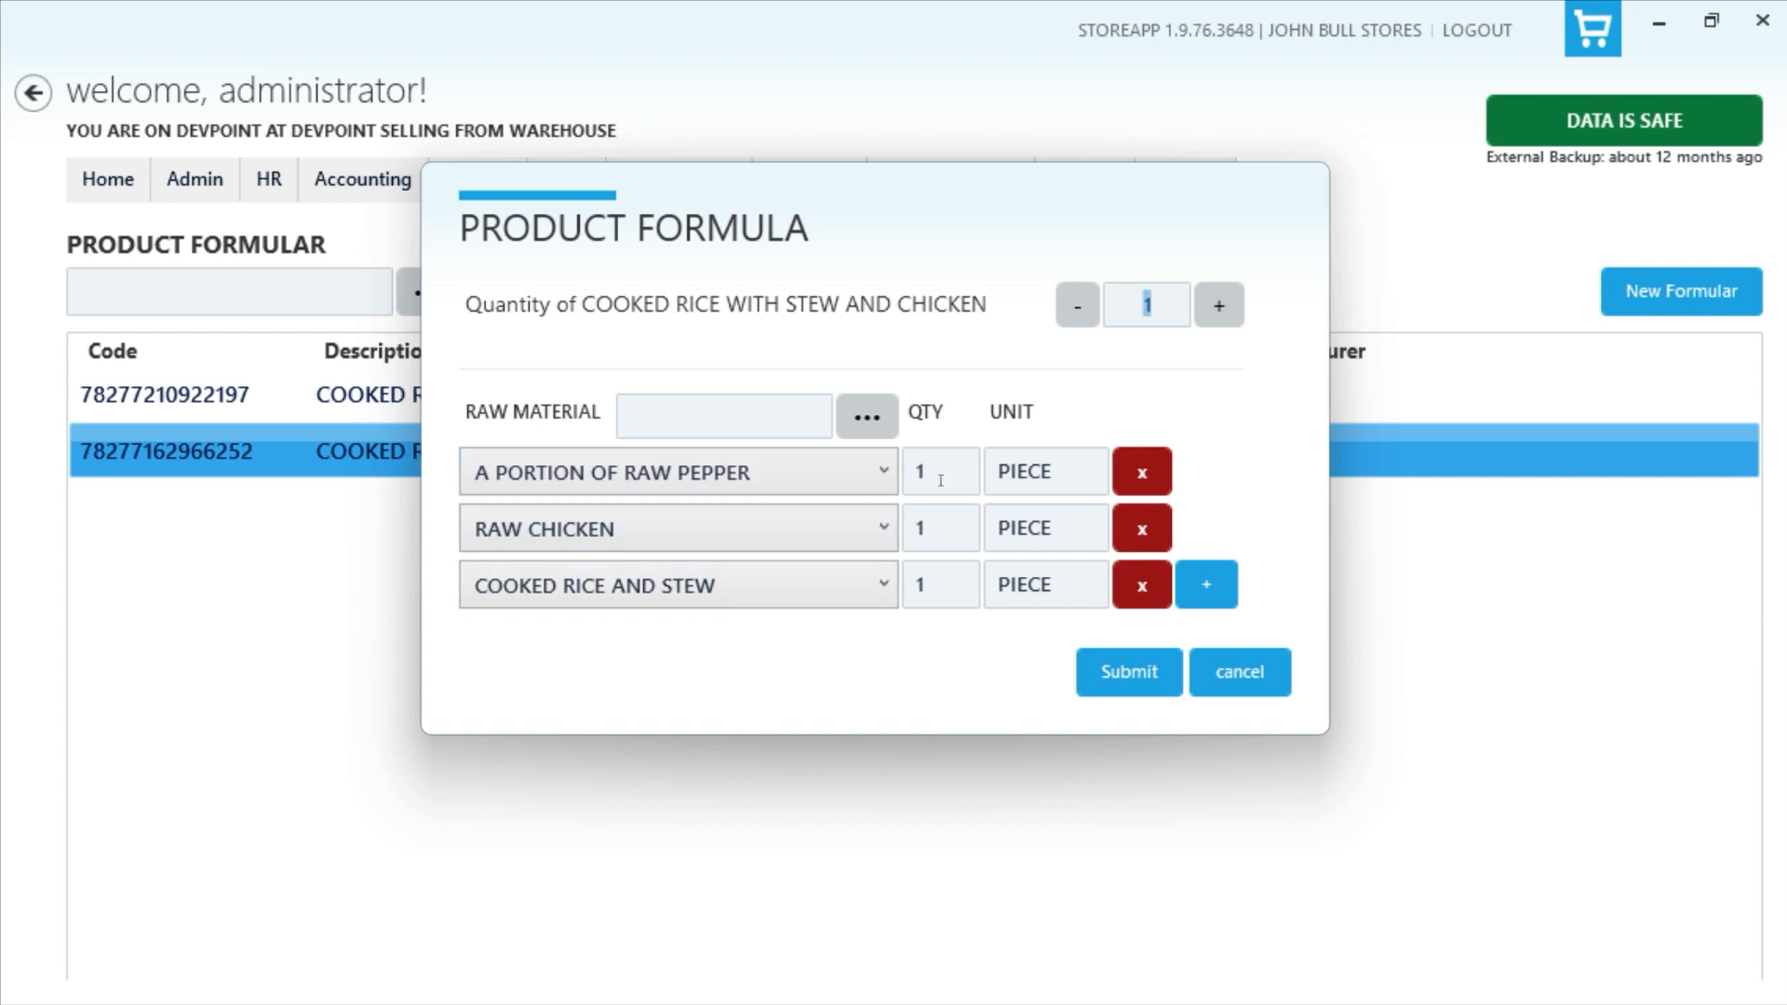
pyautogui.click(941, 530)
pyautogui.write('2')
pyautogui.click(1090, 660)
pyautogui.doubleClick(735, 452)
pyautogui.click(1261, 674)
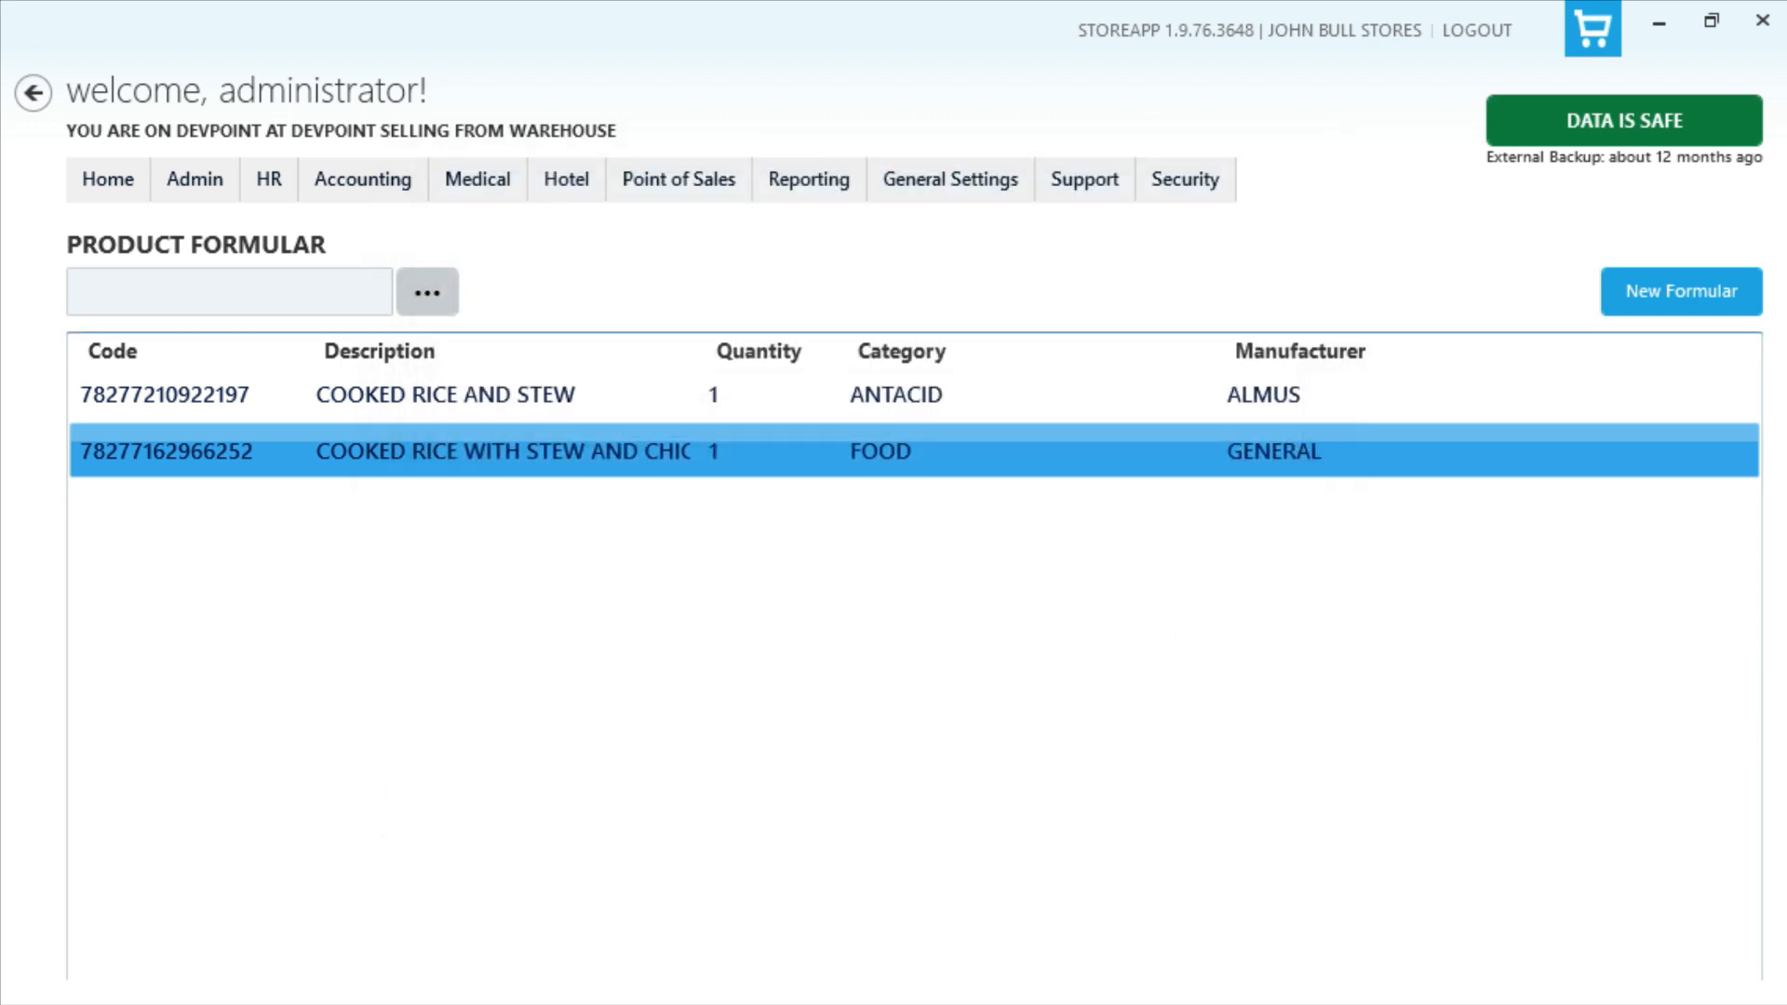
# Step: Create a new product formula for BREAD 50G
pyautogui.click(1623, 302)
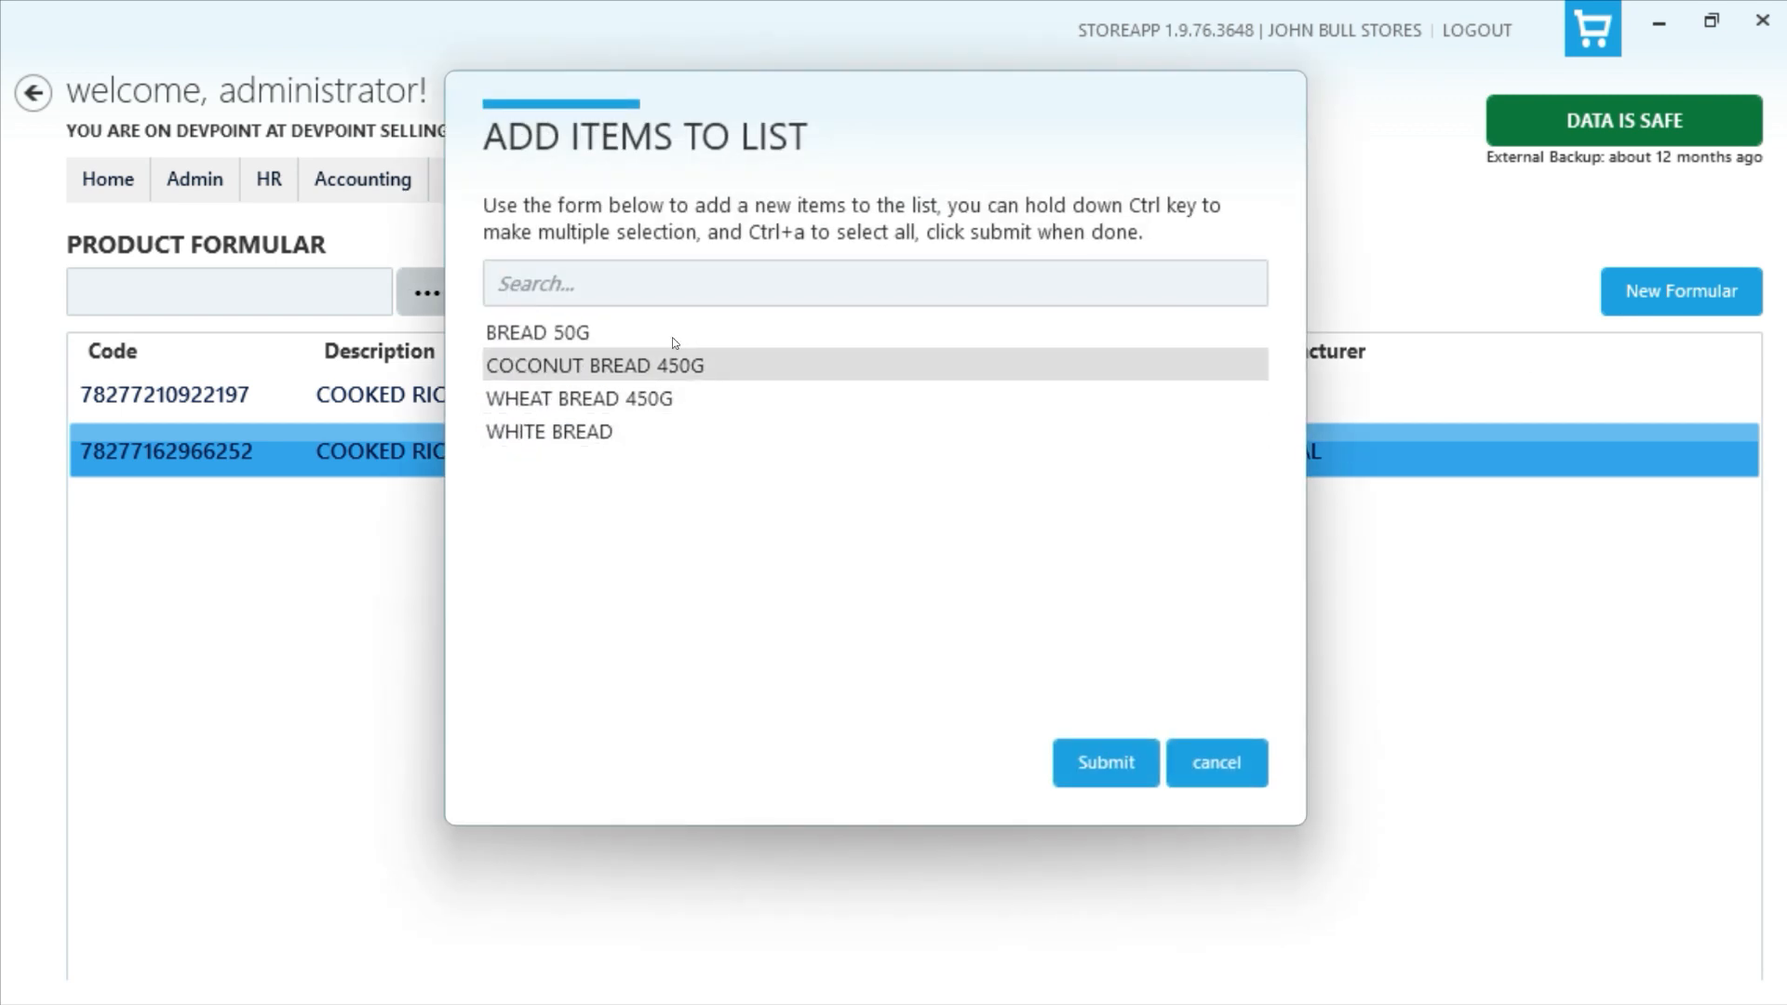
pyautogui.click(596, 431)
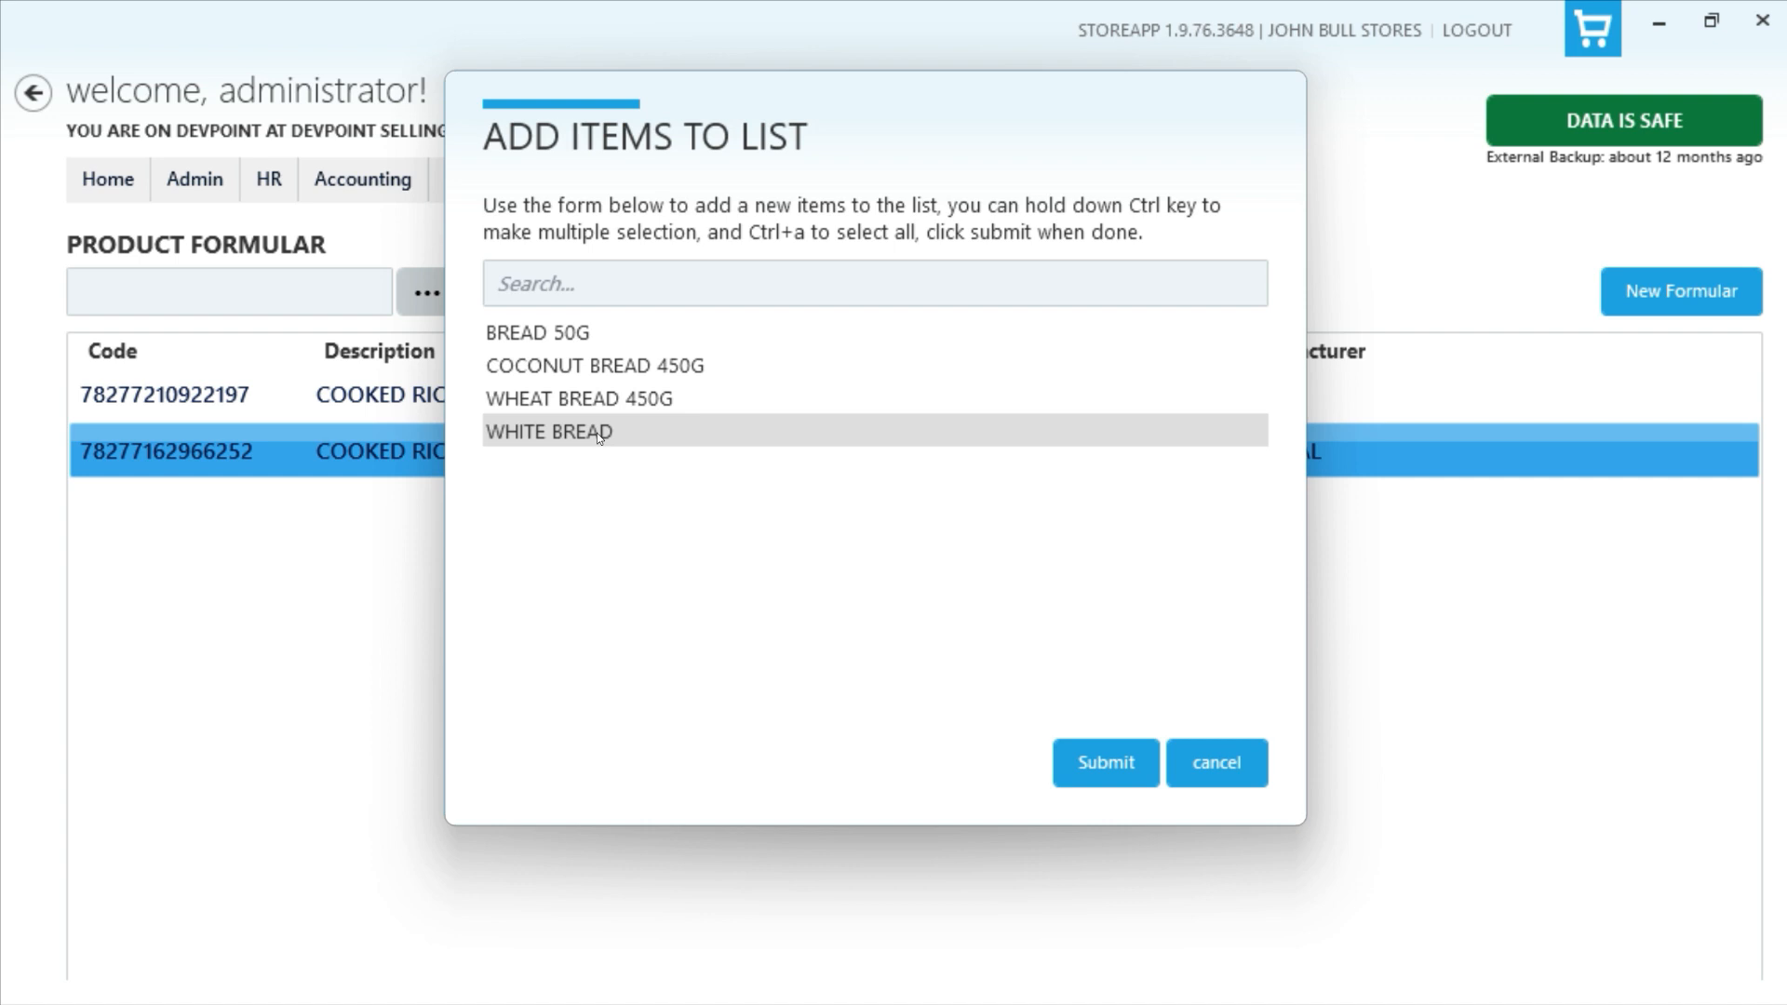
pyautogui.click(606, 335)
pyautogui.click(1095, 761)
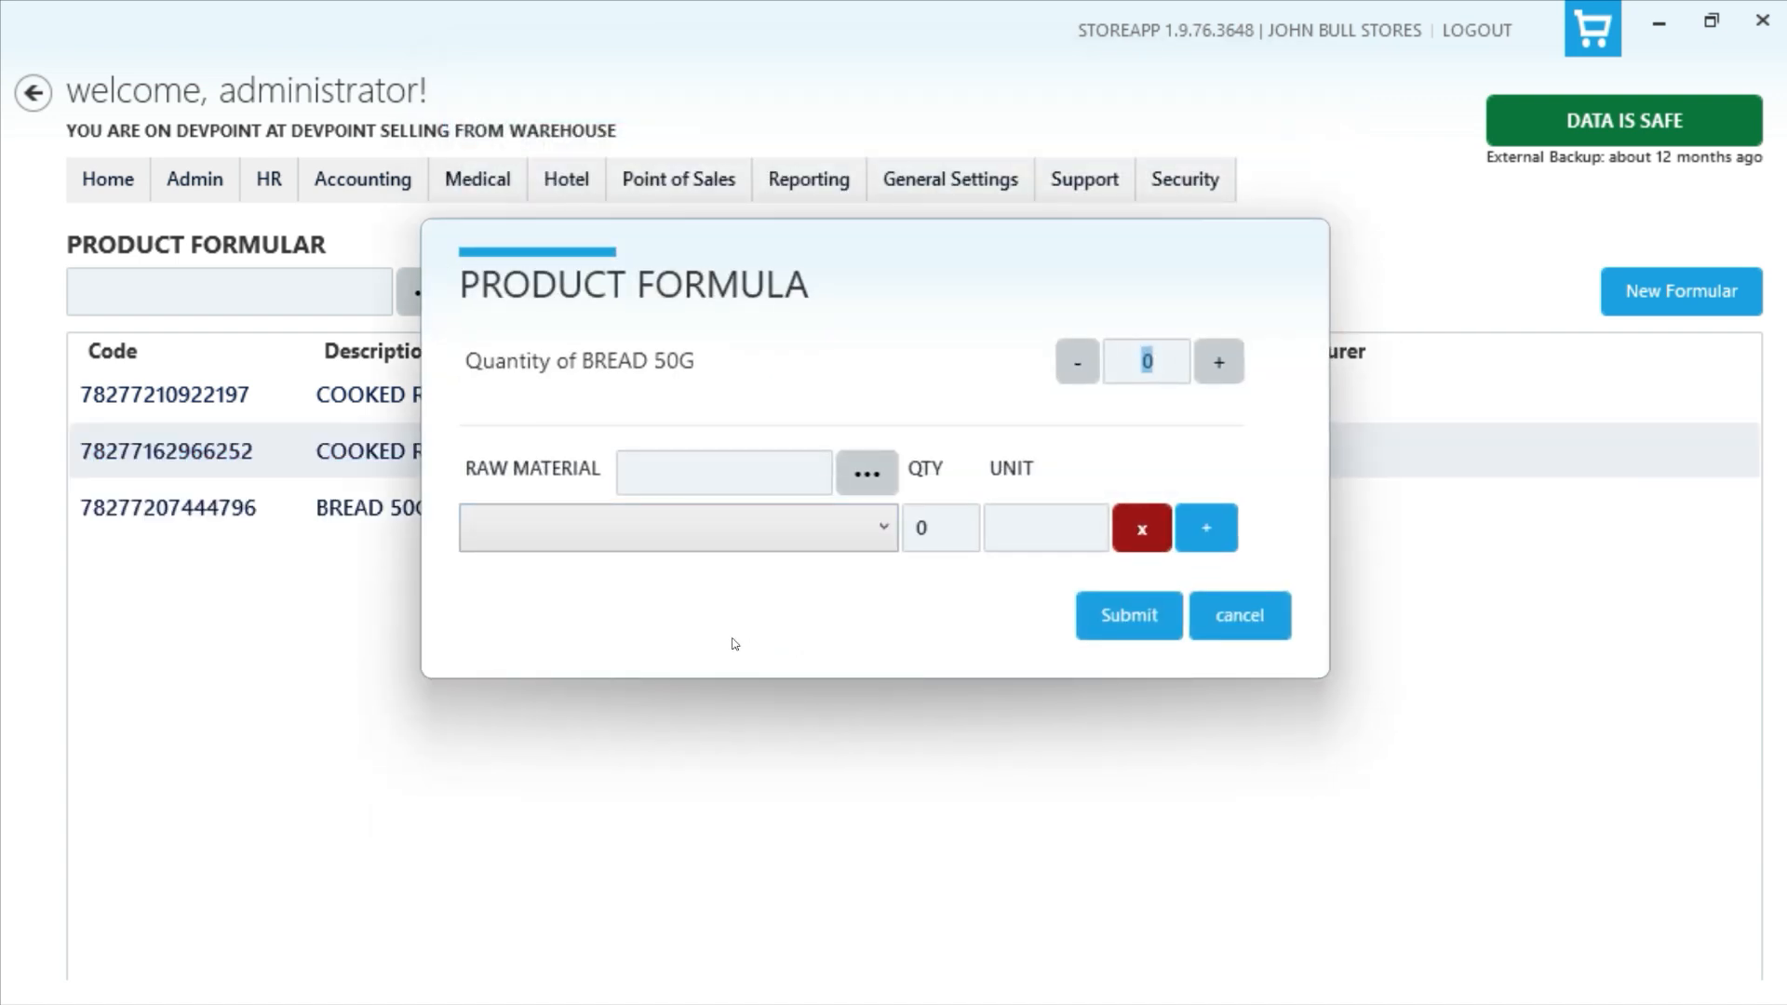
# Step: View the available raw materials, filter them by "hd" and clear the filter
pyautogui.click(769, 544)
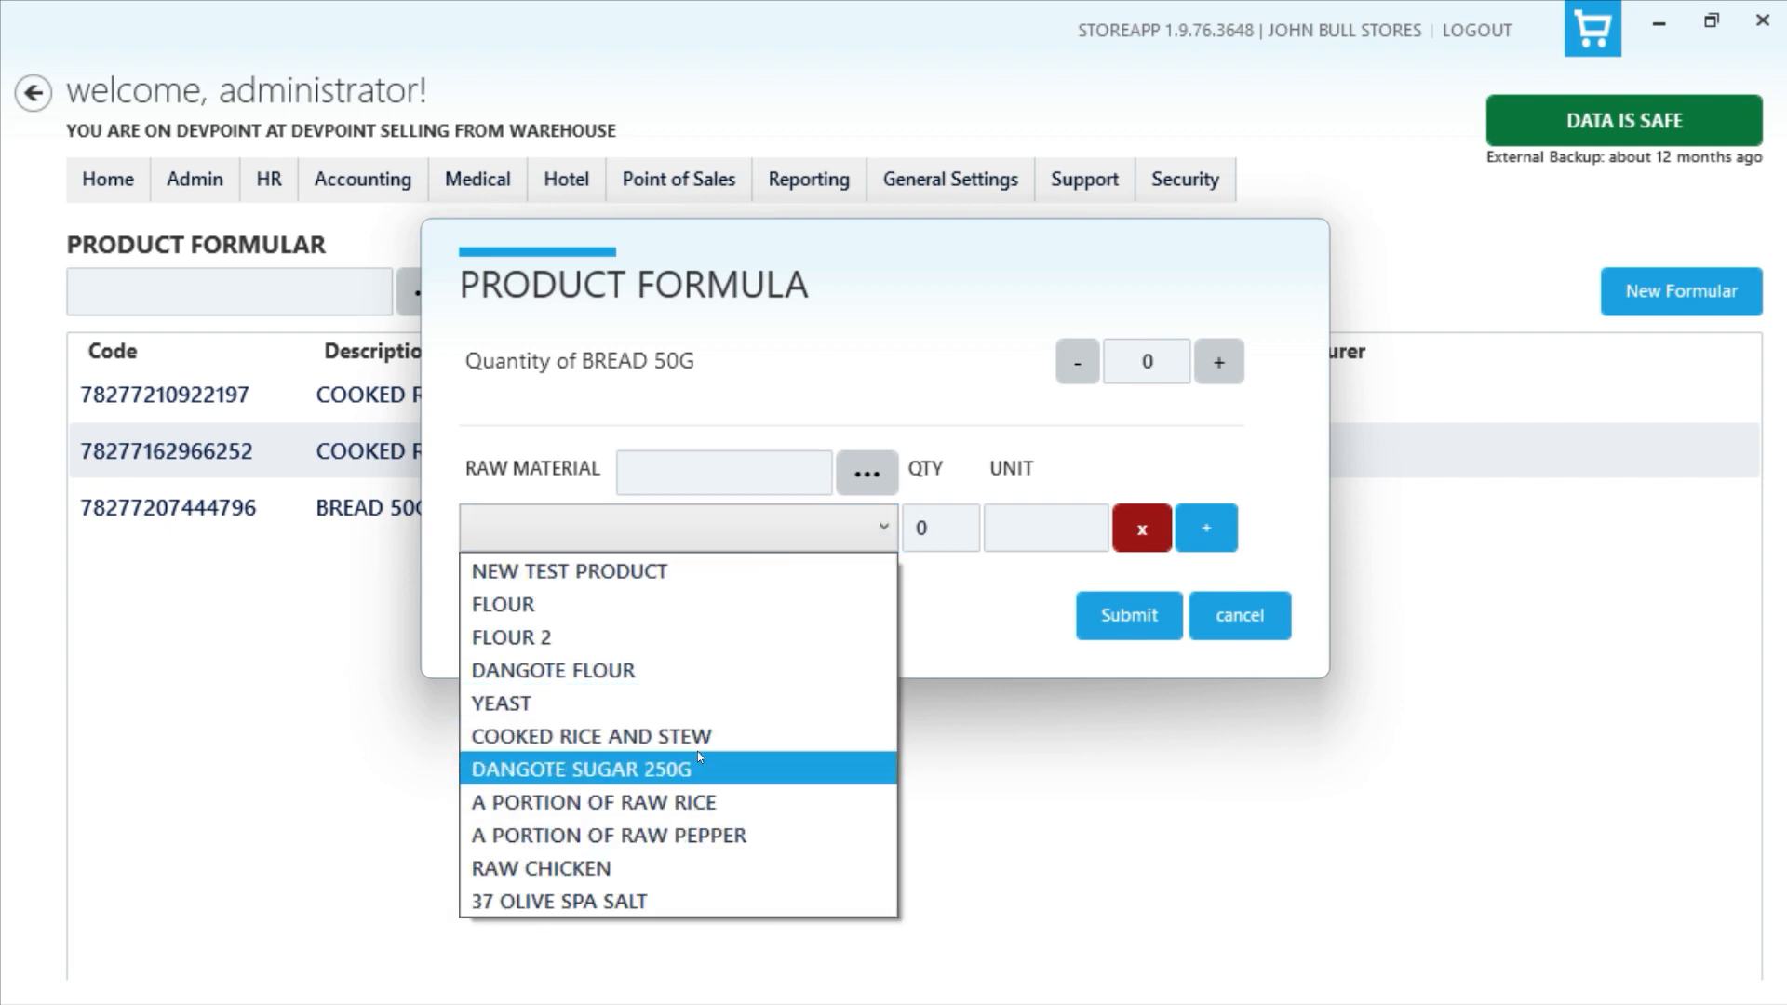
pyautogui.click(985, 619)
pyautogui.click(730, 471)
pyautogui.write('hd')
pyautogui.click(686, 537)
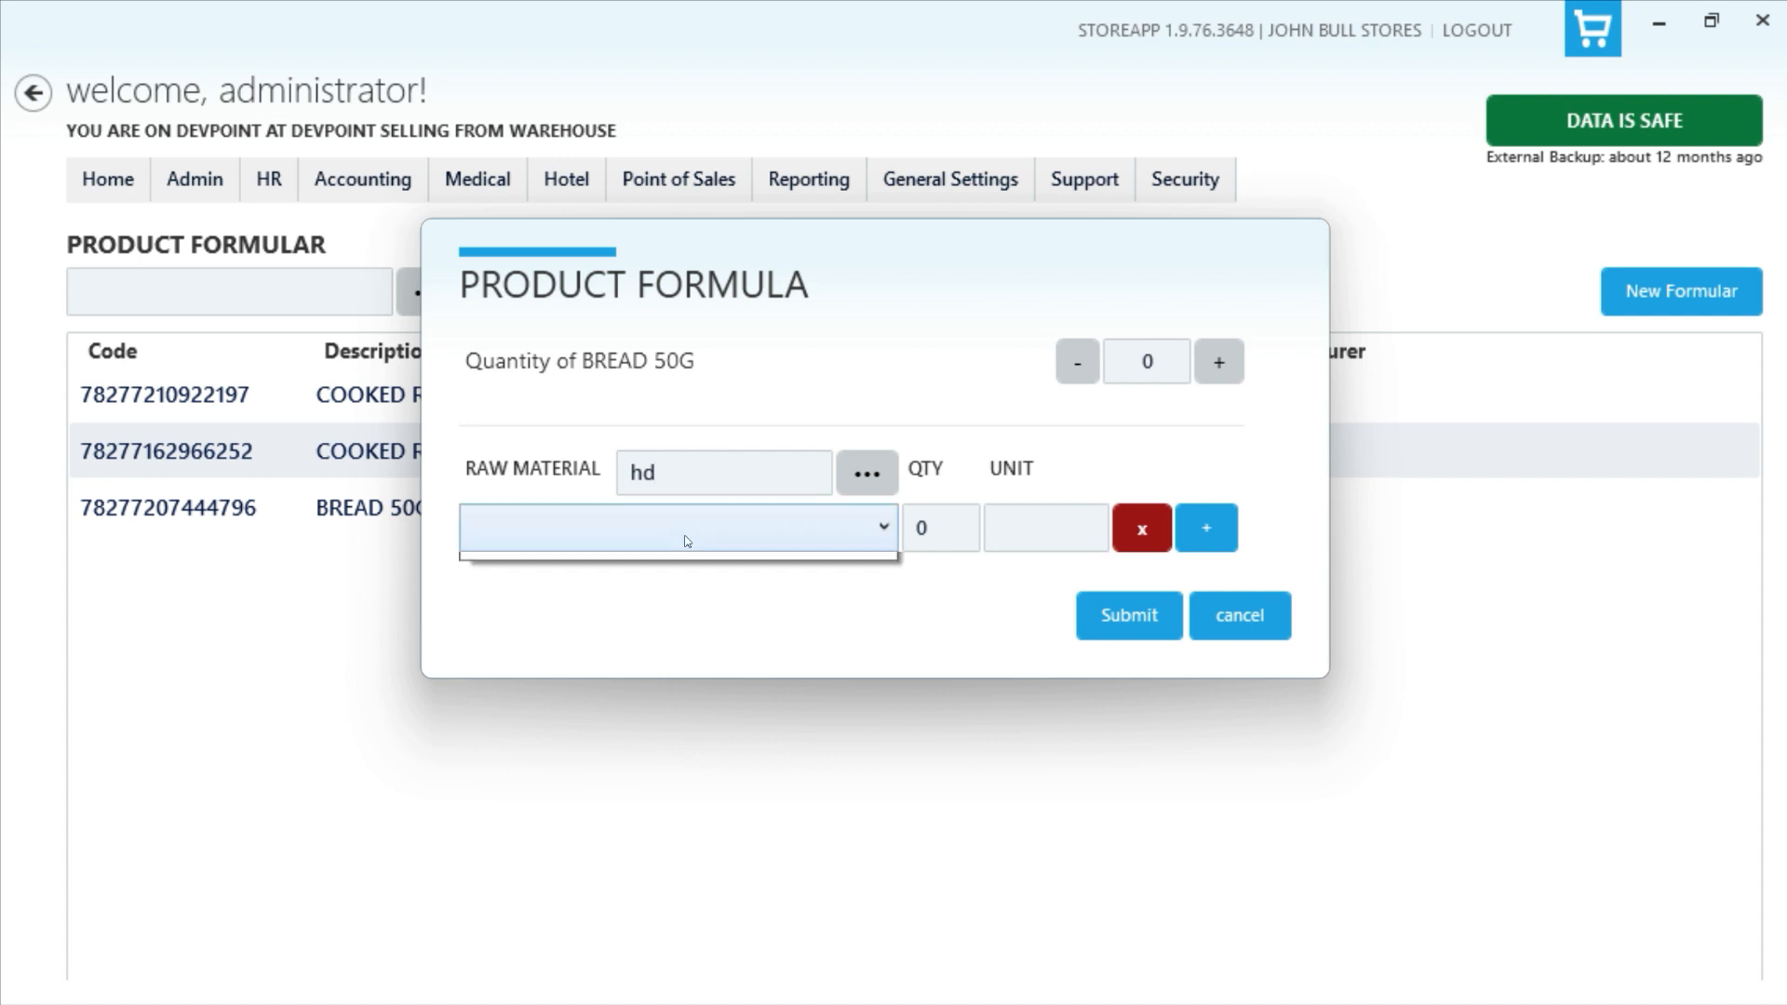
pyautogui.click(795, 476)
pyautogui.doubleClick(795, 476)
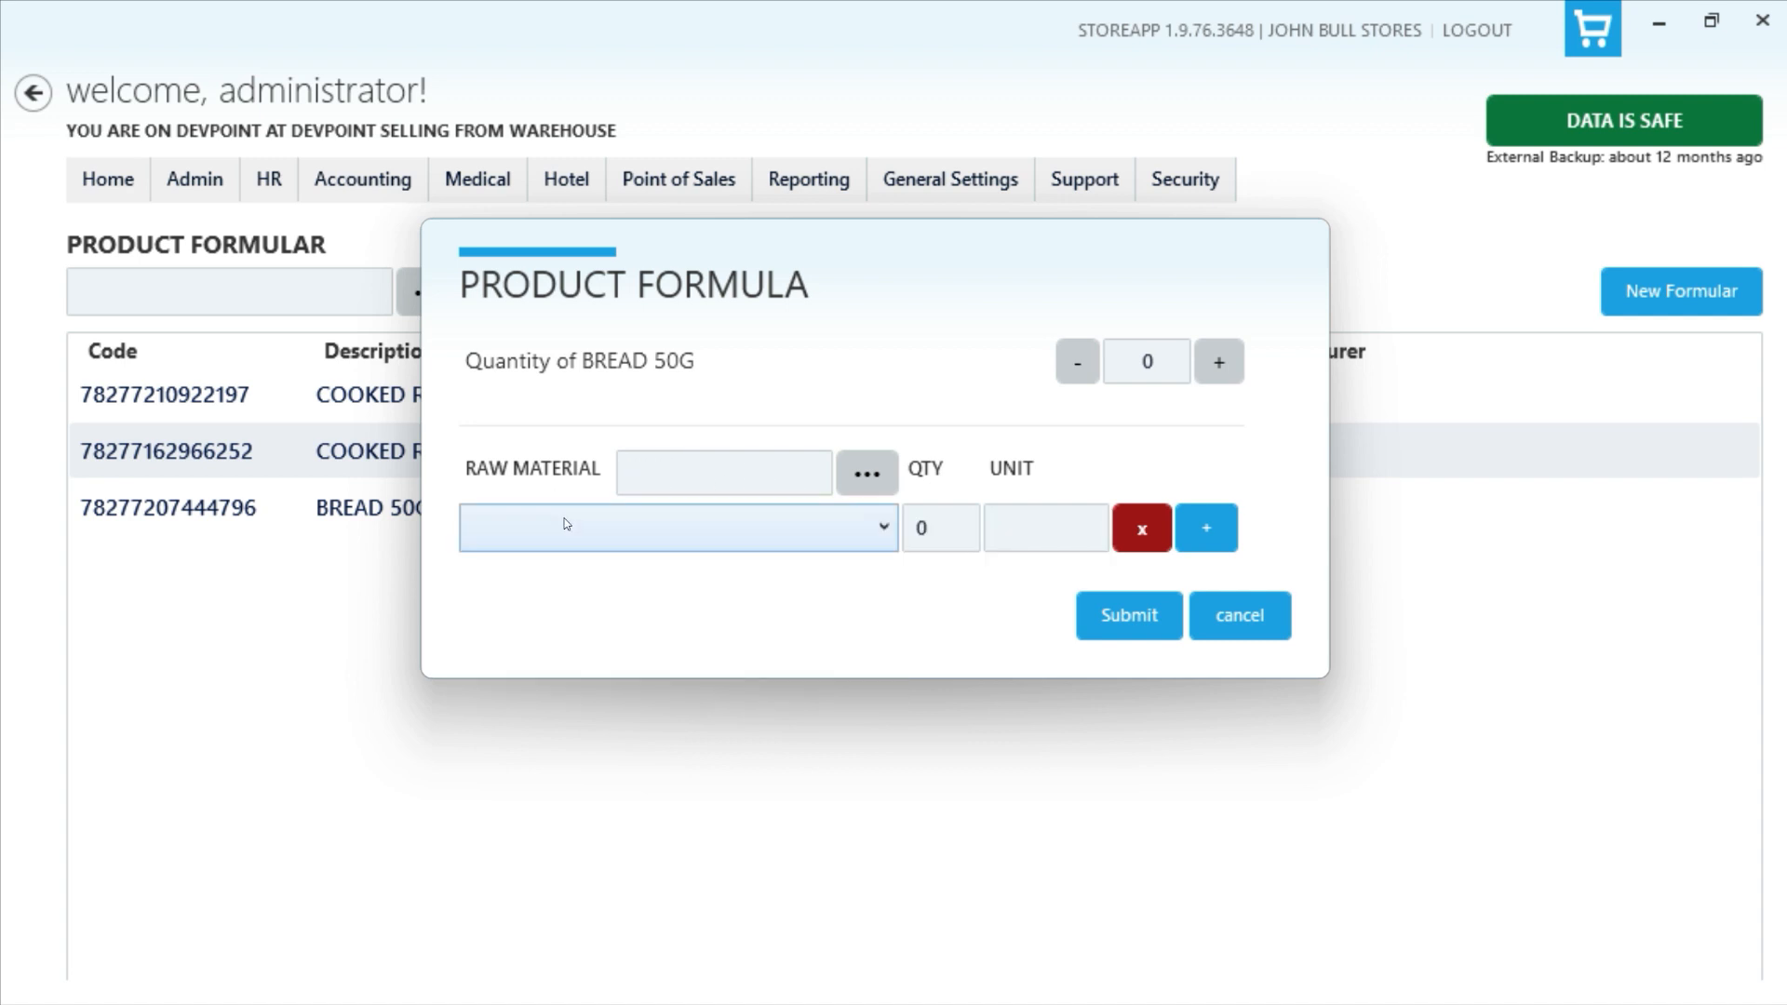
# Step: Filter the raw material choices by "sugar", view the filtered list and reset the search
pyautogui.click(569, 524)
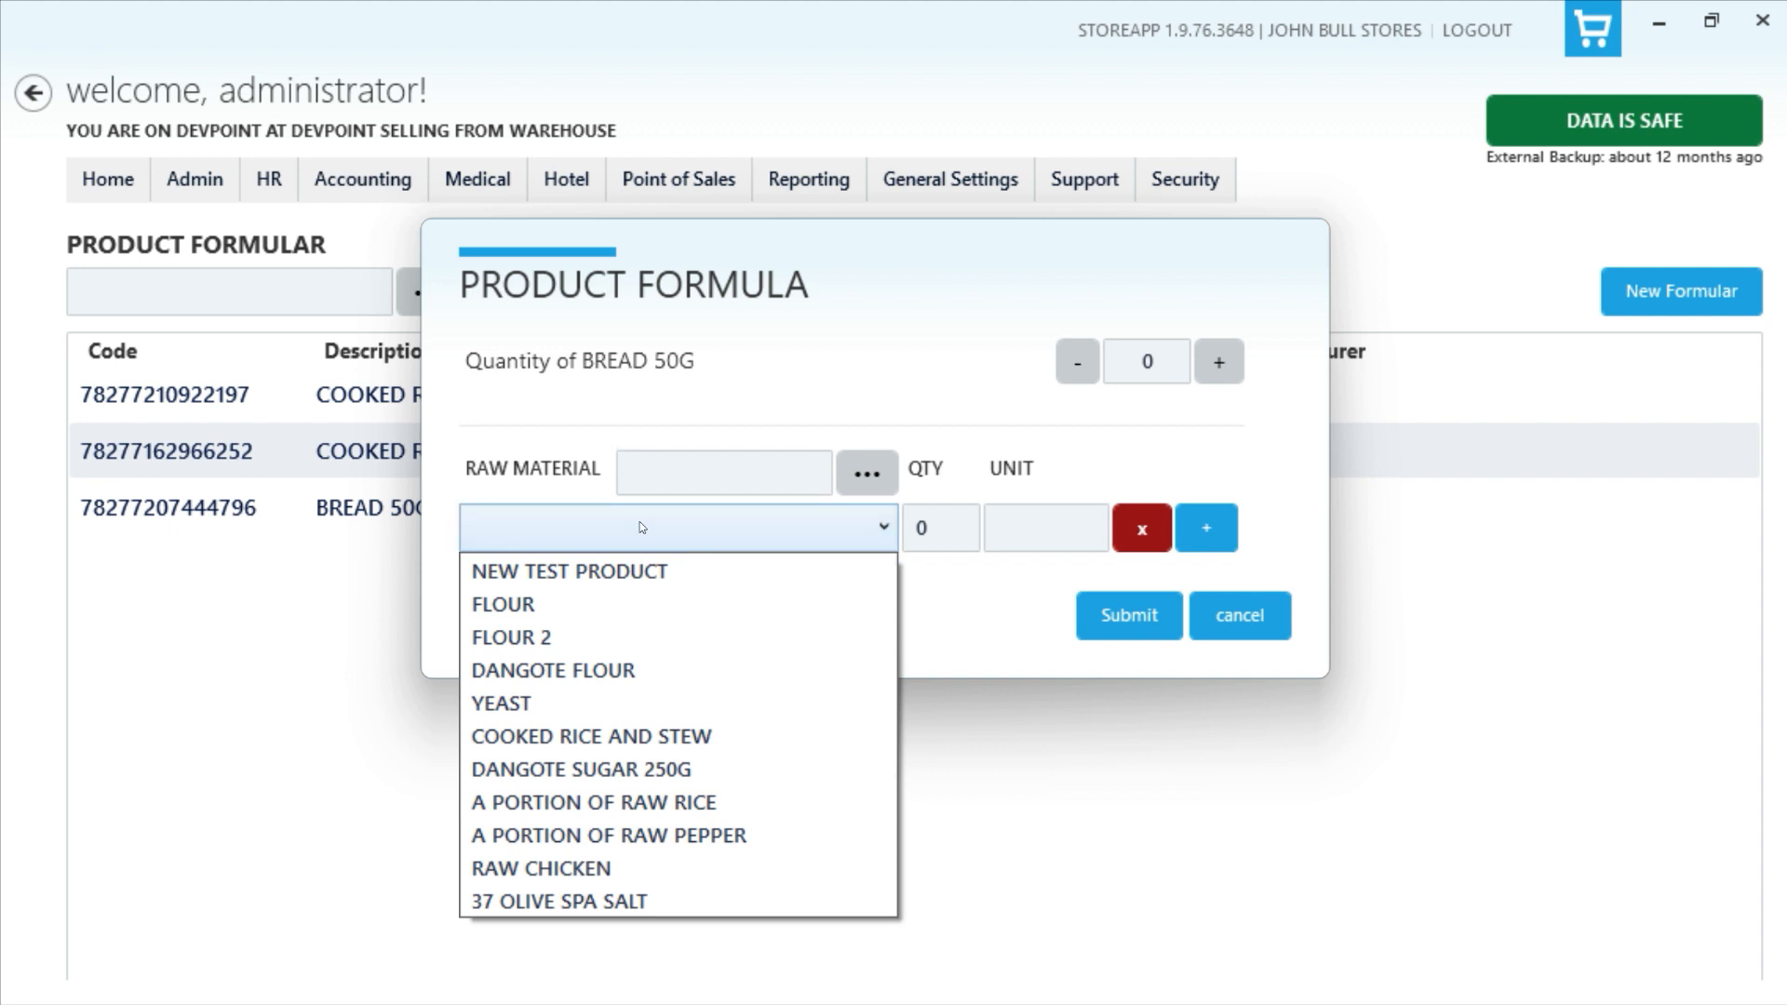
pyautogui.click(701, 477)
pyautogui.write('sugar')
pyautogui.click(780, 530)
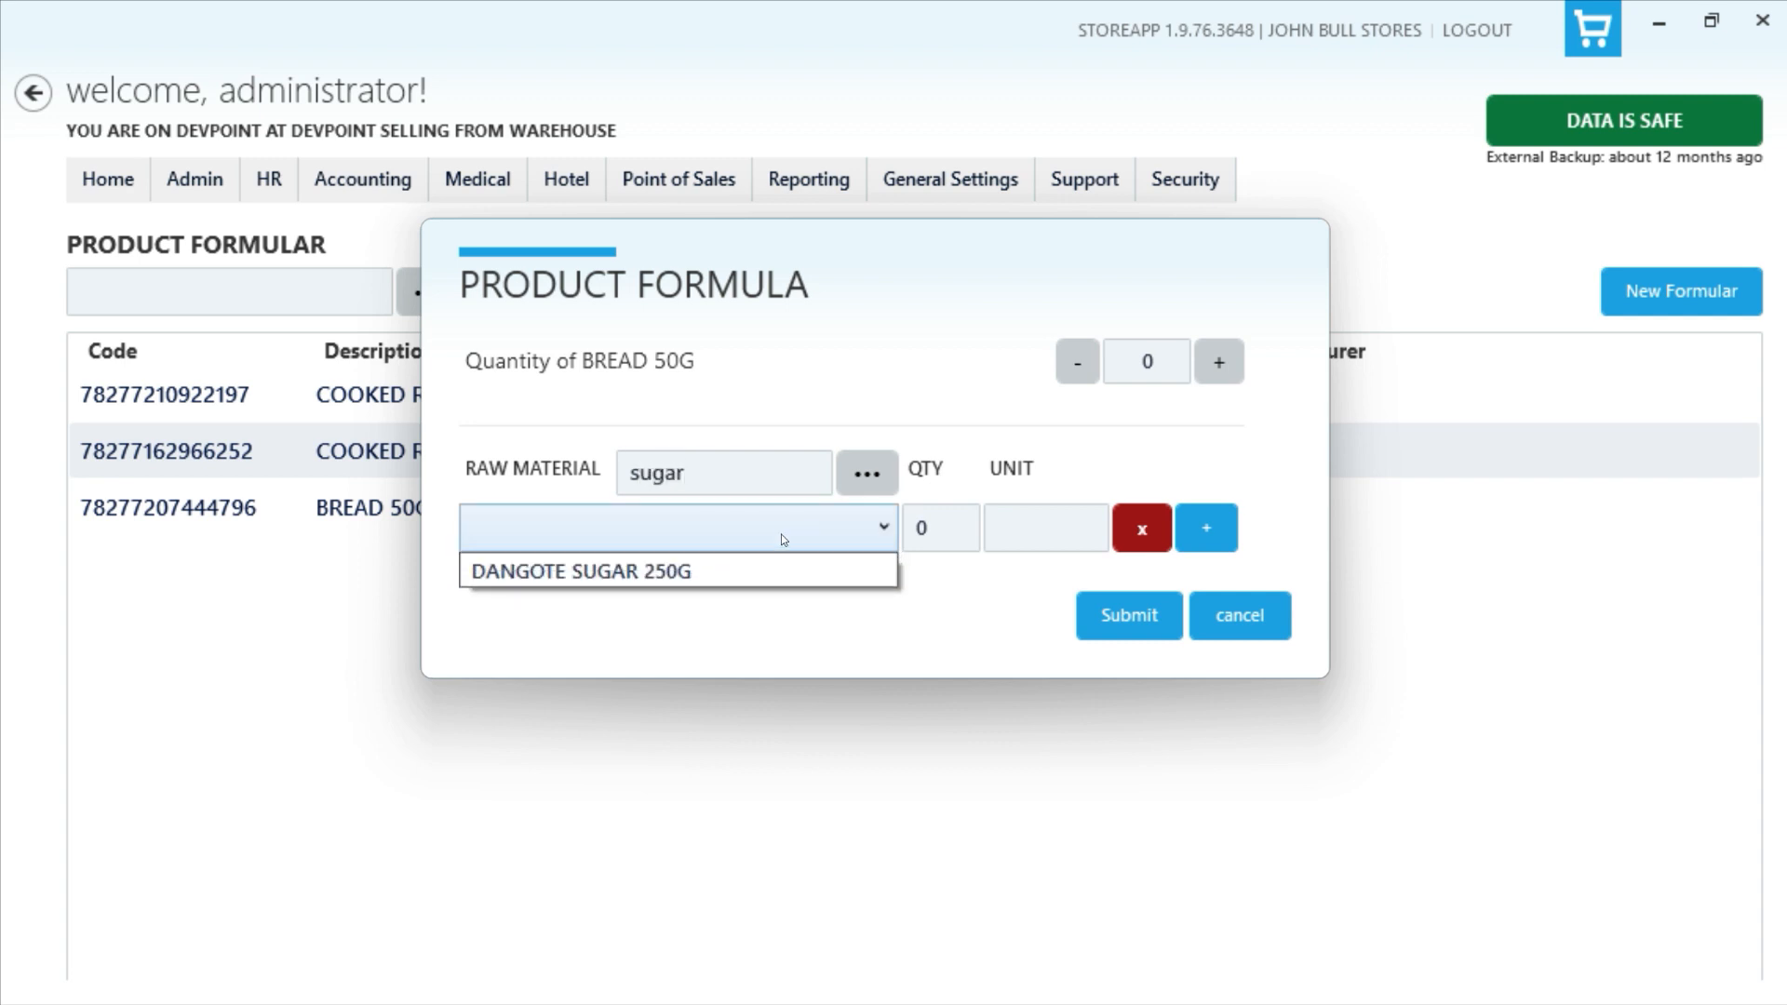
pyautogui.click(929, 603)
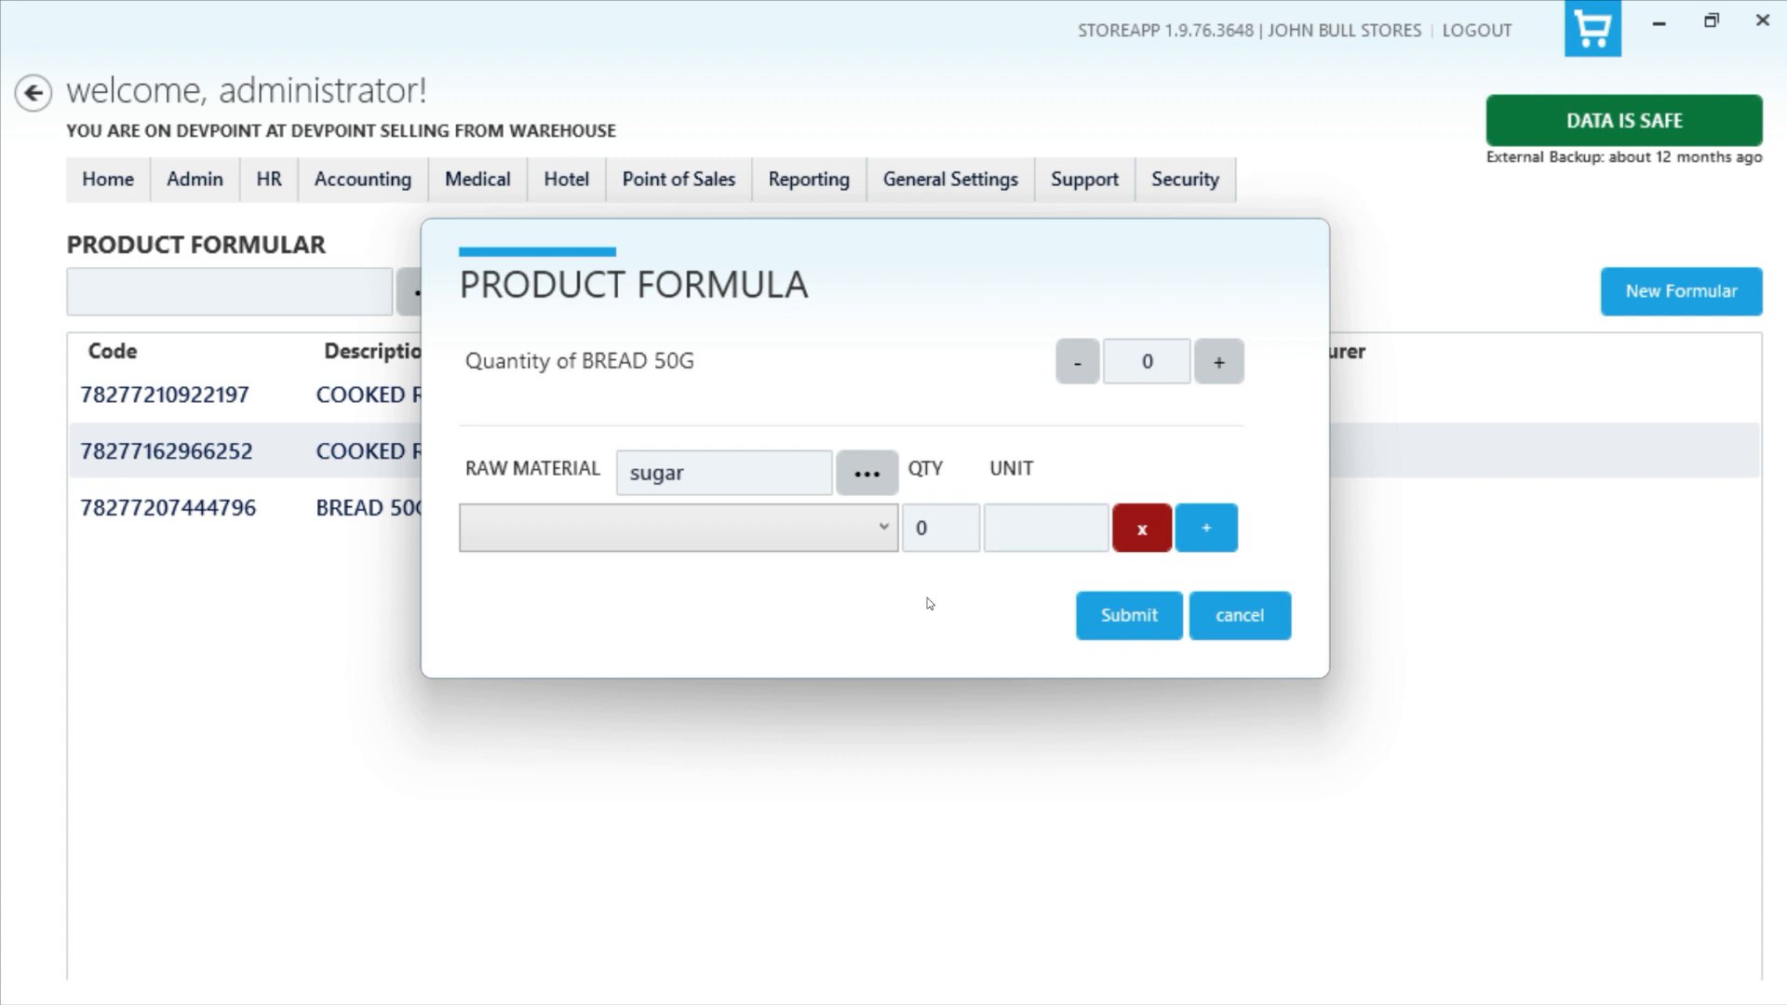
pyautogui.click(867, 475)
# Step: Set the produced quantity of BREAD 50G in the formula to 10
pyautogui.click(1219, 365)
pyautogui.click(1219, 364)
pyautogui.click(1219, 365)
pyautogui.click(1219, 365)
pyautogui.click(1219, 365)
pyautogui.click(1219, 367)
pyautogui.moveTo(1182, 370); pyautogui.dragTo(1090, 389)
pyautogui.write('10')
# Step: Enter 45.3 grams of DANGOTE FLOUR as the first raw material and add a second material row
pyautogui.click(857, 534)
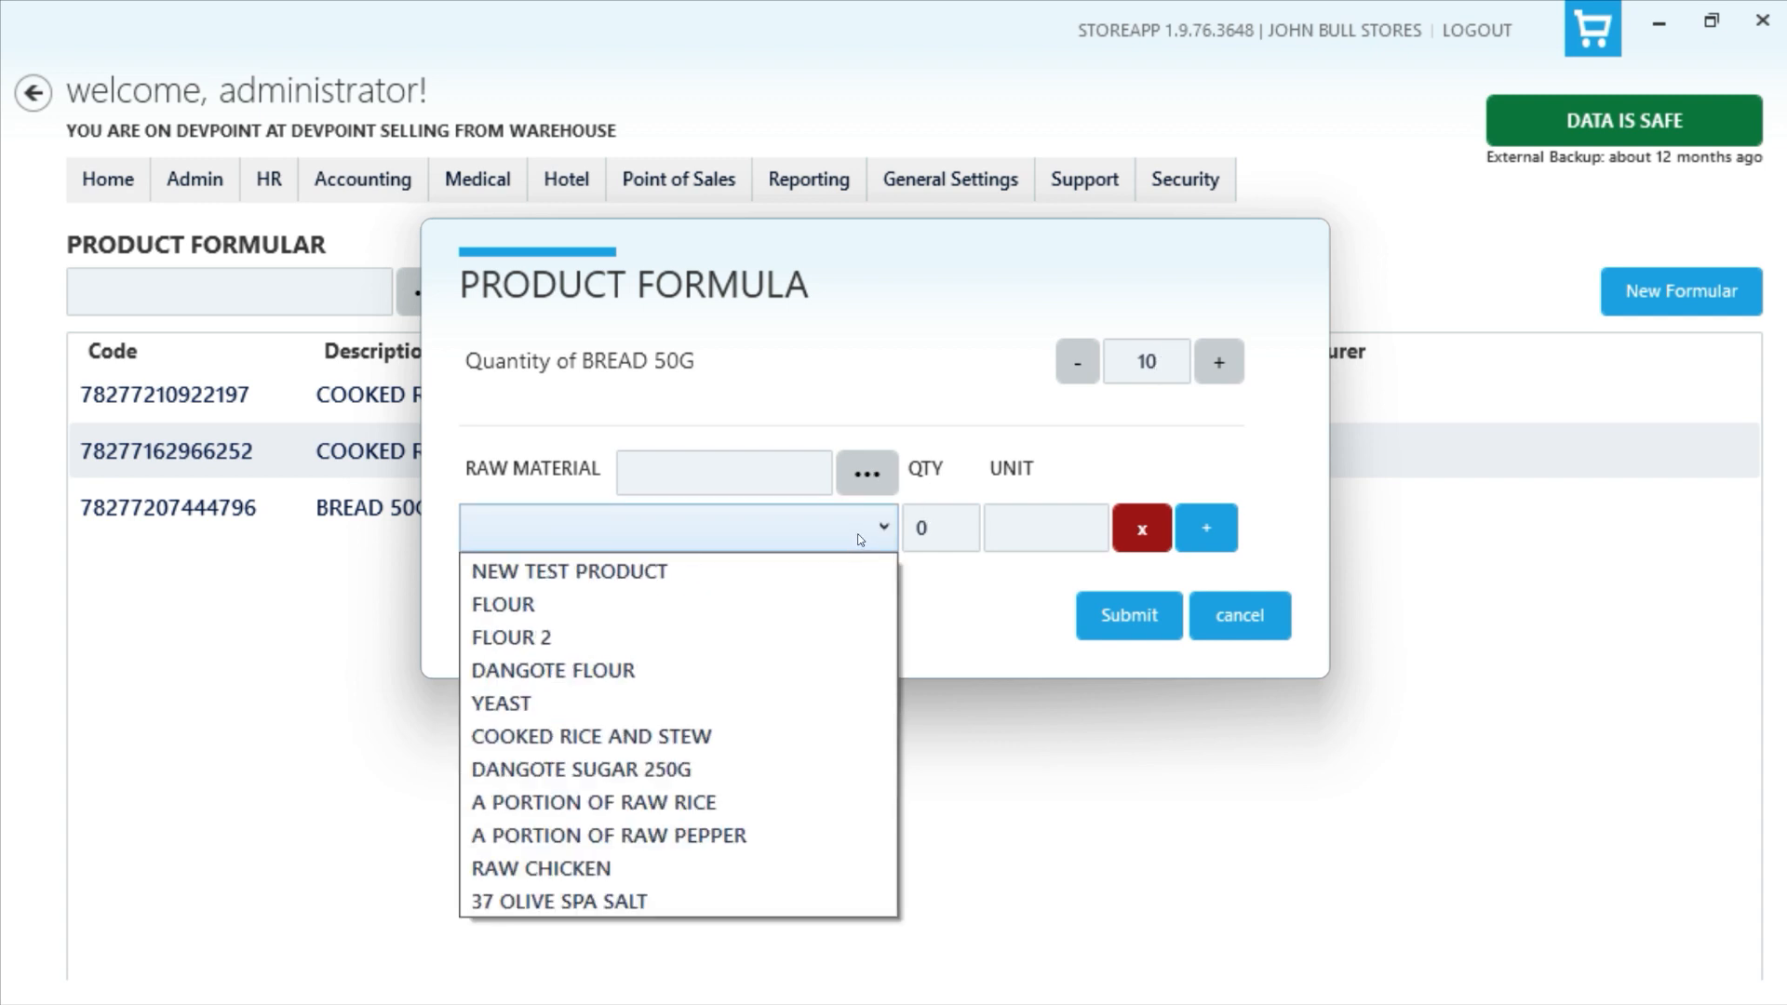
pyautogui.click(696, 672)
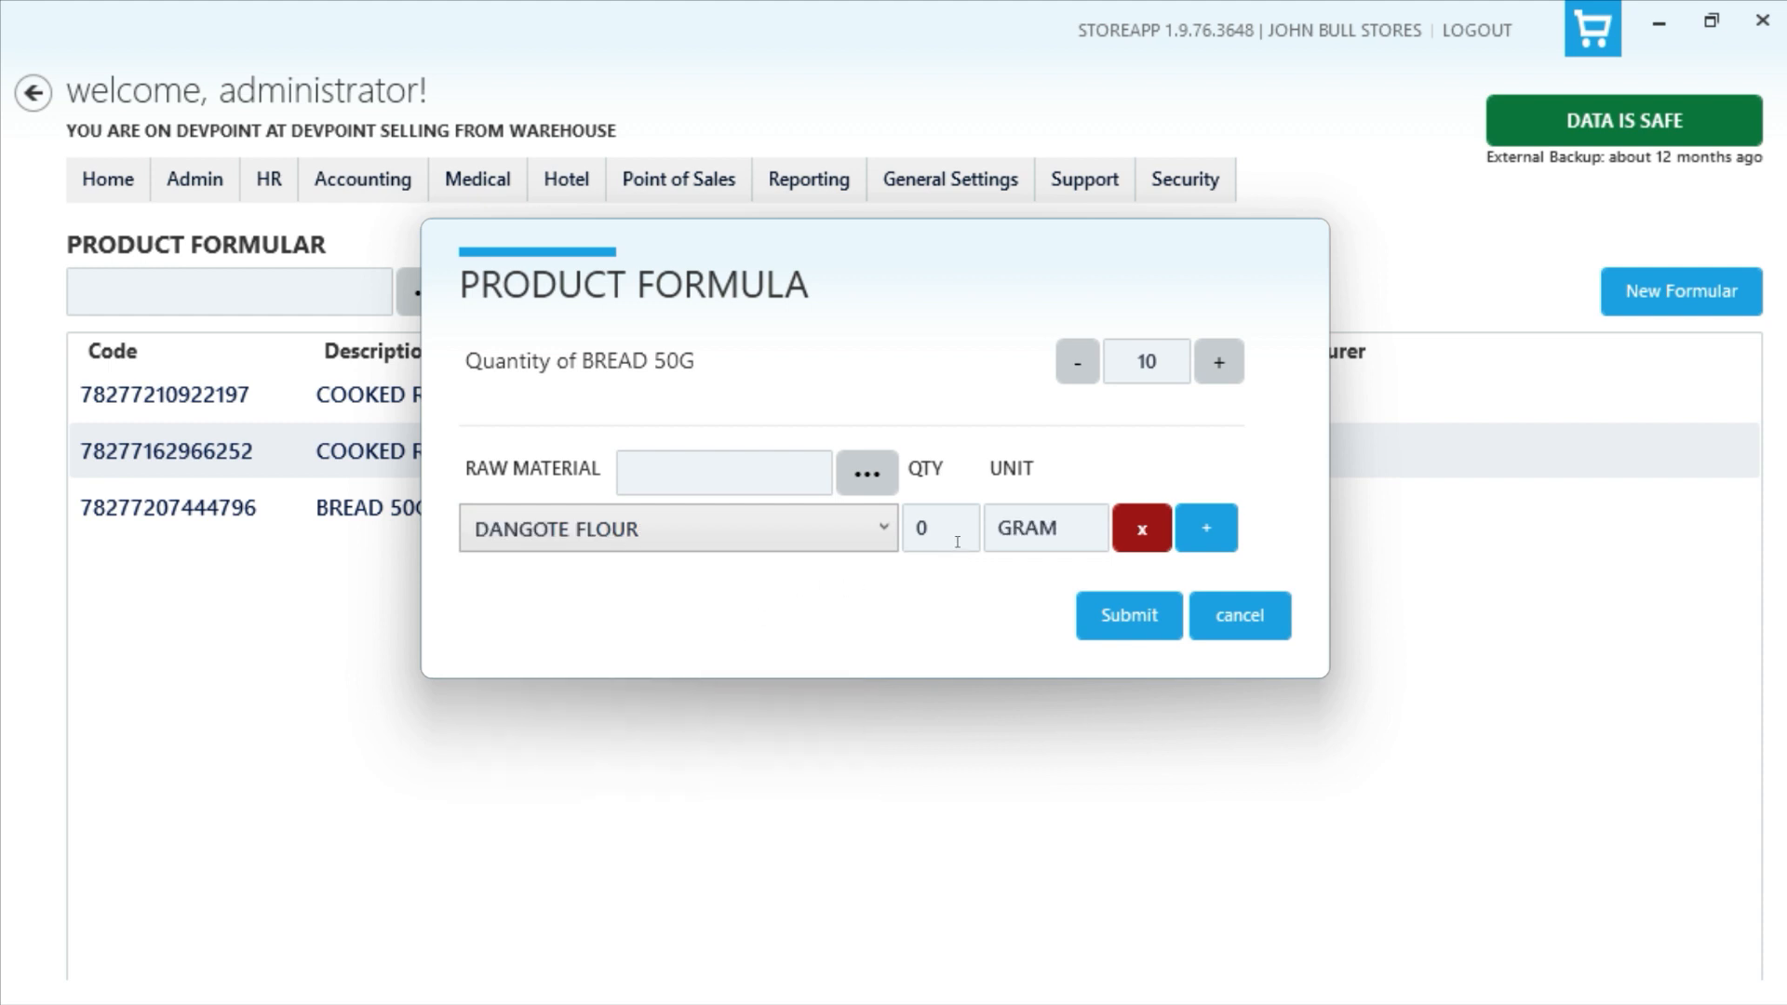
pyautogui.press('Tab')
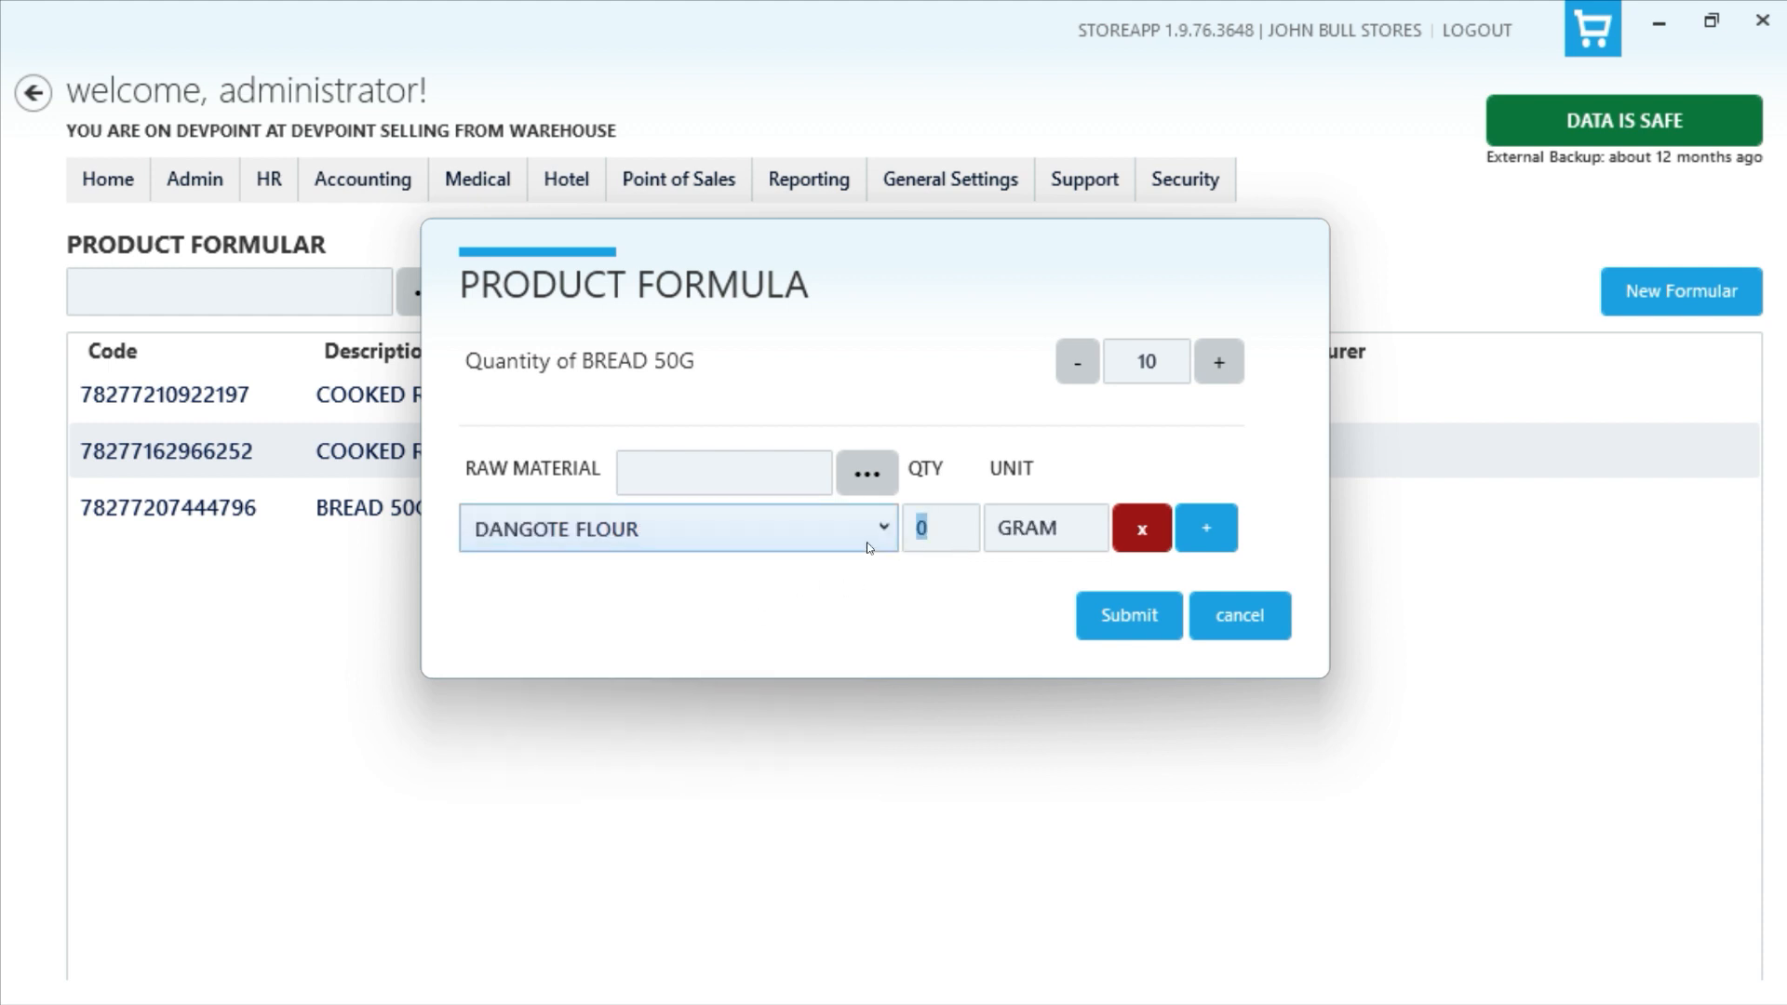
pyautogui.write('45.3')
pyautogui.click(1210, 529)
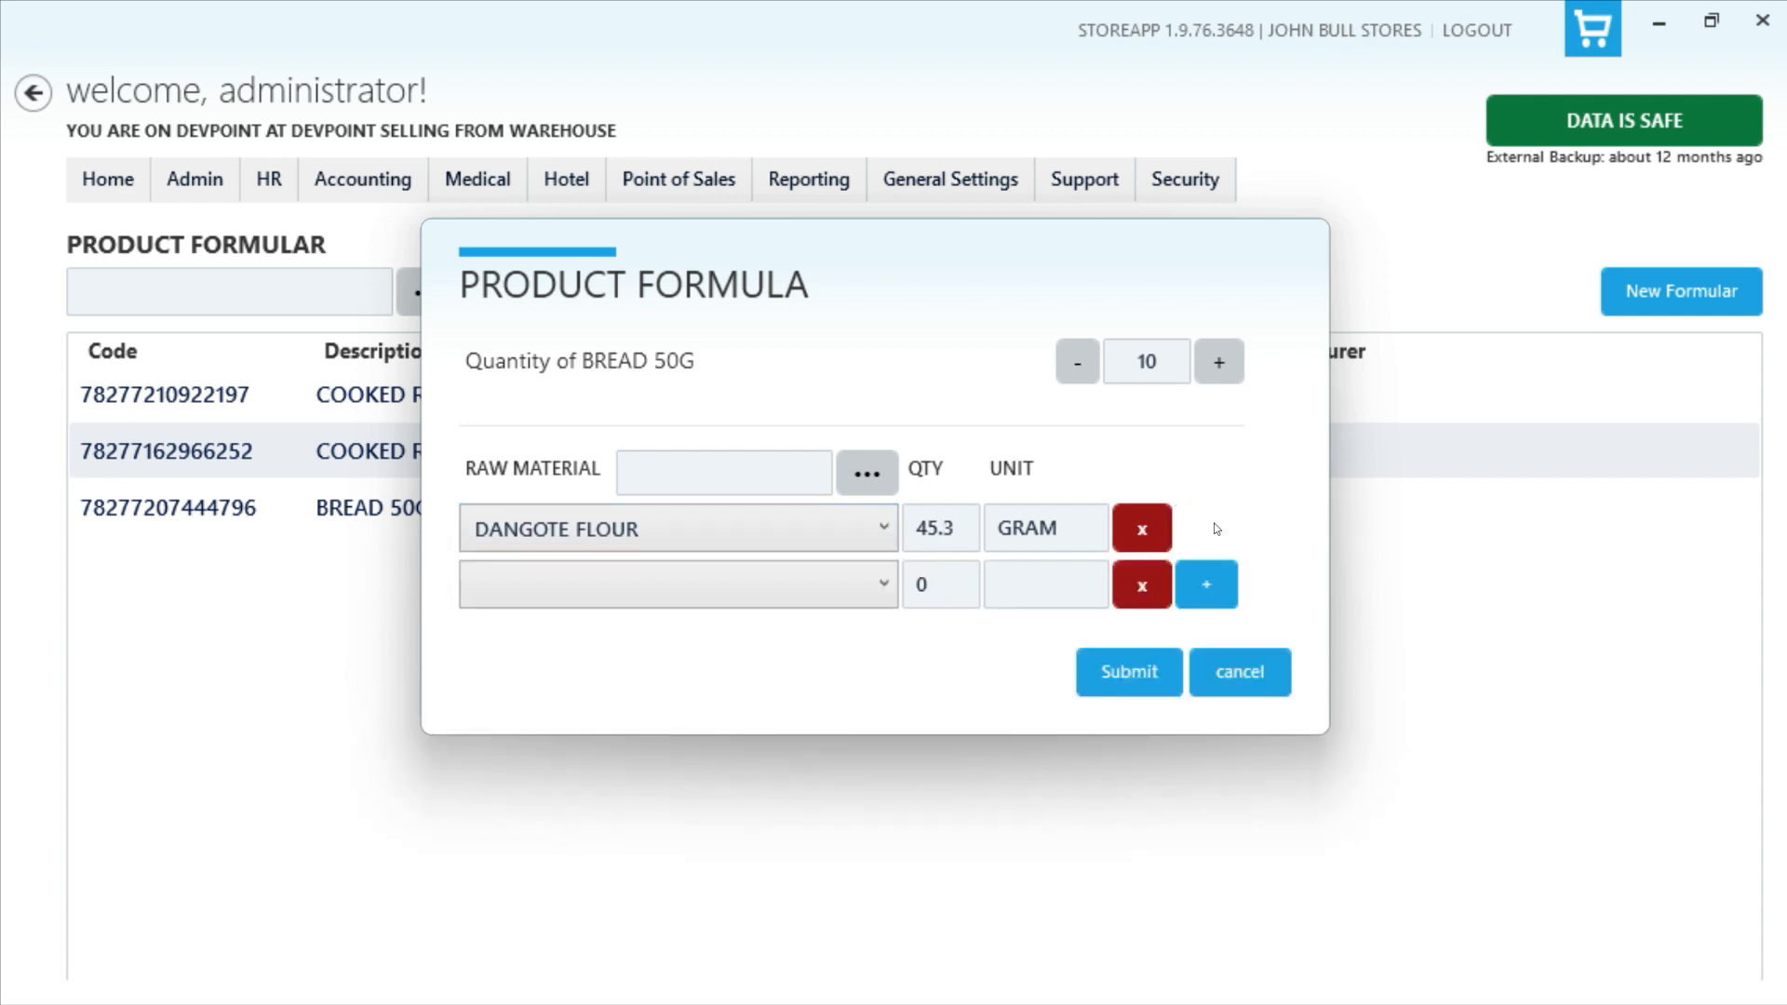
# Step: Enter 12.1 grams of DANGOTE SUGAR 250G as the second raw material and add a third material row
pyautogui.click(840, 588)
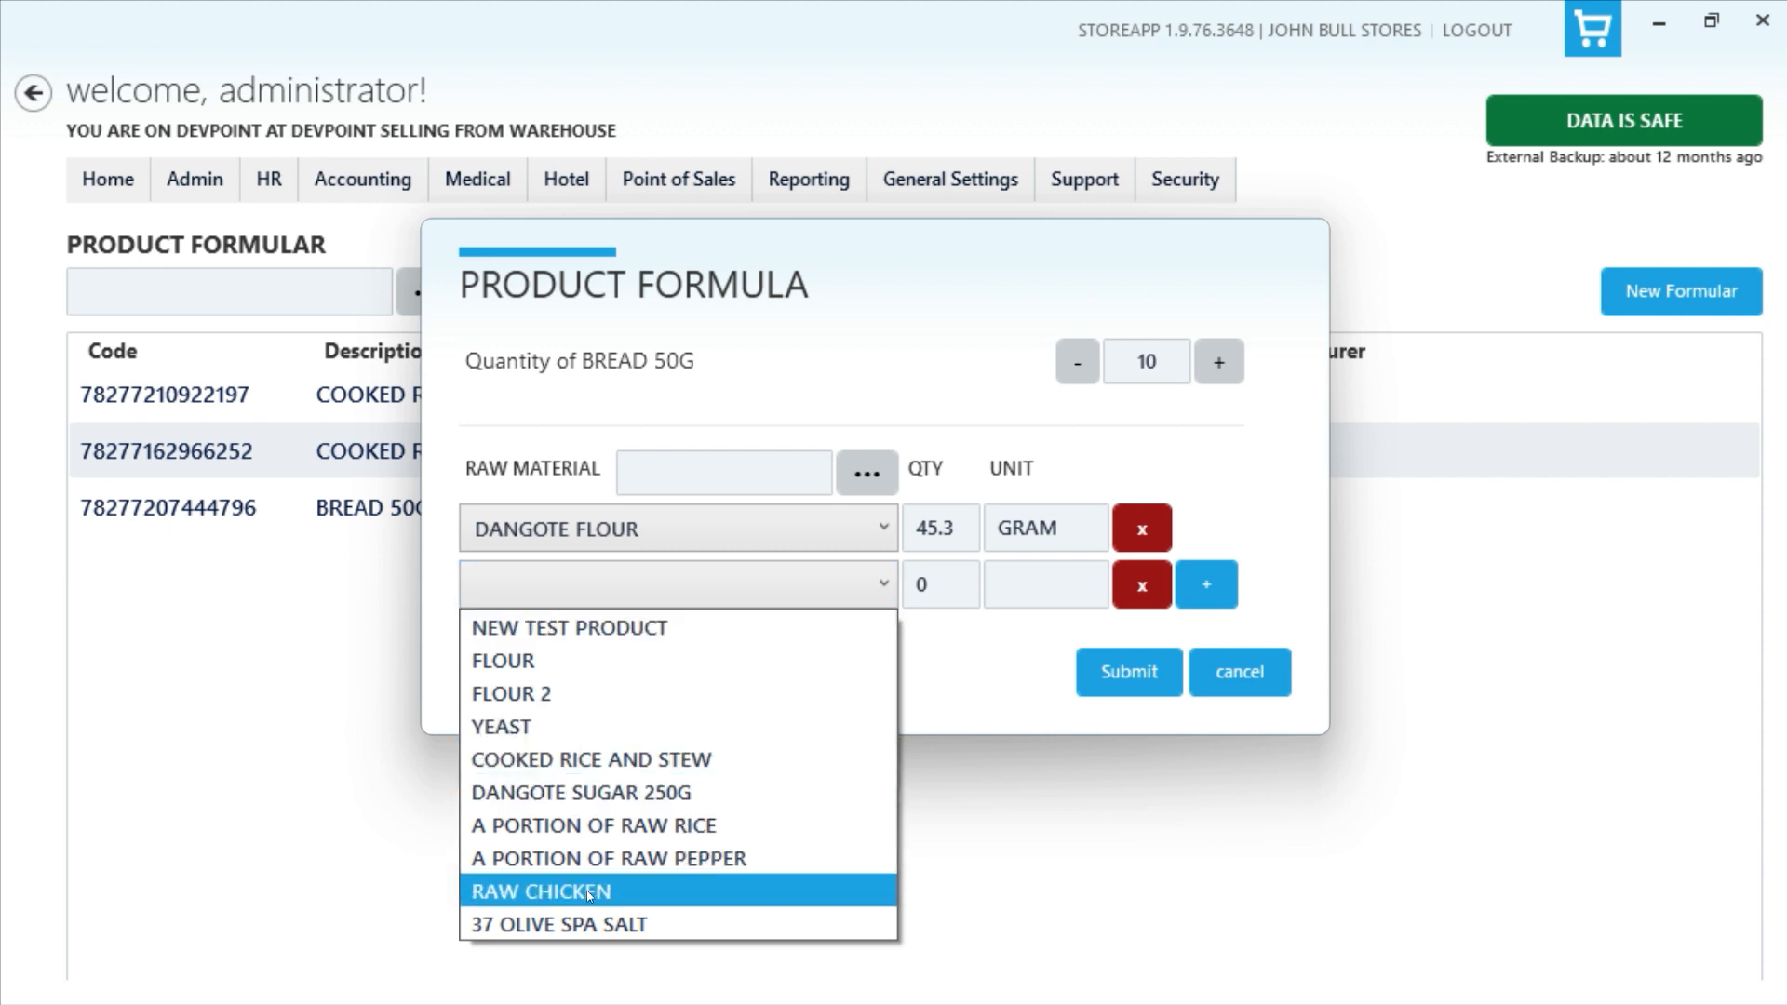
pyautogui.click(652, 792)
pyautogui.press('Tab')
pyautogui.write('65')
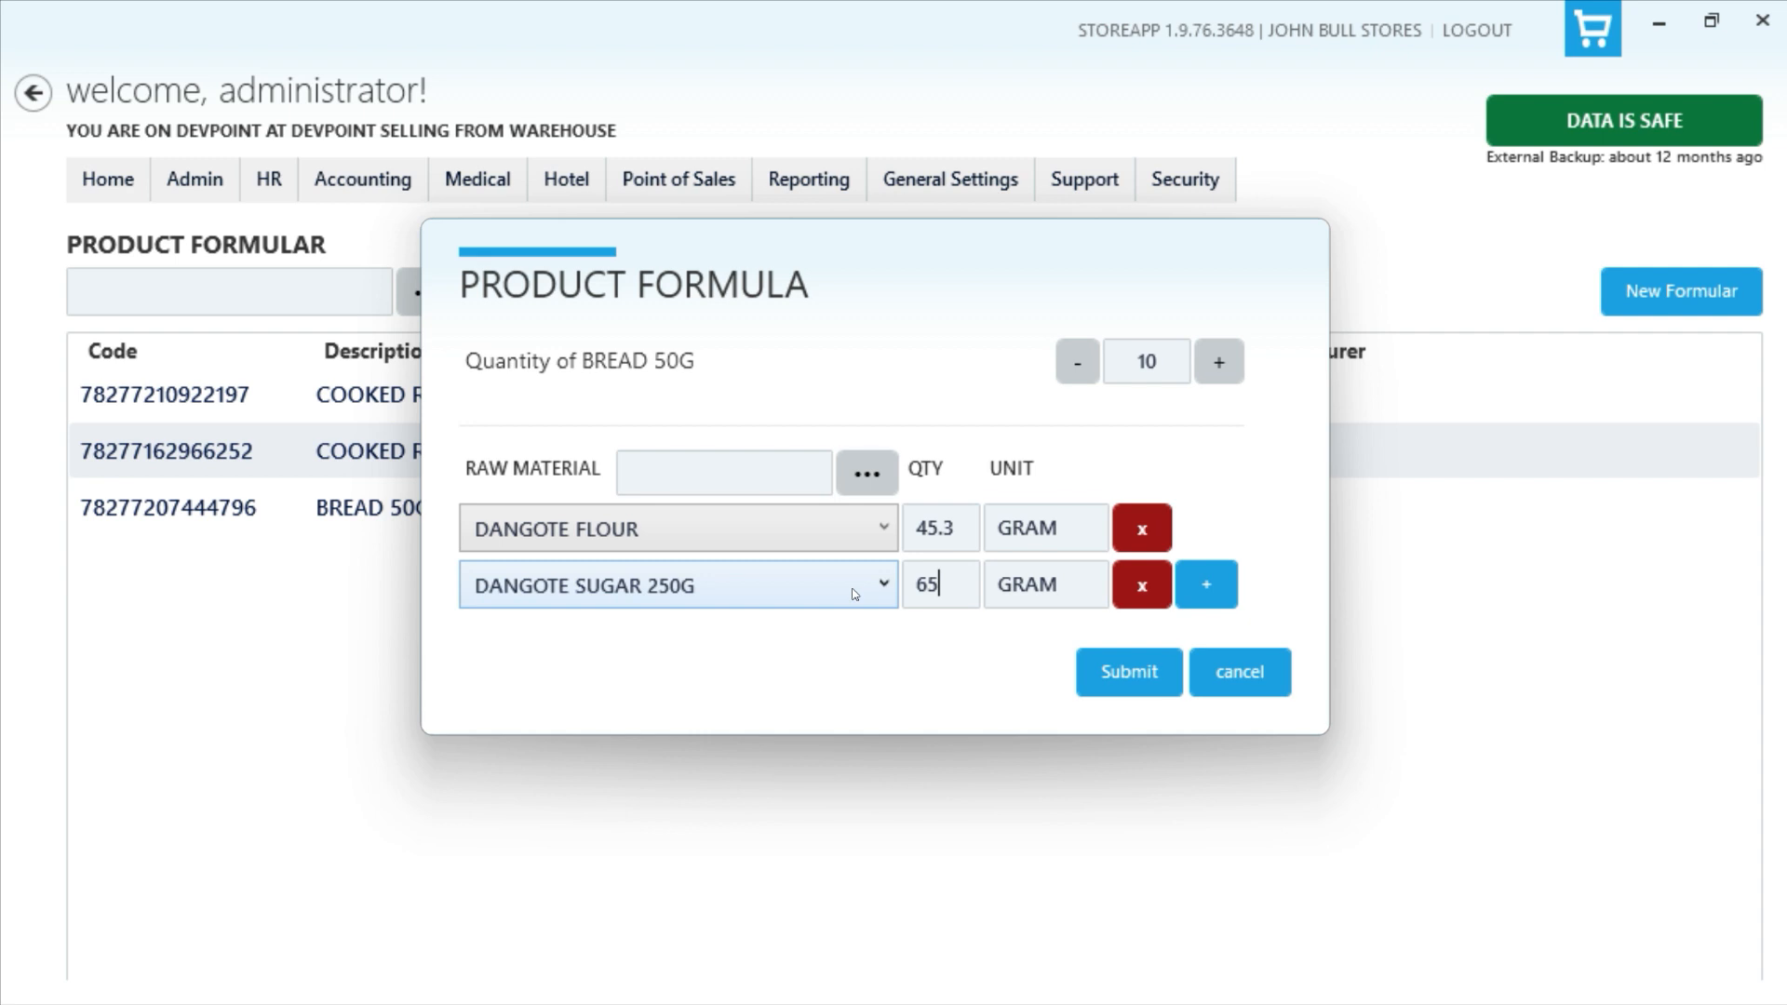
pyautogui.press('BackSpace')
pyautogui.press('BackSpace')
pyautogui.write('12.1')
pyautogui.click(1206, 585)
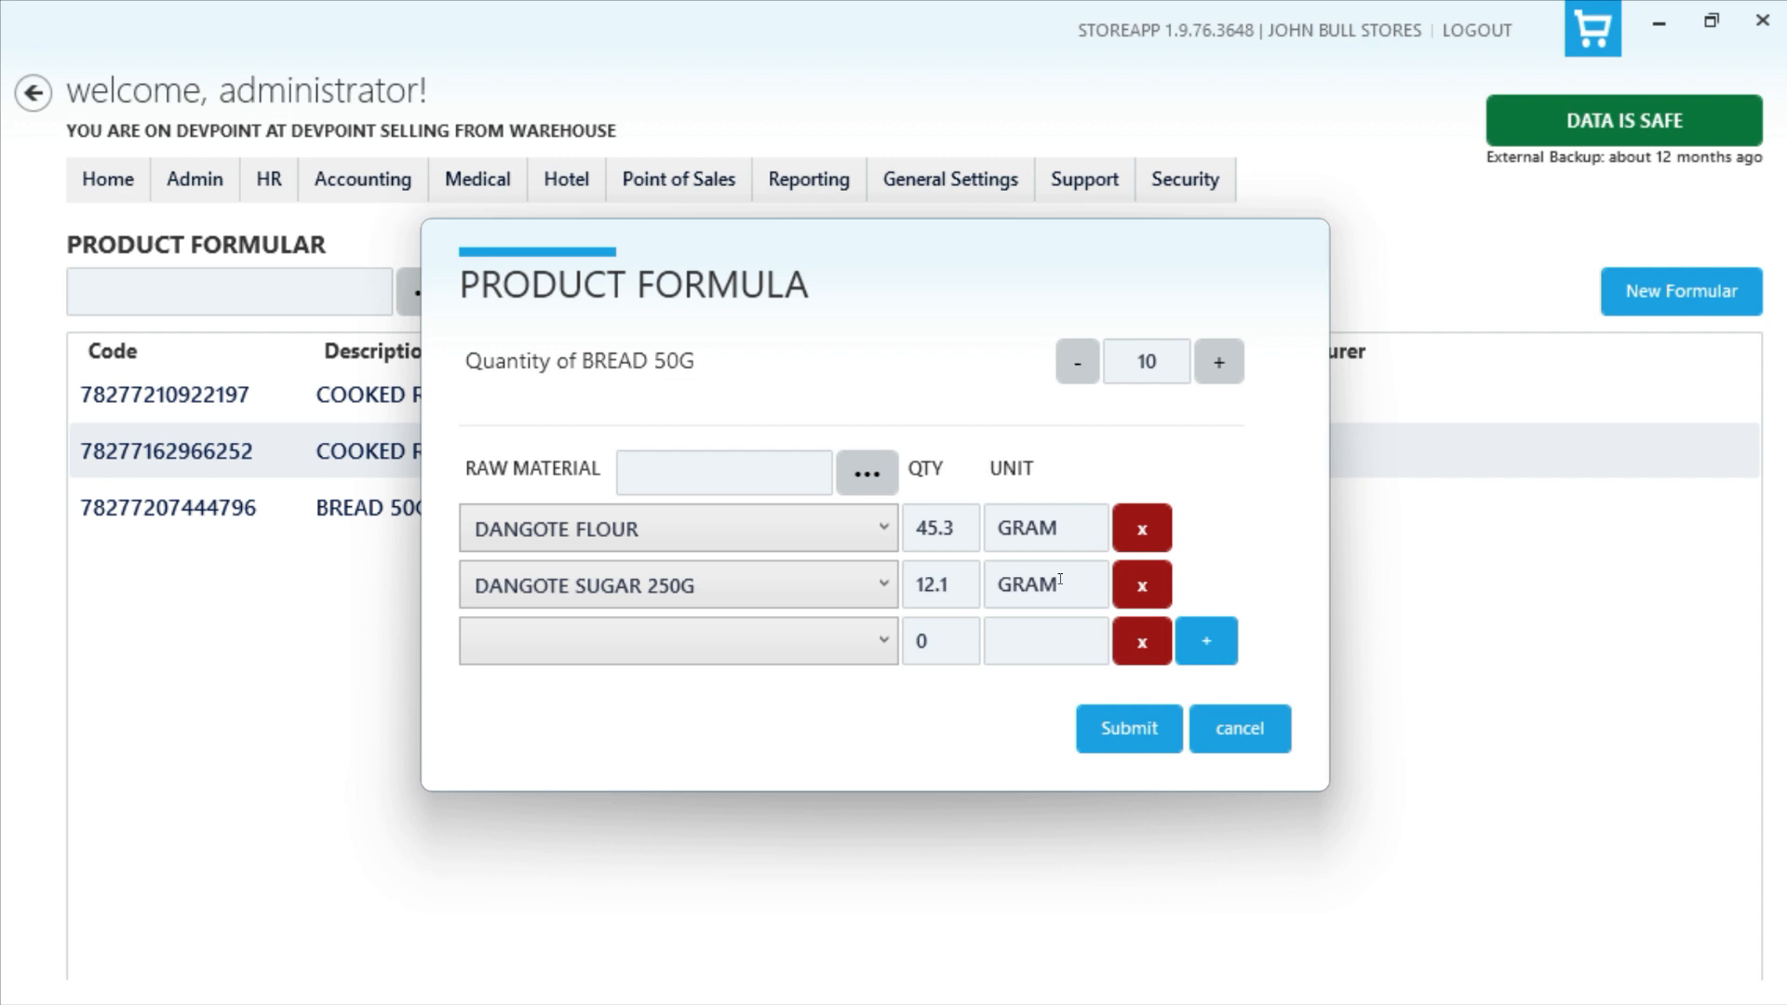
# Step: Review the selectable materials in the formula rows and remove the DANGOTE FLOUR and DANGOTE SUGAR 250G rows
pyautogui.click(767, 646)
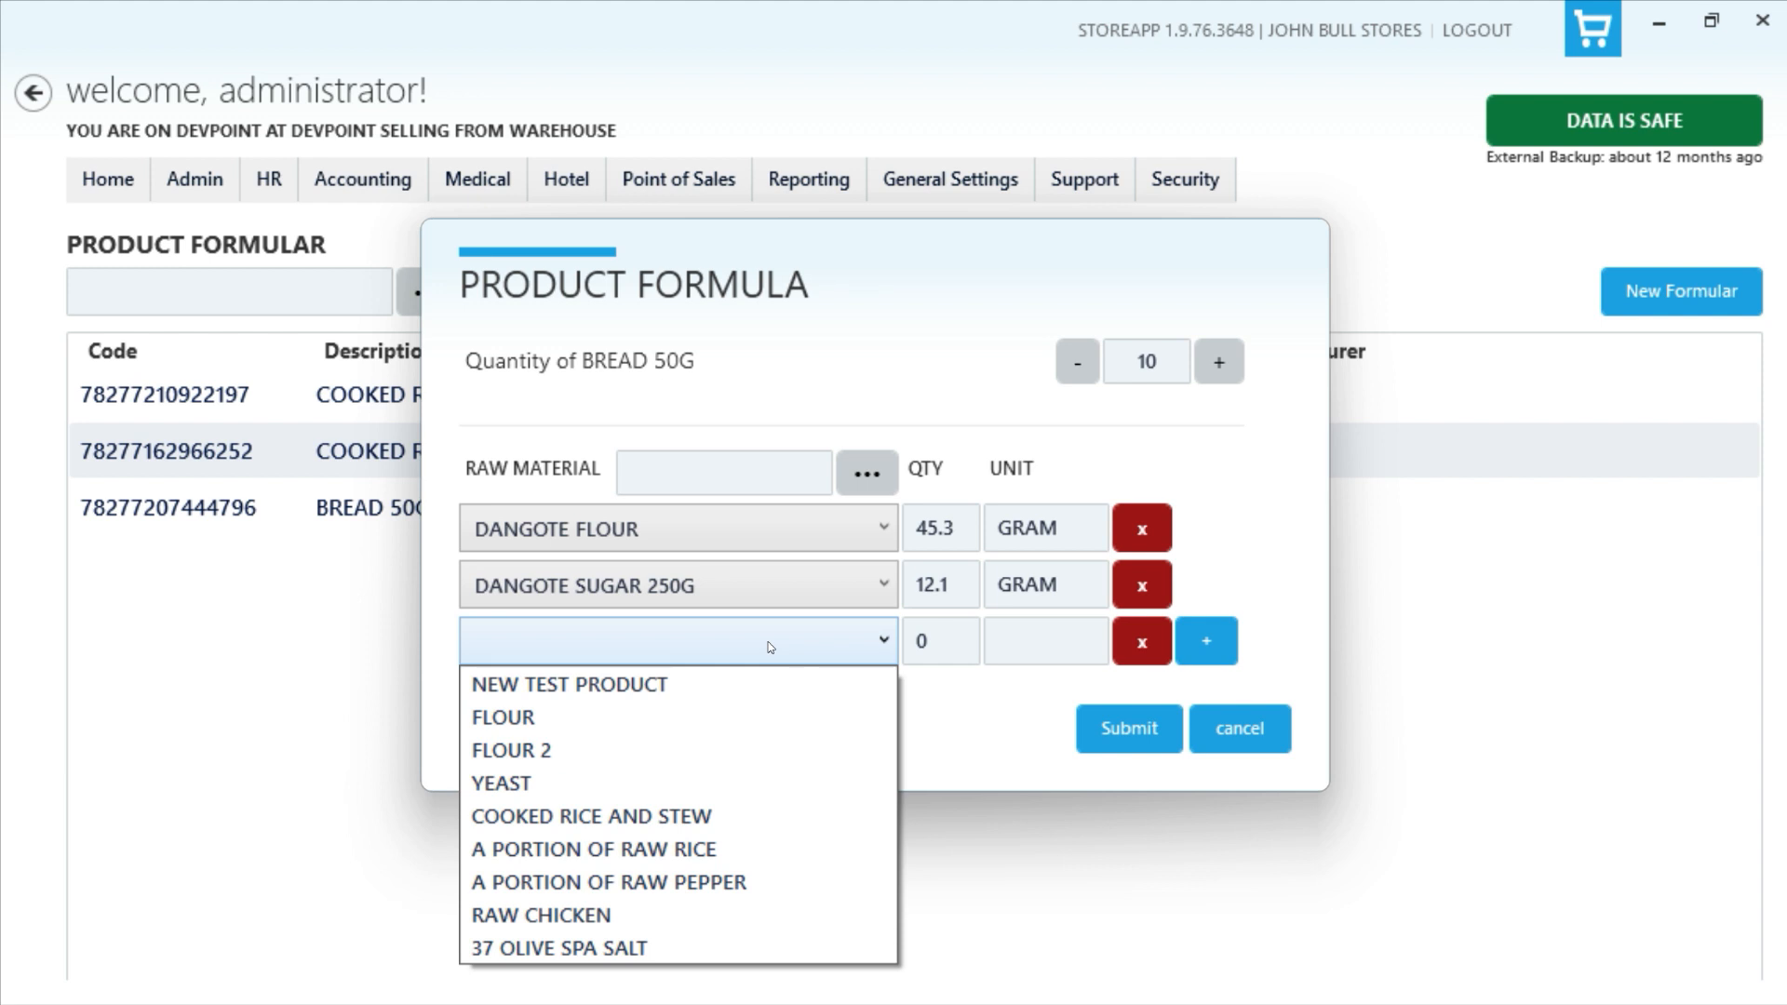
pyautogui.click(791, 528)
pyautogui.click(796, 525)
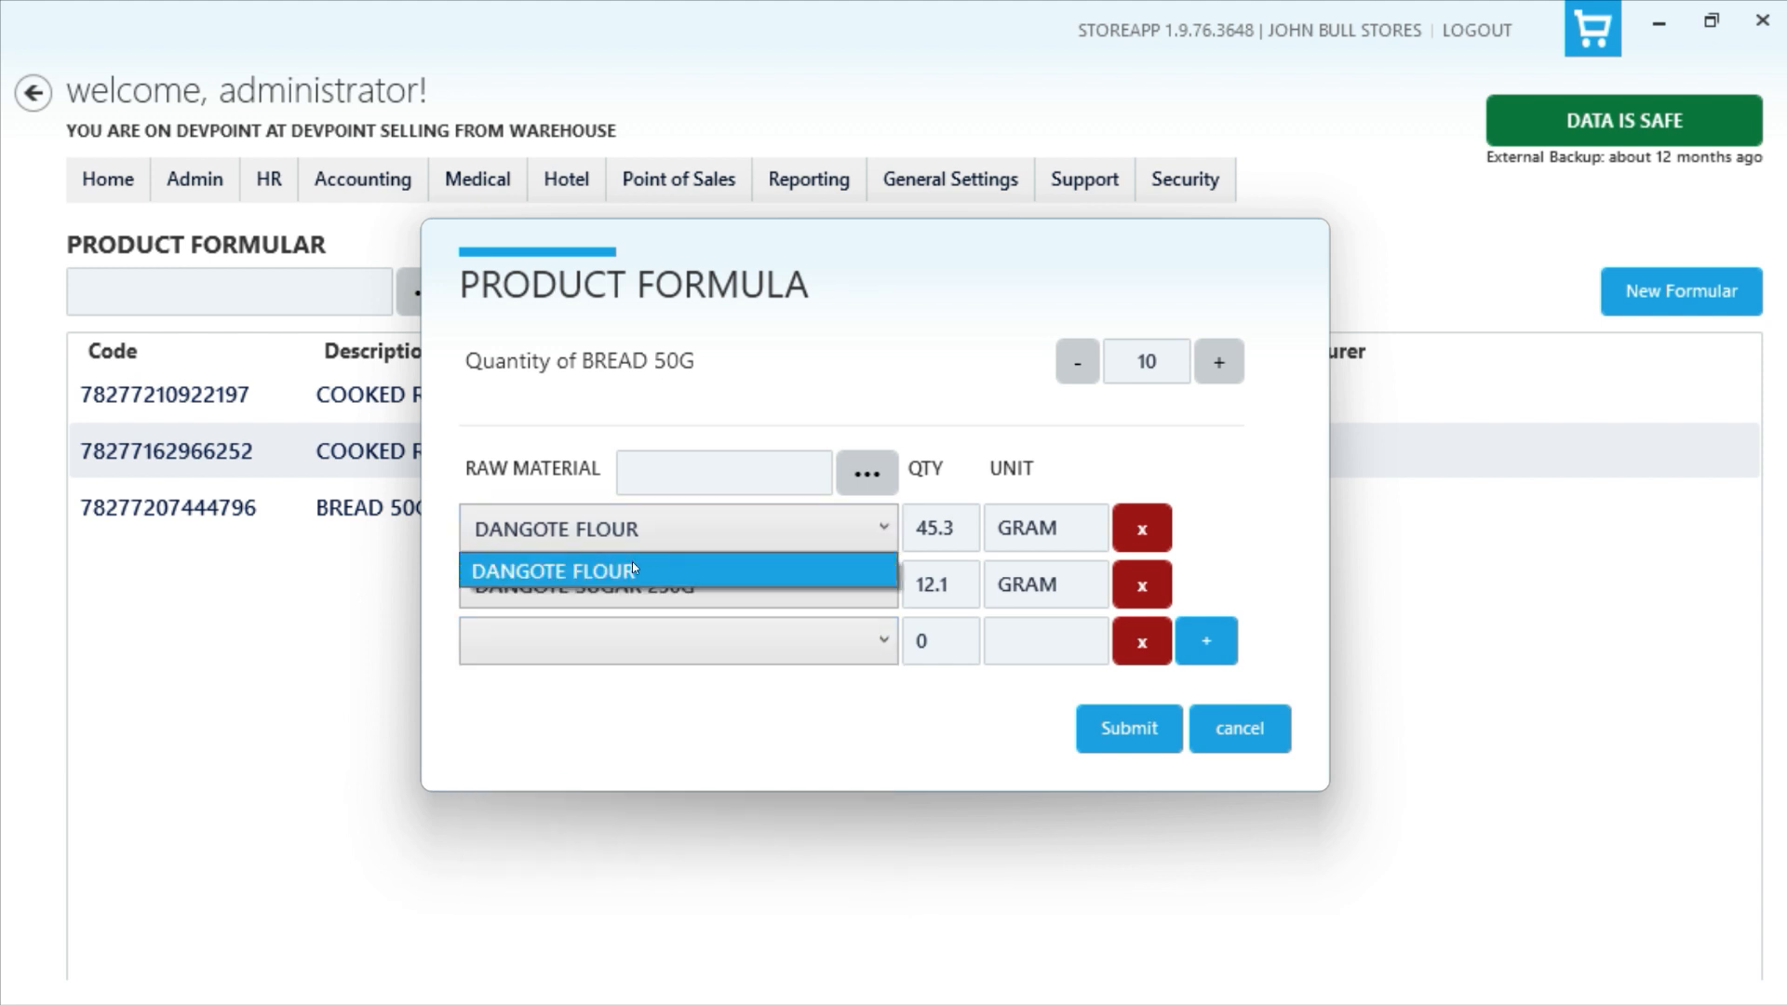
pyautogui.click(713, 530)
pyautogui.click(1142, 529)
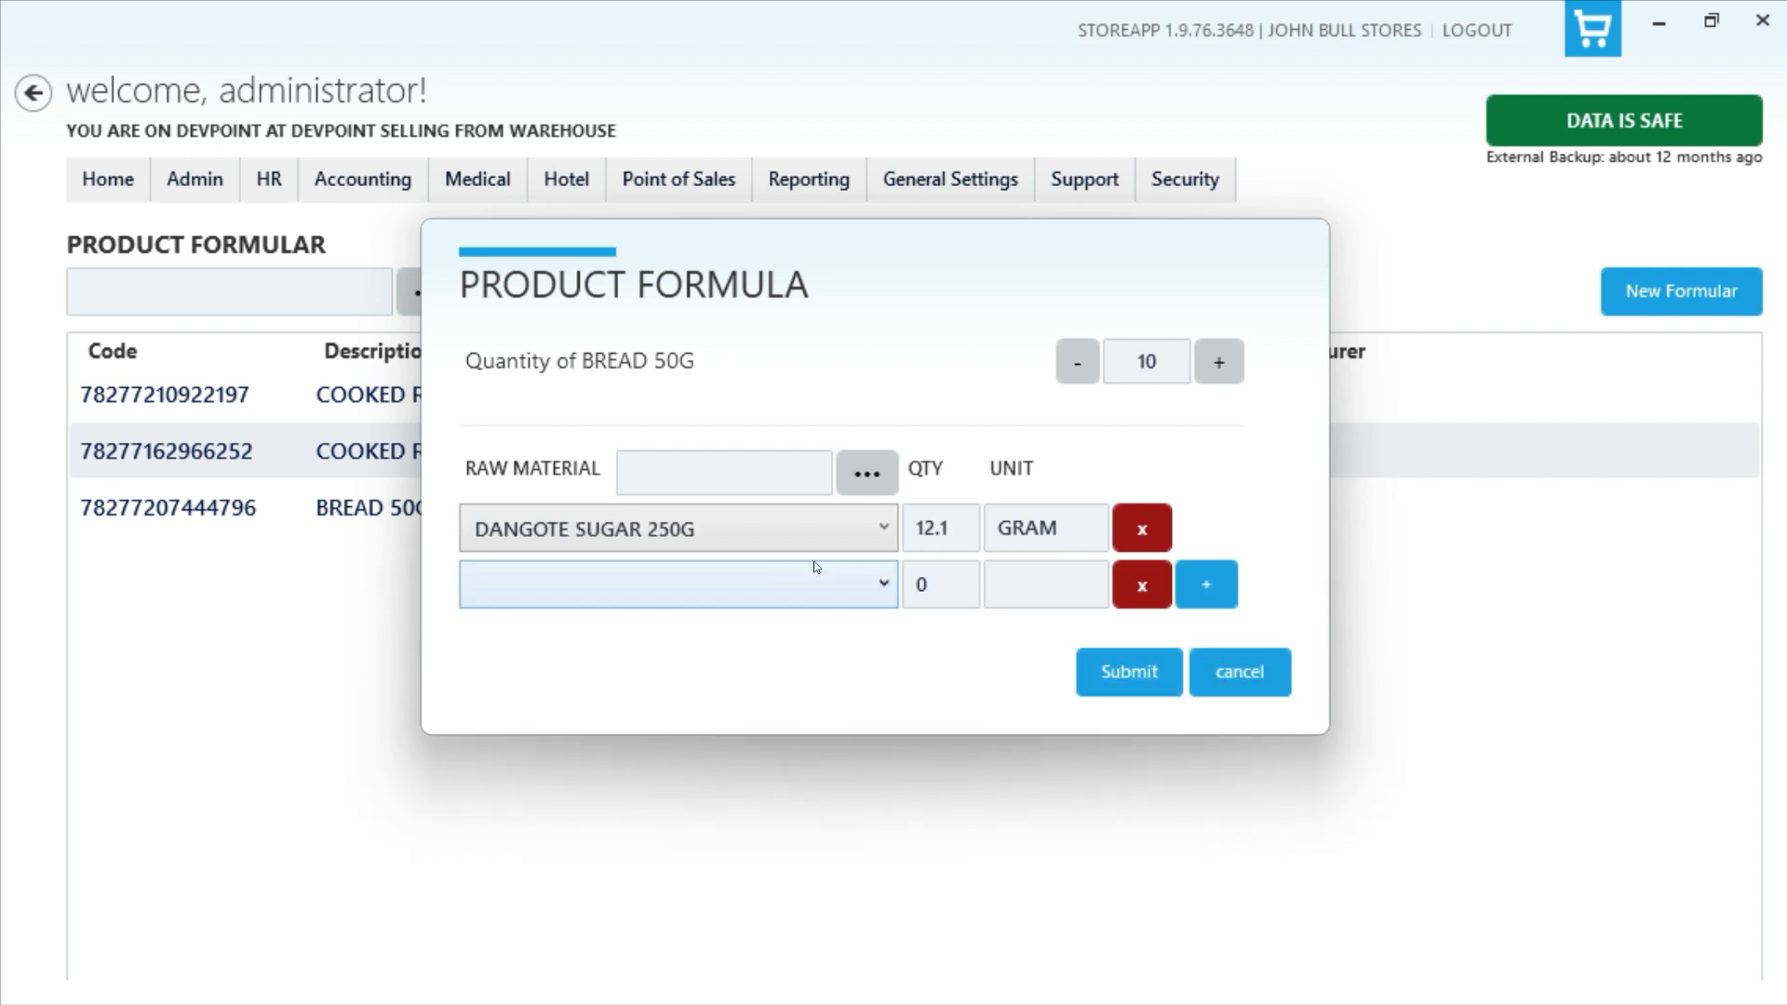
pyautogui.click(1142, 528)
# Step: Enter 54.23 grams of FLOUR as the first raw material of BREAD 50G and add a second material row
pyautogui.click(770, 536)
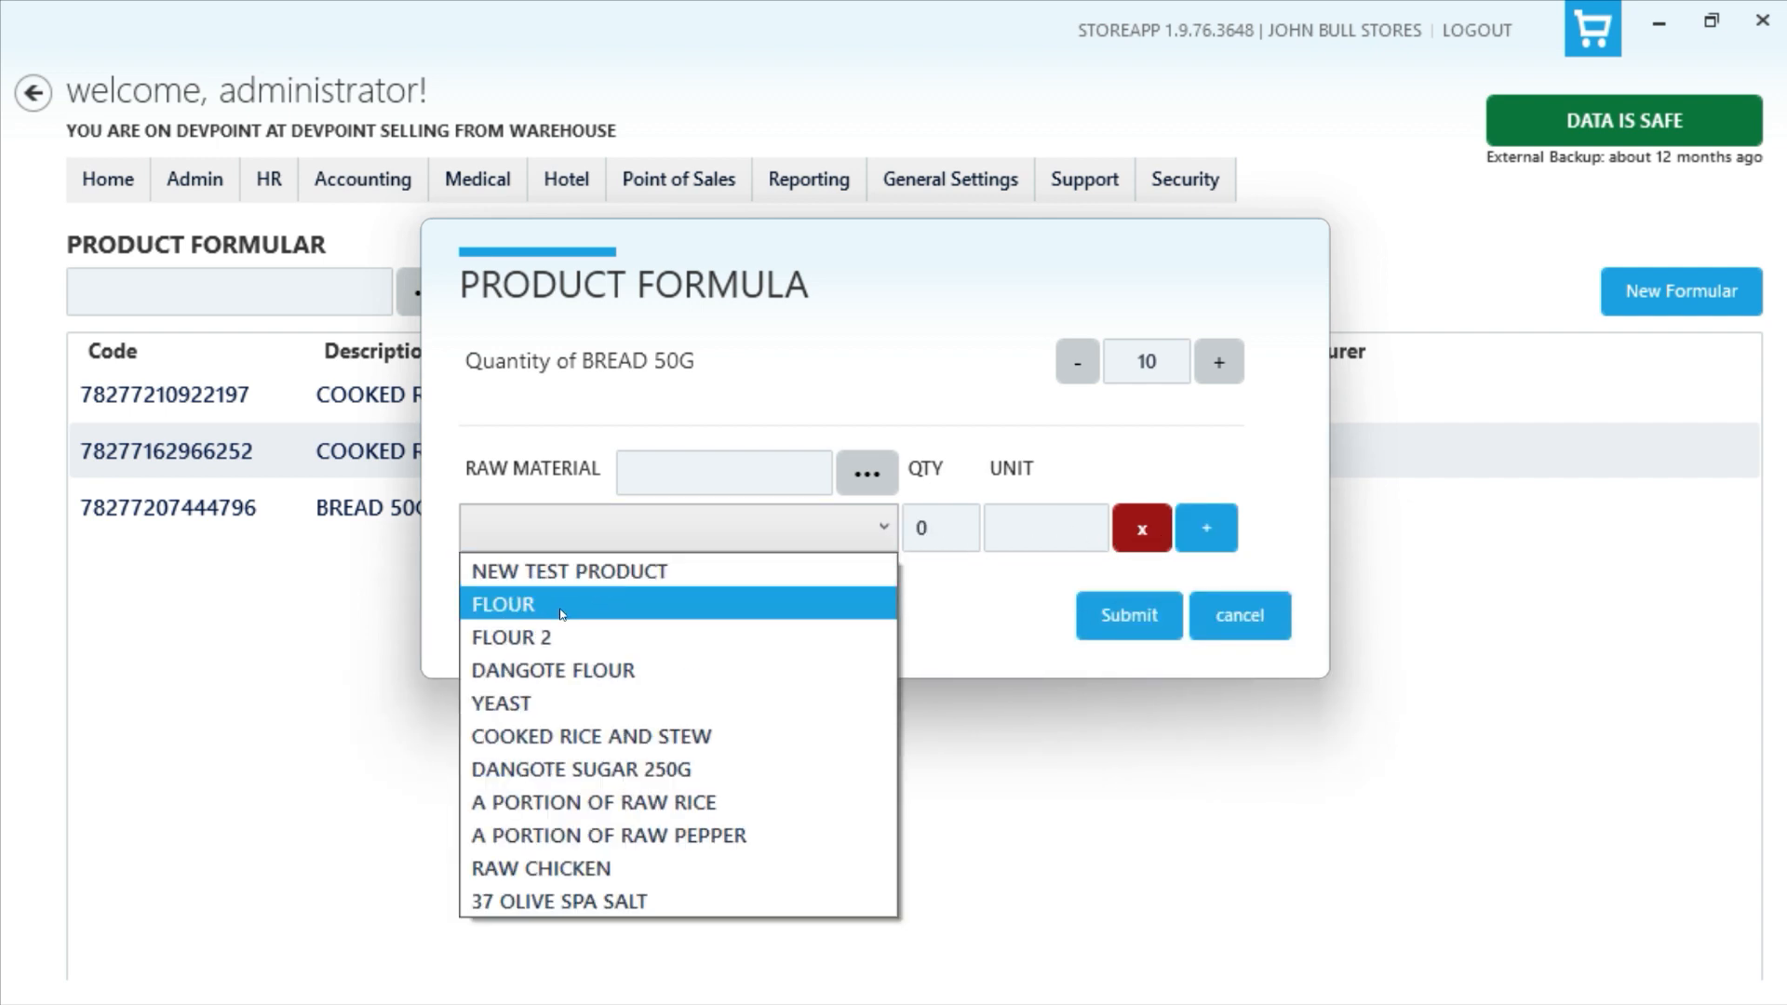
pyautogui.click(735, 606)
pyautogui.press('Tab')
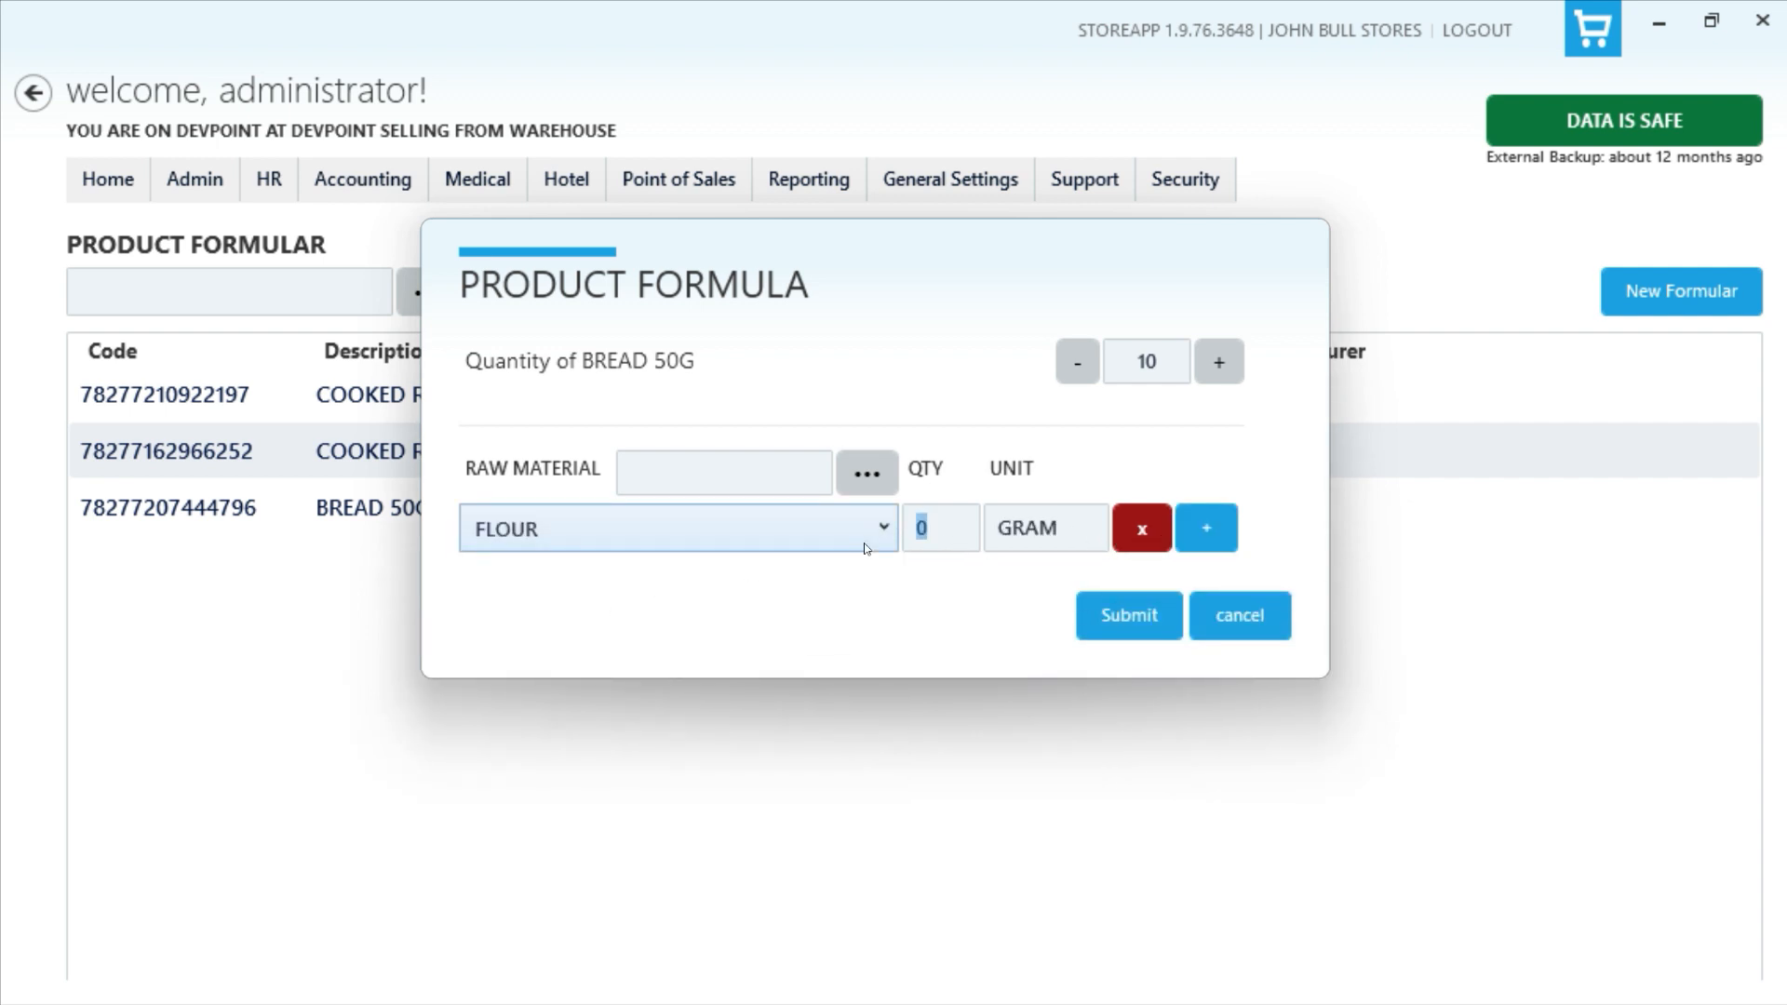
pyautogui.write('54.23')
pyautogui.click(1210, 529)
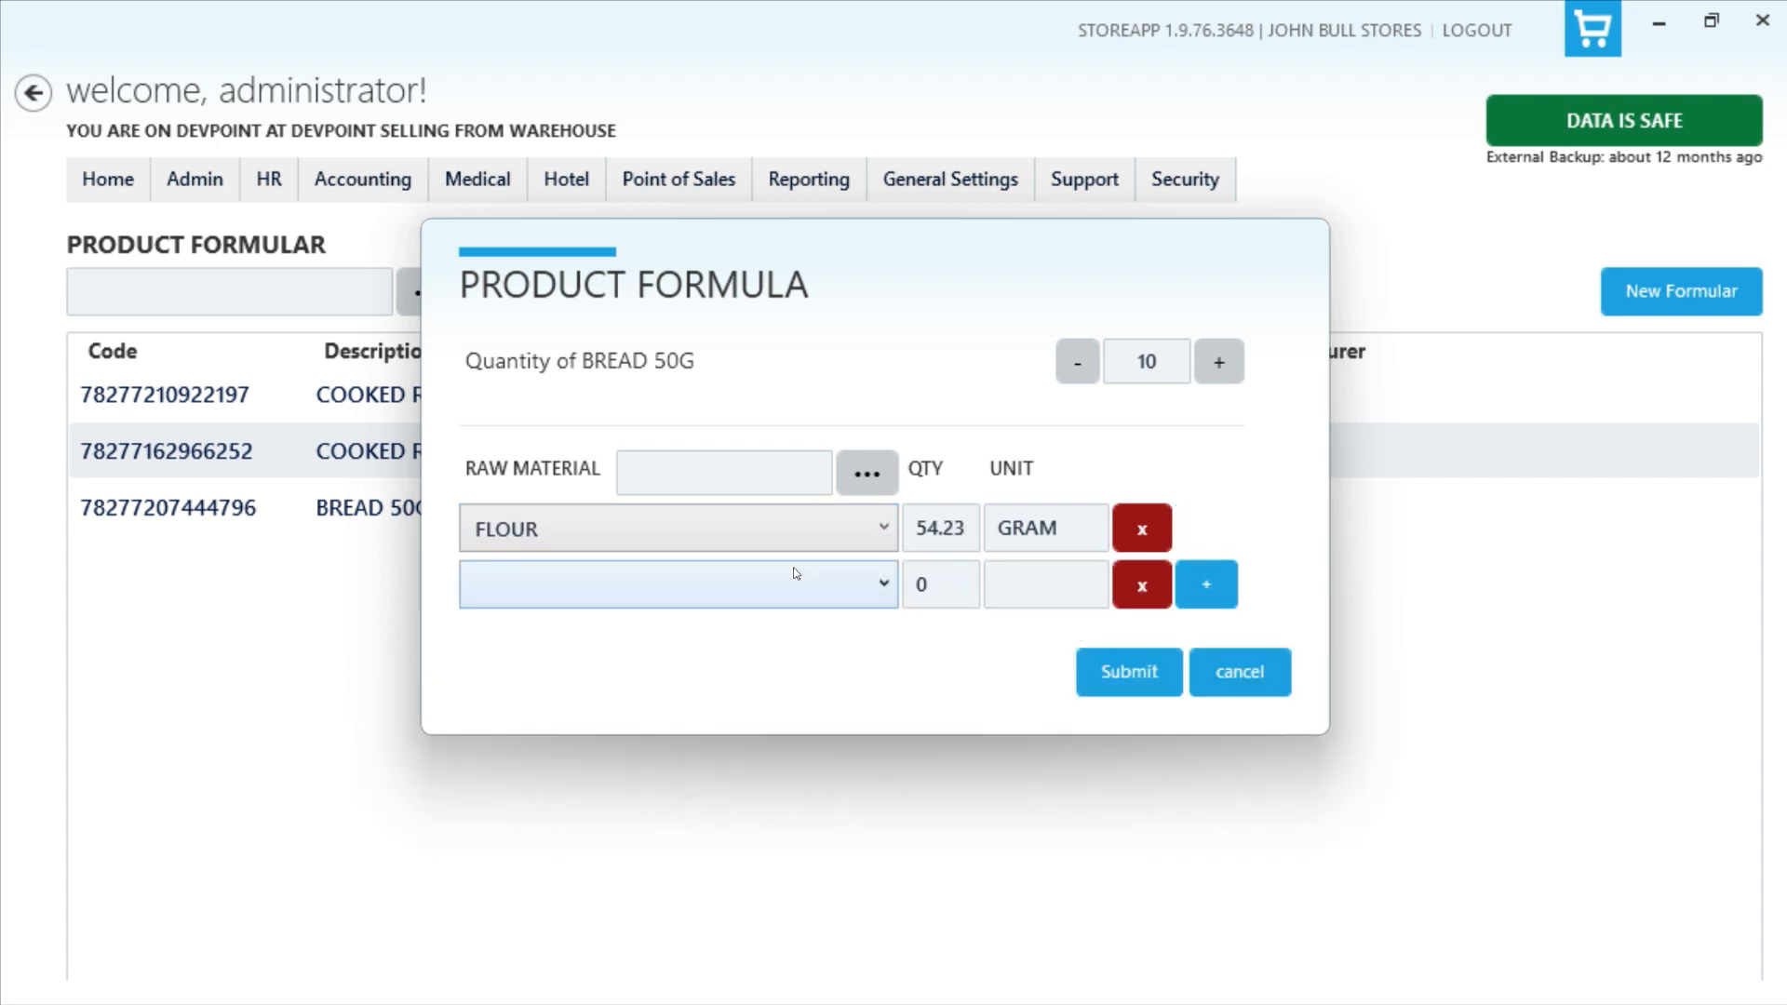
# Step: Enter 12,1 grams of DANGOTE SUGAR 250G as the second raw material and add a third material row
pyautogui.click(790, 571)
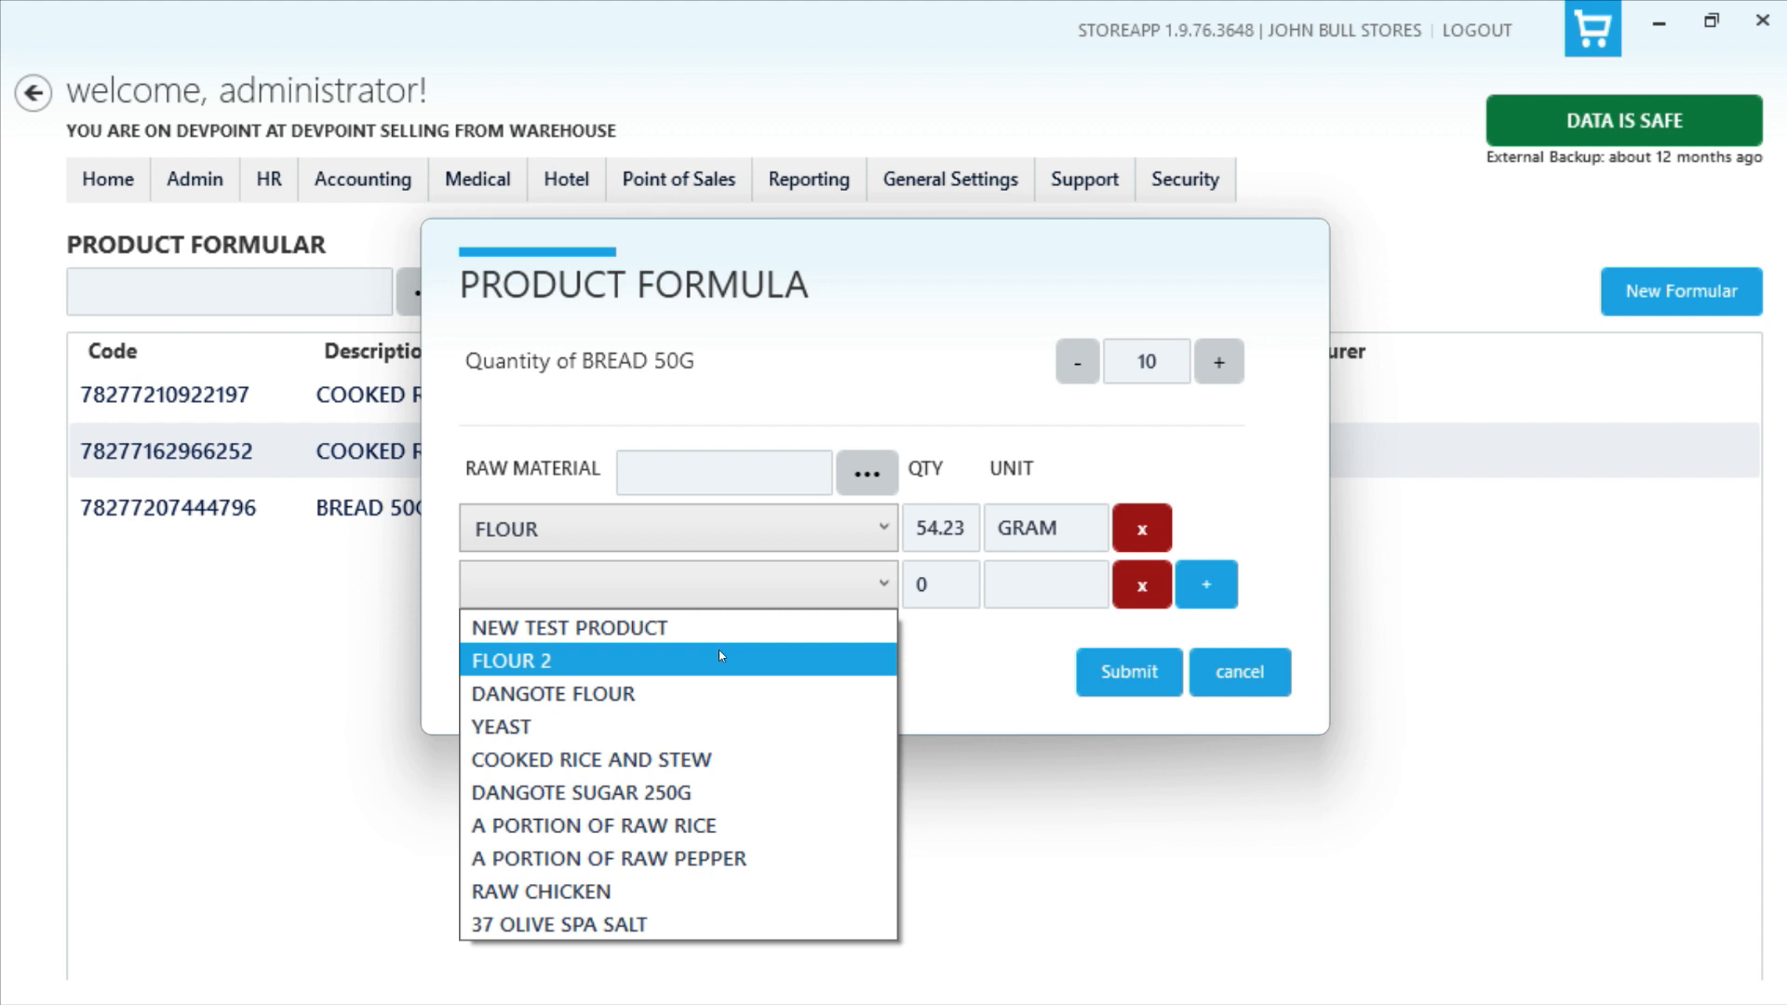
pyautogui.click(641, 797)
pyautogui.click(926, 585)
pyautogui.write('12,1')
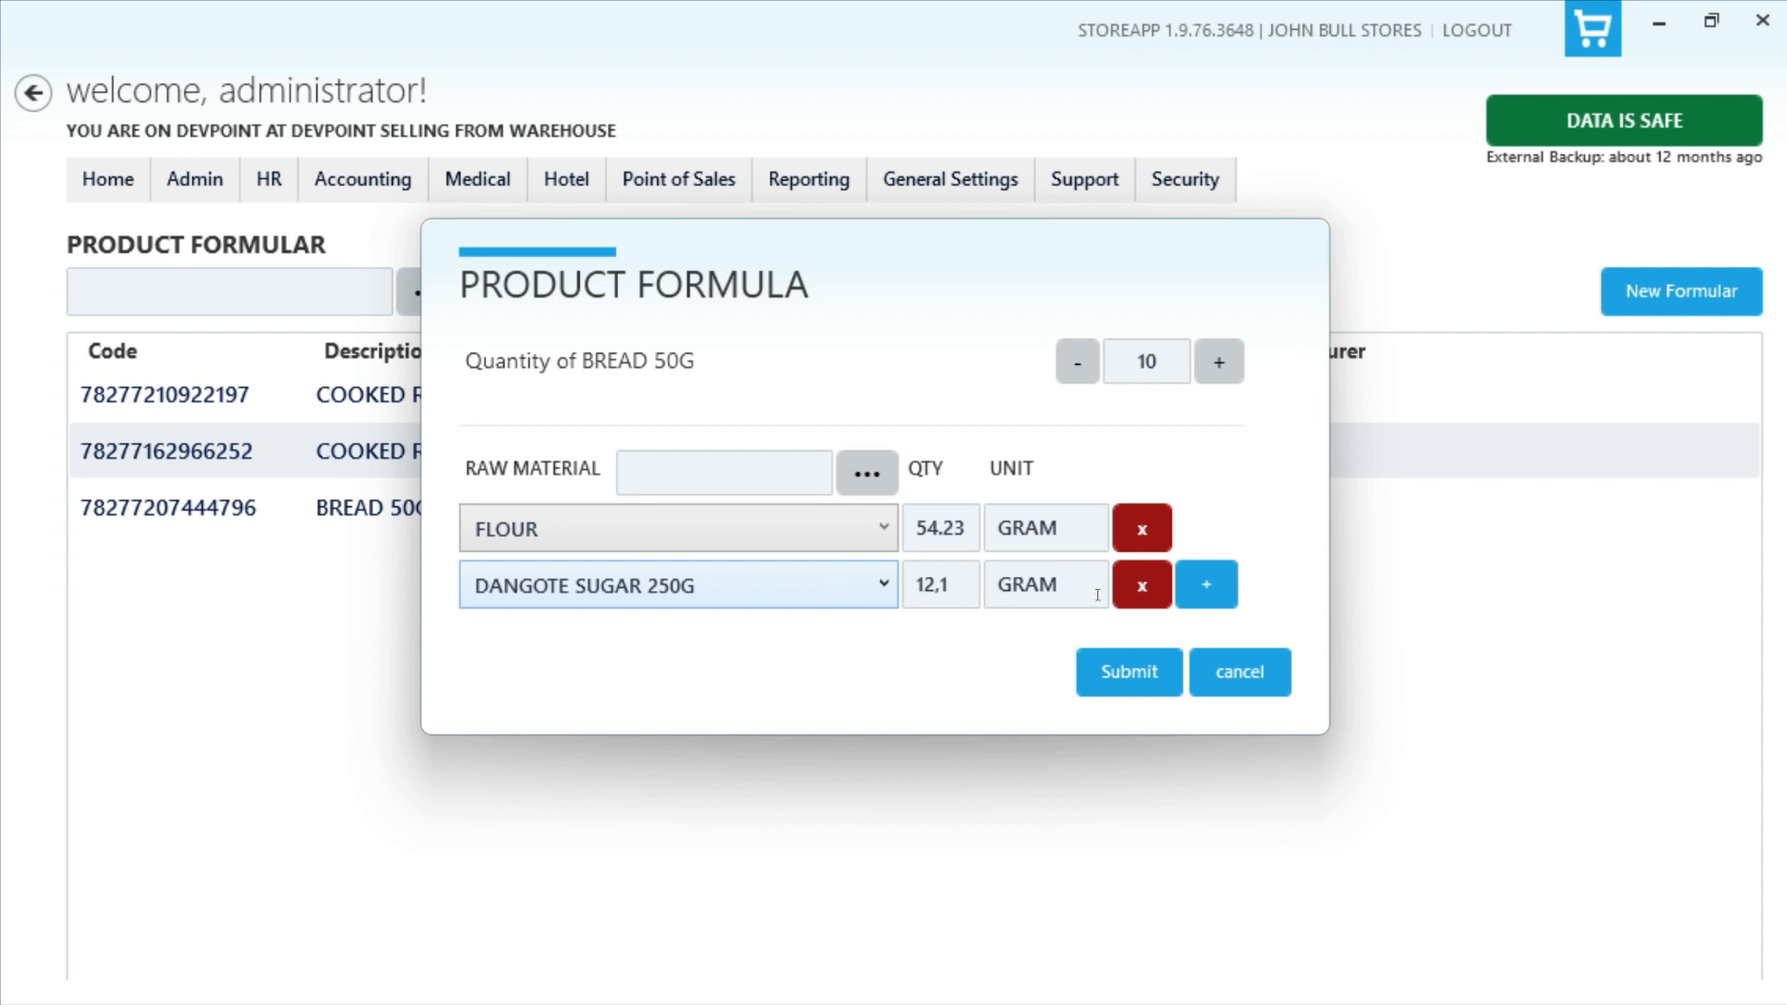
pyautogui.click(1206, 584)
# Step: Enter a quantity of 4.1 packs of YEAST as the third raw material and add a fourth material row
pyautogui.click(762, 644)
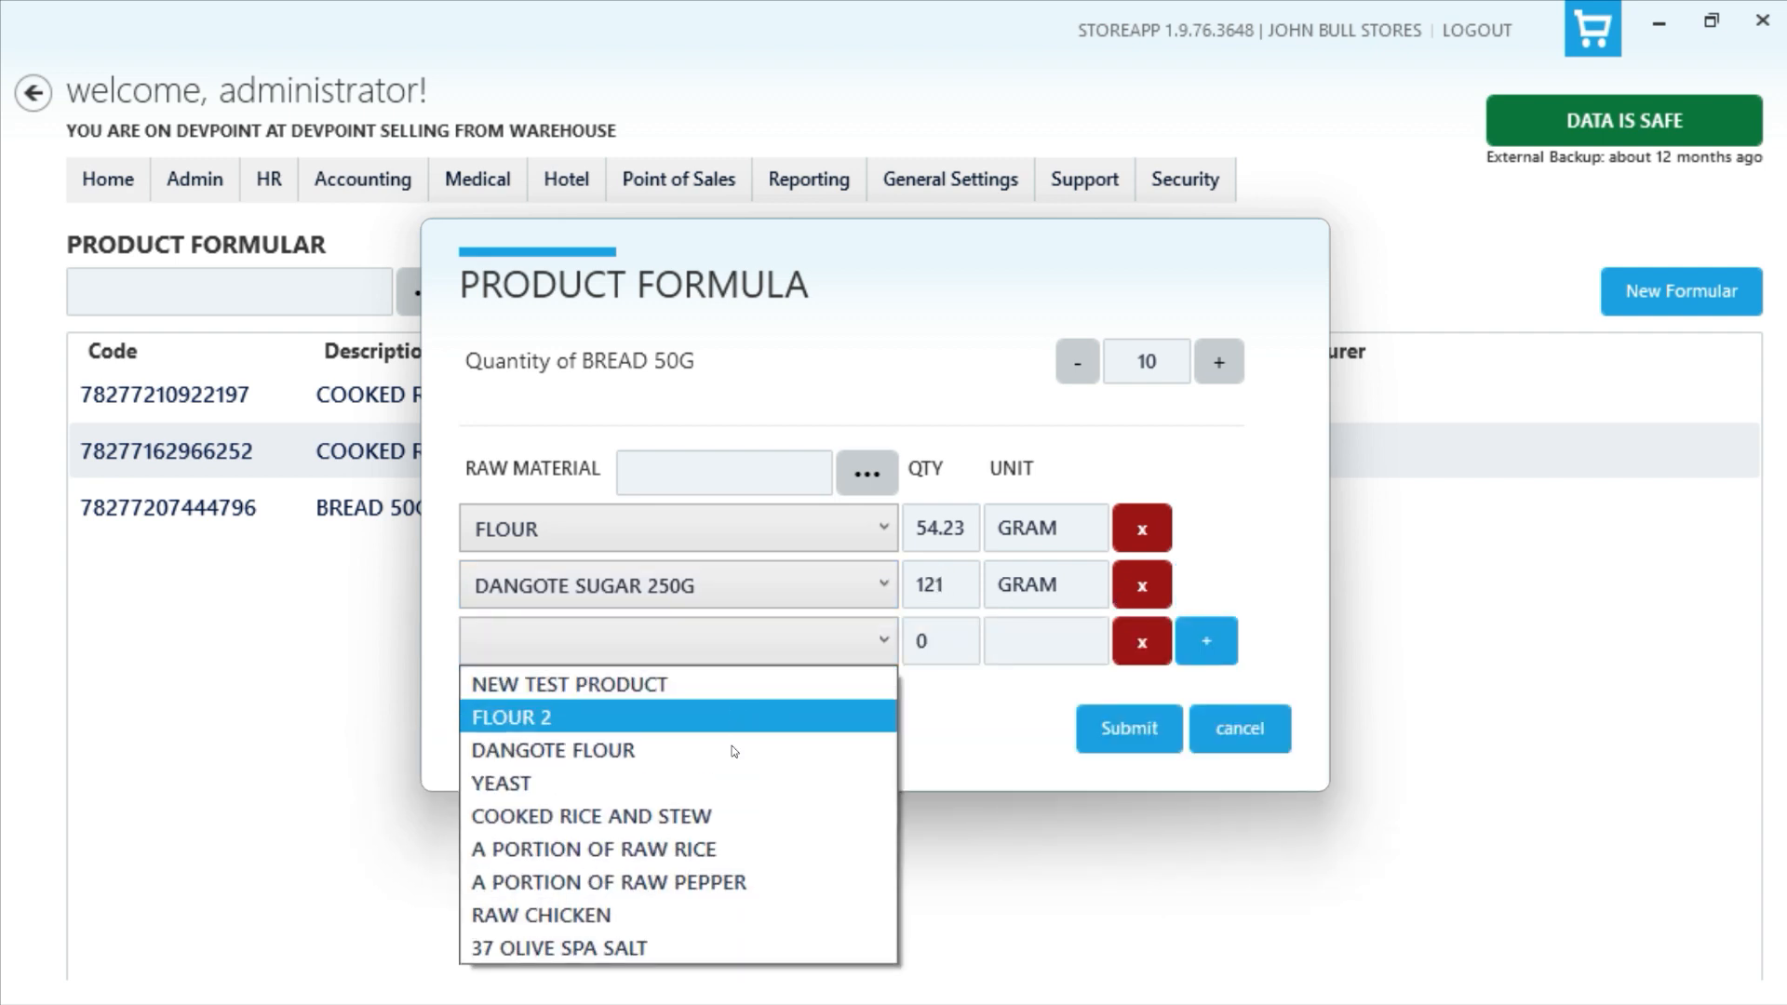
pyautogui.click(618, 784)
pyautogui.moveTo(943, 644); pyautogui.dragTo(856, 652)
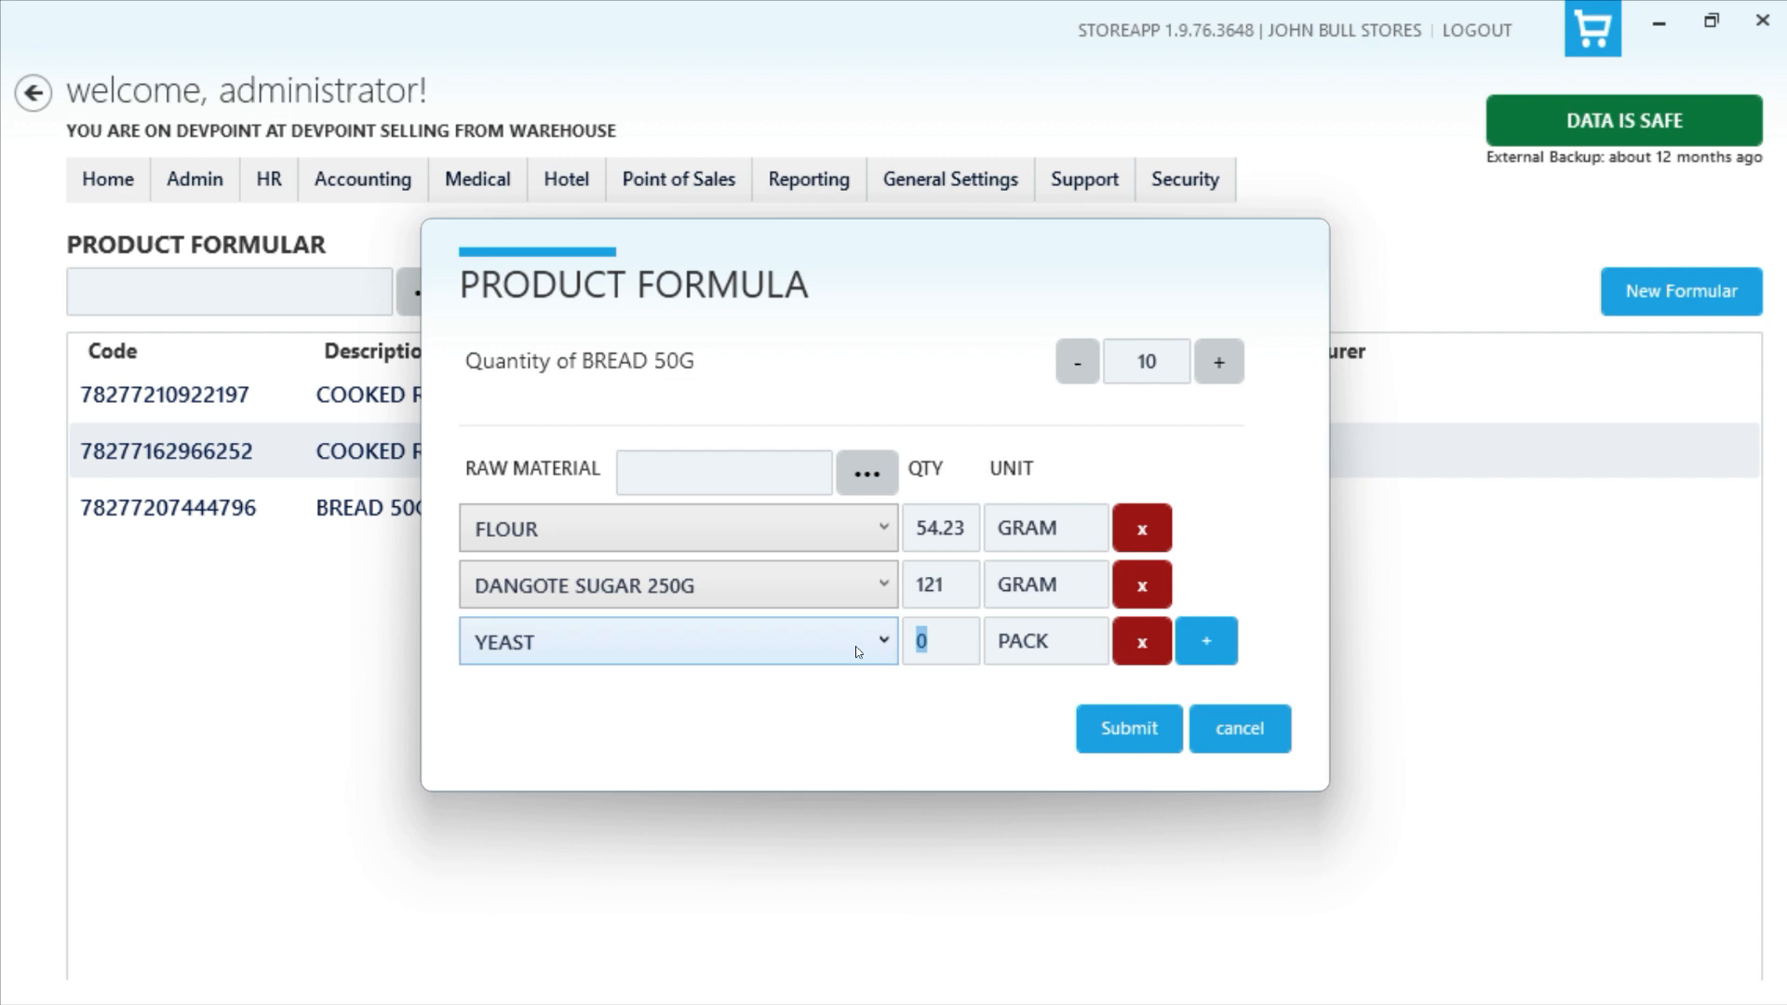
pyautogui.write('4.1')
pyautogui.click(1206, 641)
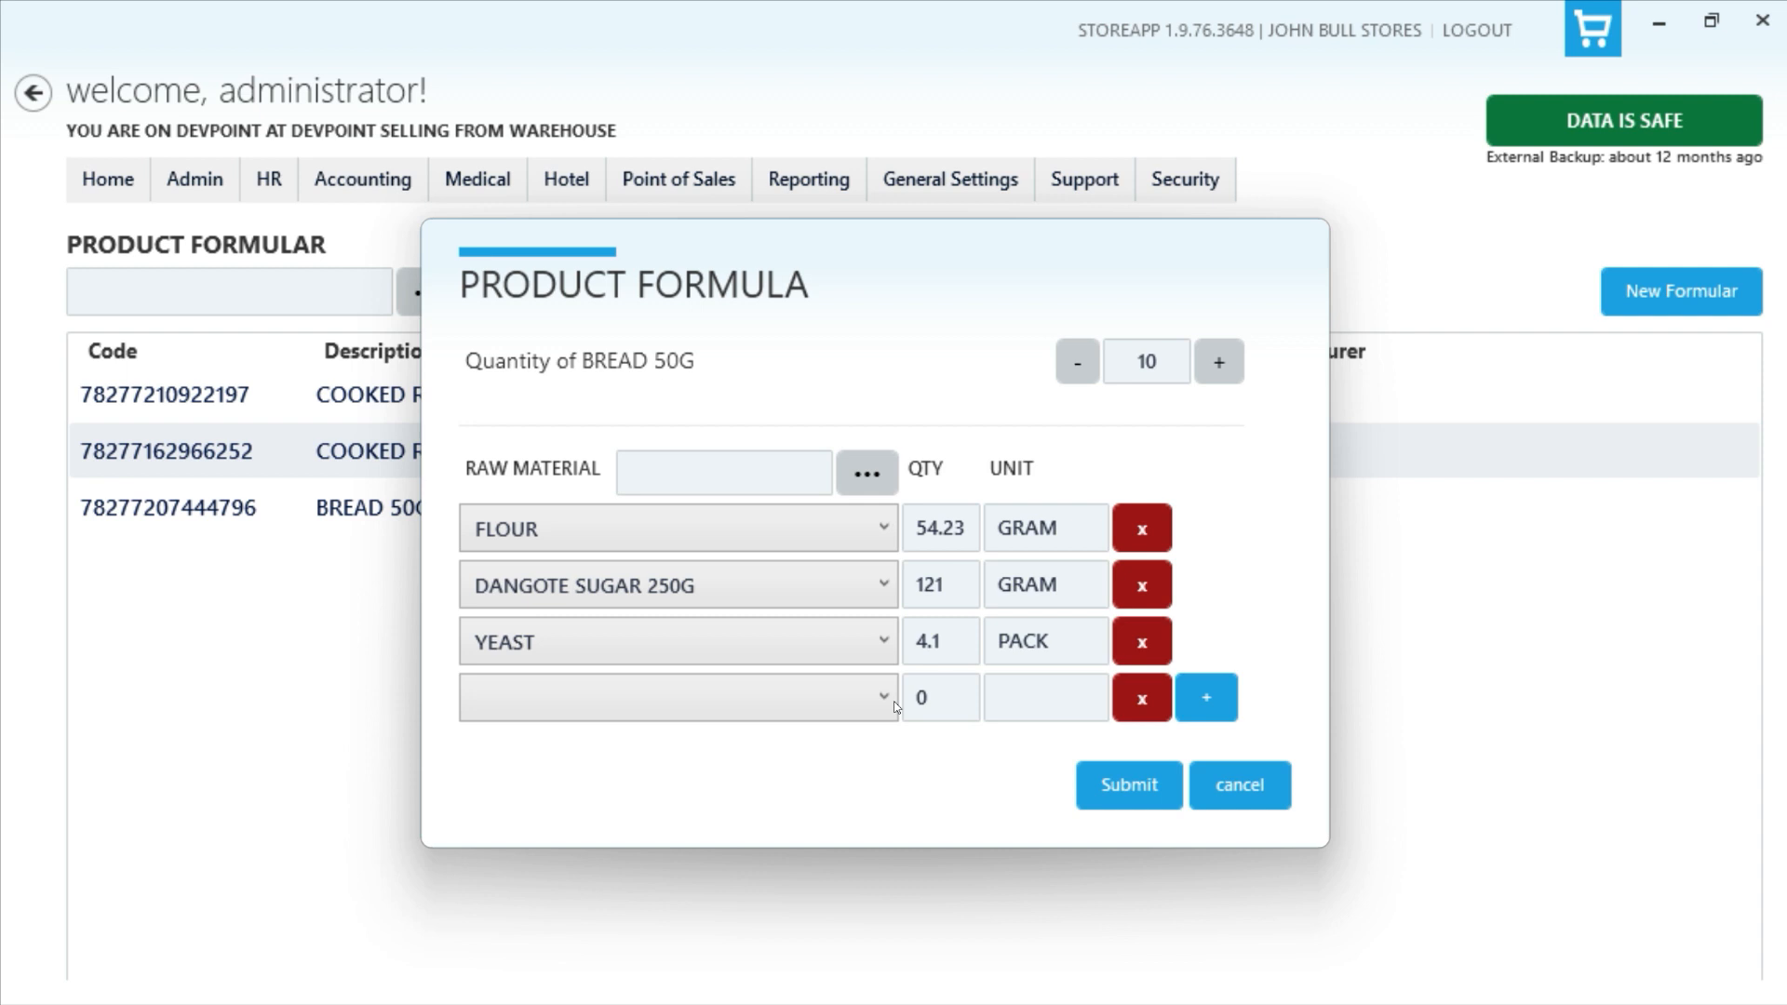
# Step: Try 37 OLIVE SPA SALT as the fourth raw material, entering a quantity of 2 and changing it to 1
pyautogui.click(864, 714)
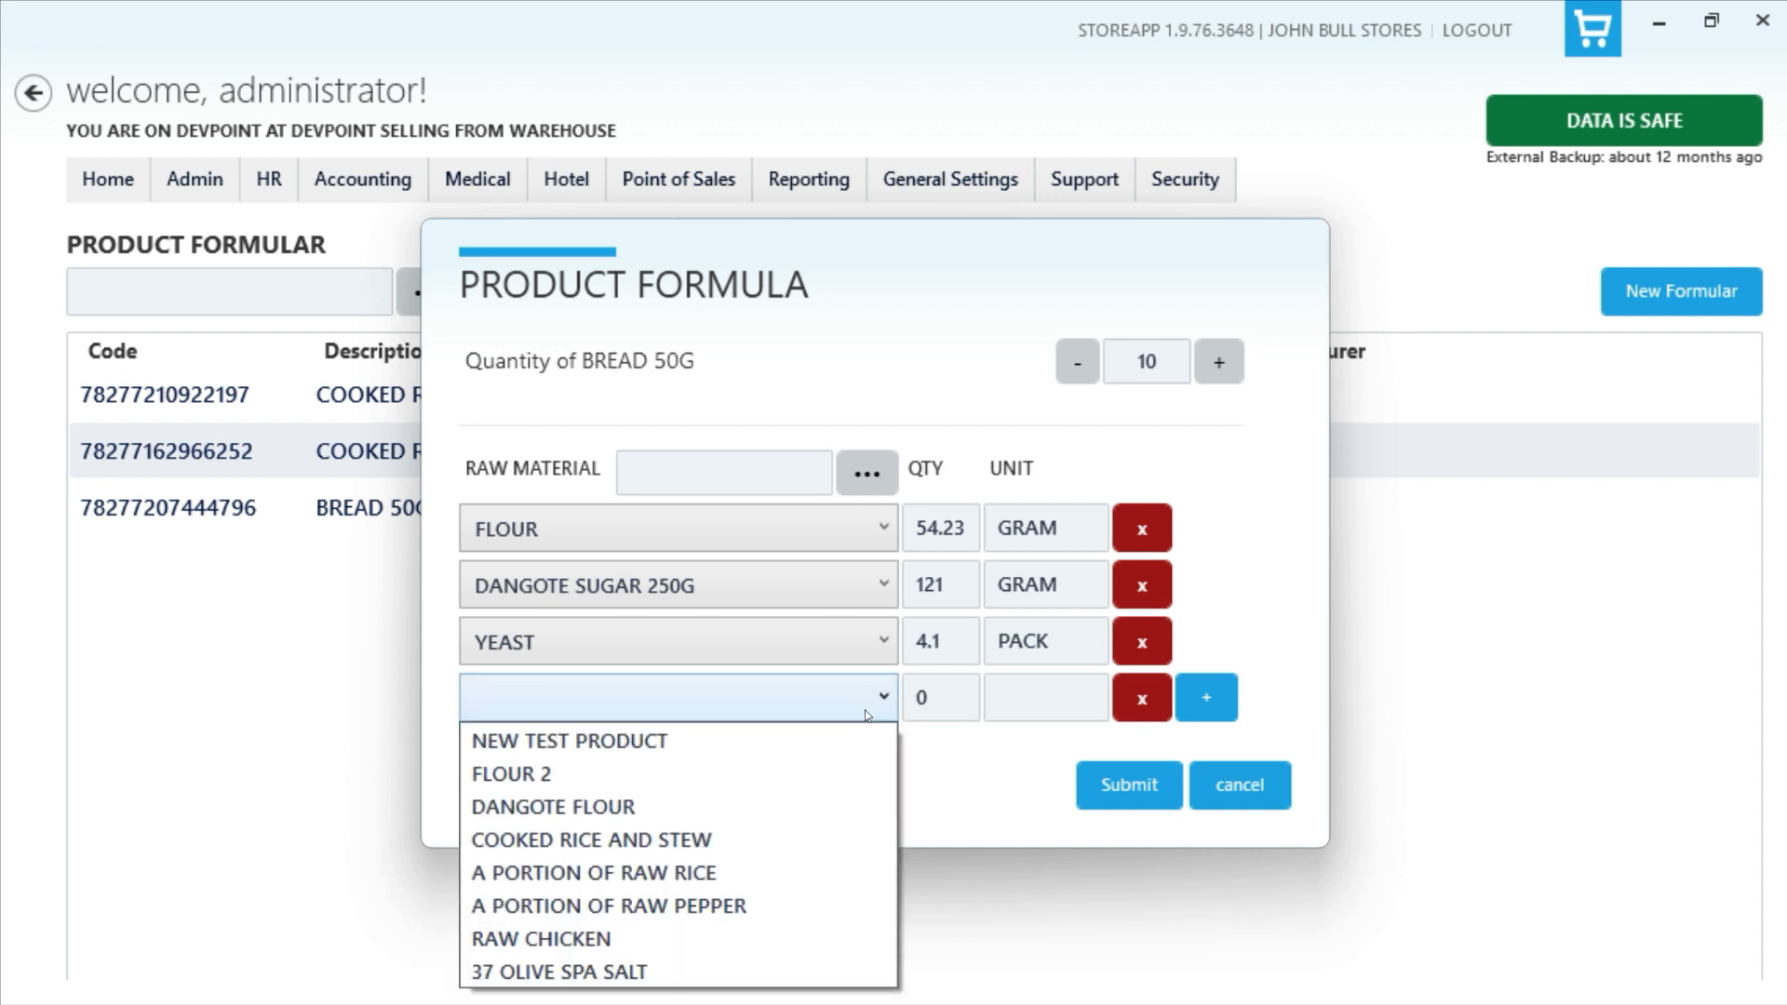
pyautogui.click(651, 964)
pyautogui.doubleClick(924, 694)
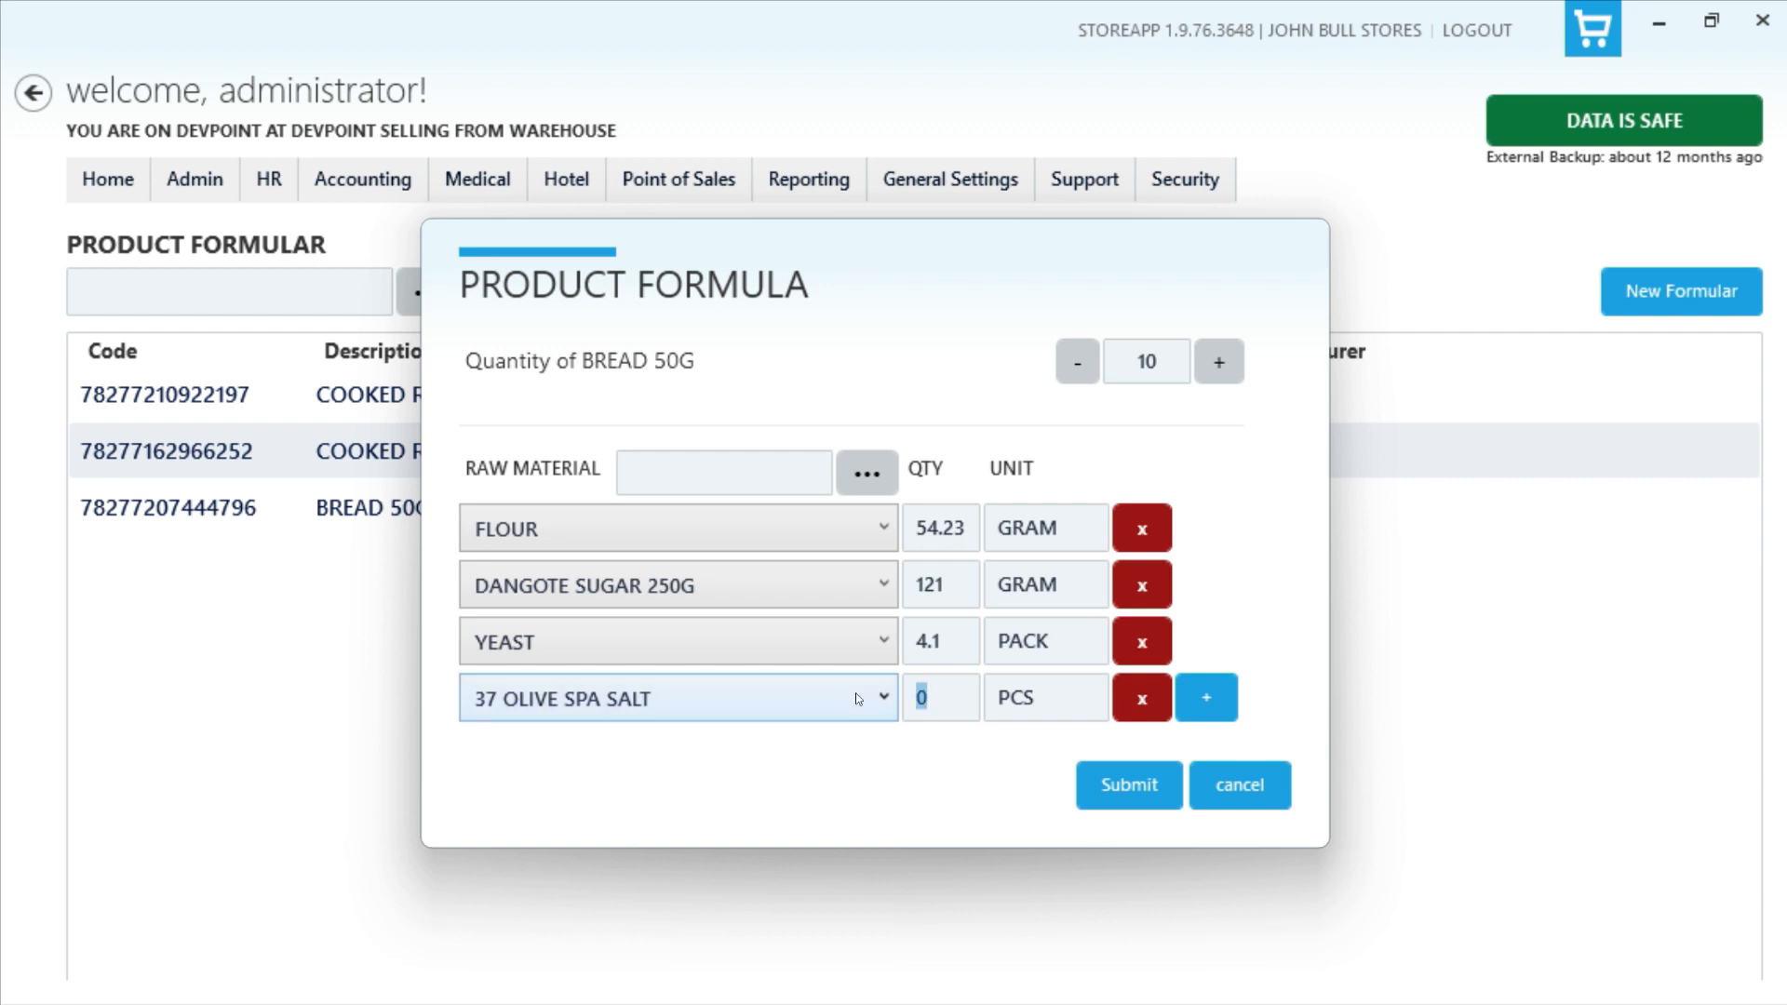
pyautogui.write('2')
pyautogui.doubleClick(919, 694)
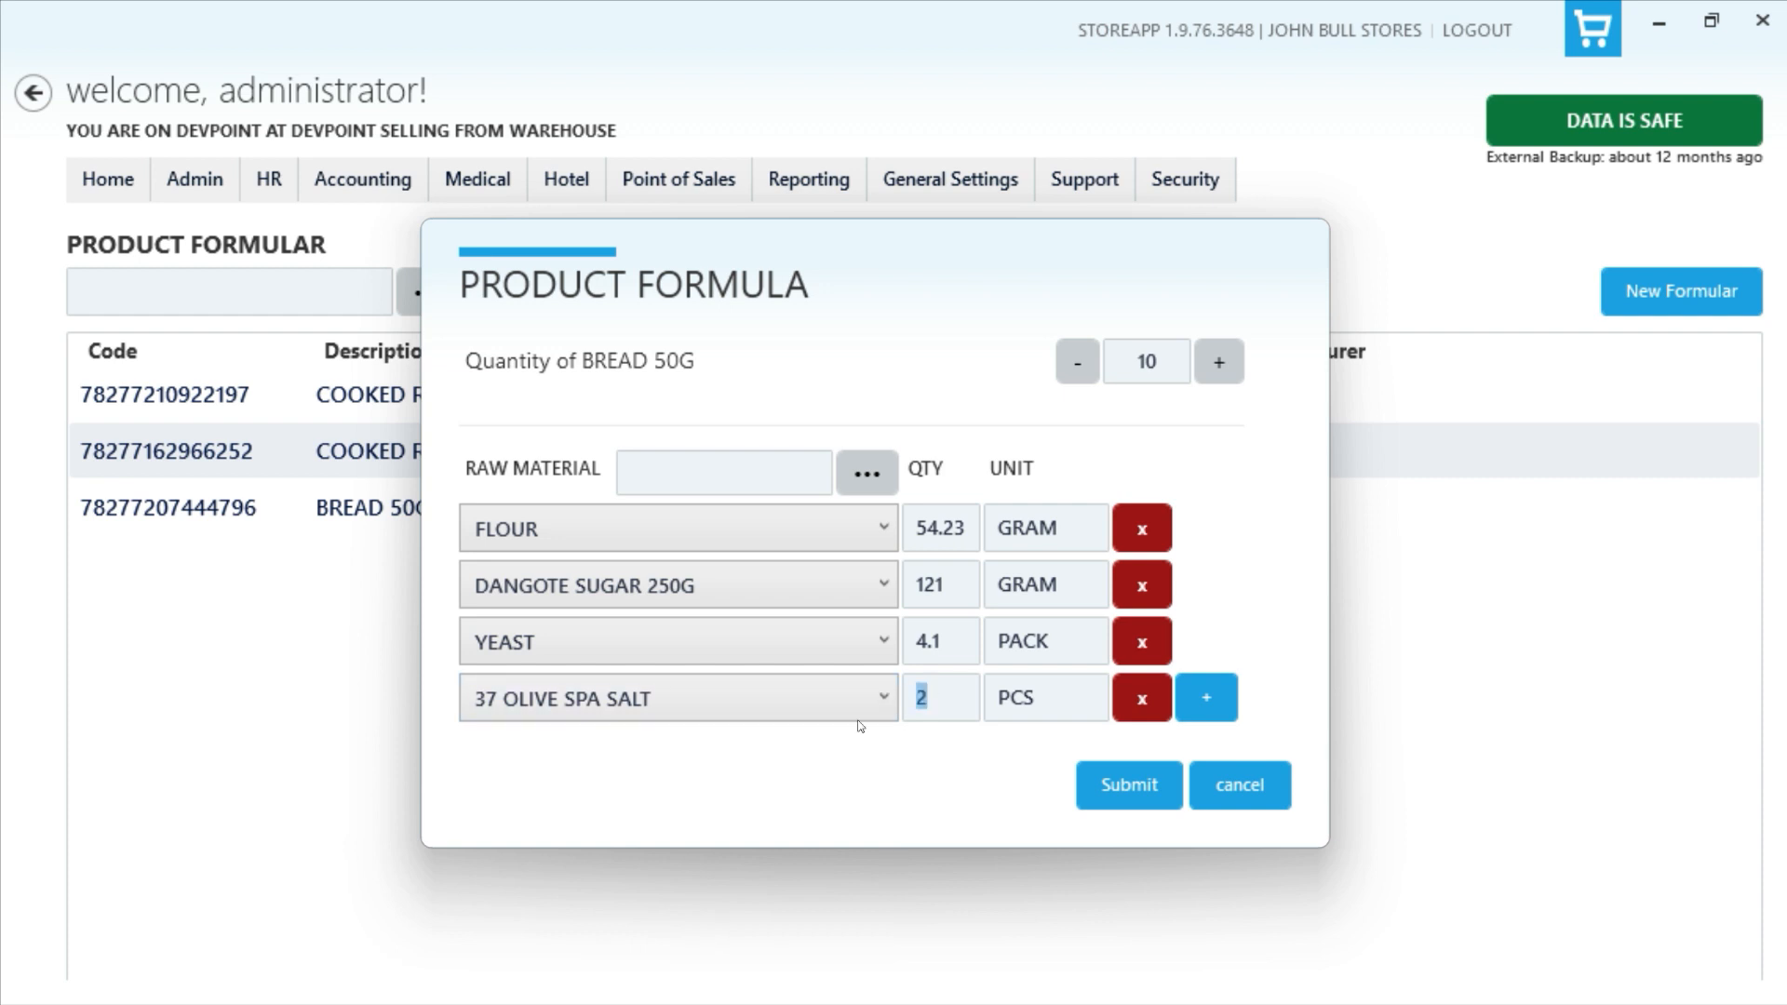
pyautogui.write('1')
# Step: Remove the fourth raw material row and submit the BREAD 50G formula
pyautogui.click(1141, 698)
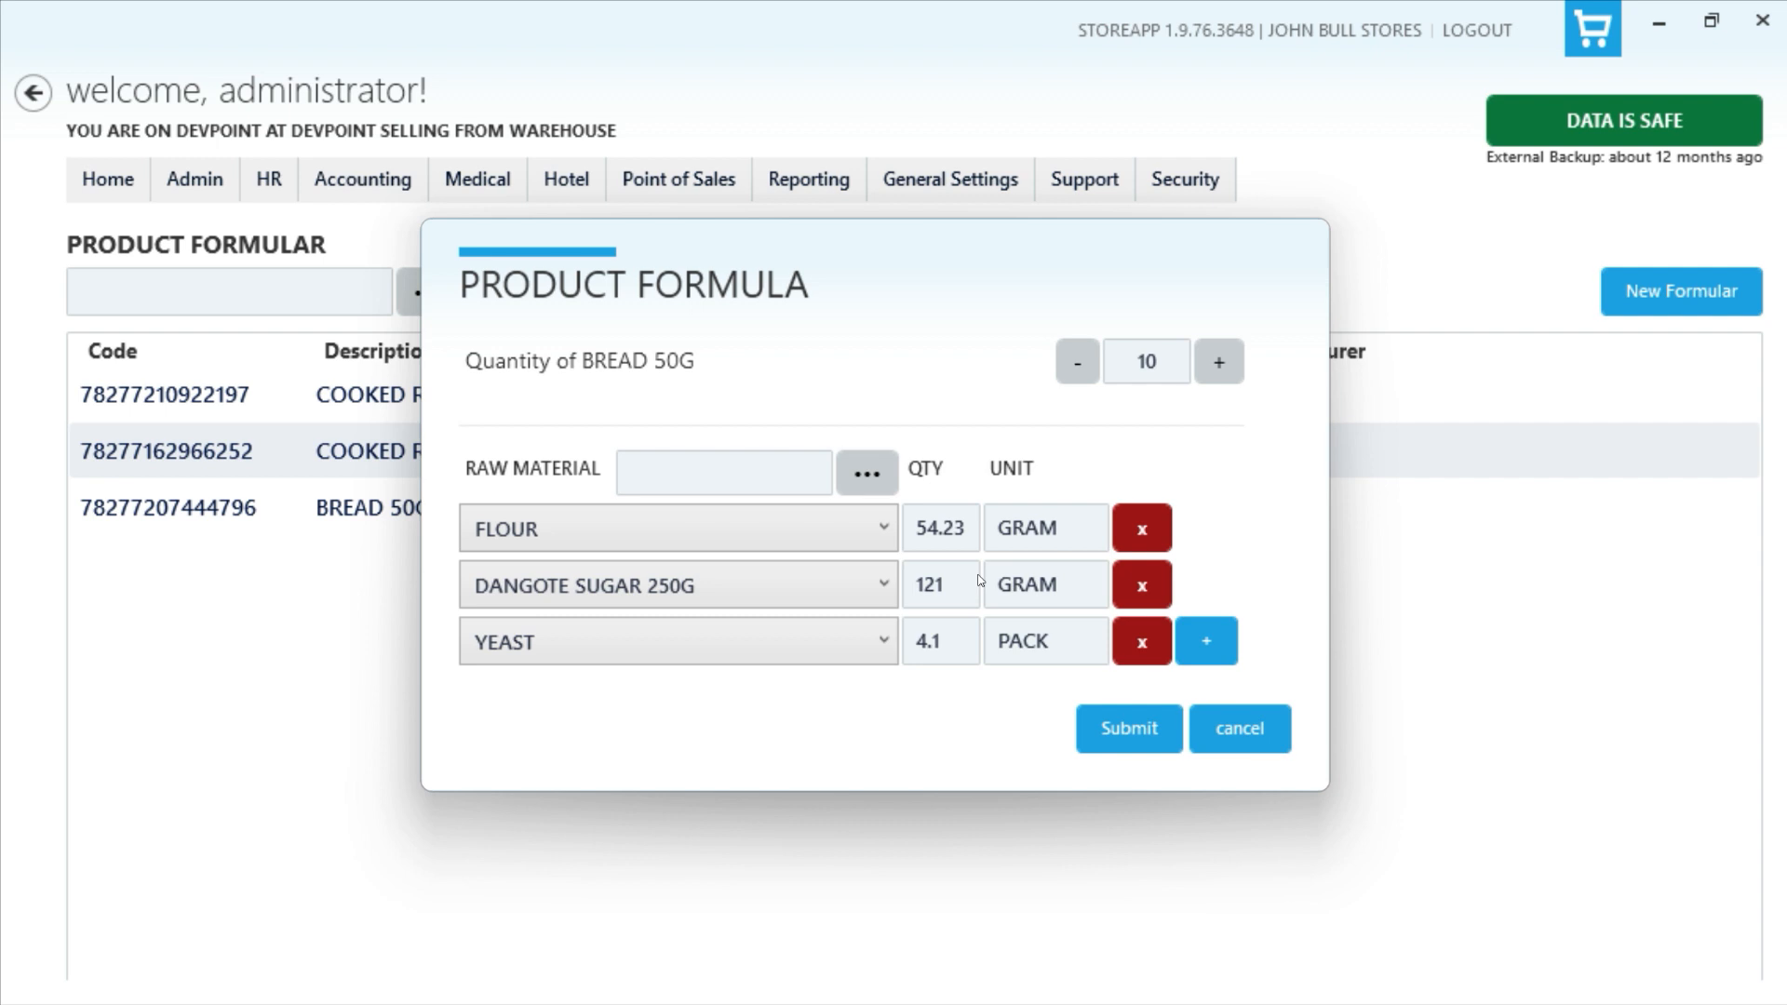
pyautogui.click(1142, 739)
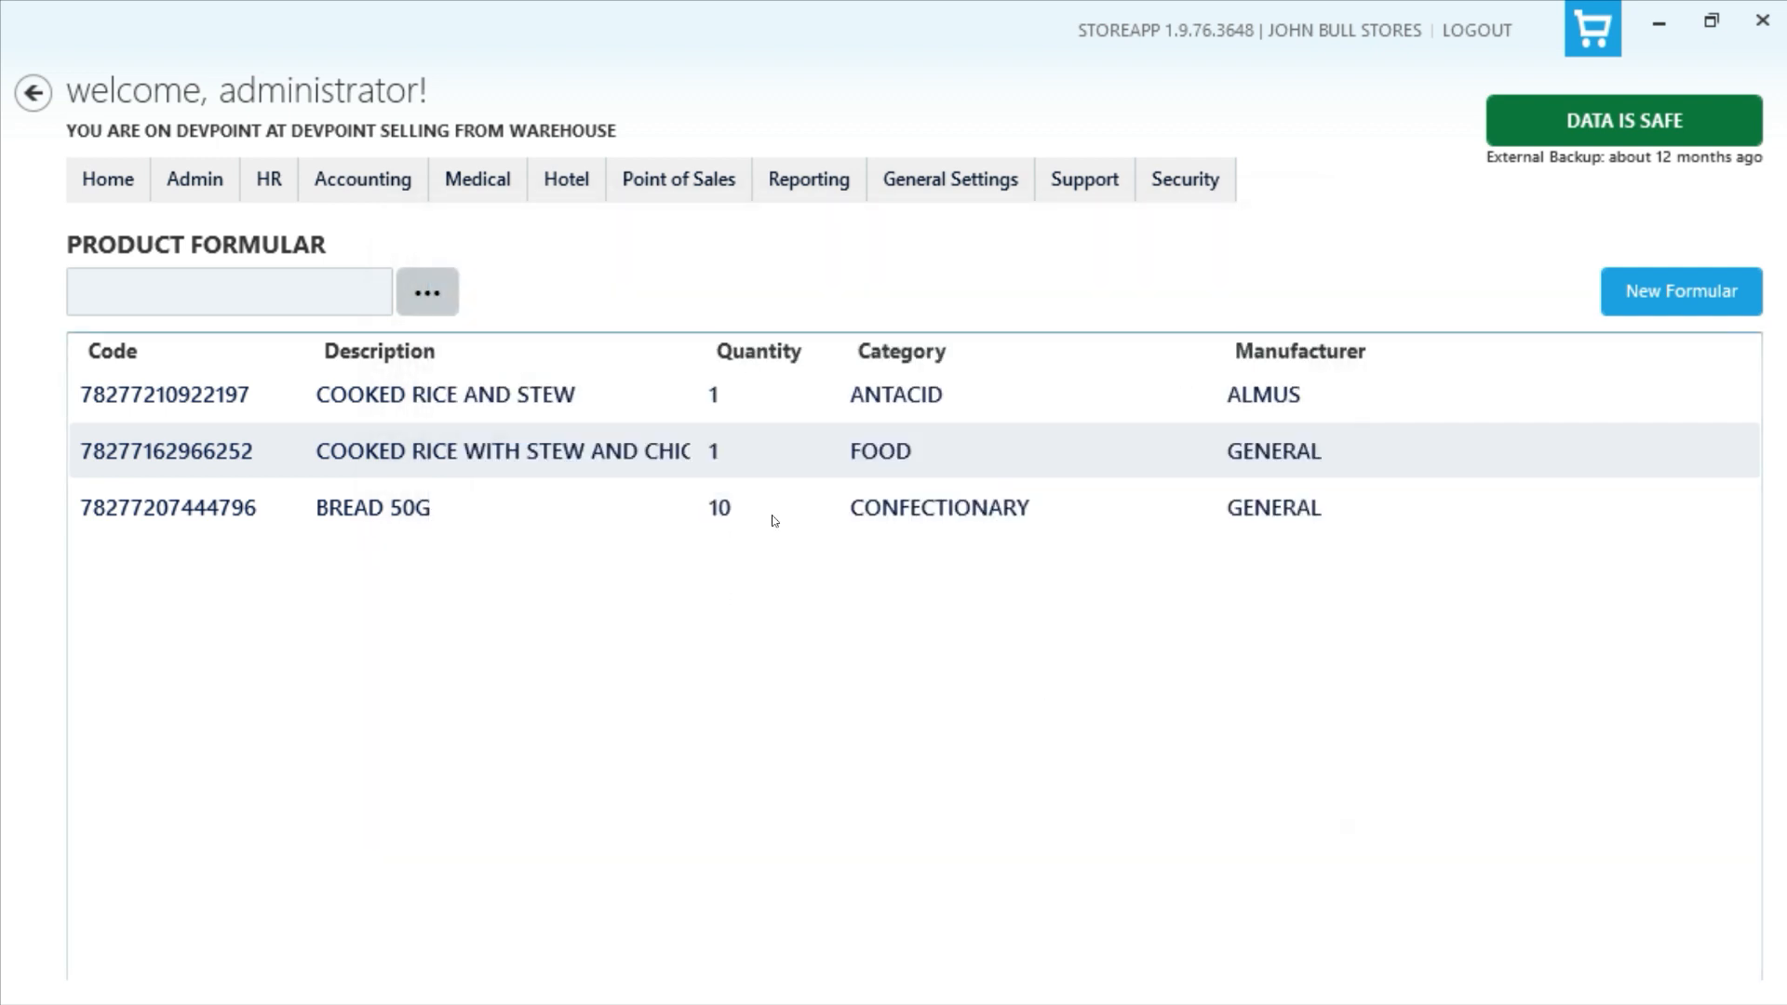
# Step: Open the saved BREAD 50G formula to check its raw materials and close it without changes
pyautogui.click(805, 510)
pyautogui.doubleClick(806, 510)
pyautogui.click(1235, 670)
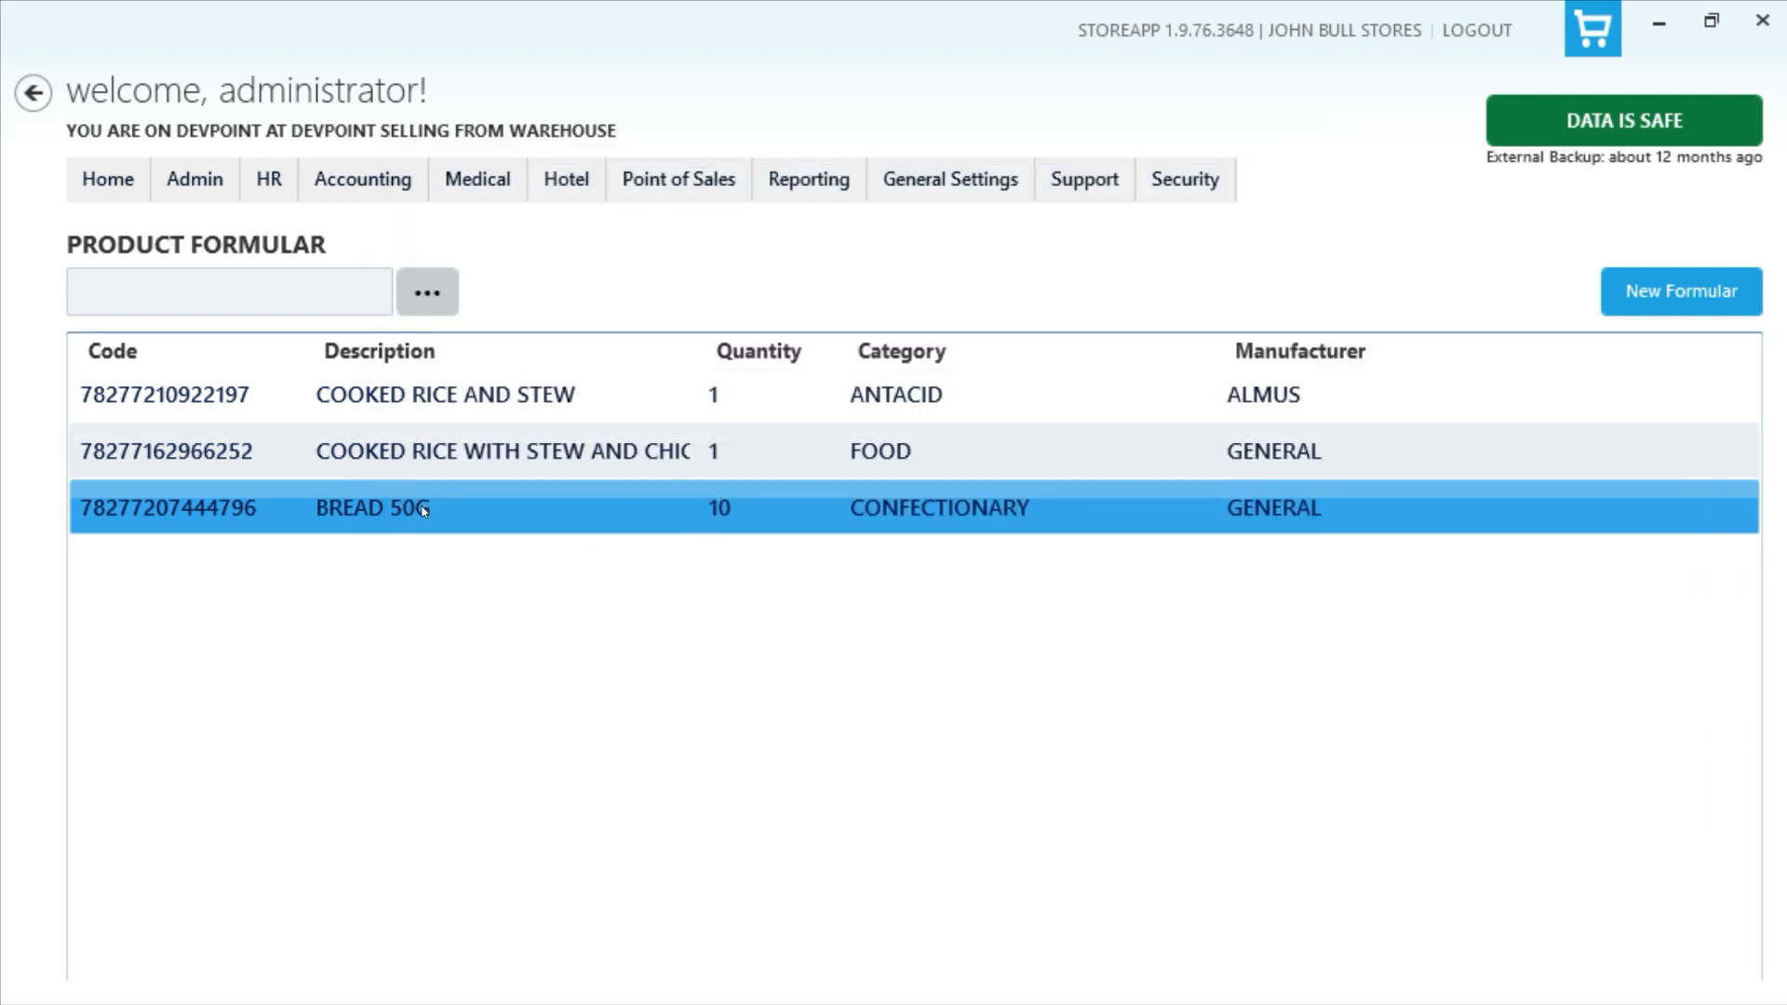
# Step: Reopen the BREAD 50G formula, review the materials selectable in an extra row, and cancel without saving
pyautogui.doubleClick(421, 509)
pyautogui.click(716, 586)
pyautogui.click(717, 586)
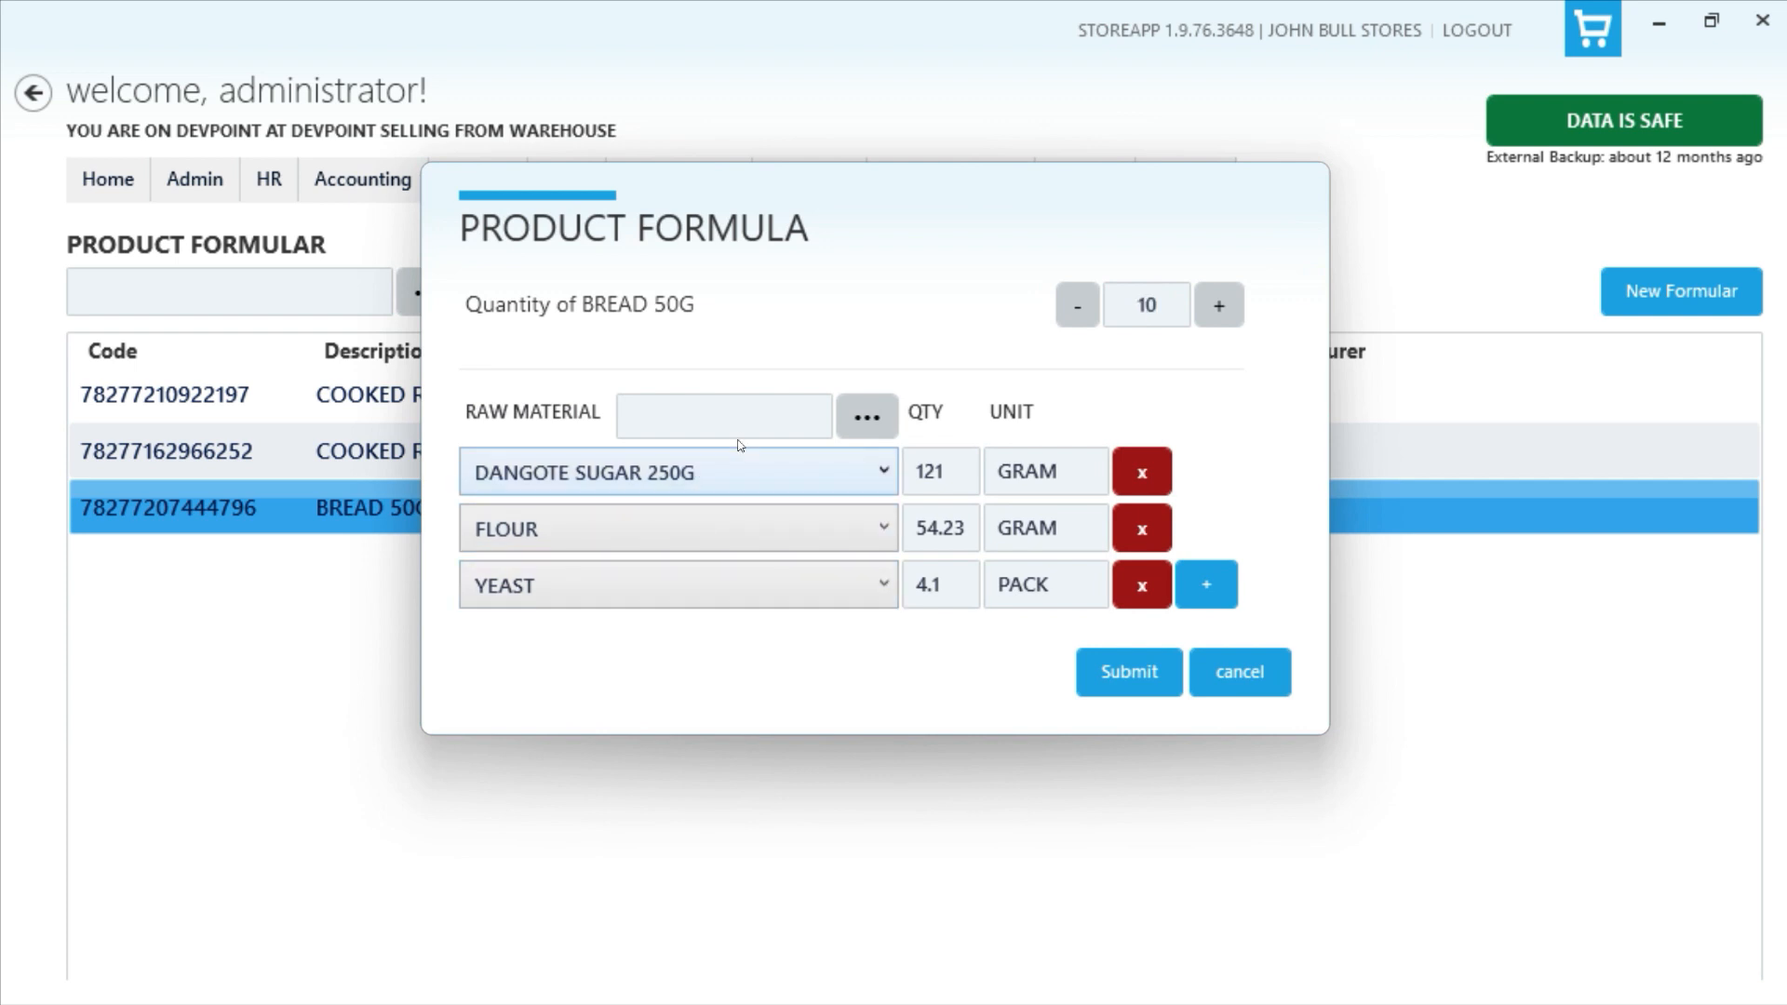
pyautogui.click(1227, 592)
pyautogui.click(726, 629)
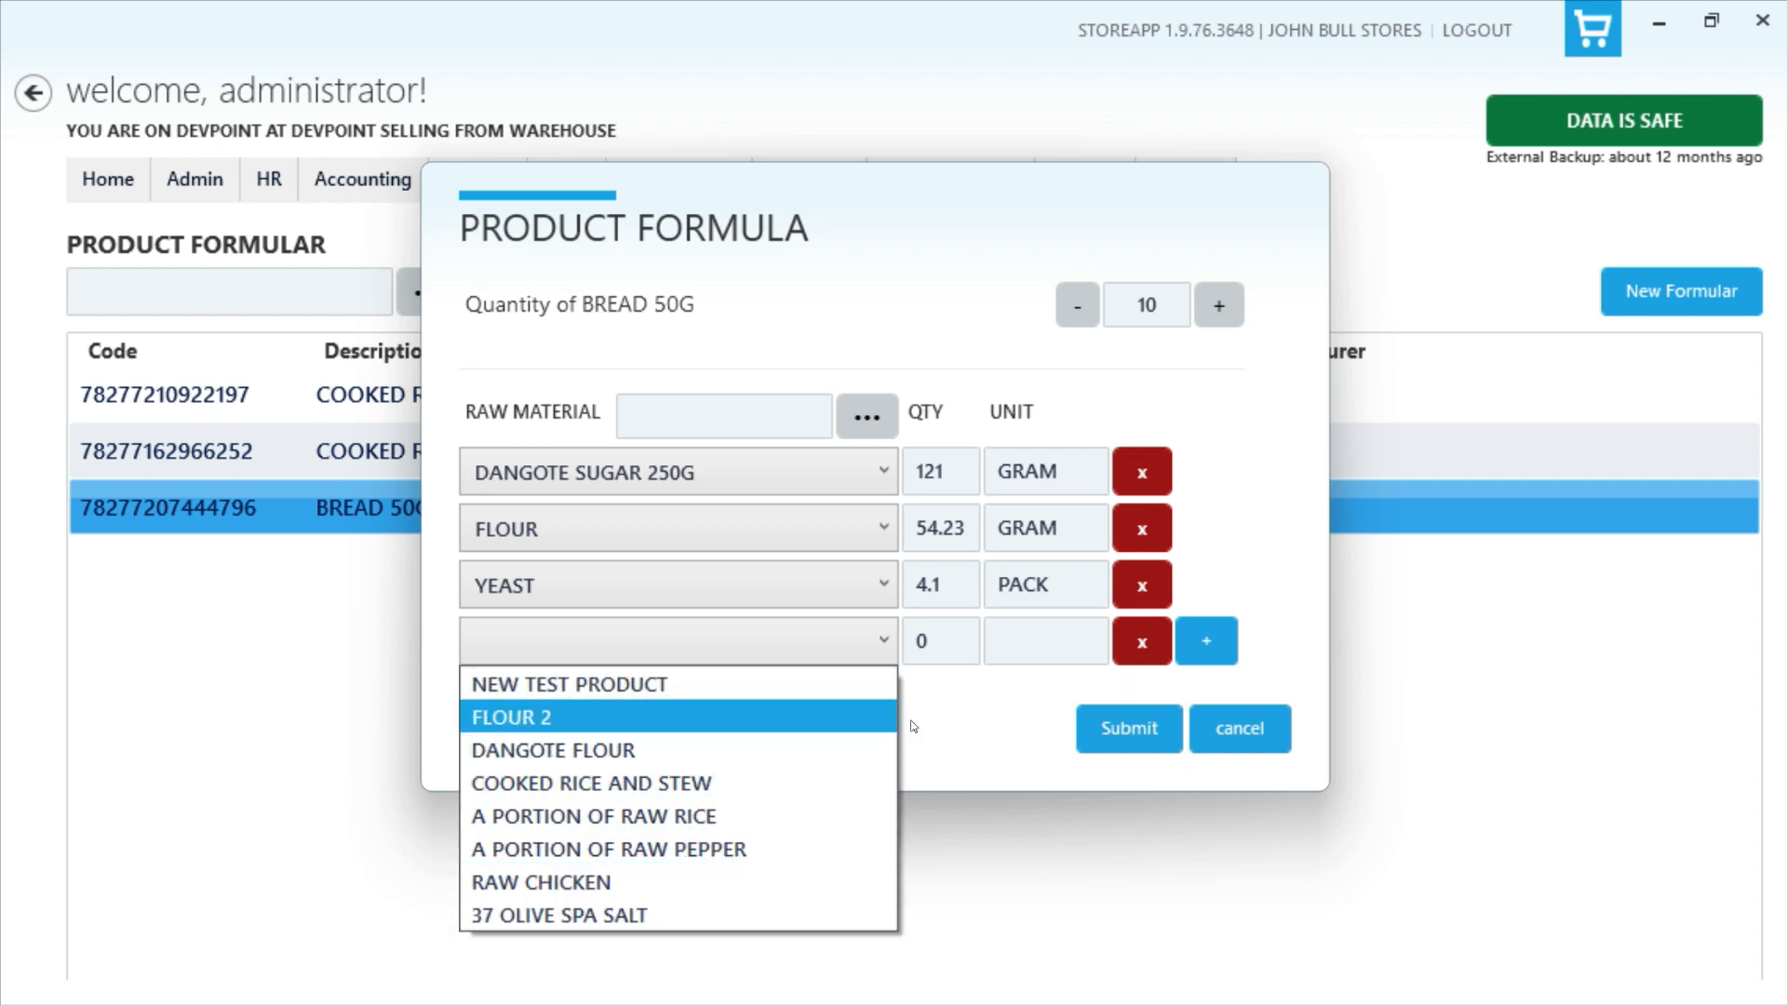
pyautogui.click(1263, 726)
pyautogui.click(1263, 726)
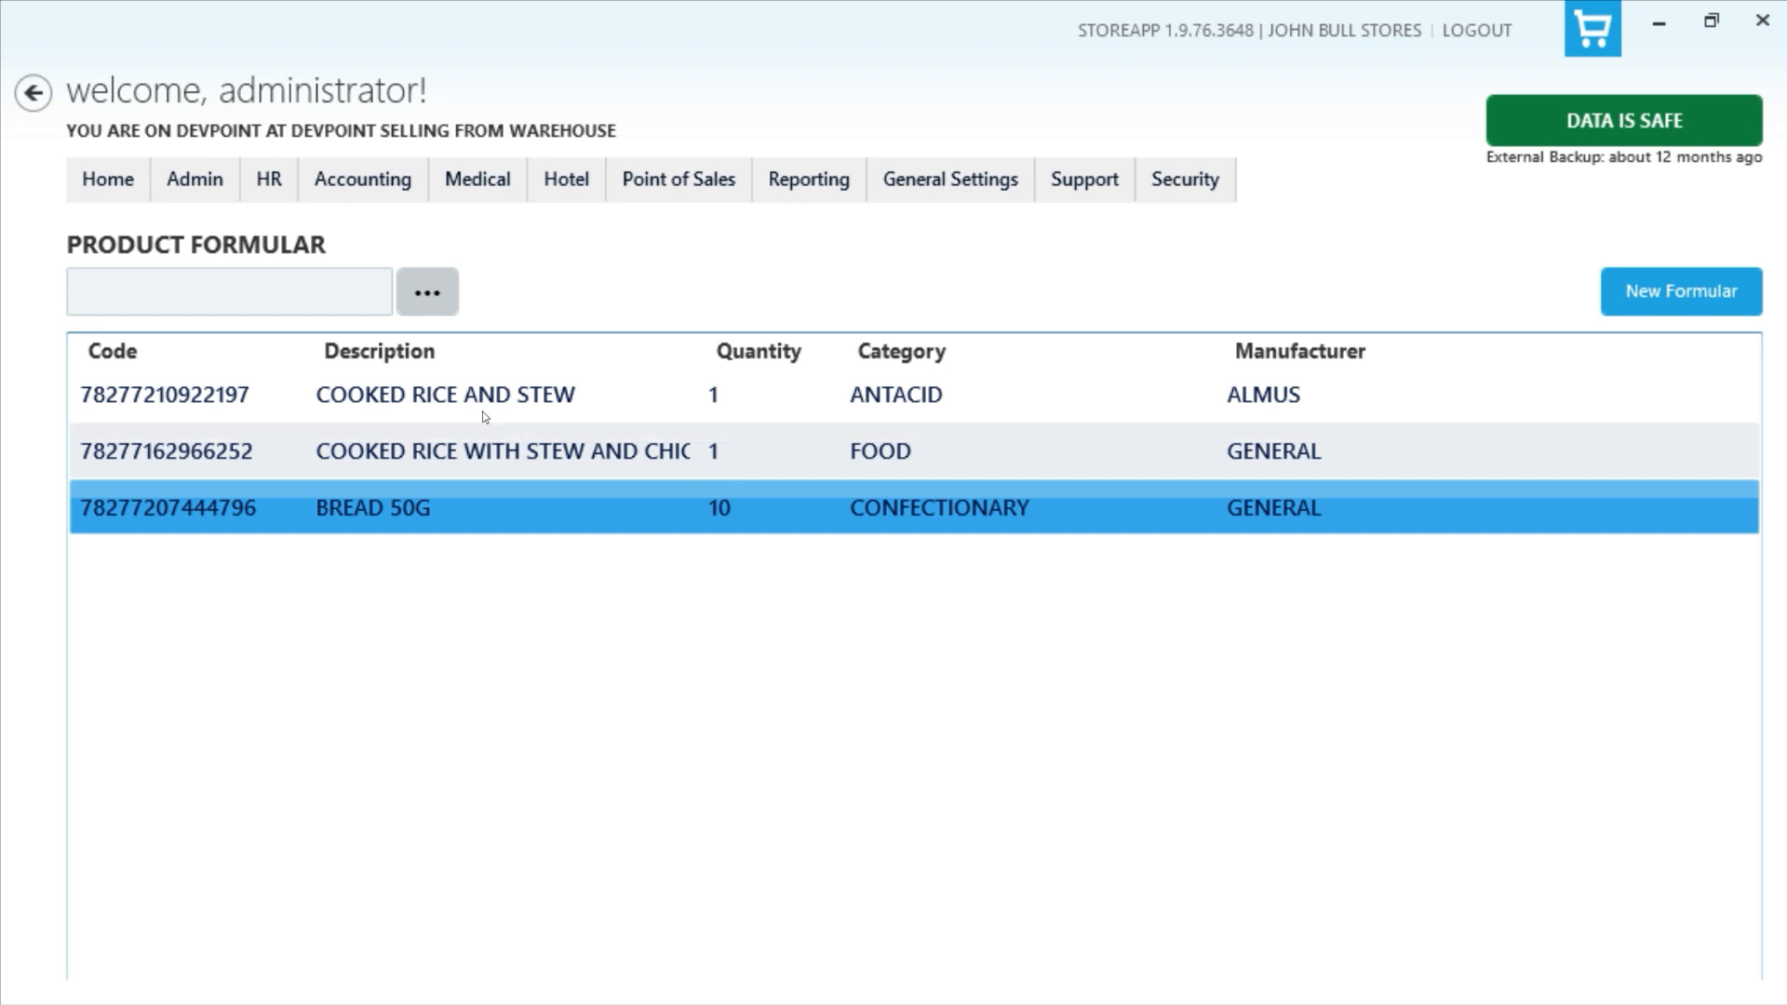
# Step: Create a new production of COOKED RICE WITH STEW AND CHICKEN in Productions with a quantity of 5
pyautogui.click(195, 179)
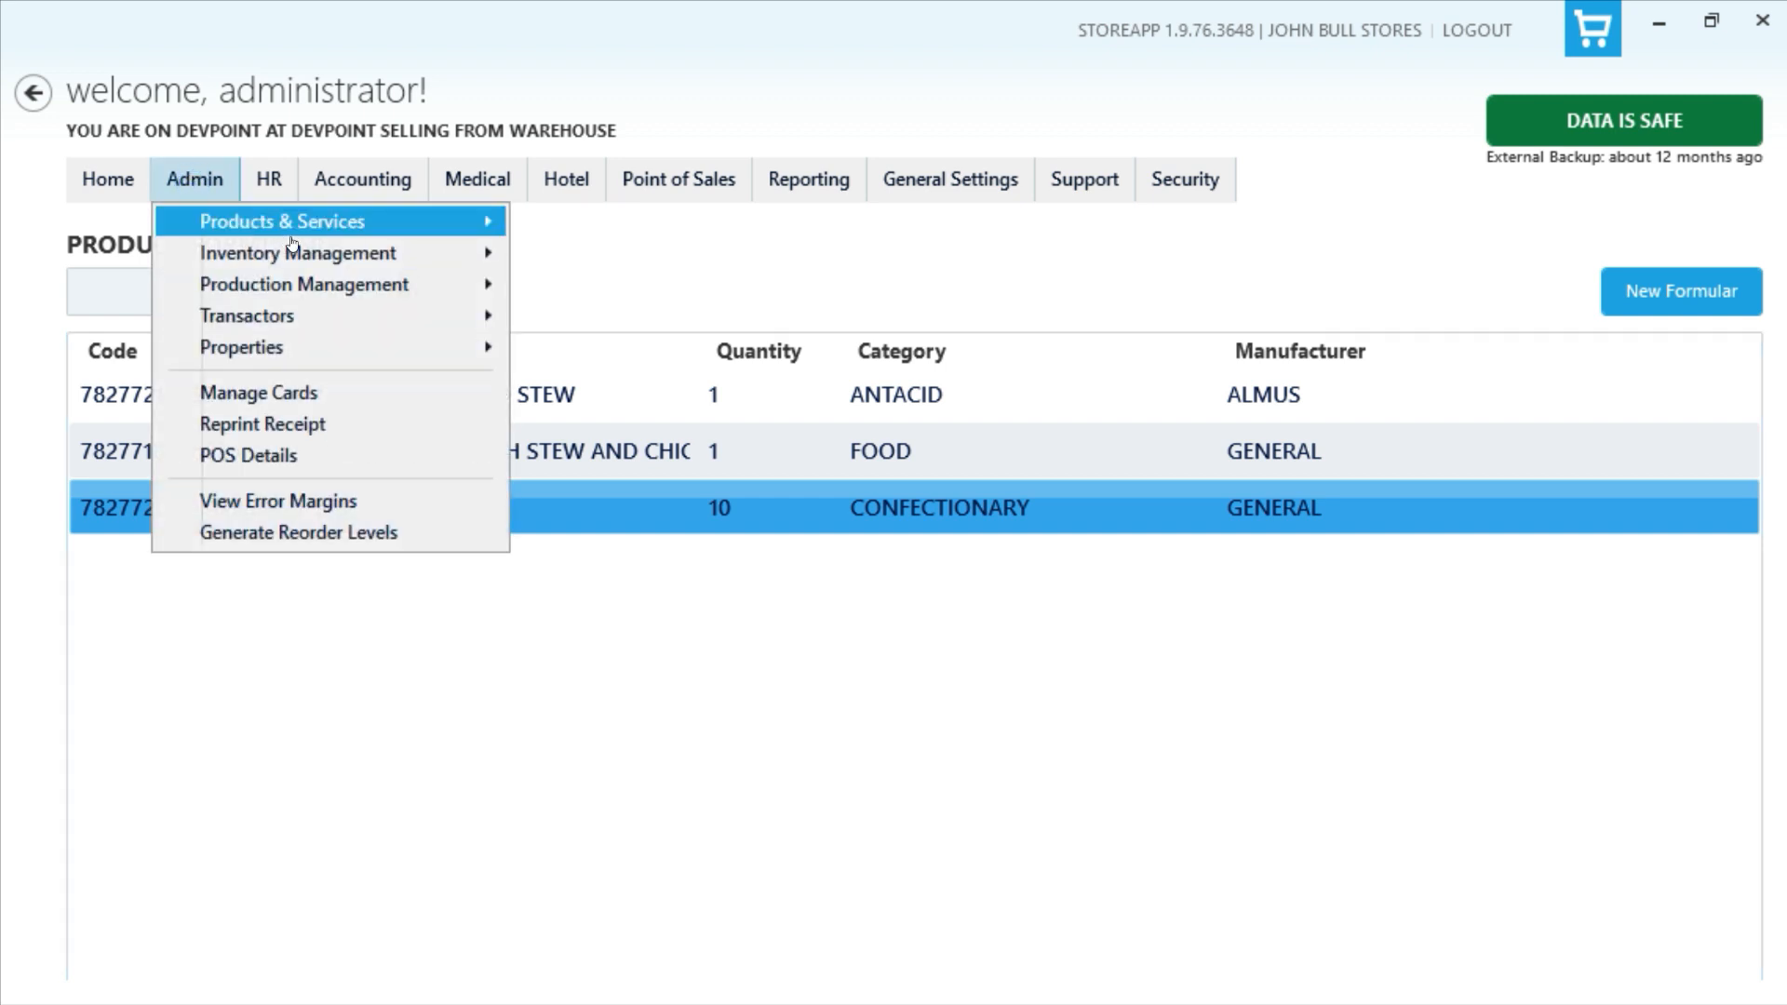
pyautogui.moveTo(294, 286)
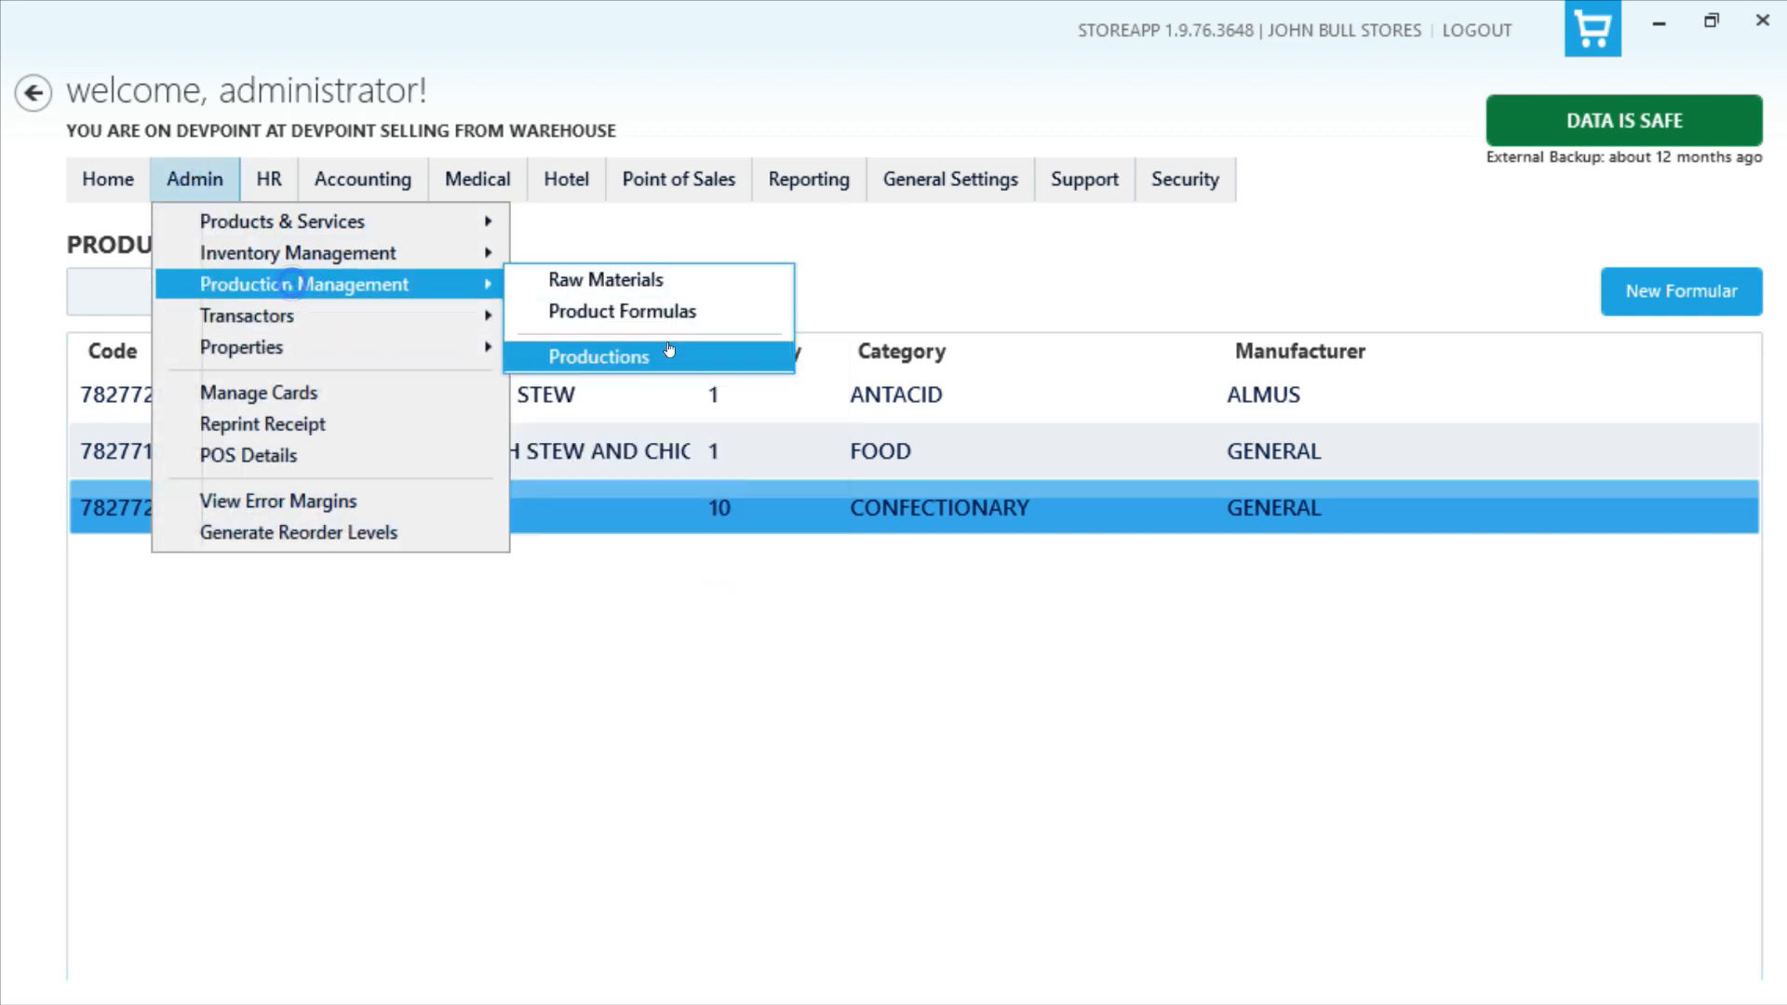
pyautogui.click(669, 350)
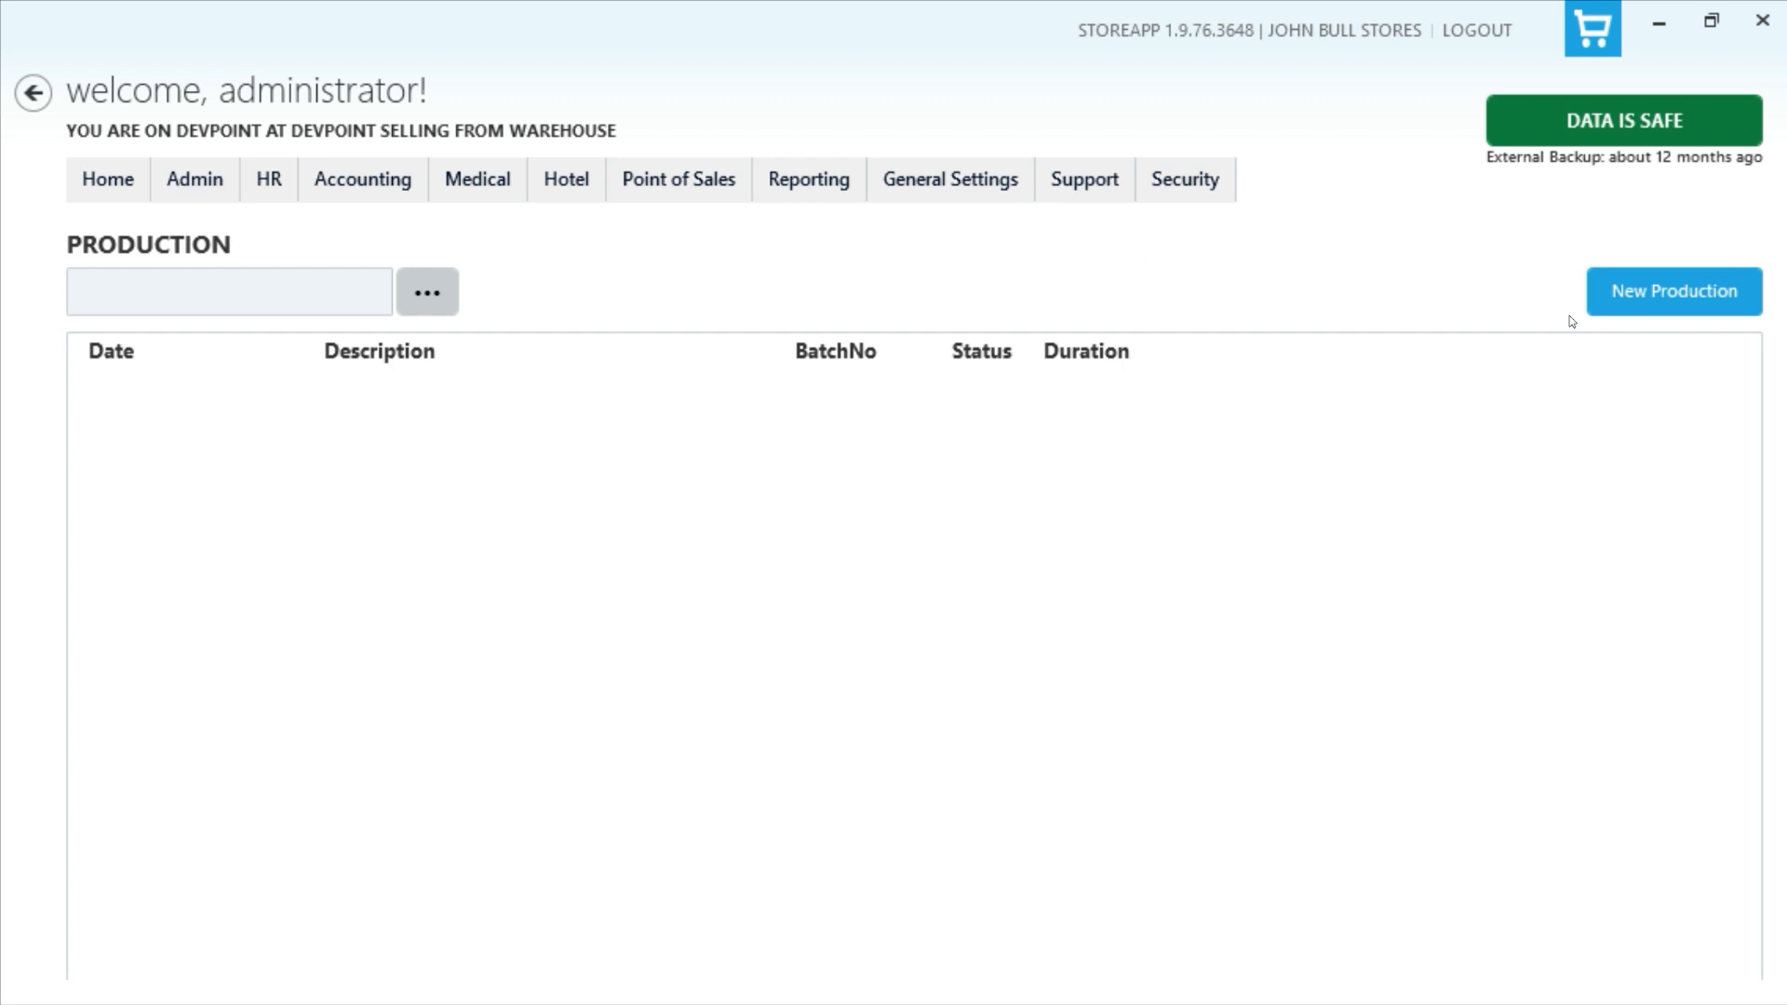
pyautogui.click(1643, 306)
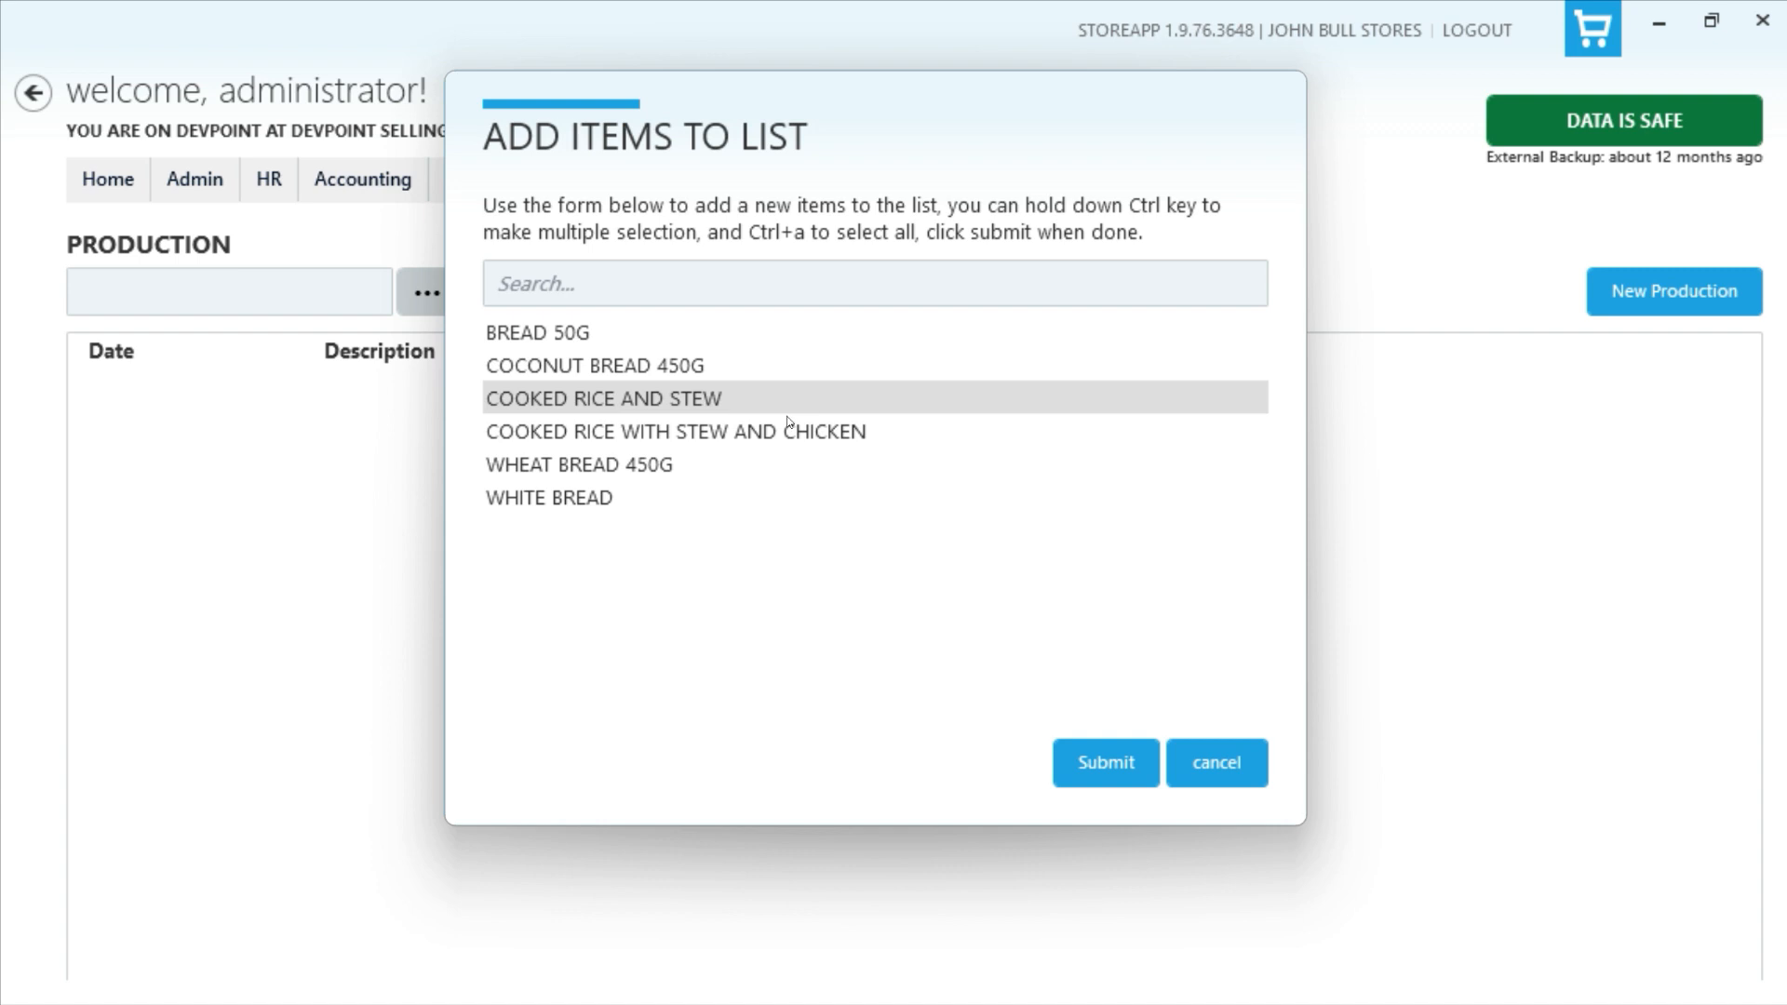
pyautogui.click(711, 429)
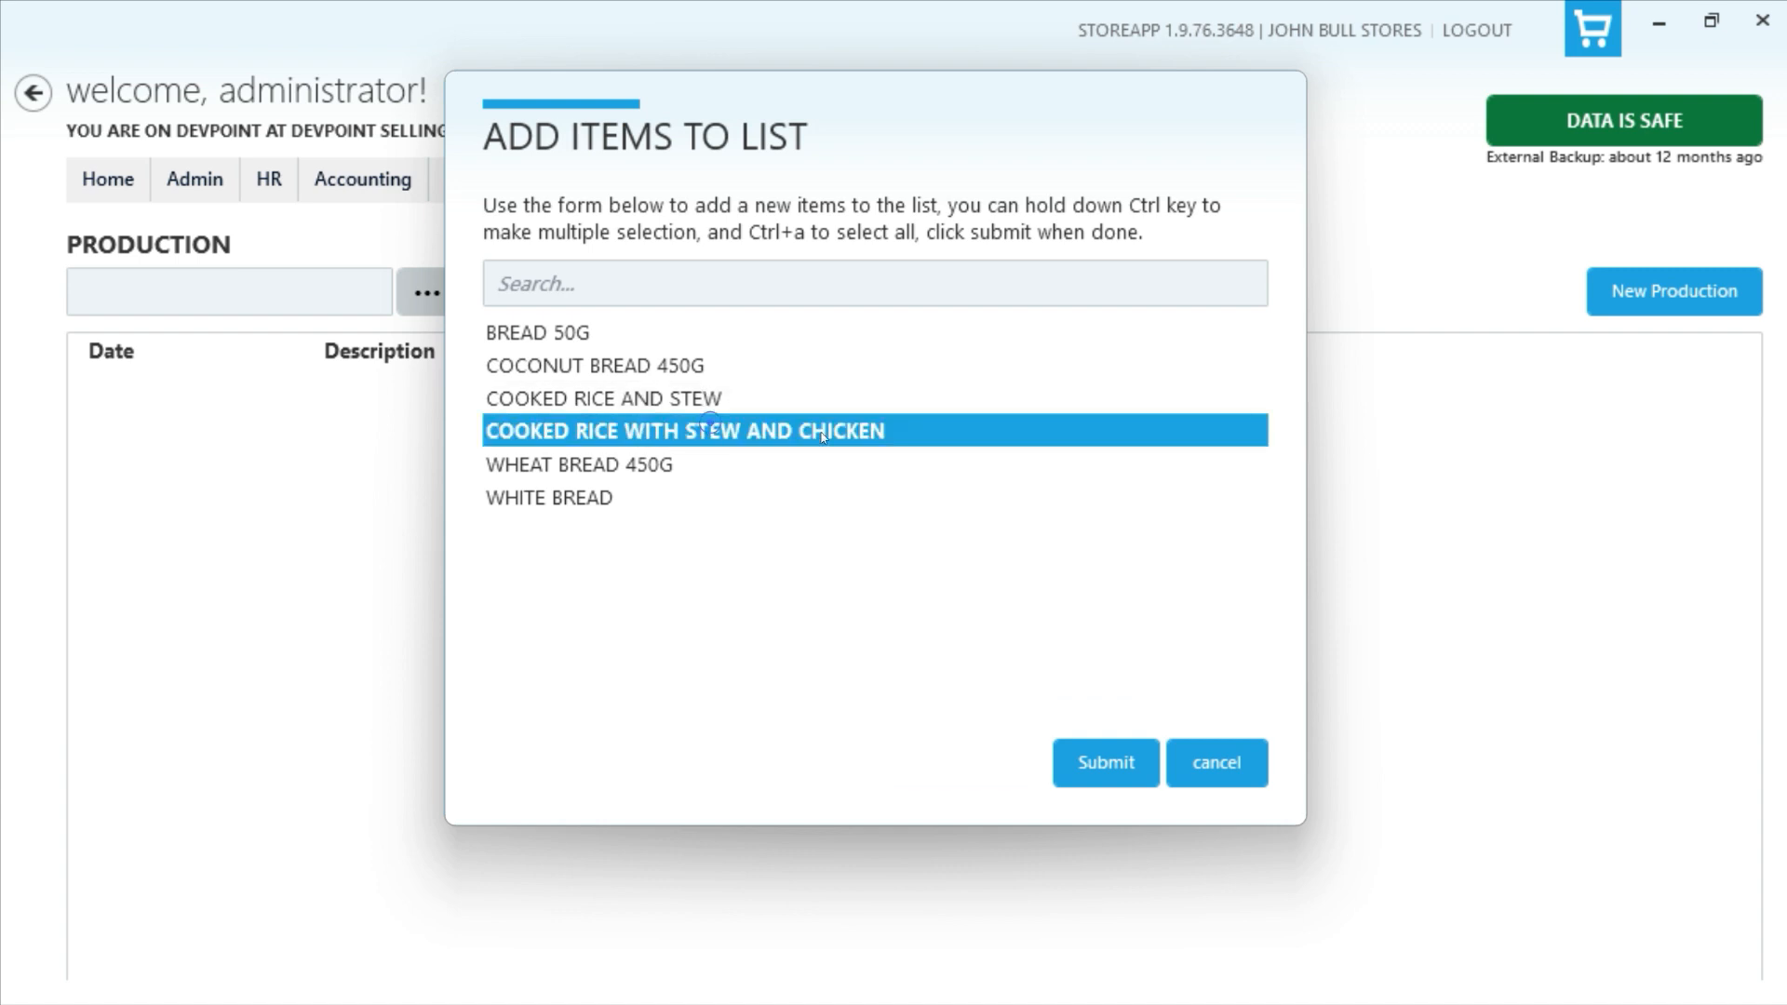
pyautogui.click(1131, 771)
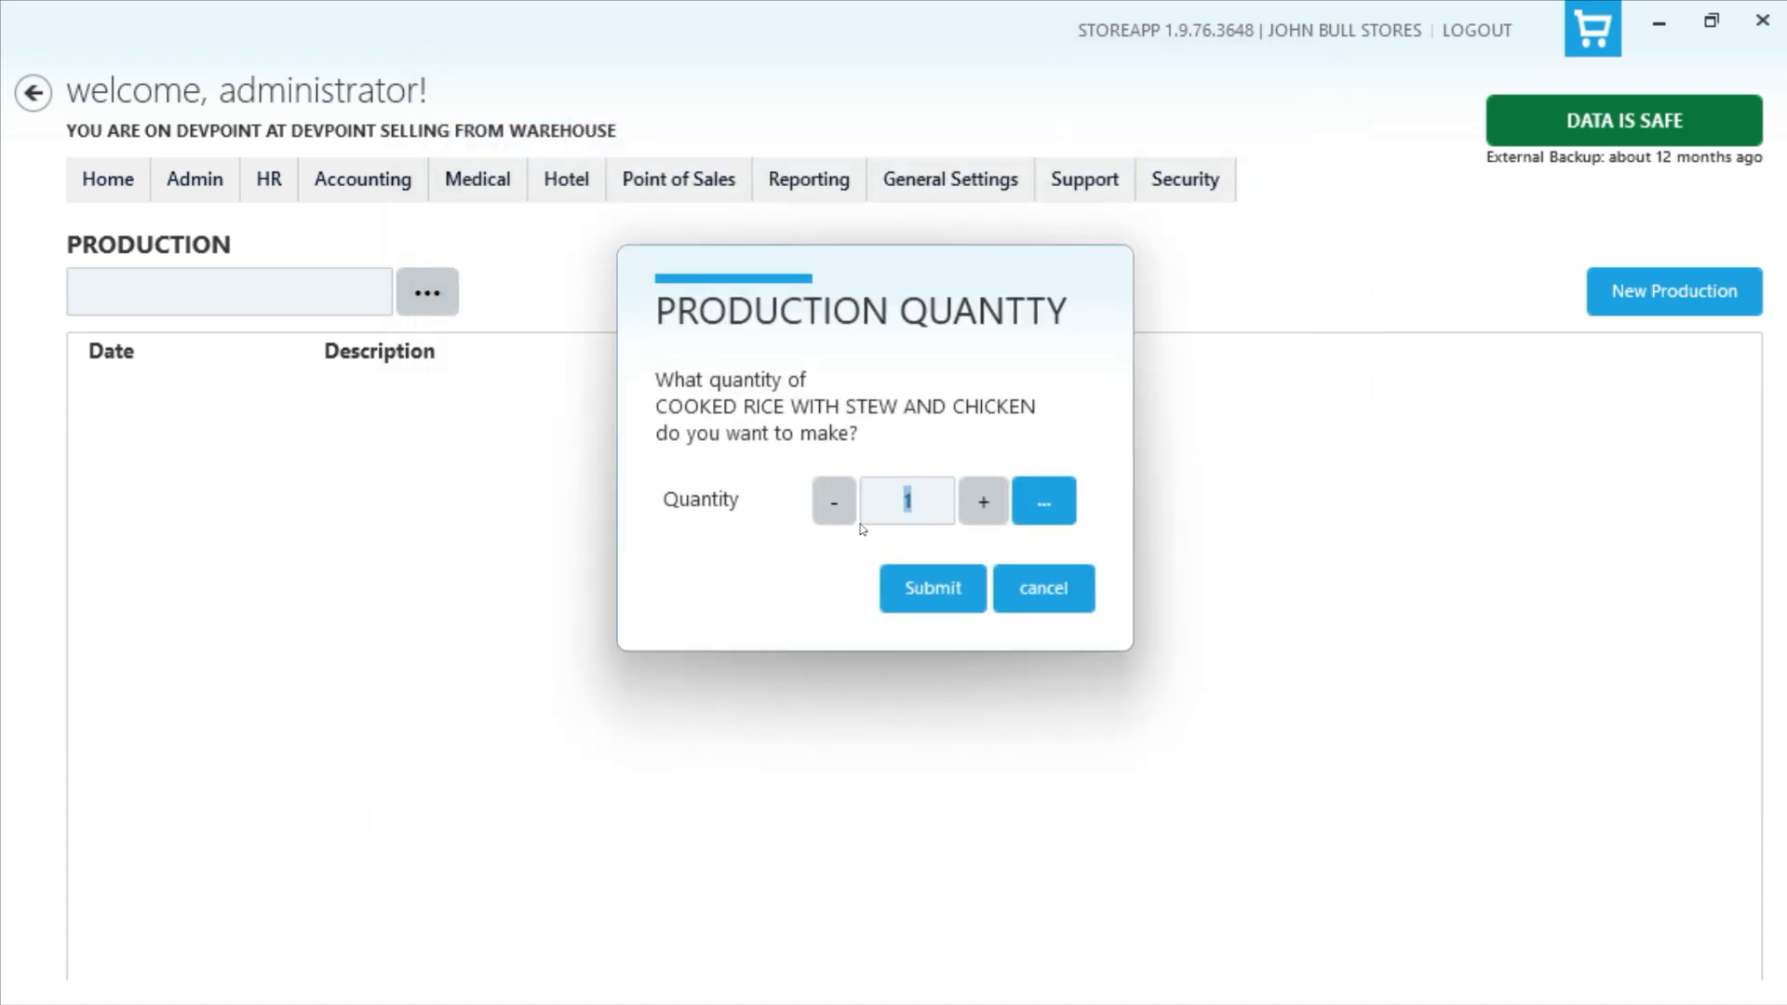
pyautogui.write('5')
pyautogui.click(943, 585)
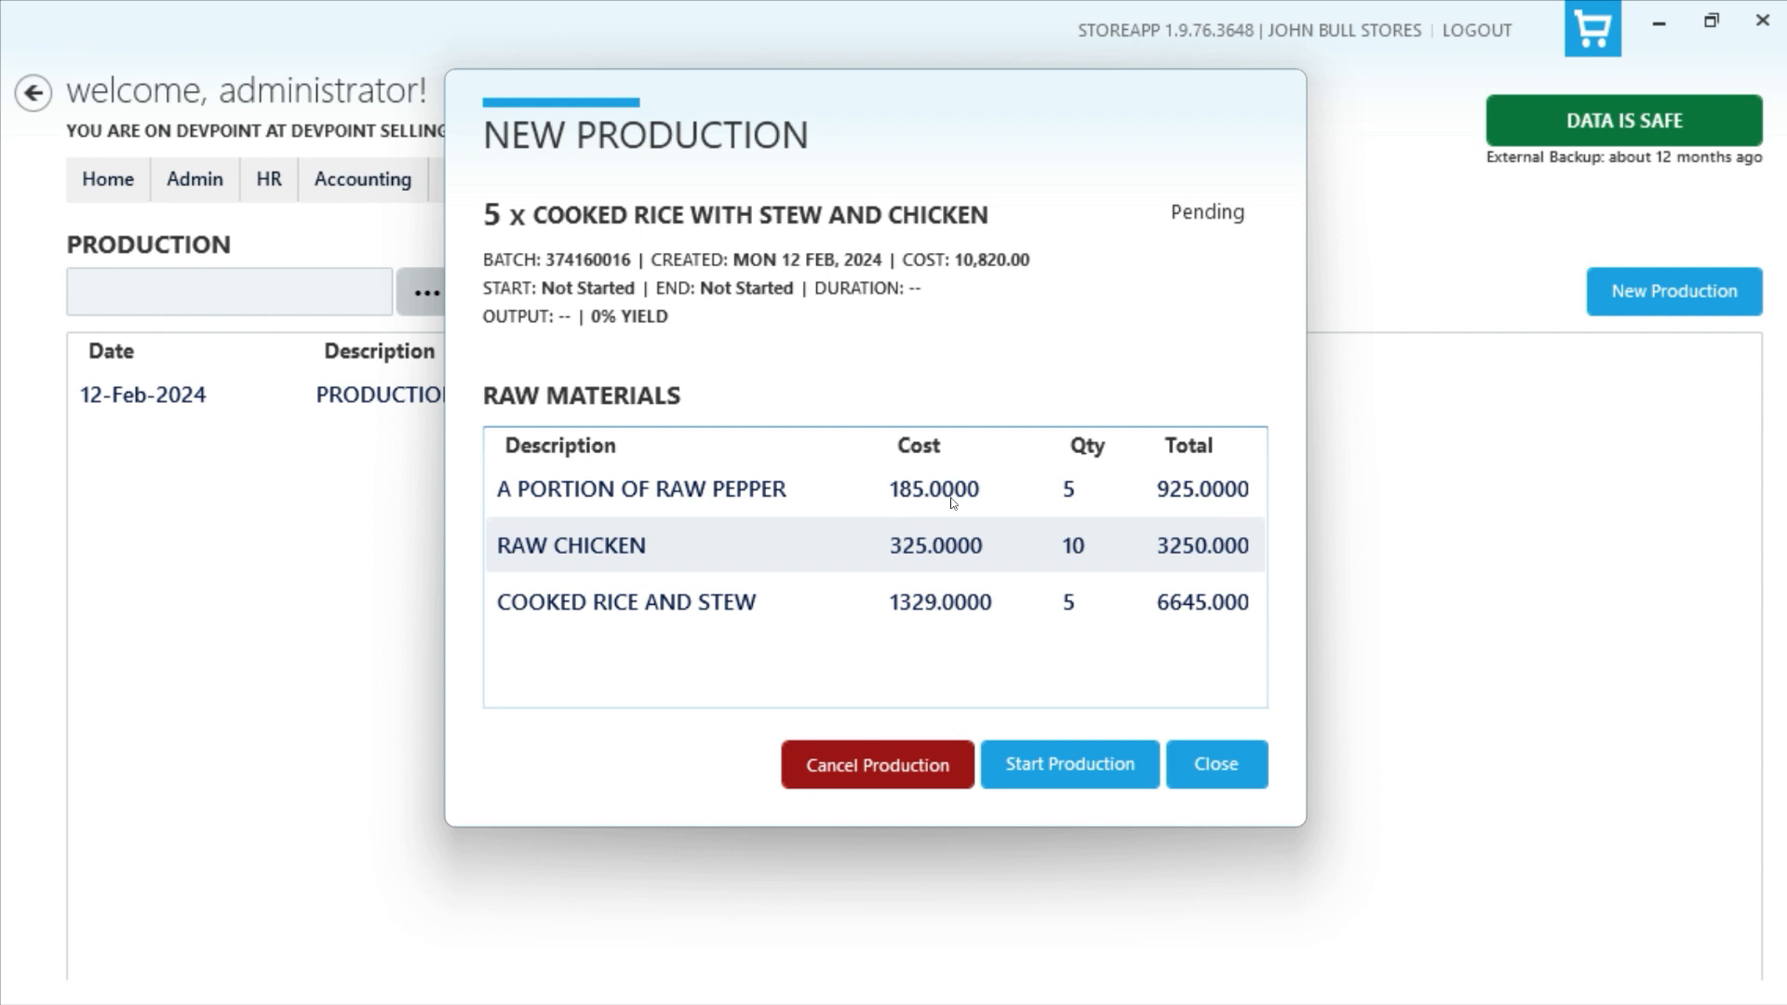
# Step: Review the costs, quantities and totals of the raw materials listed for the new production
pyautogui.click(976, 497)
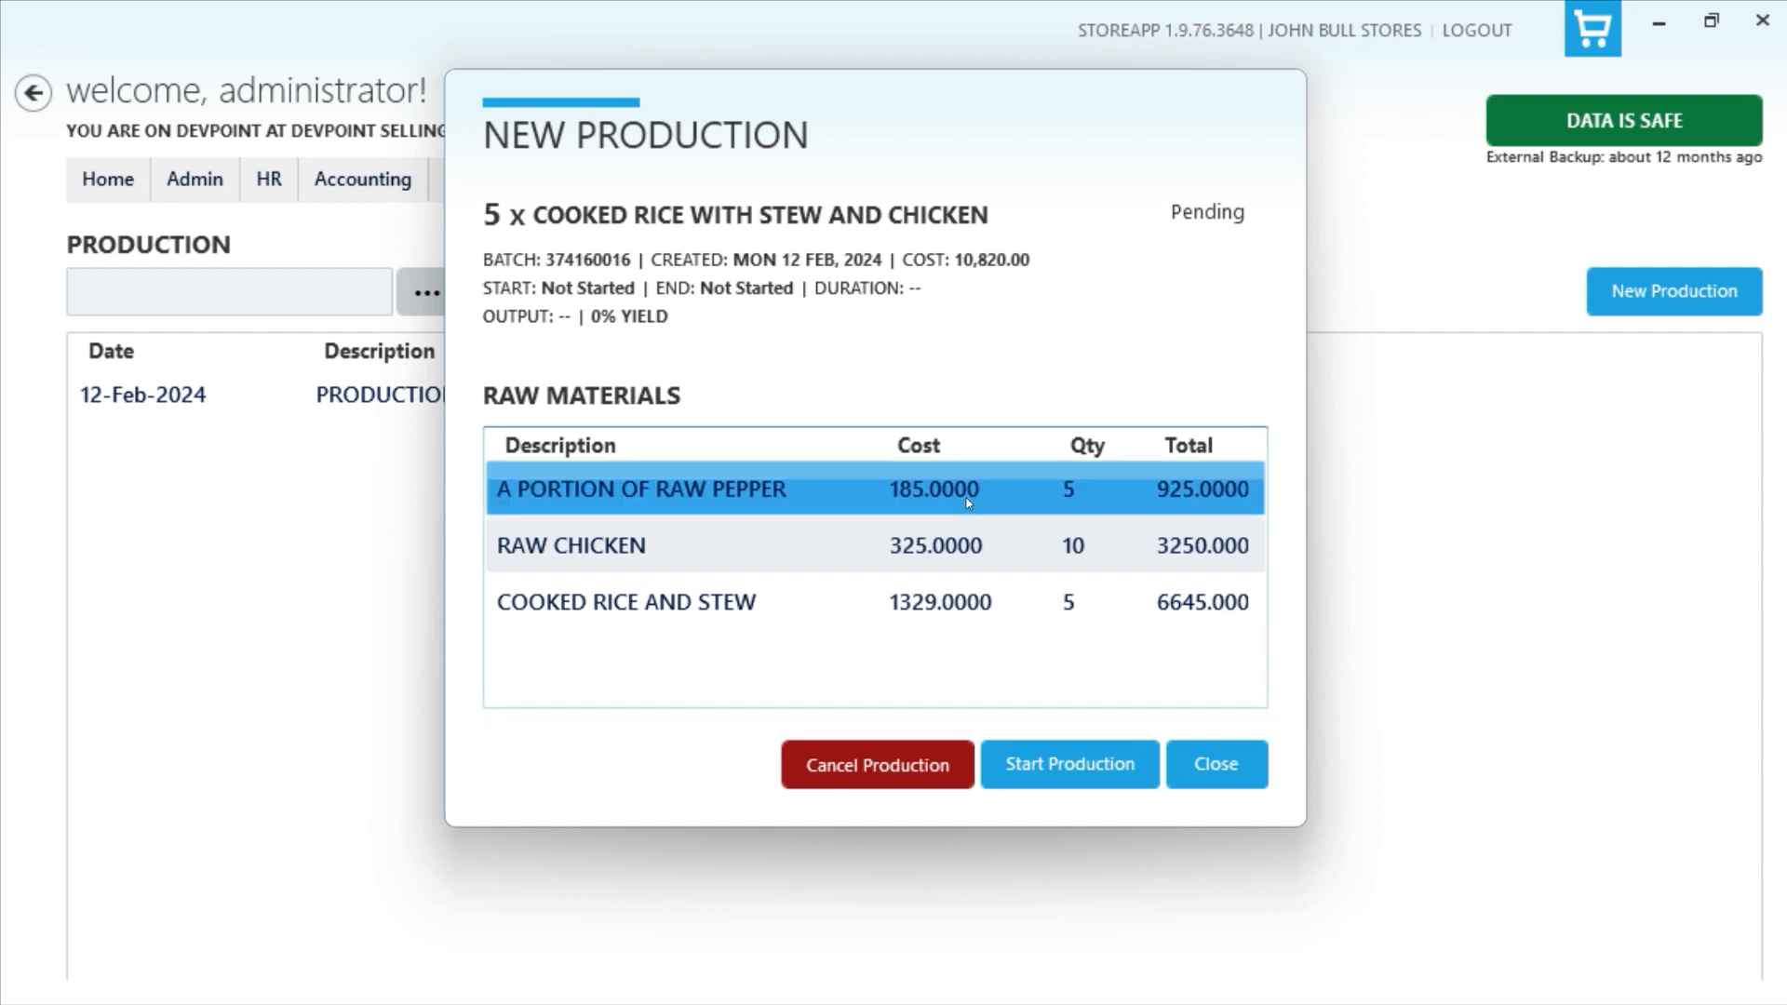
pyautogui.click(947, 549)
pyautogui.click(923, 603)
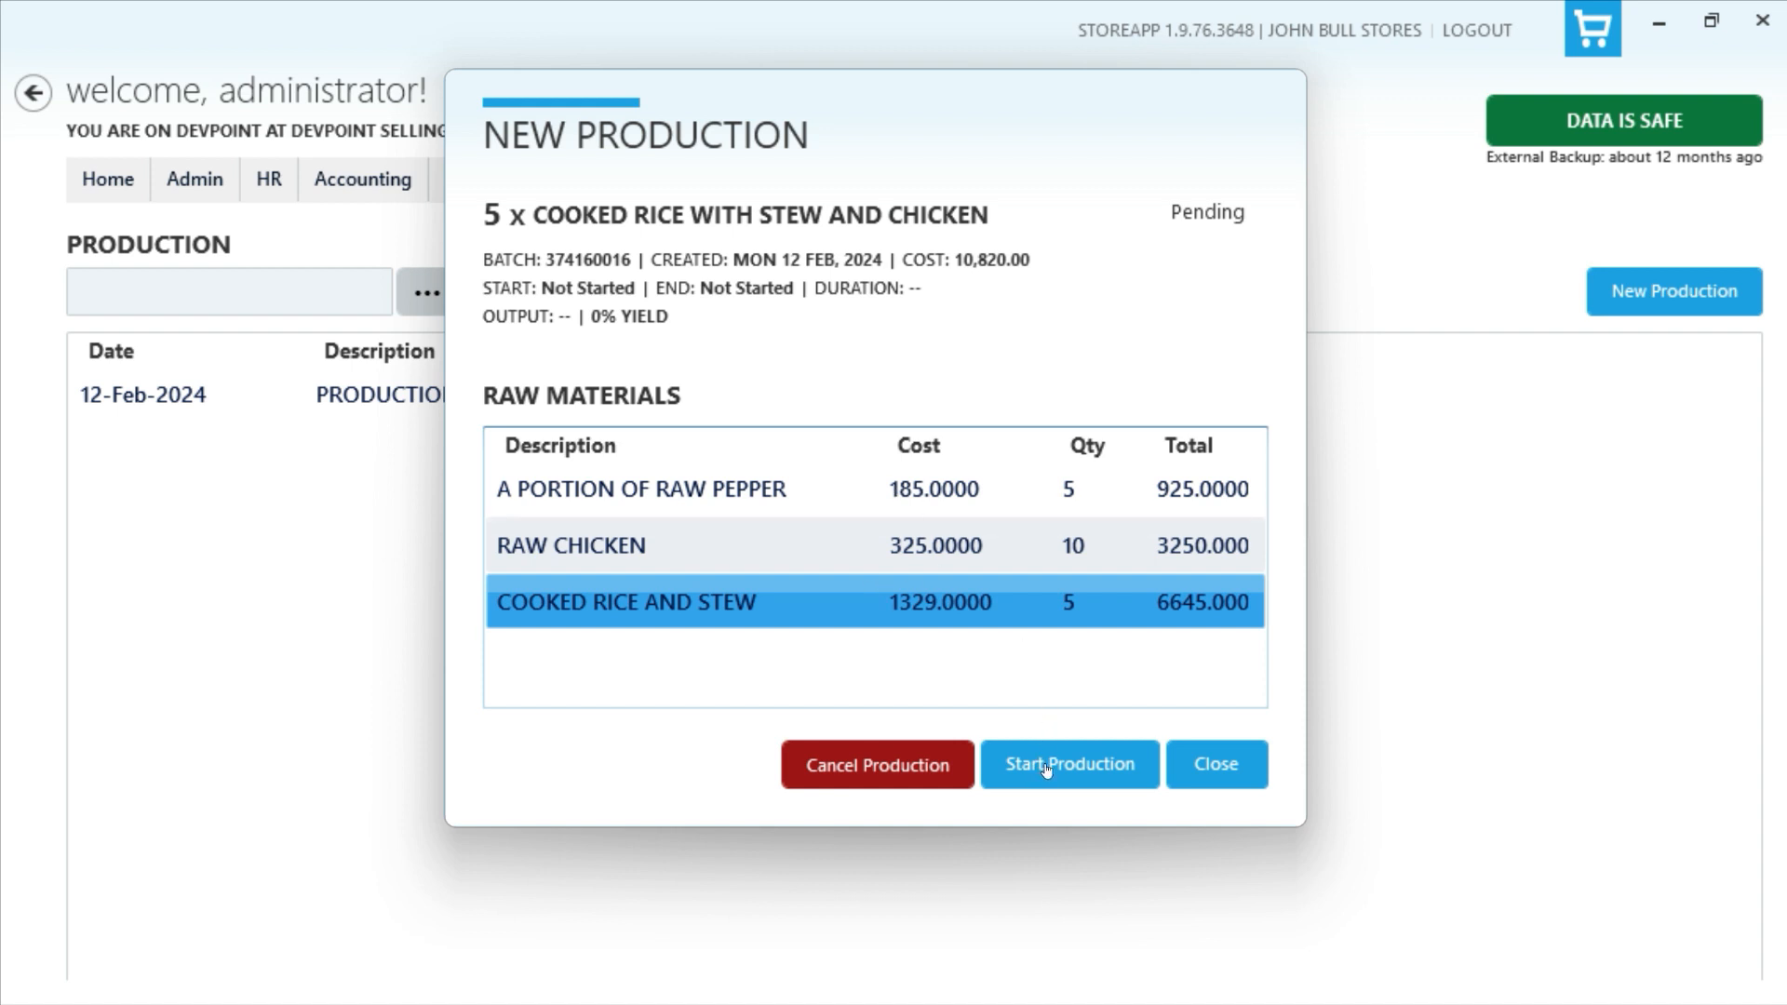
pyautogui.click(1075, 772)
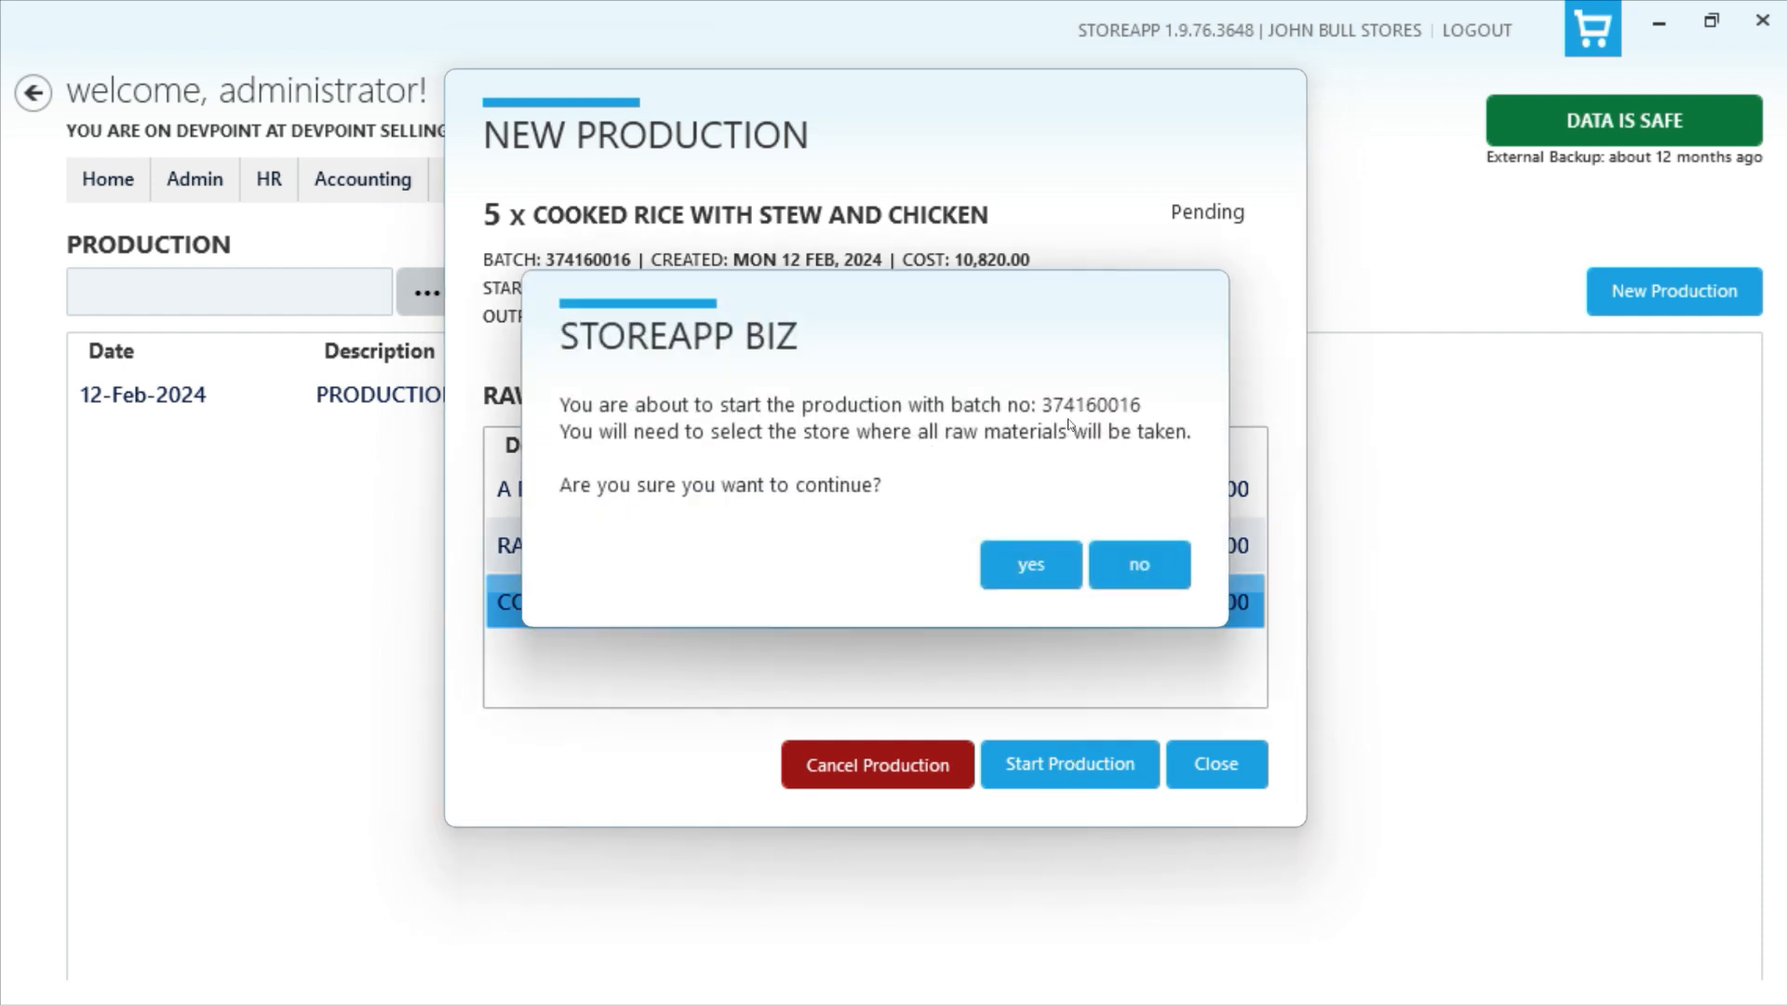
pyautogui.click(1138, 563)
pyautogui.click(1222, 771)
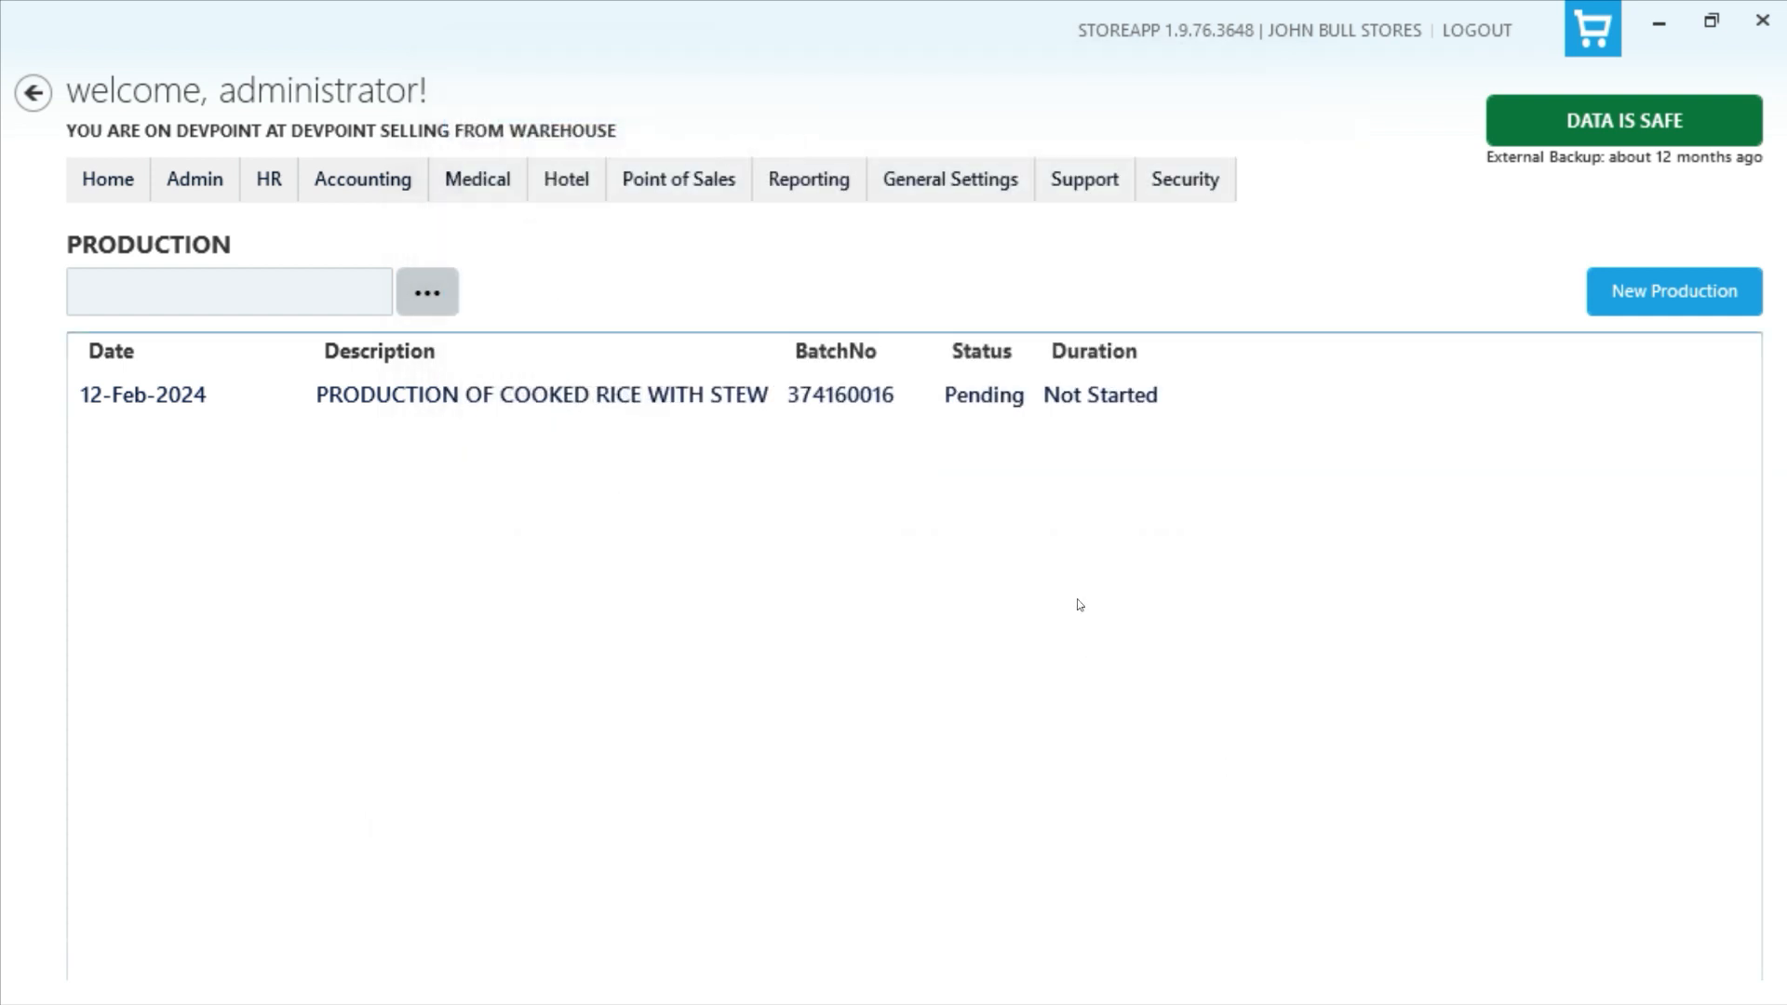
# Step: Open the pending COOKED RICE WITH STEW AND CHICKEN production and try to start it with raw materials taken from the SHOP store
pyautogui.click(1002, 411)
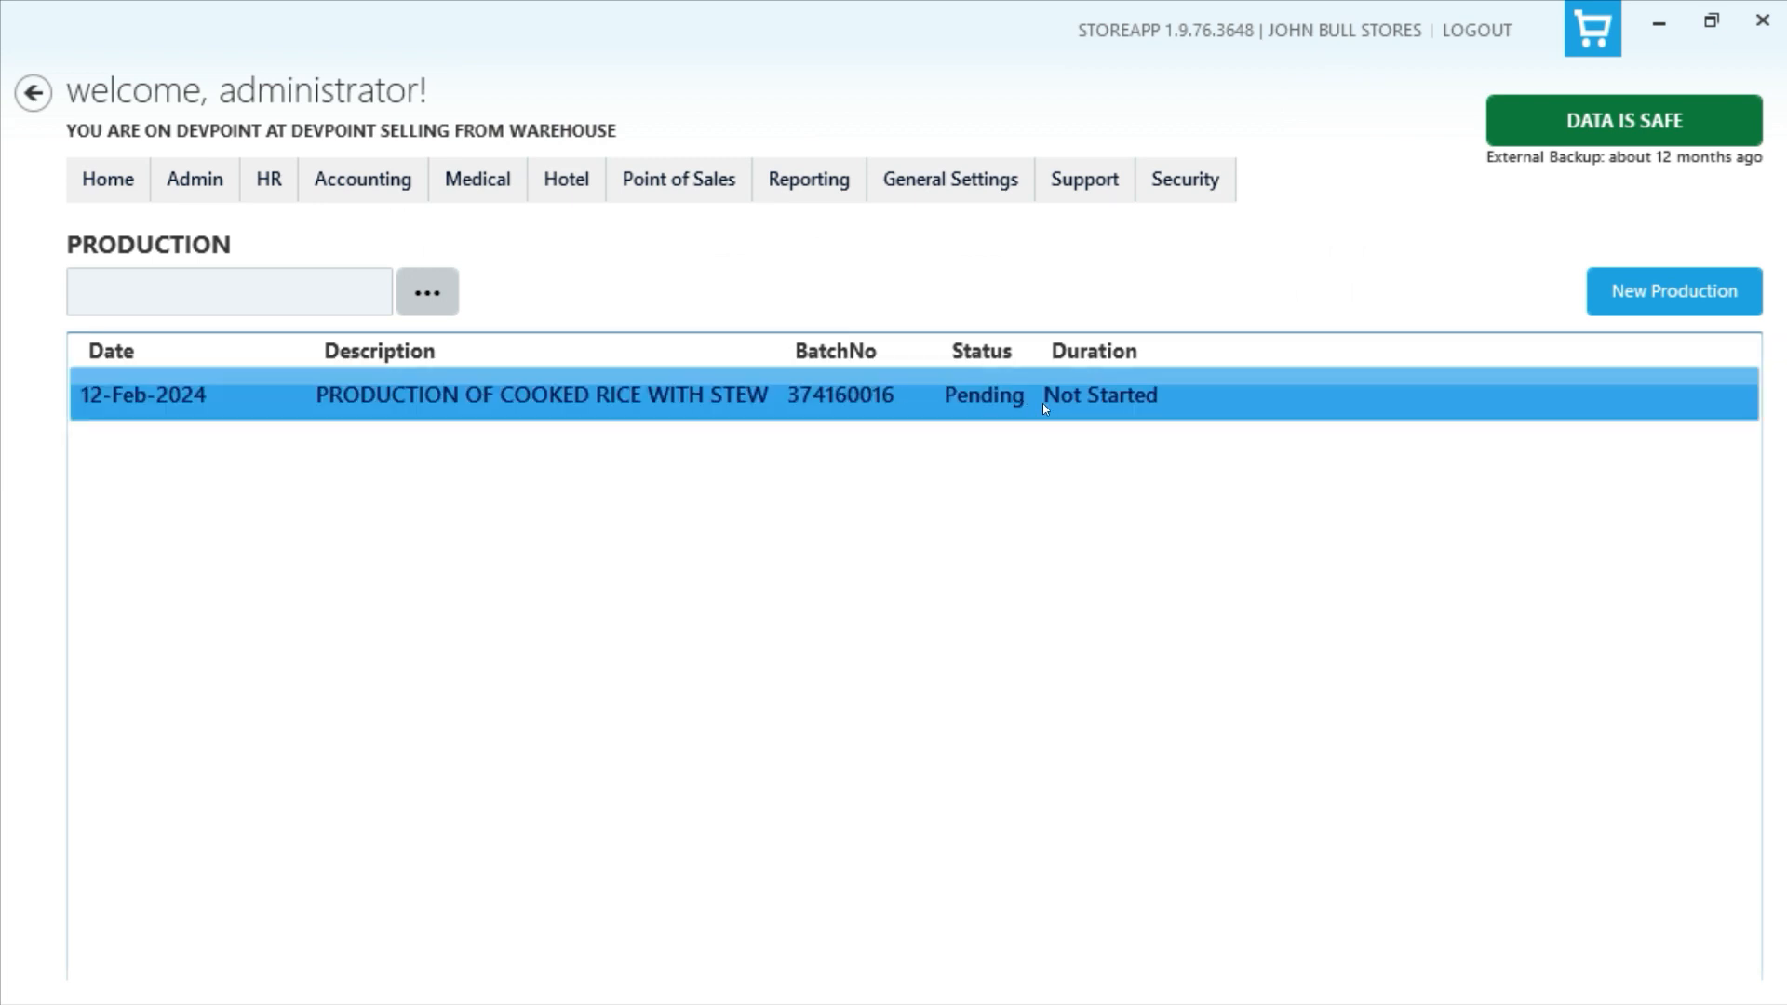
pyautogui.doubleClick(1042, 403)
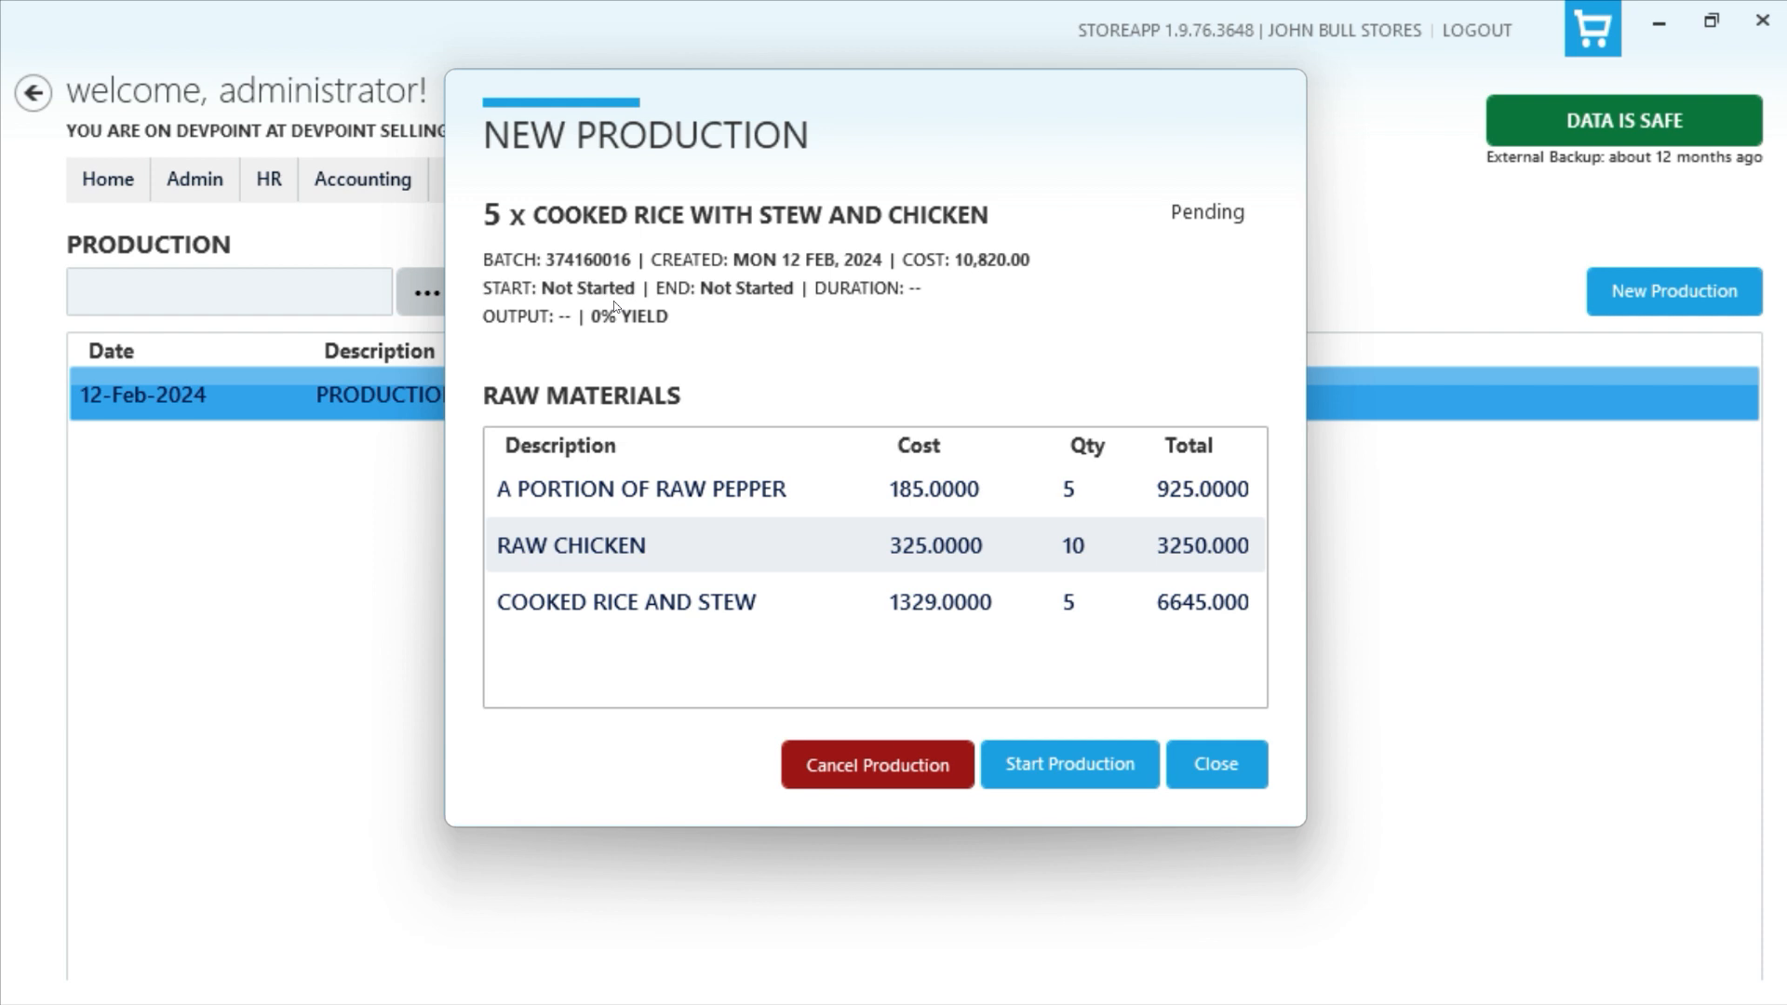
pyautogui.click(1031, 763)
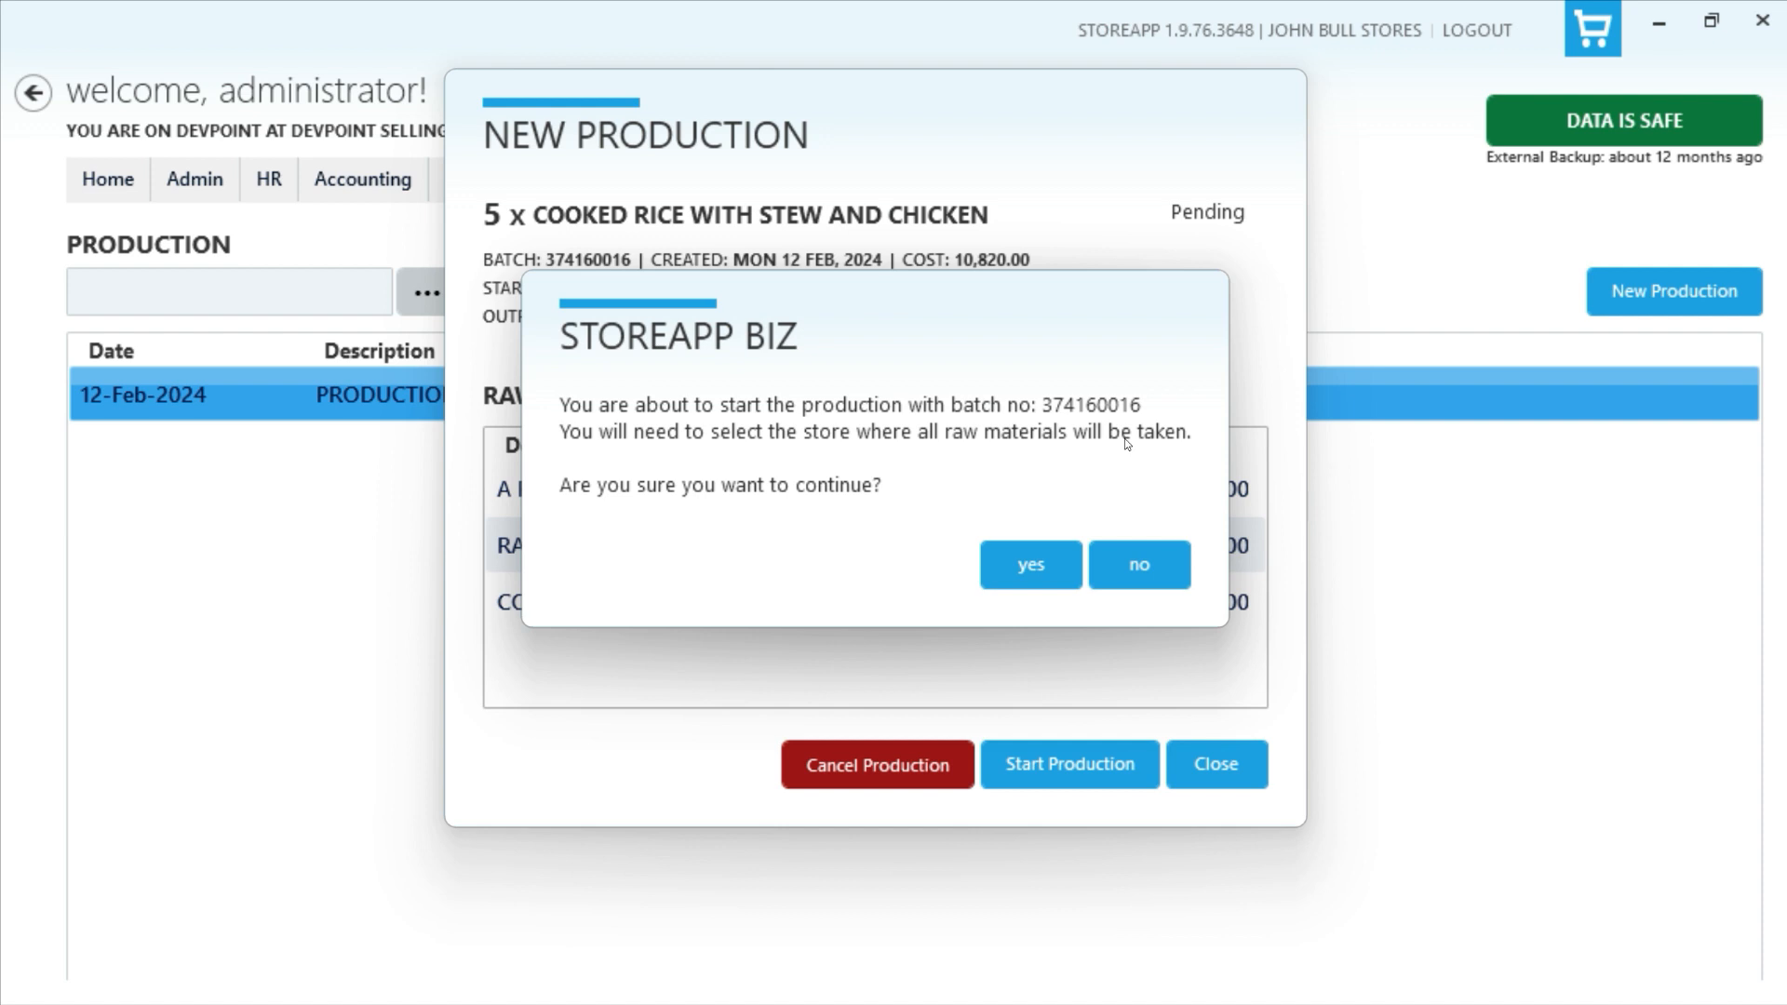
pyautogui.click(992, 563)
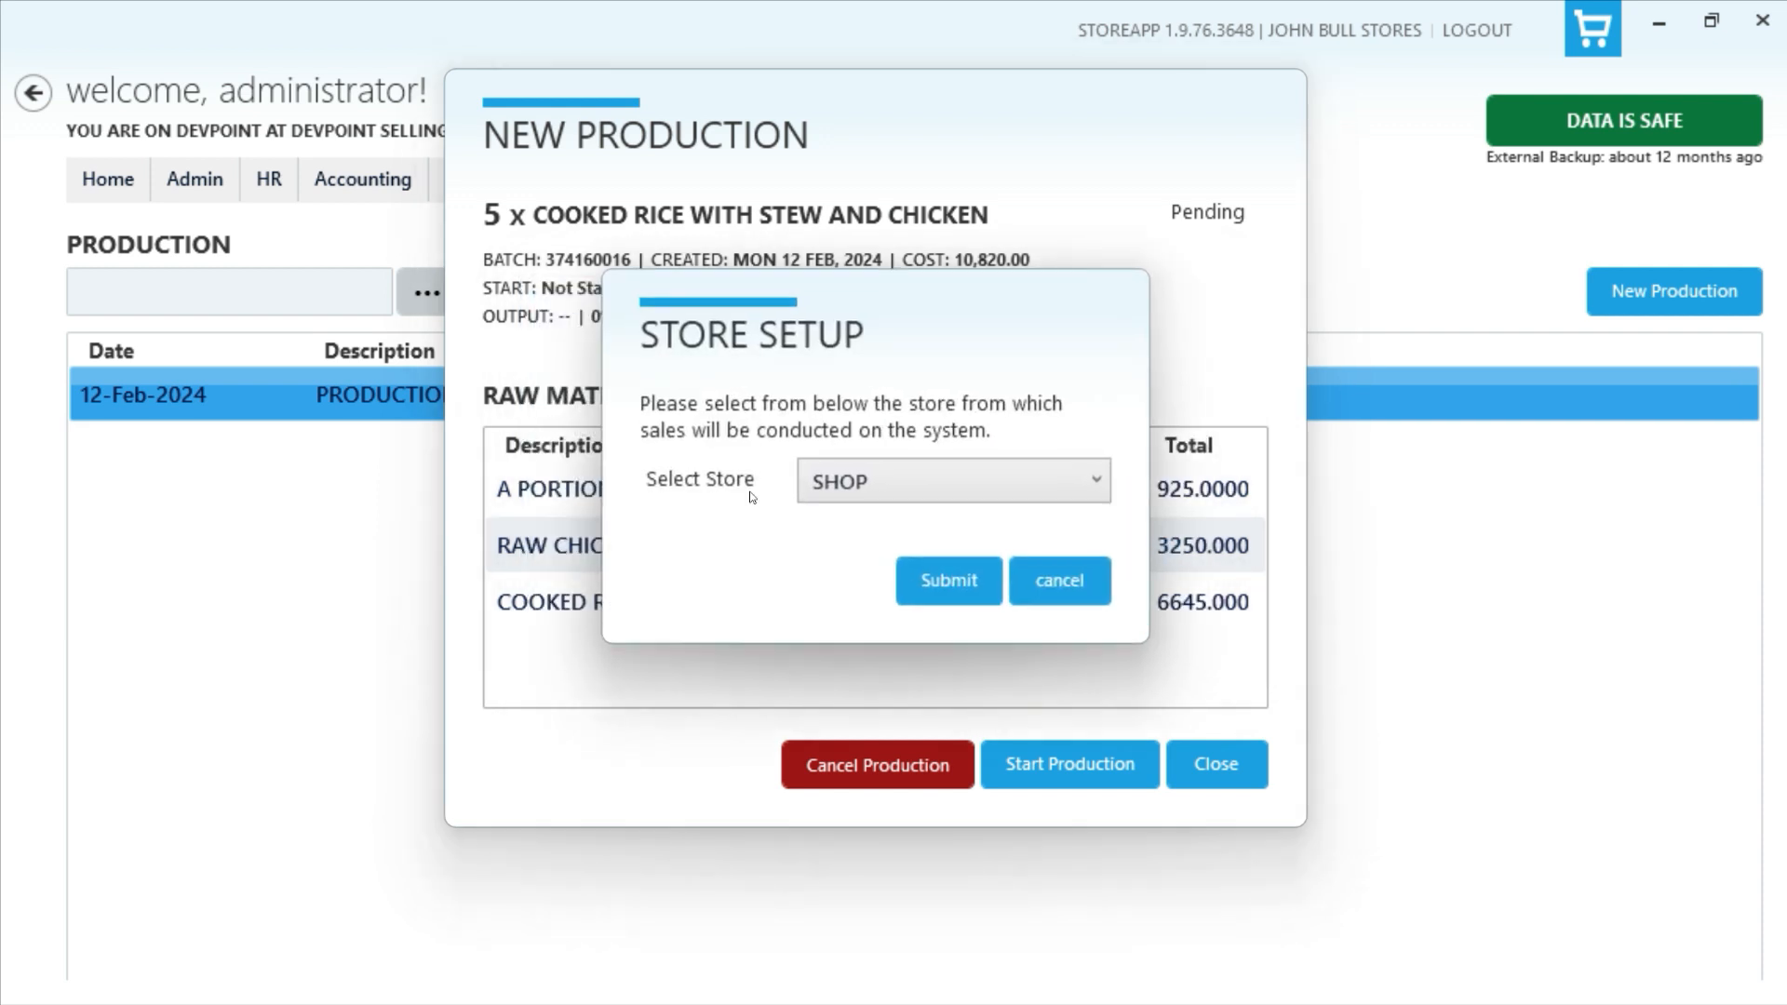
pyautogui.click(863, 481)
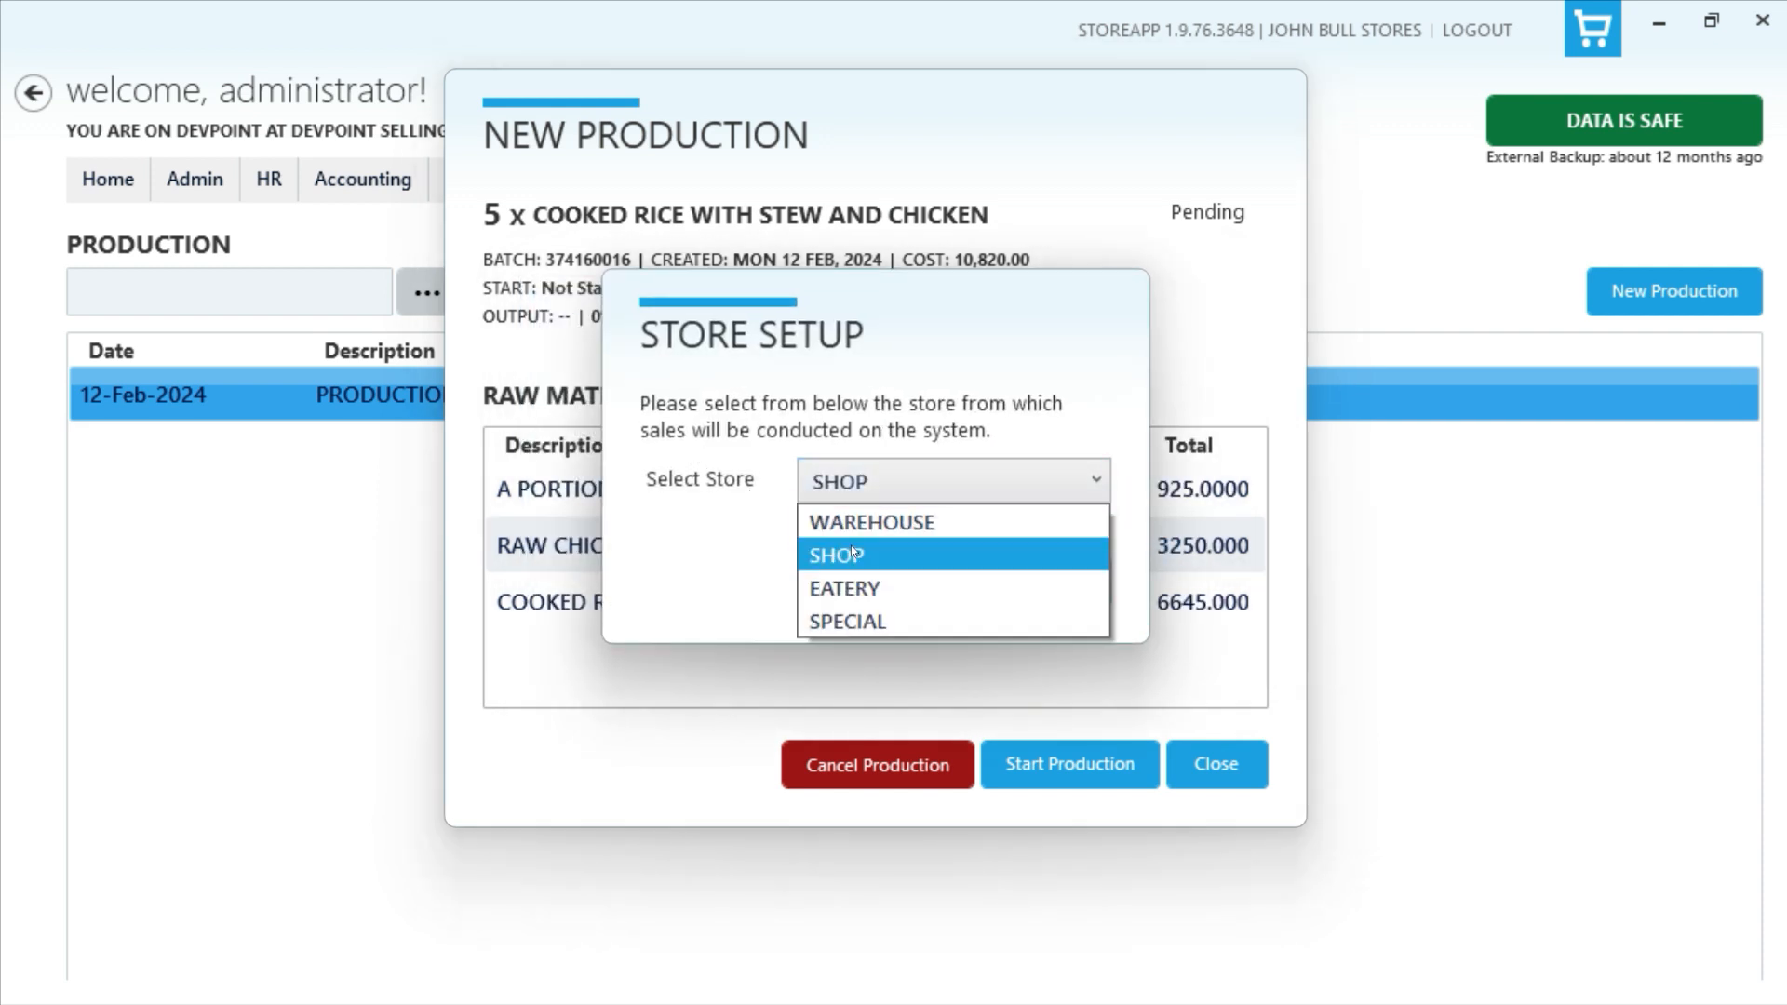
pyautogui.click(852, 551)
pyautogui.click(958, 584)
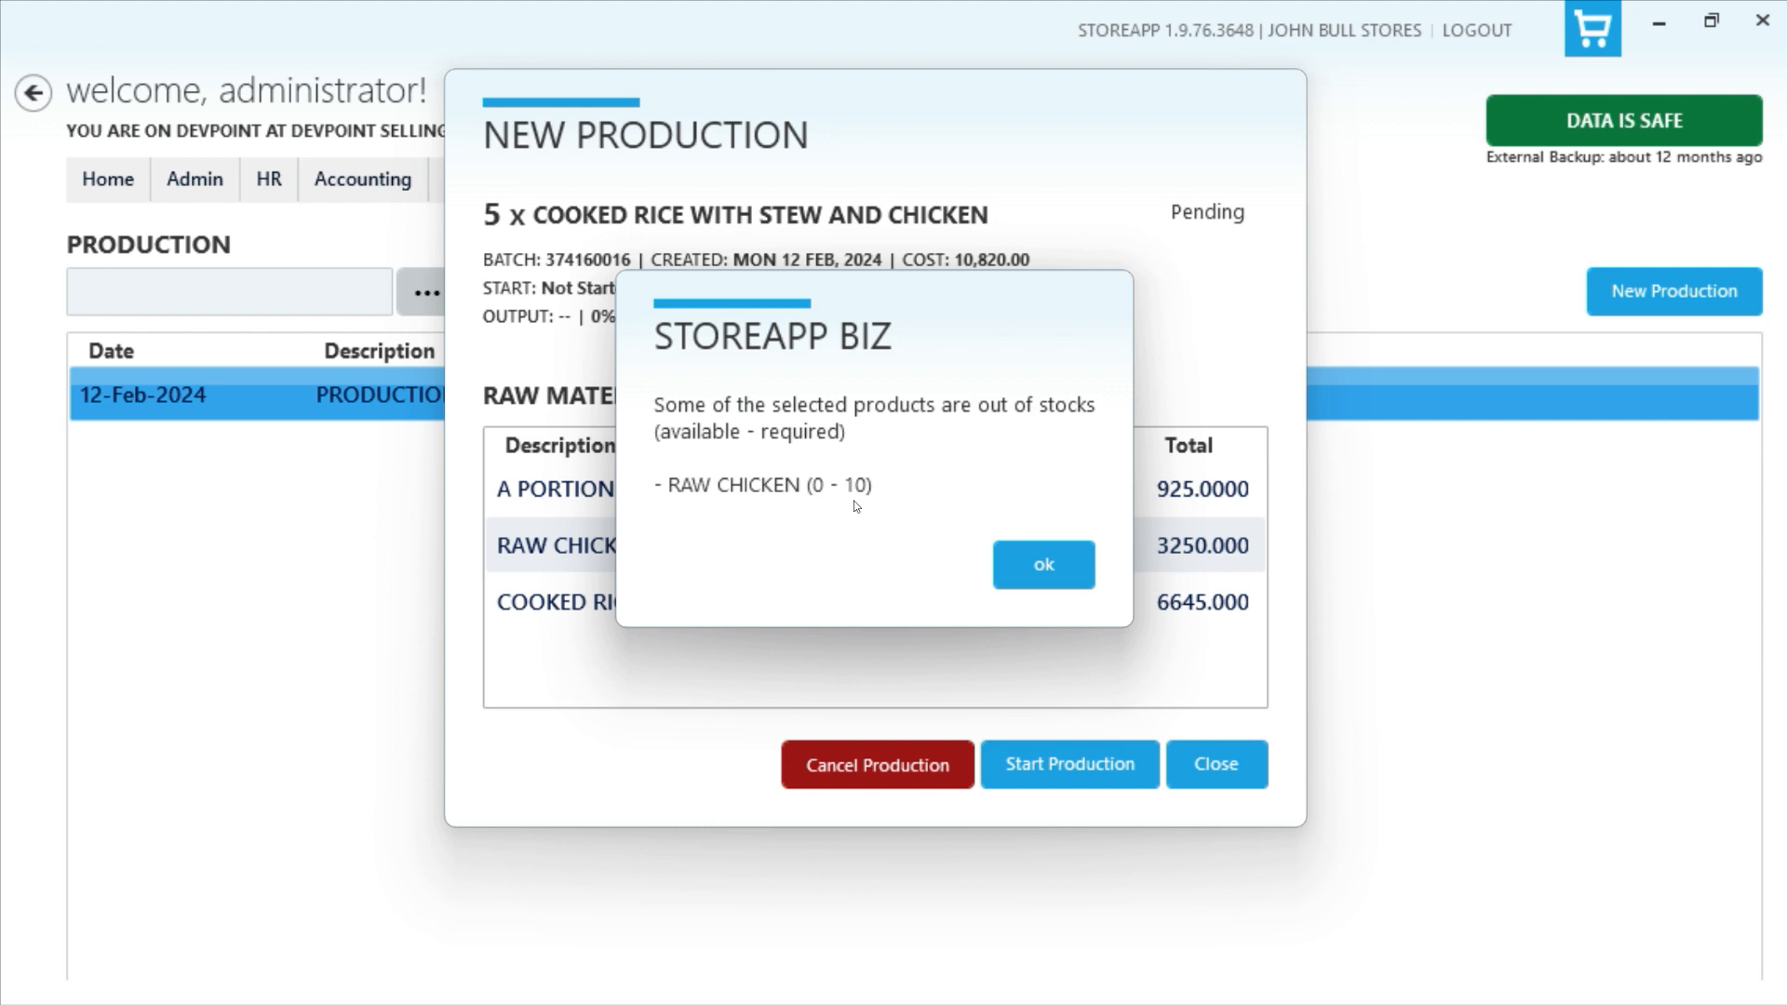
pyautogui.click(1014, 564)
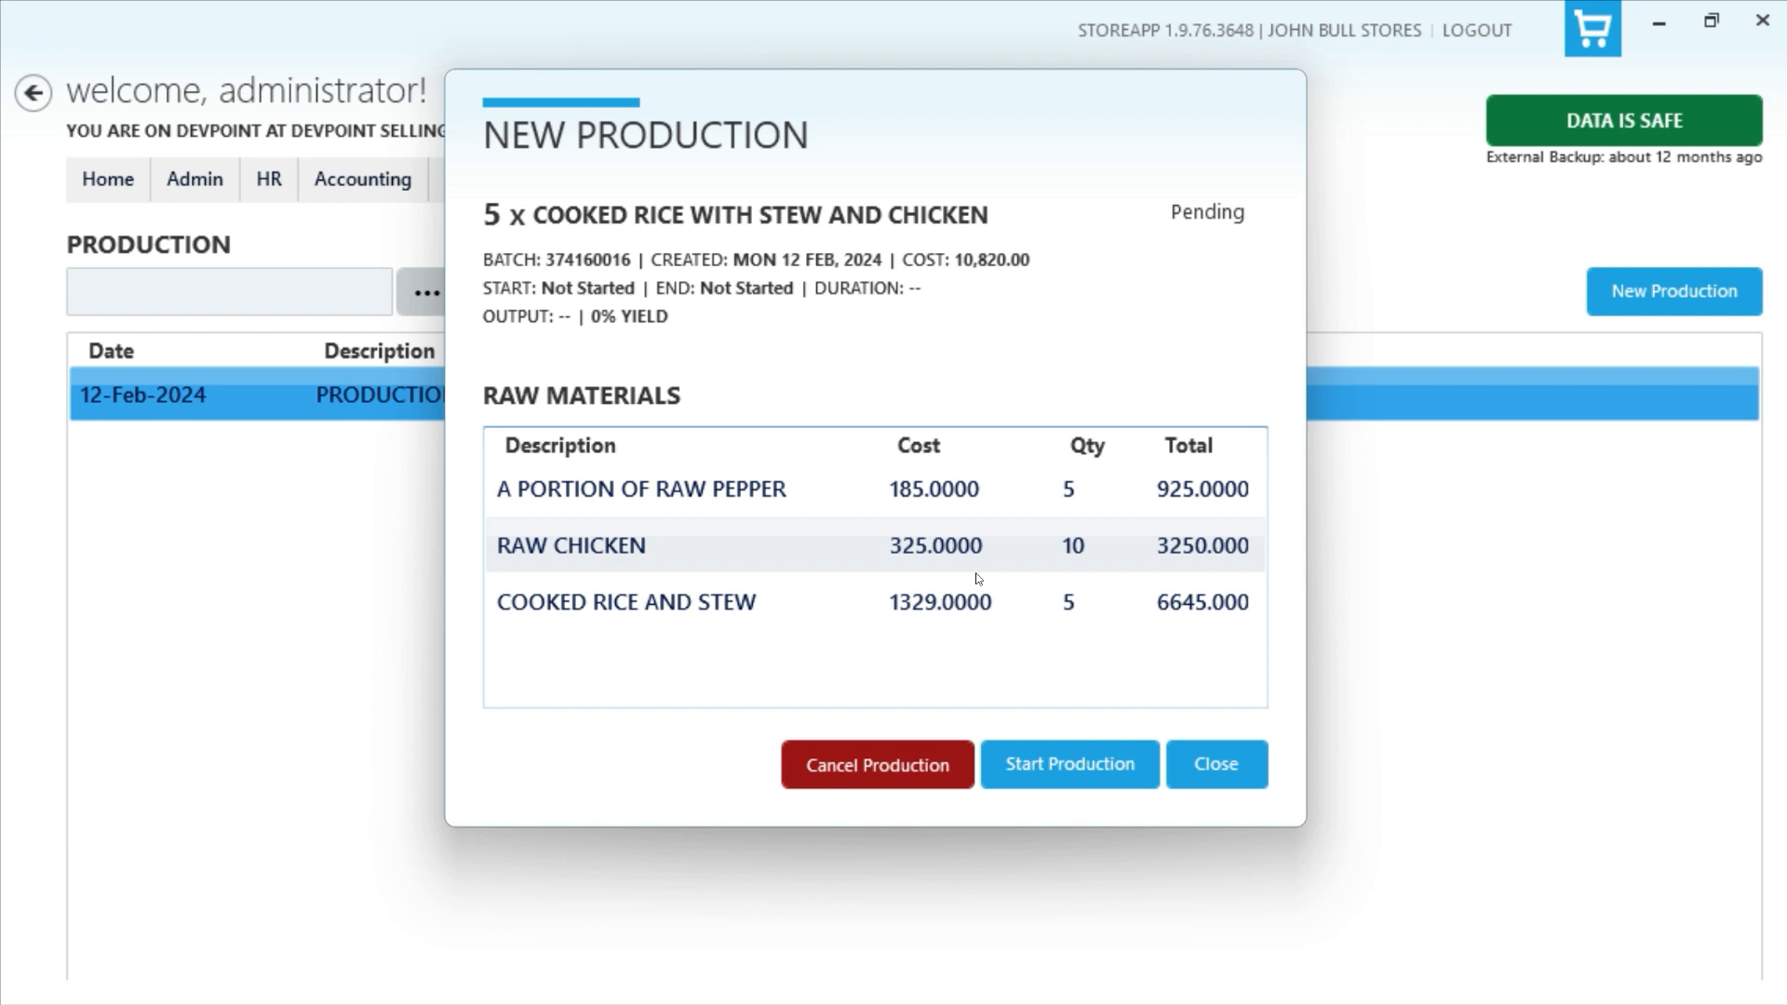
# Step: Try again to start the pending COOKED RICE WITH STEW AND CHICKEN production, check which raw material is short, and close its details
pyautogui.click(1060, 769)
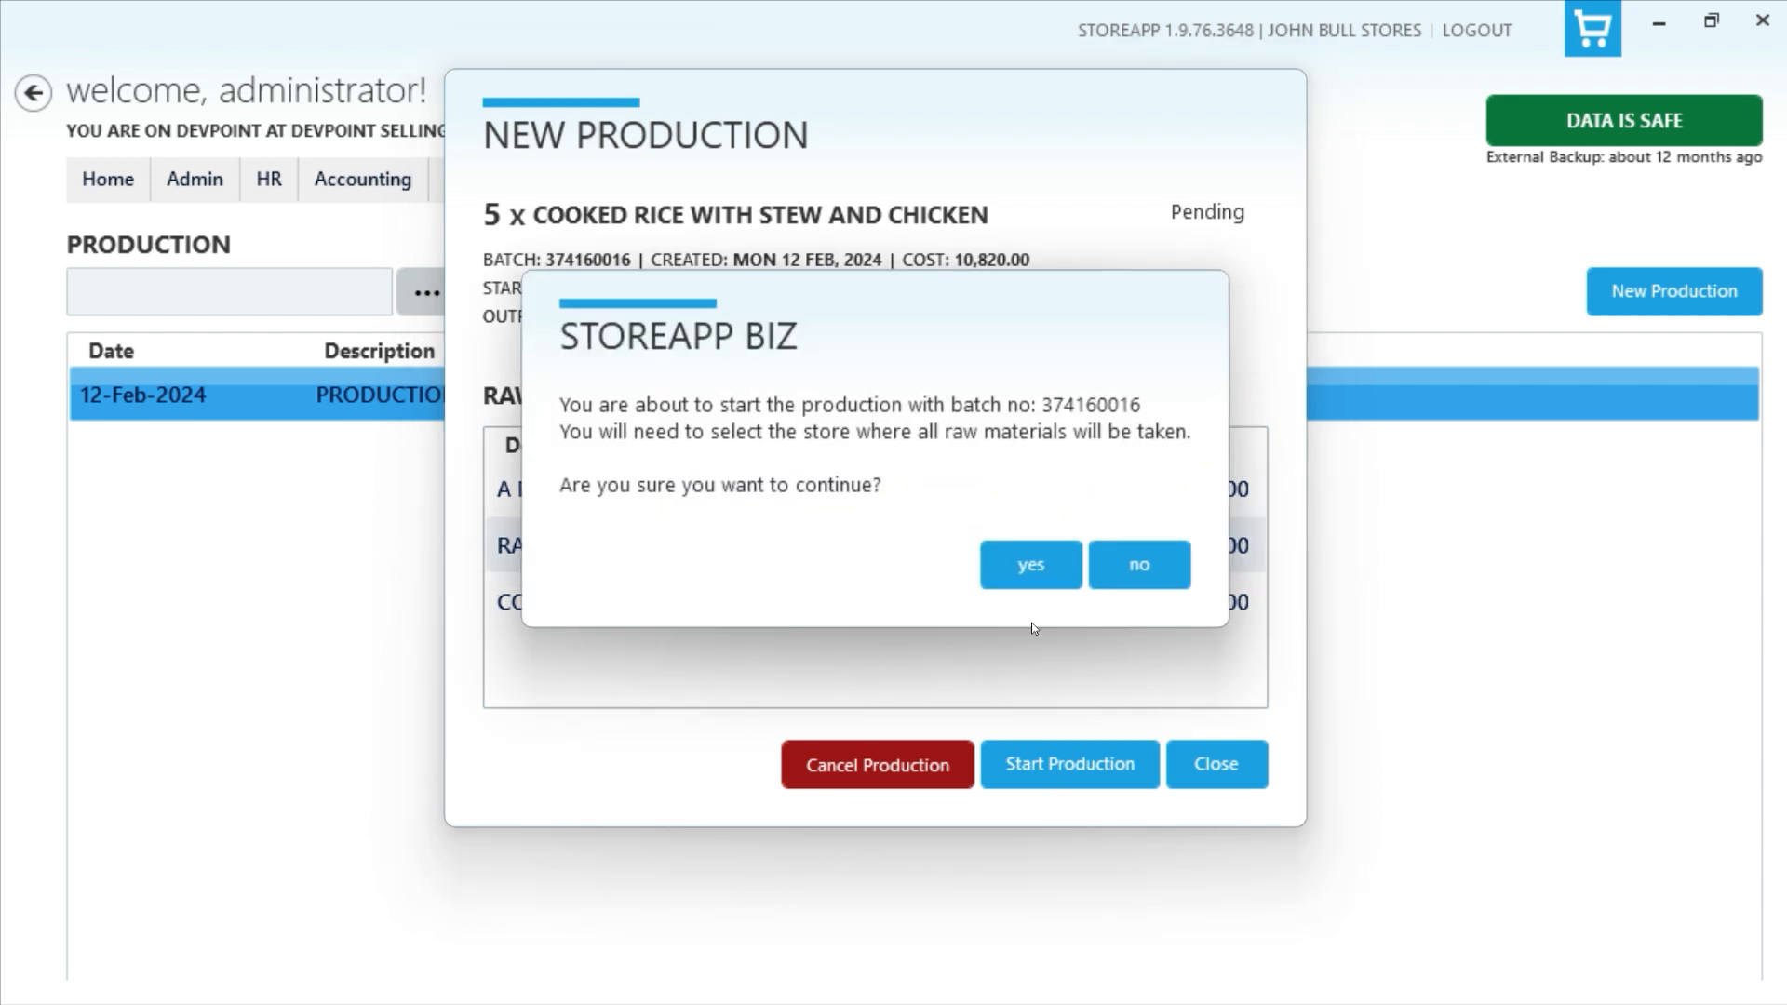
pyautogui.click(1031, 565)
pyautogui.click(899, 491)
pyautogui.click(921, 555)
pyautogui.click(945, 579)
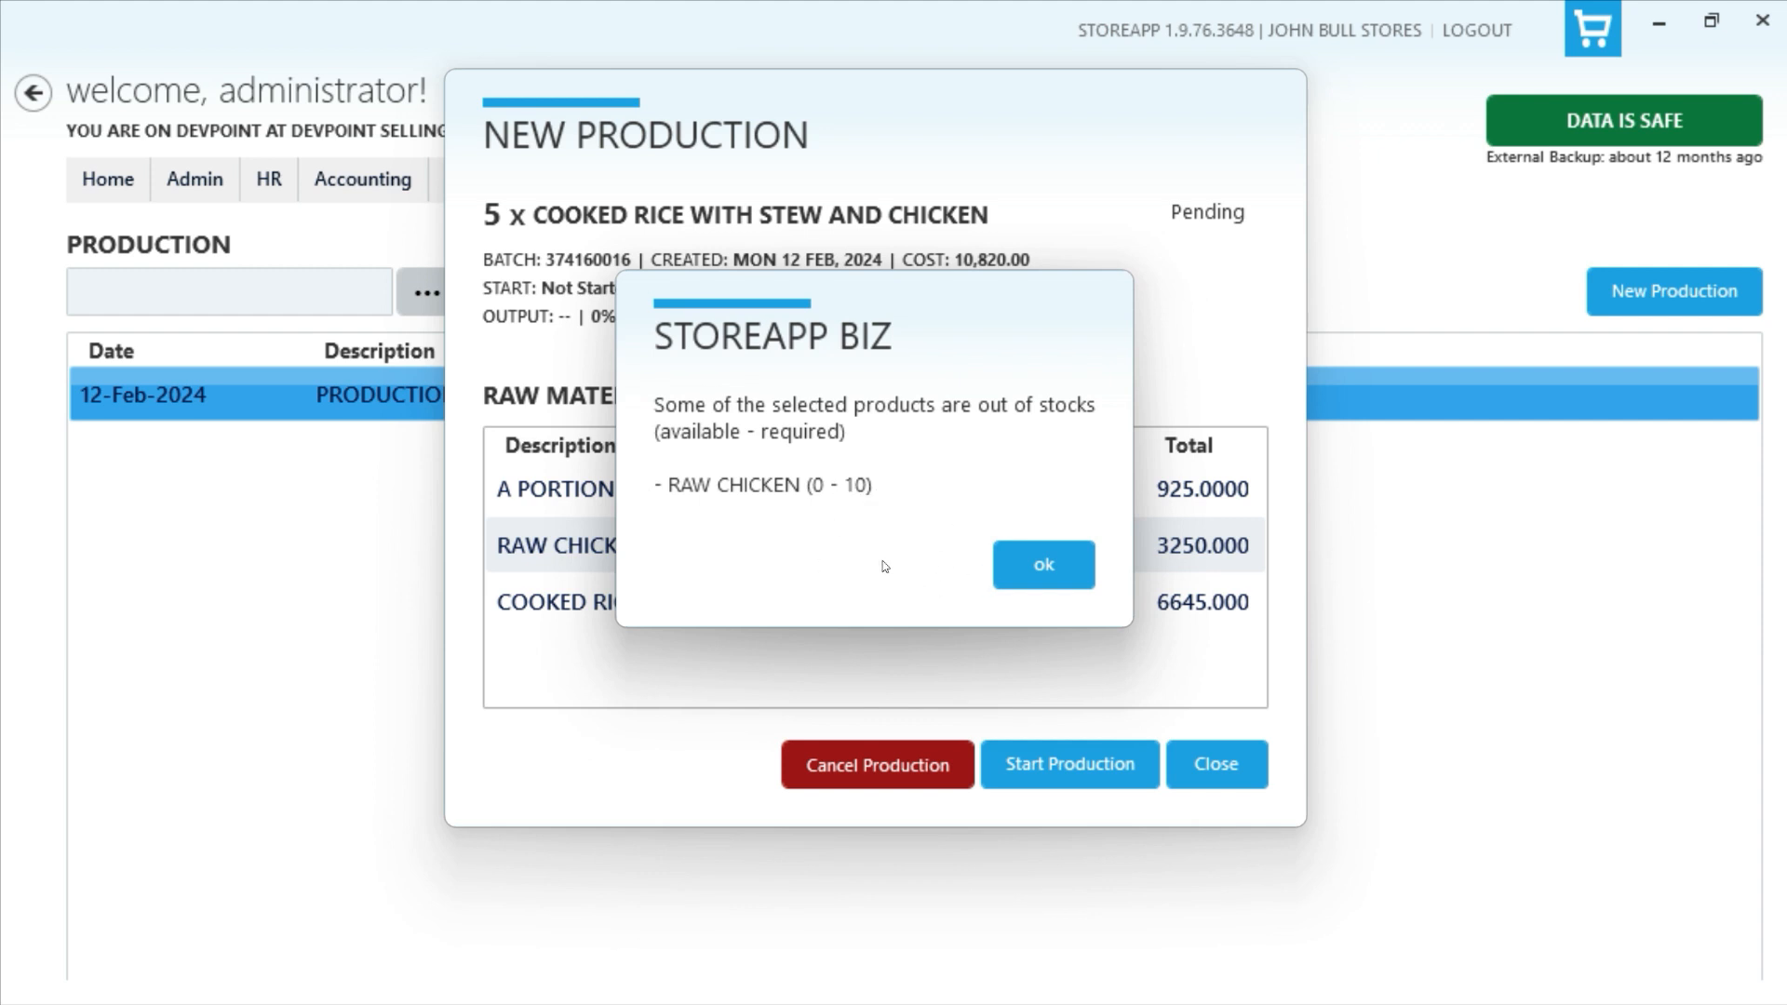
pyautogui.moveTo(793, 333); pyautogui.dragTo(1303, 533)
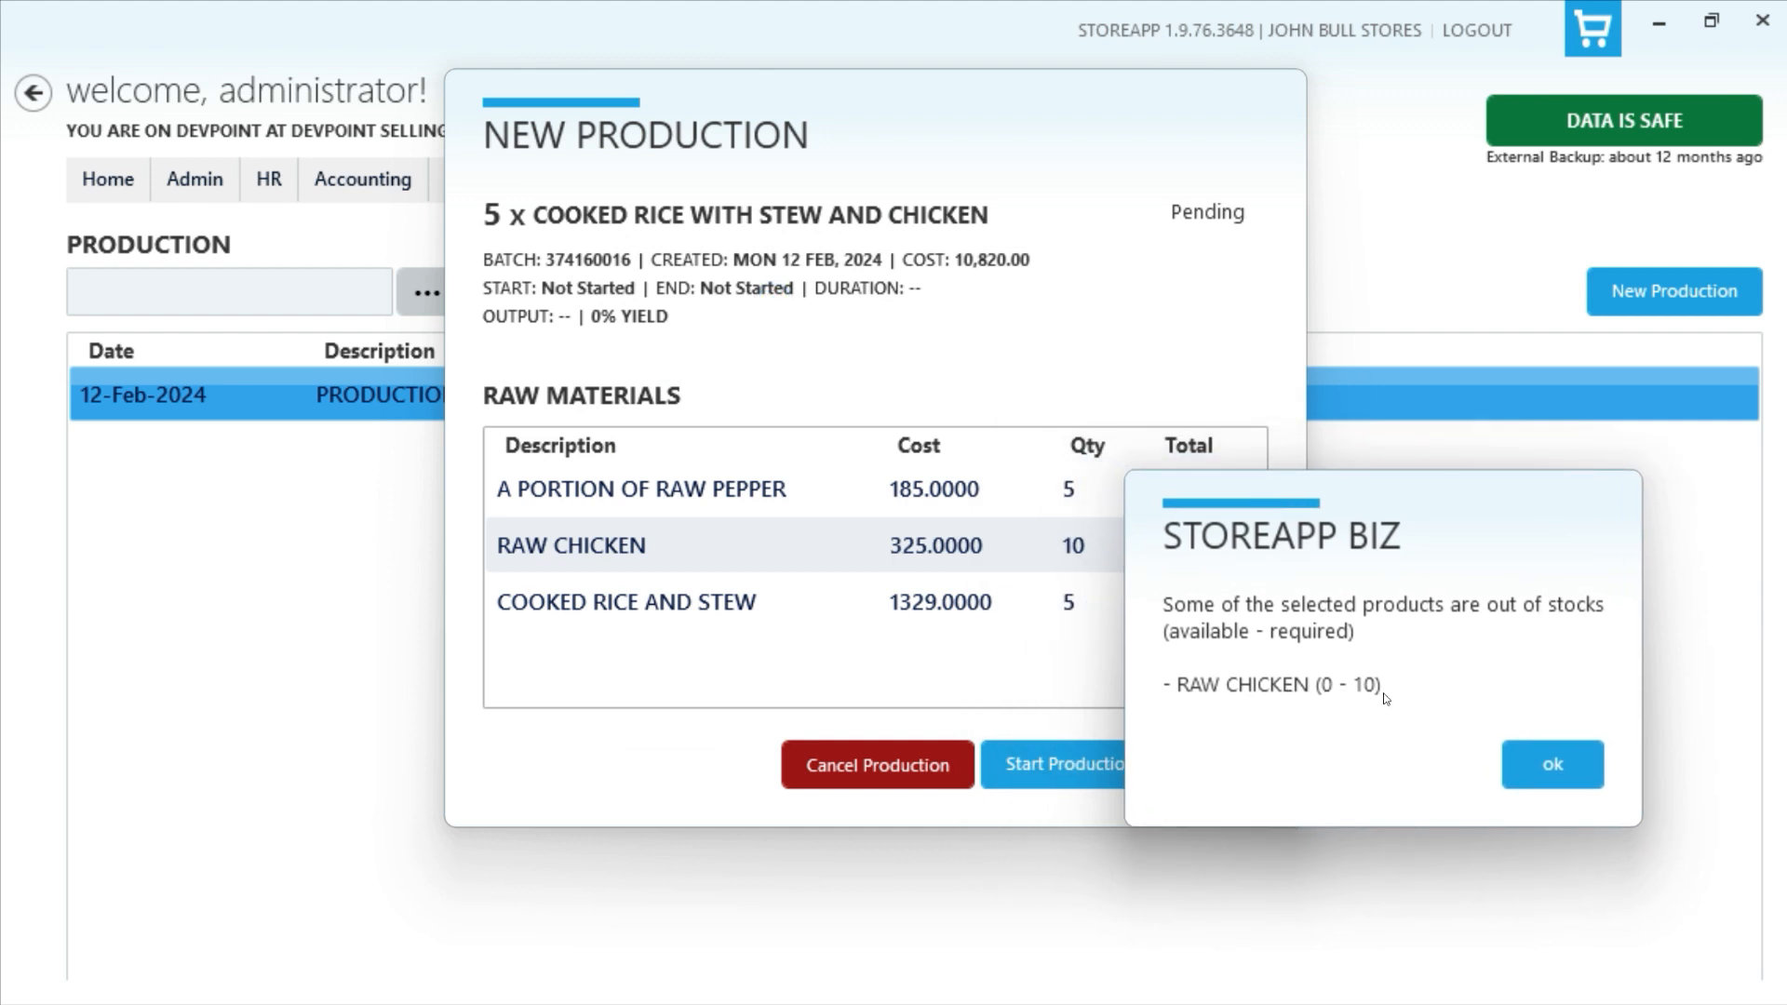
pyautogui.click(1507, 756)
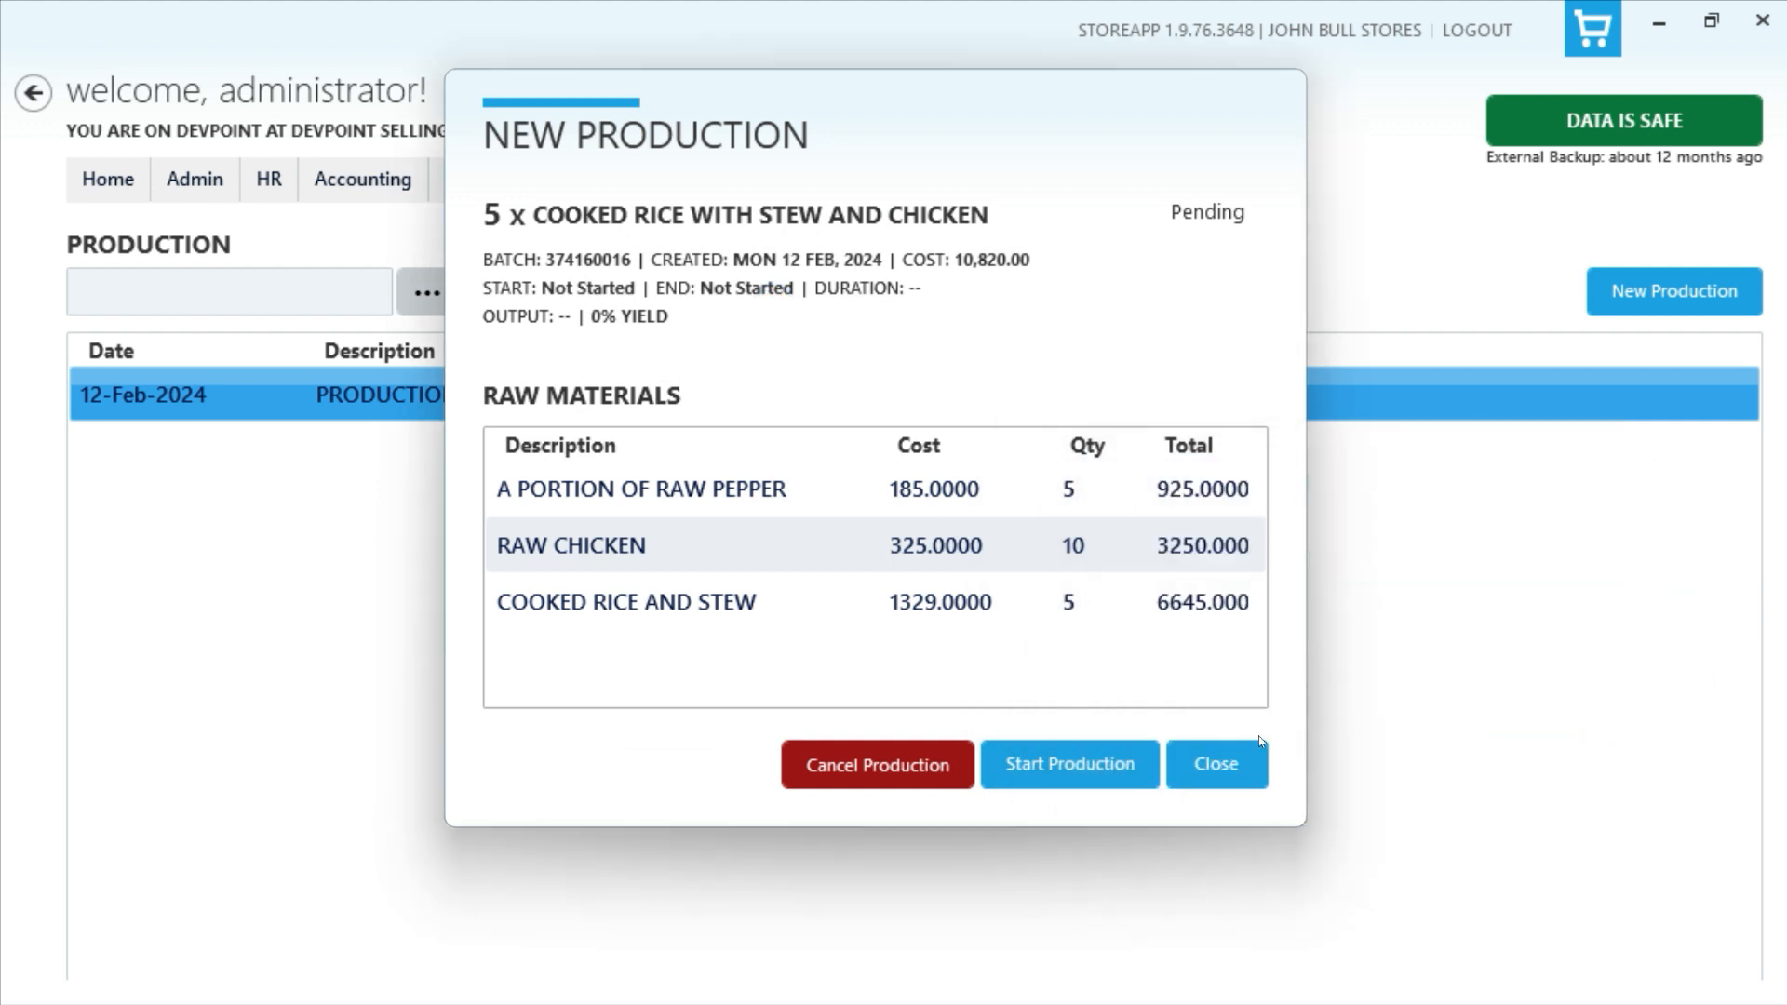
pyautogui.click(1215, 761)
# Step: Open Adjust Stocks, search WAREHOUSE for "raw ch", view the quantity adjustment for RAW CHICKEN, and cancel it
pyautogui.click(211, 199)
pyautogui.moveTo(280, 253)
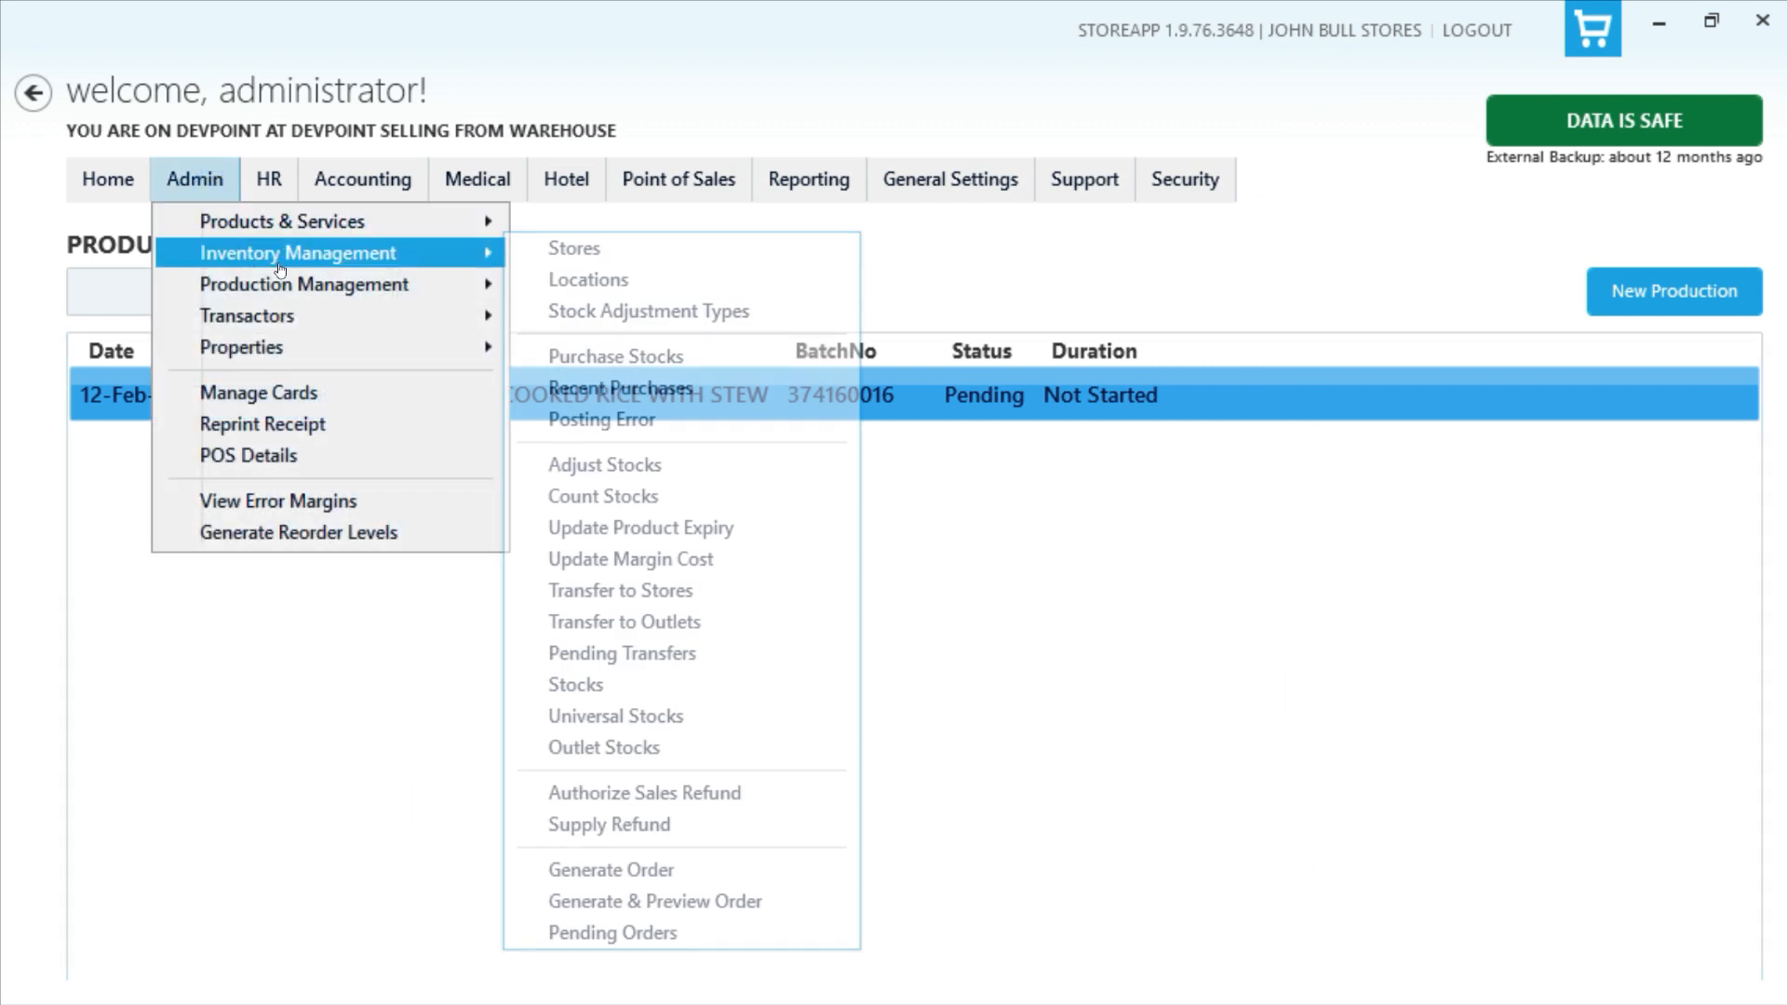
pyautogui.click(630, 463)
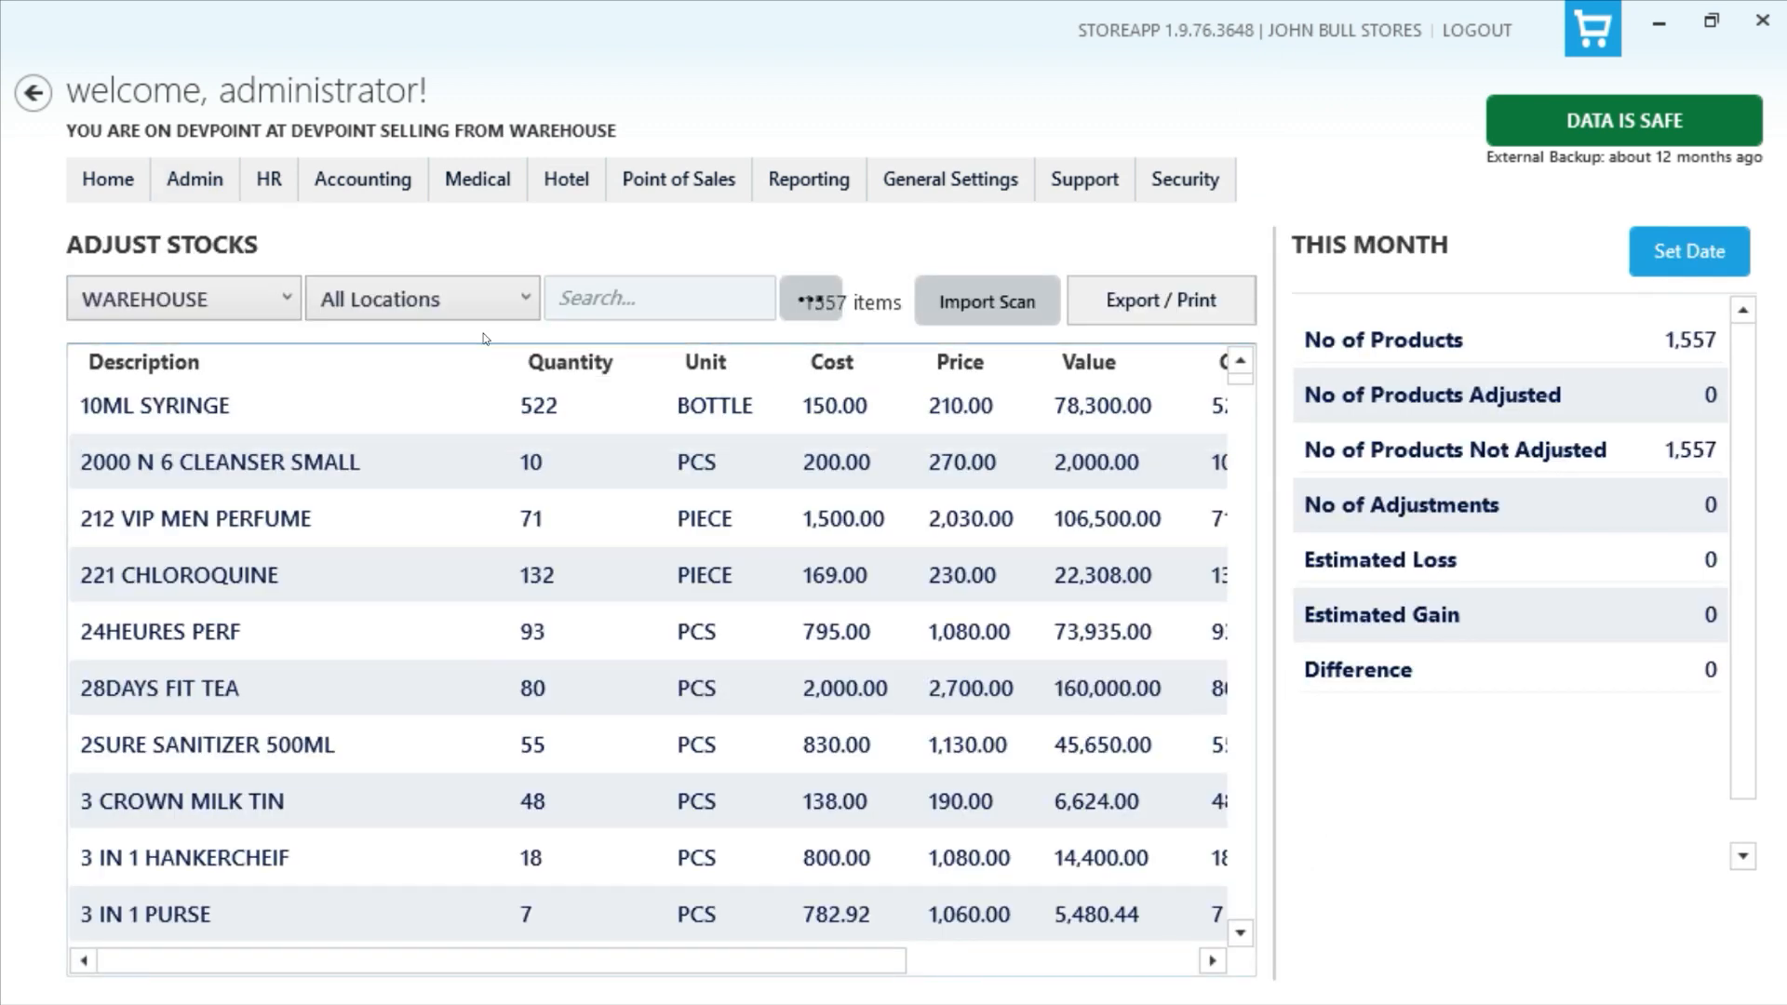
pyautogui.click(585, 286)
pyautogui.write('raw ch')
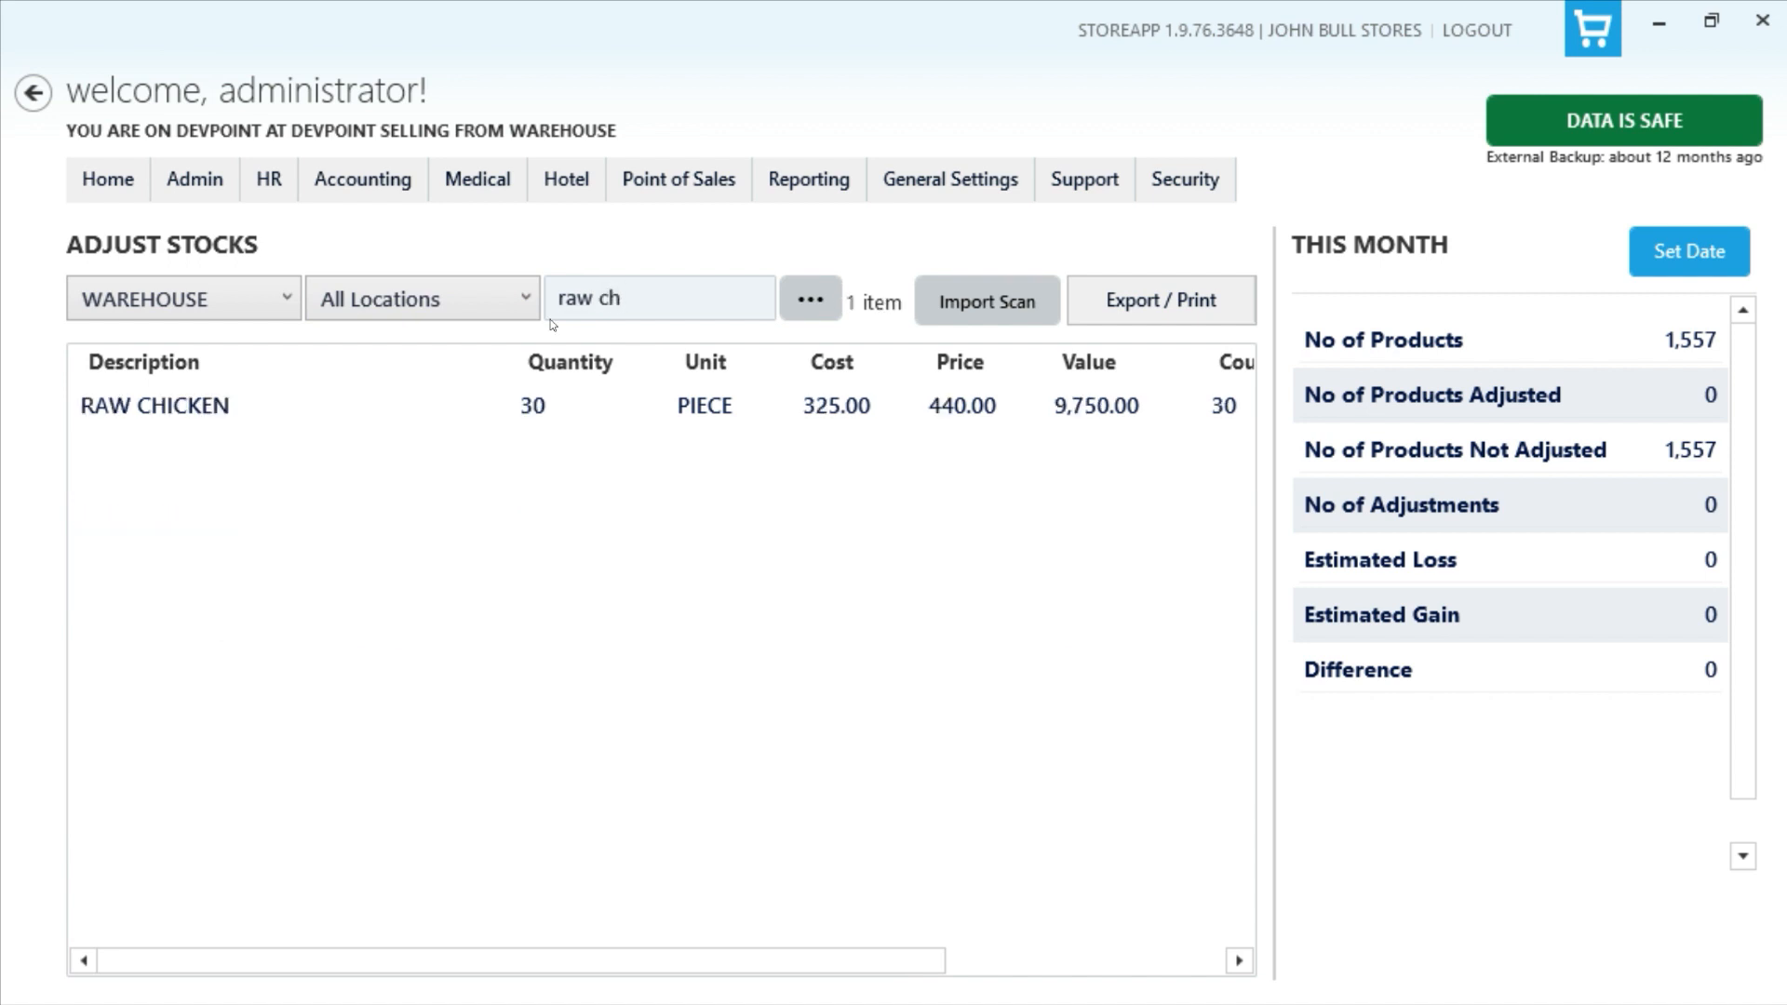
pyautogui.click(553, 402)
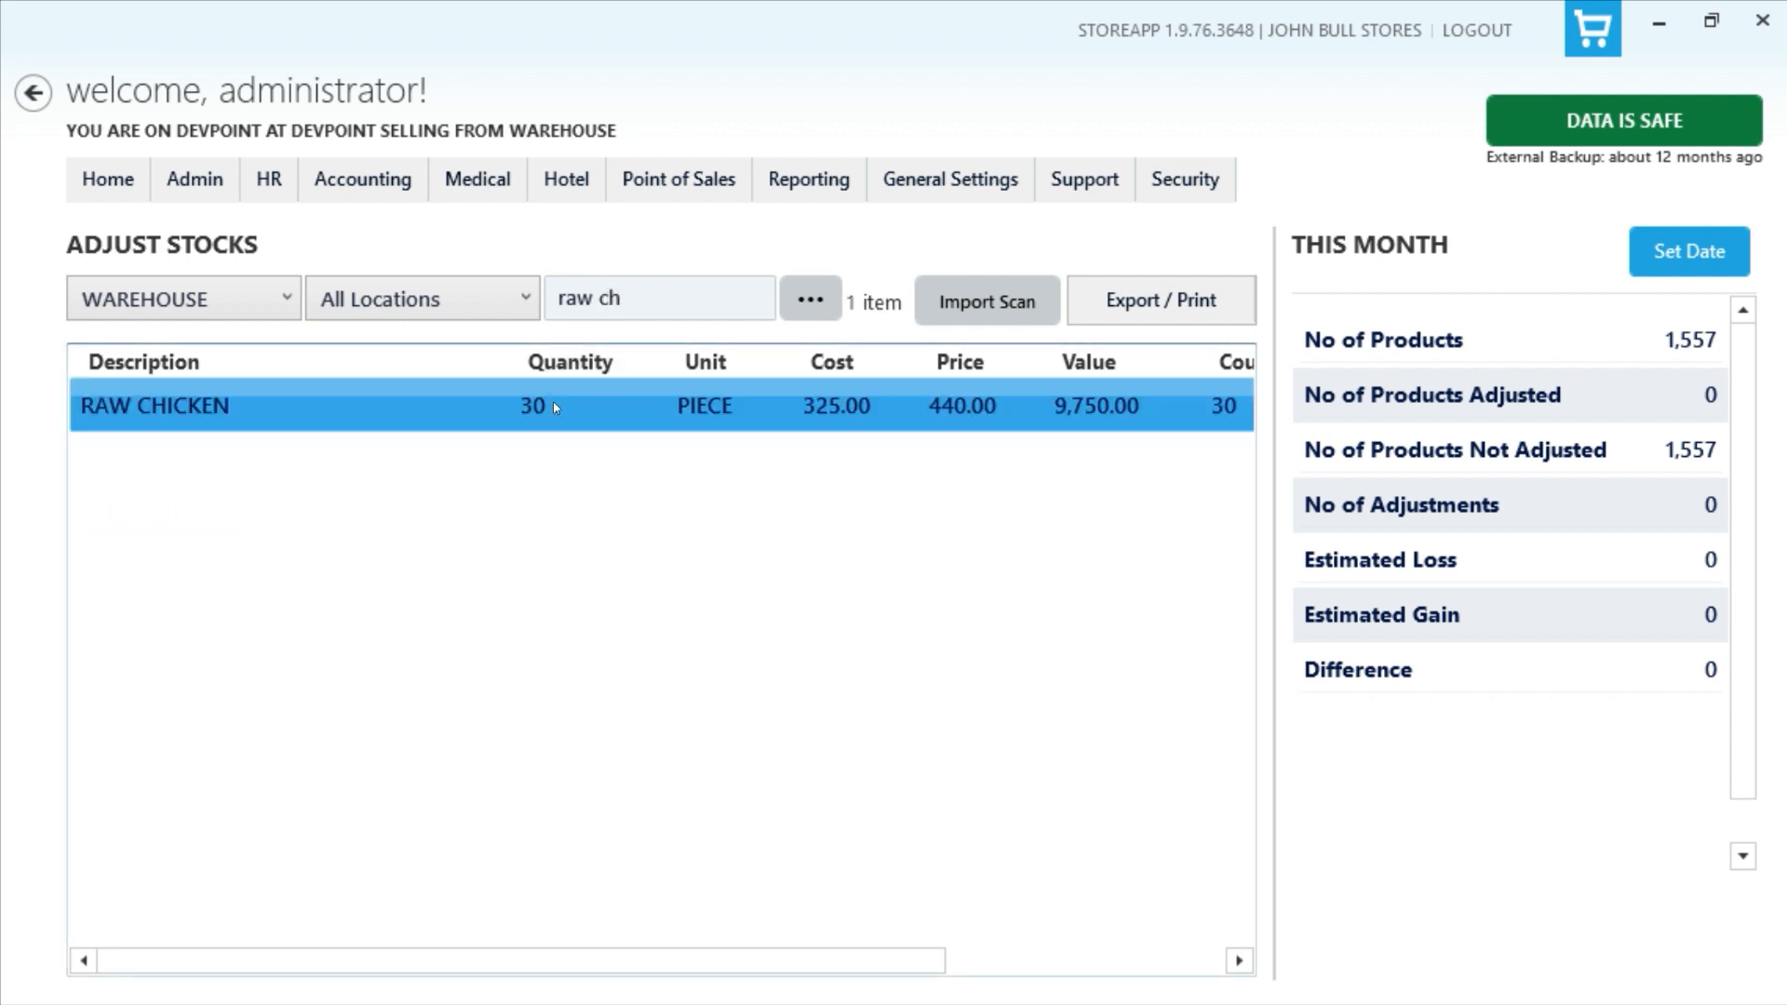
pyautogui.doubleClick(787, 412)
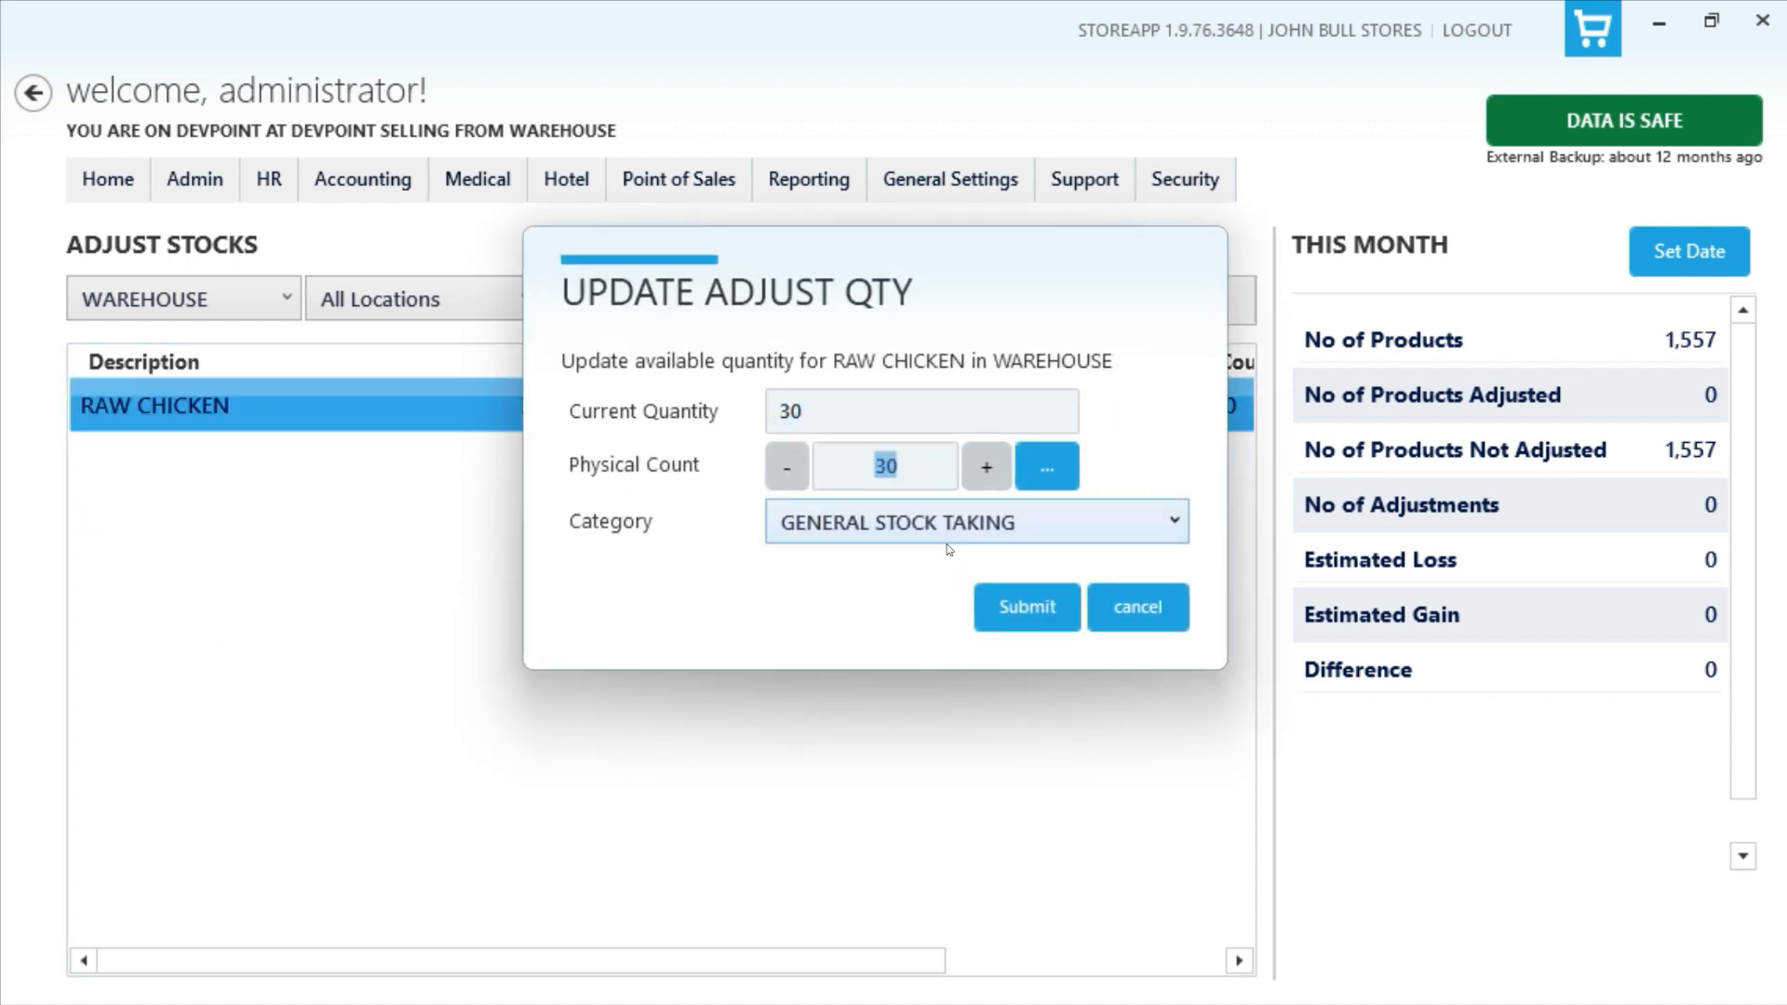
pyautogui.click(1137, 606)
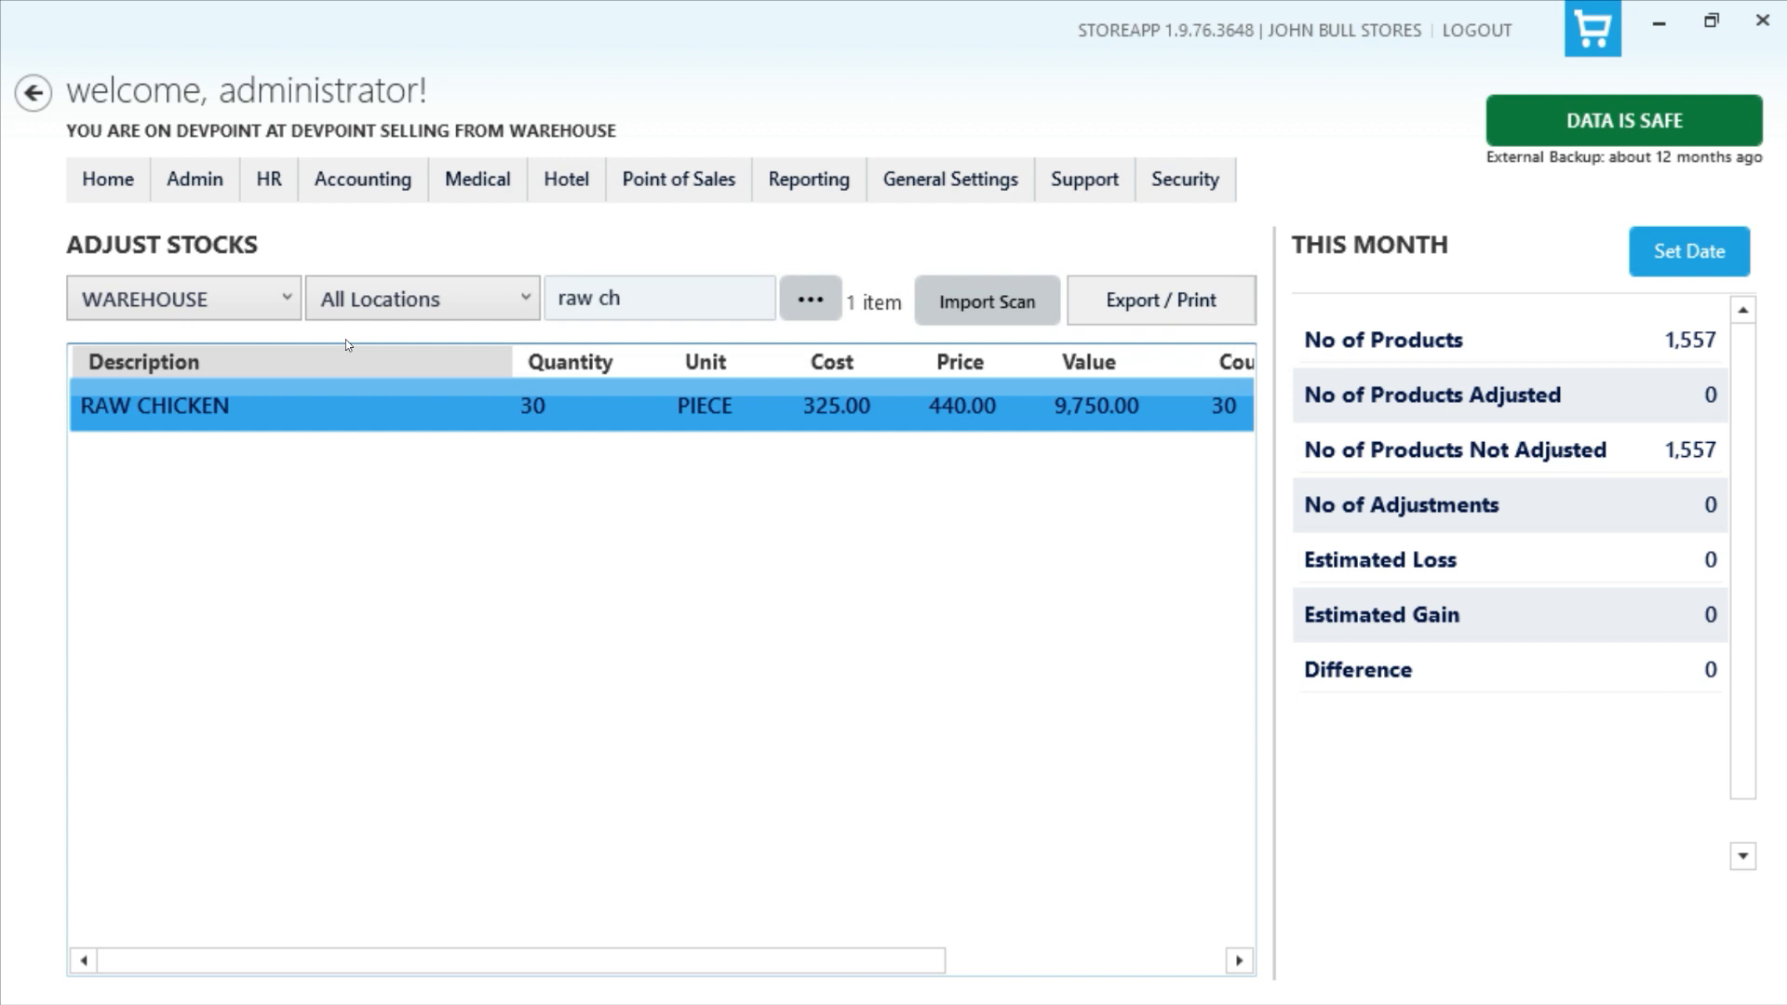
# Step: Switch the Adjust Stocks list to the SHOP store and check the quantity of RAW CHICKEN there
pyautogui.click(244, 294)
pyautogui.click(245, 375)
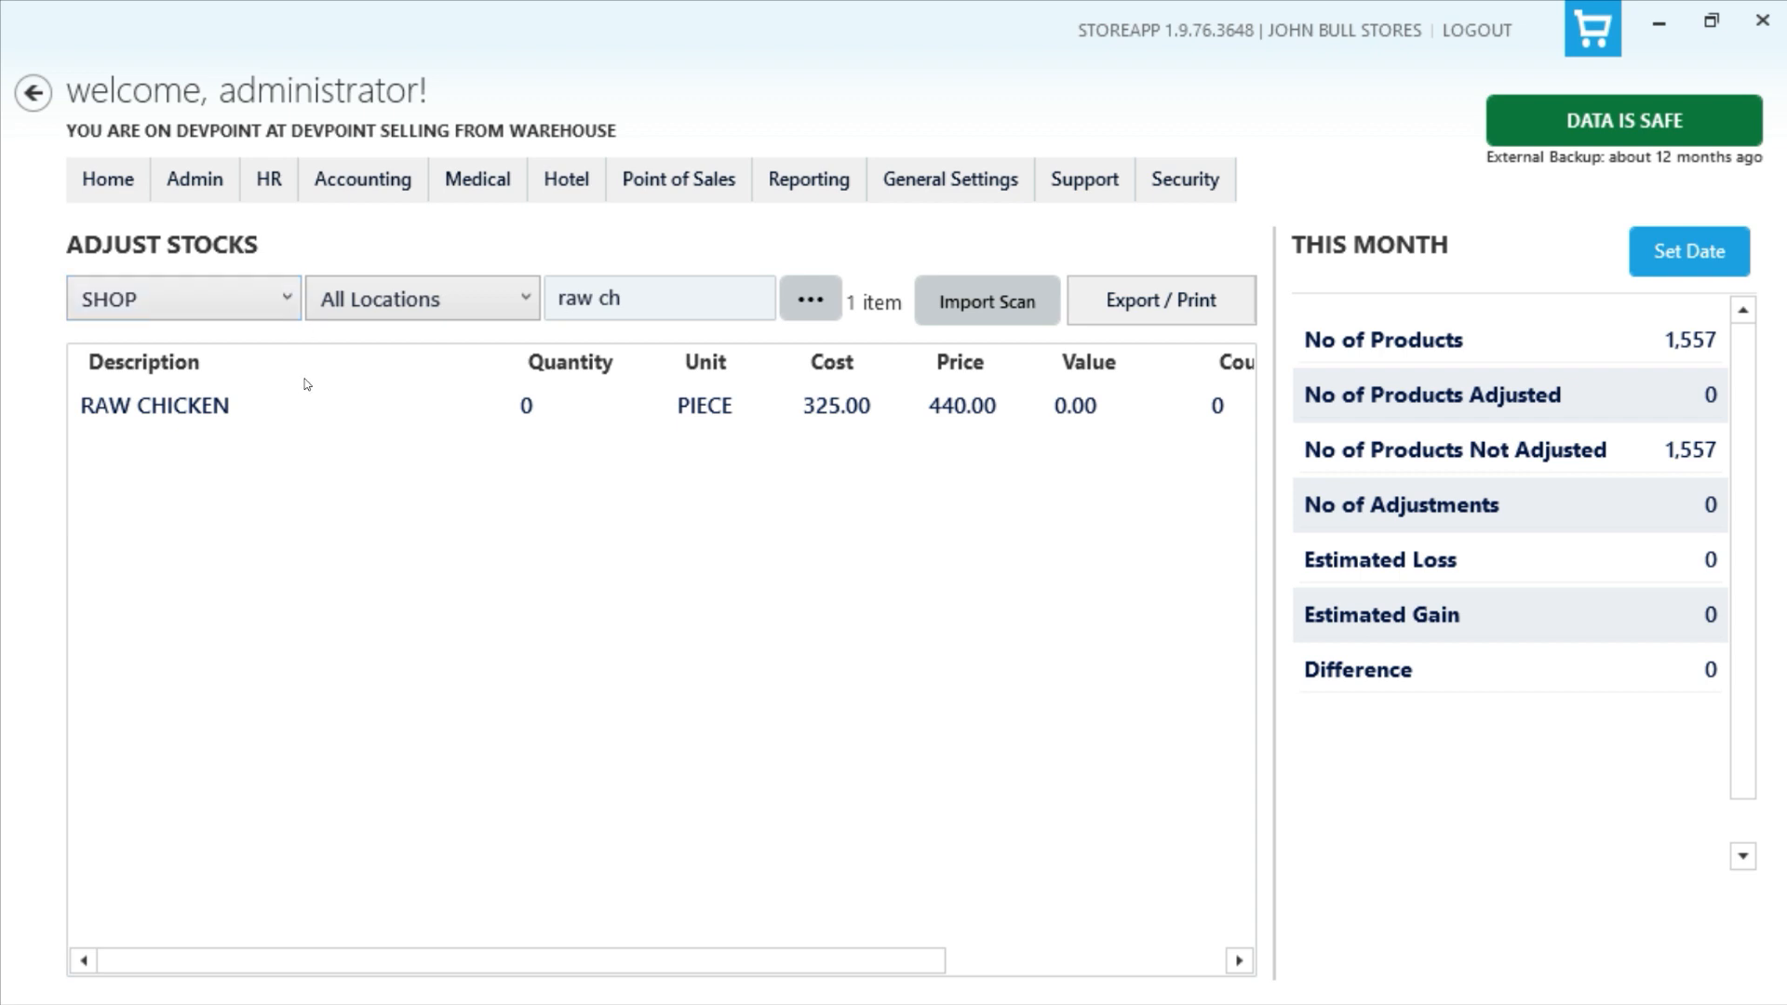
pyautogui.click(559, 408)
pyautogui.click(204, 302)
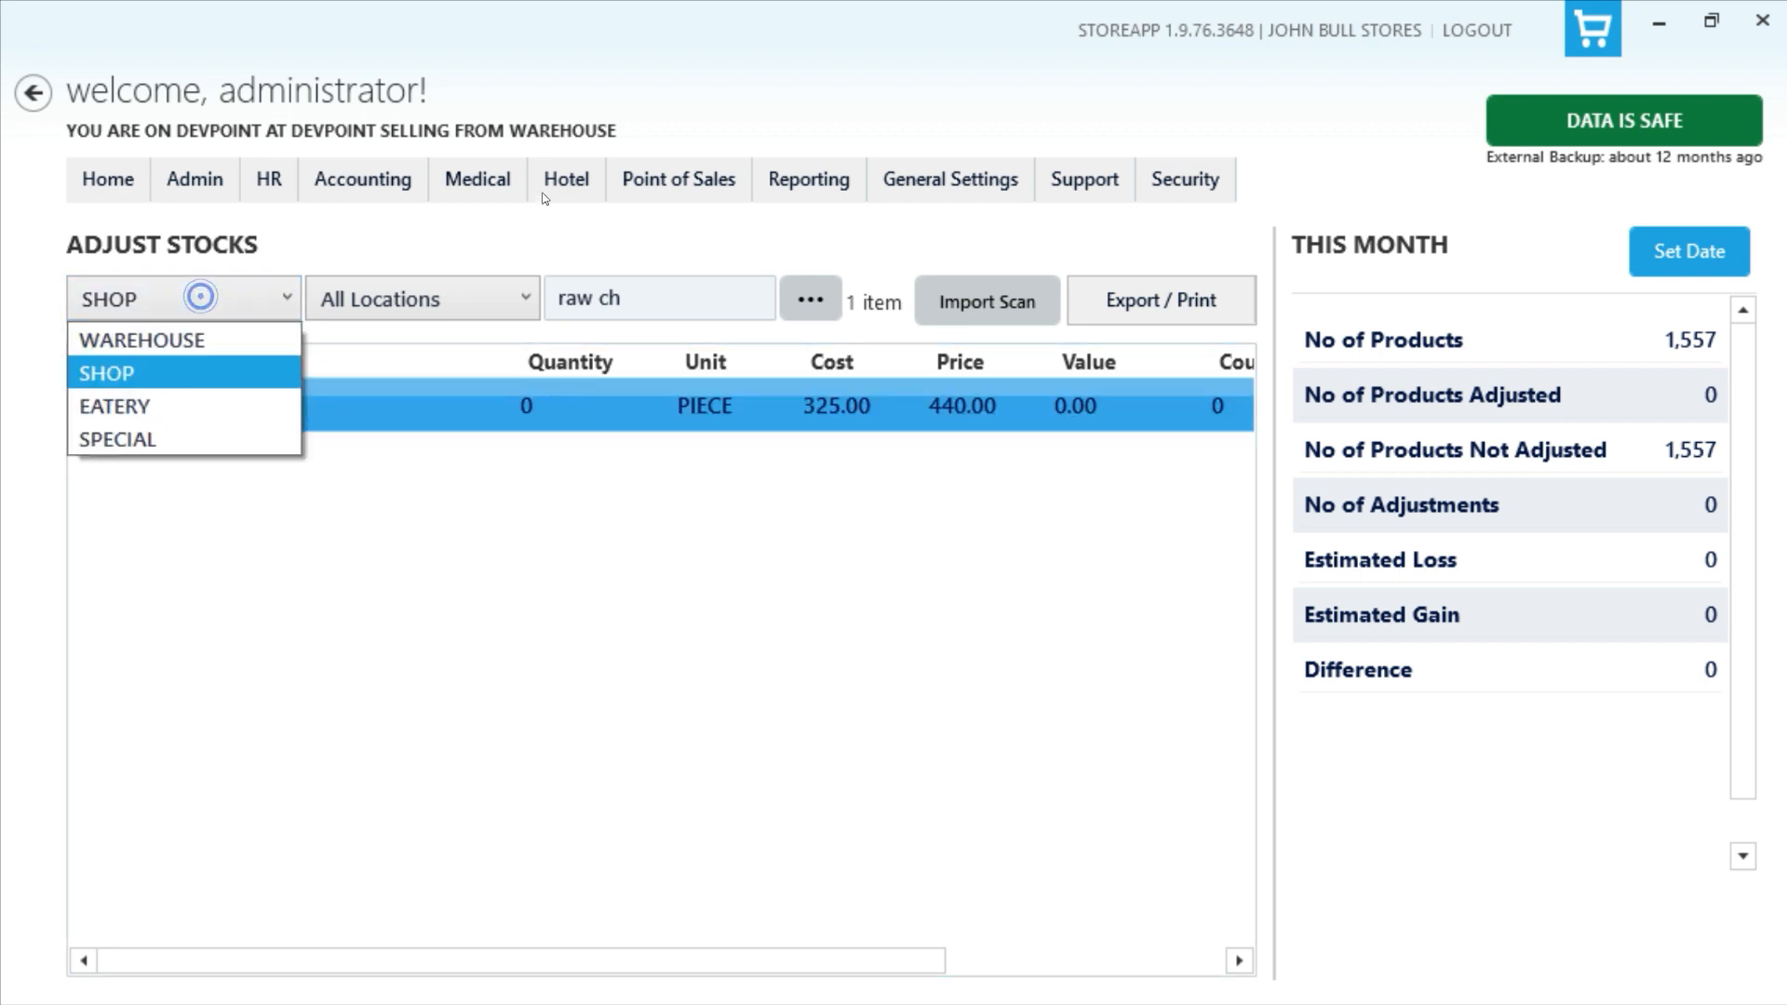
pyautogui.click(205, 180)
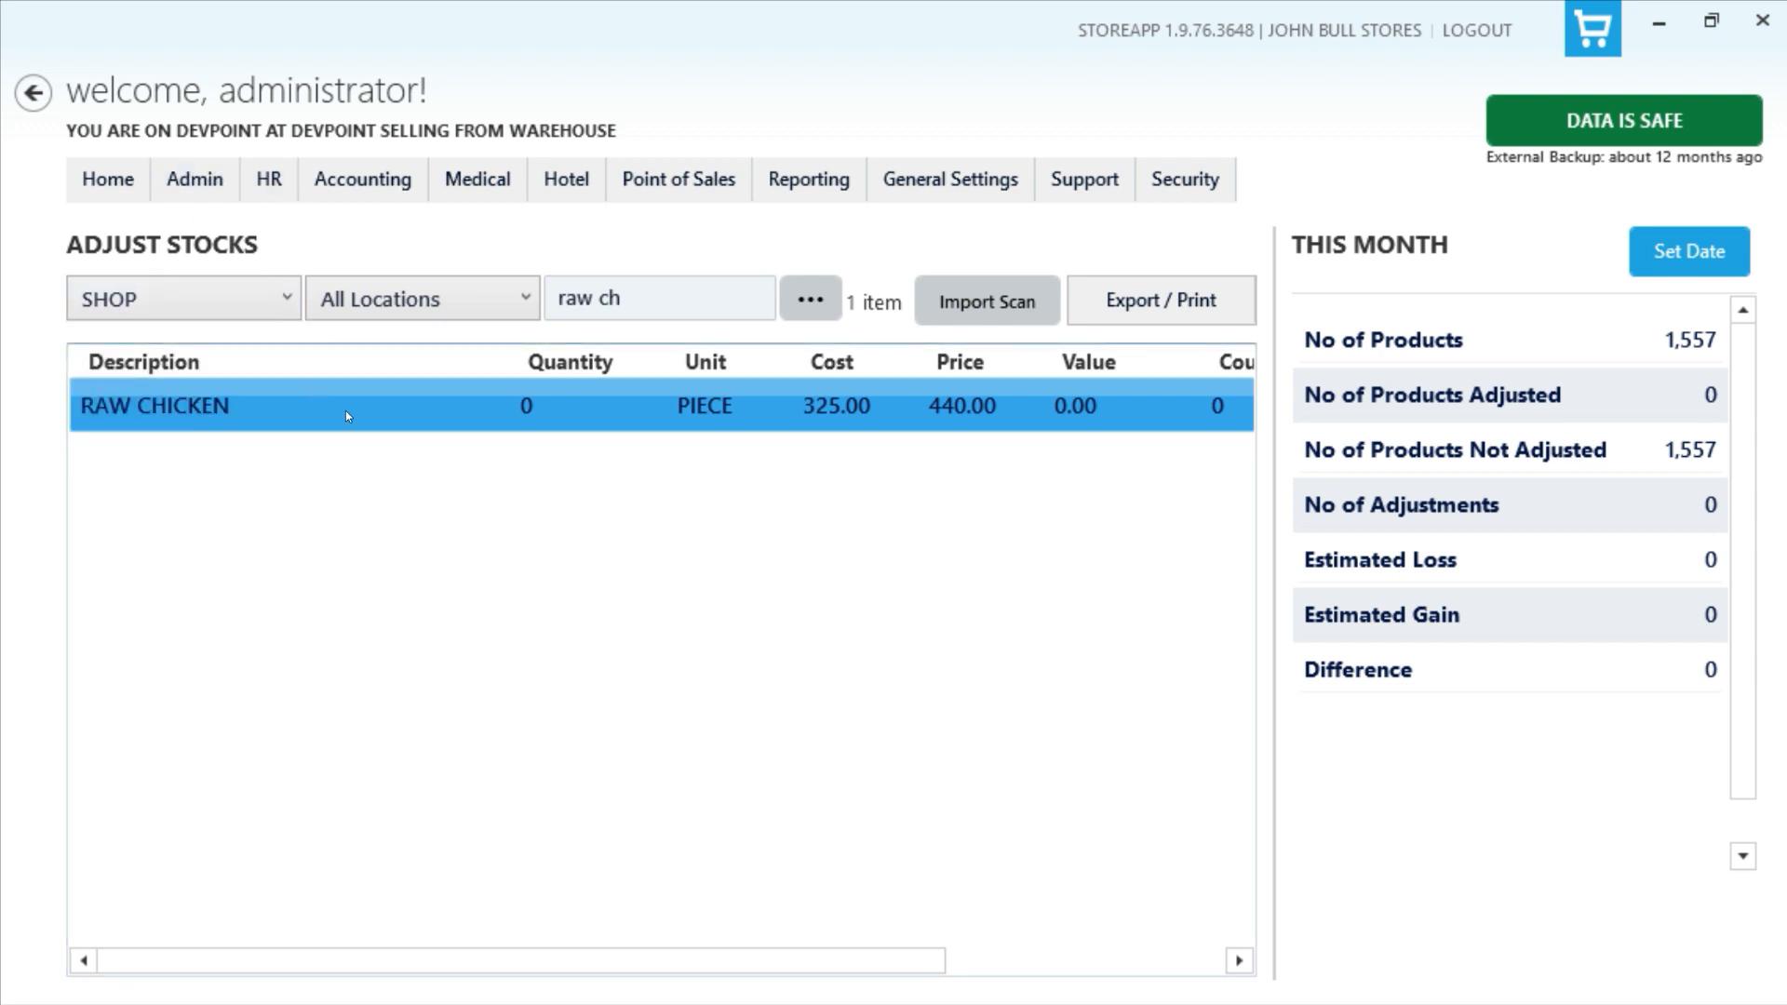
# Step: Enter a physical count of 25 for RAW CHICKEN in SHOP, and cancel the adjustment without submitting
pyautogui.doubleClick(421, 410)
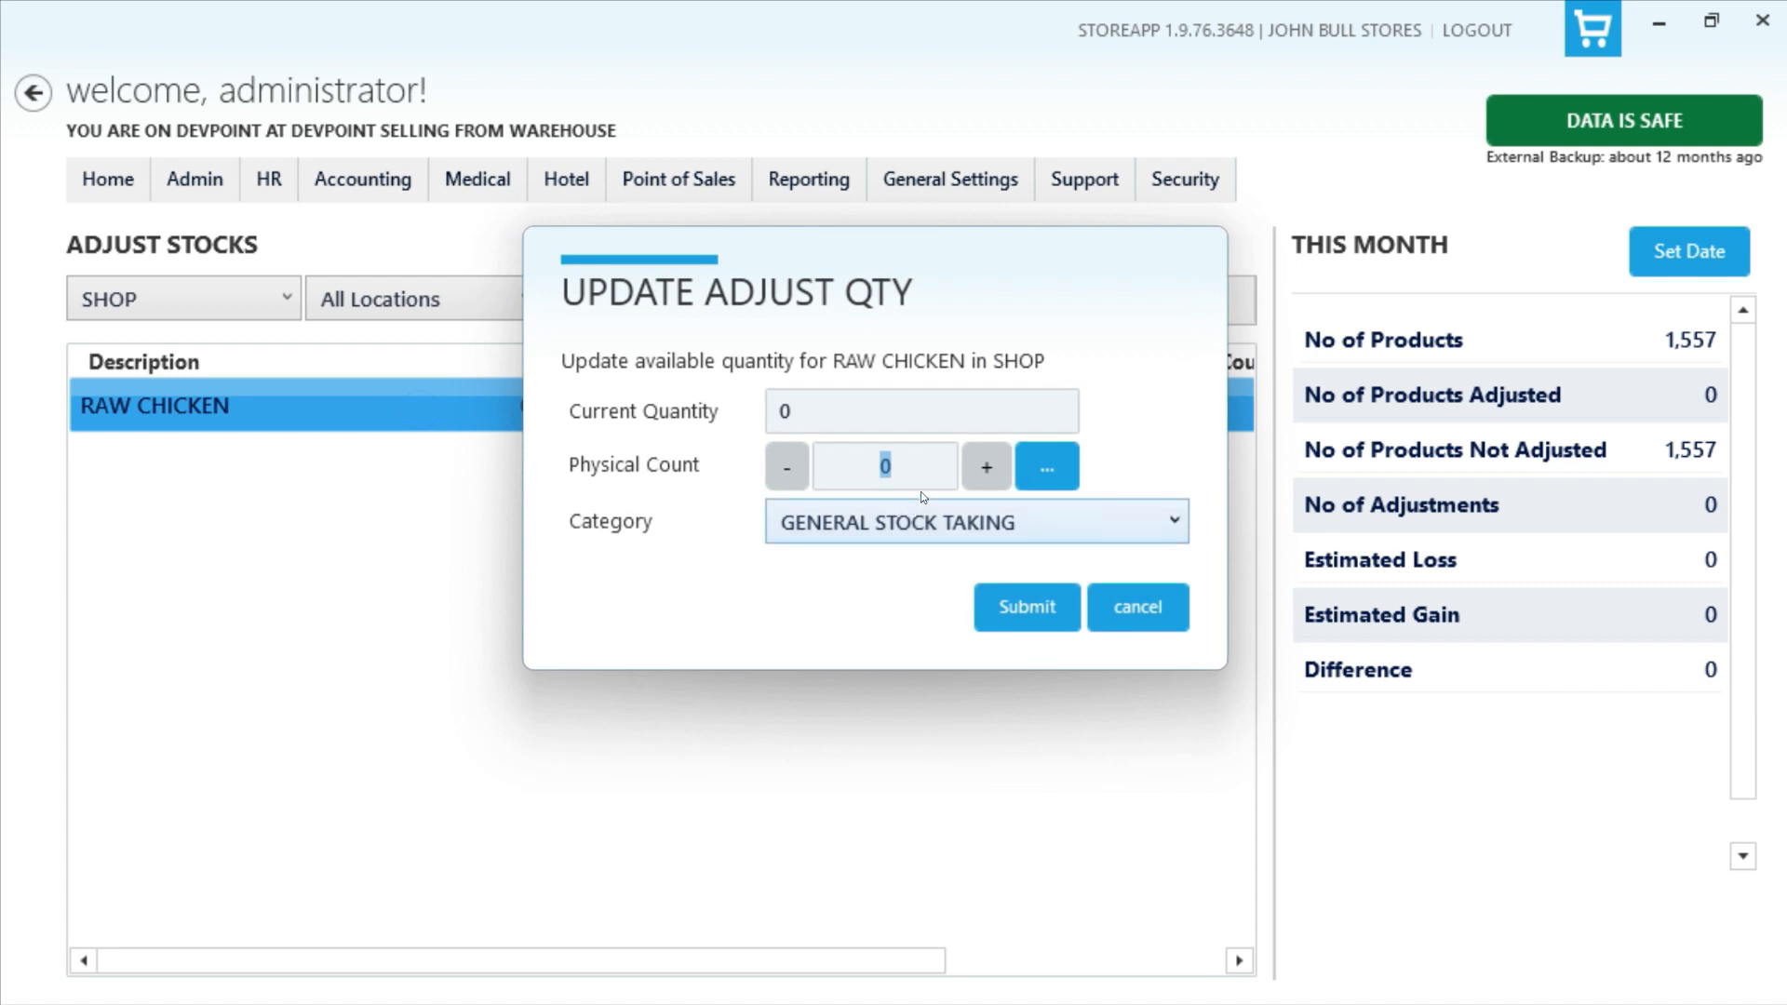
pyautogui.write('25')
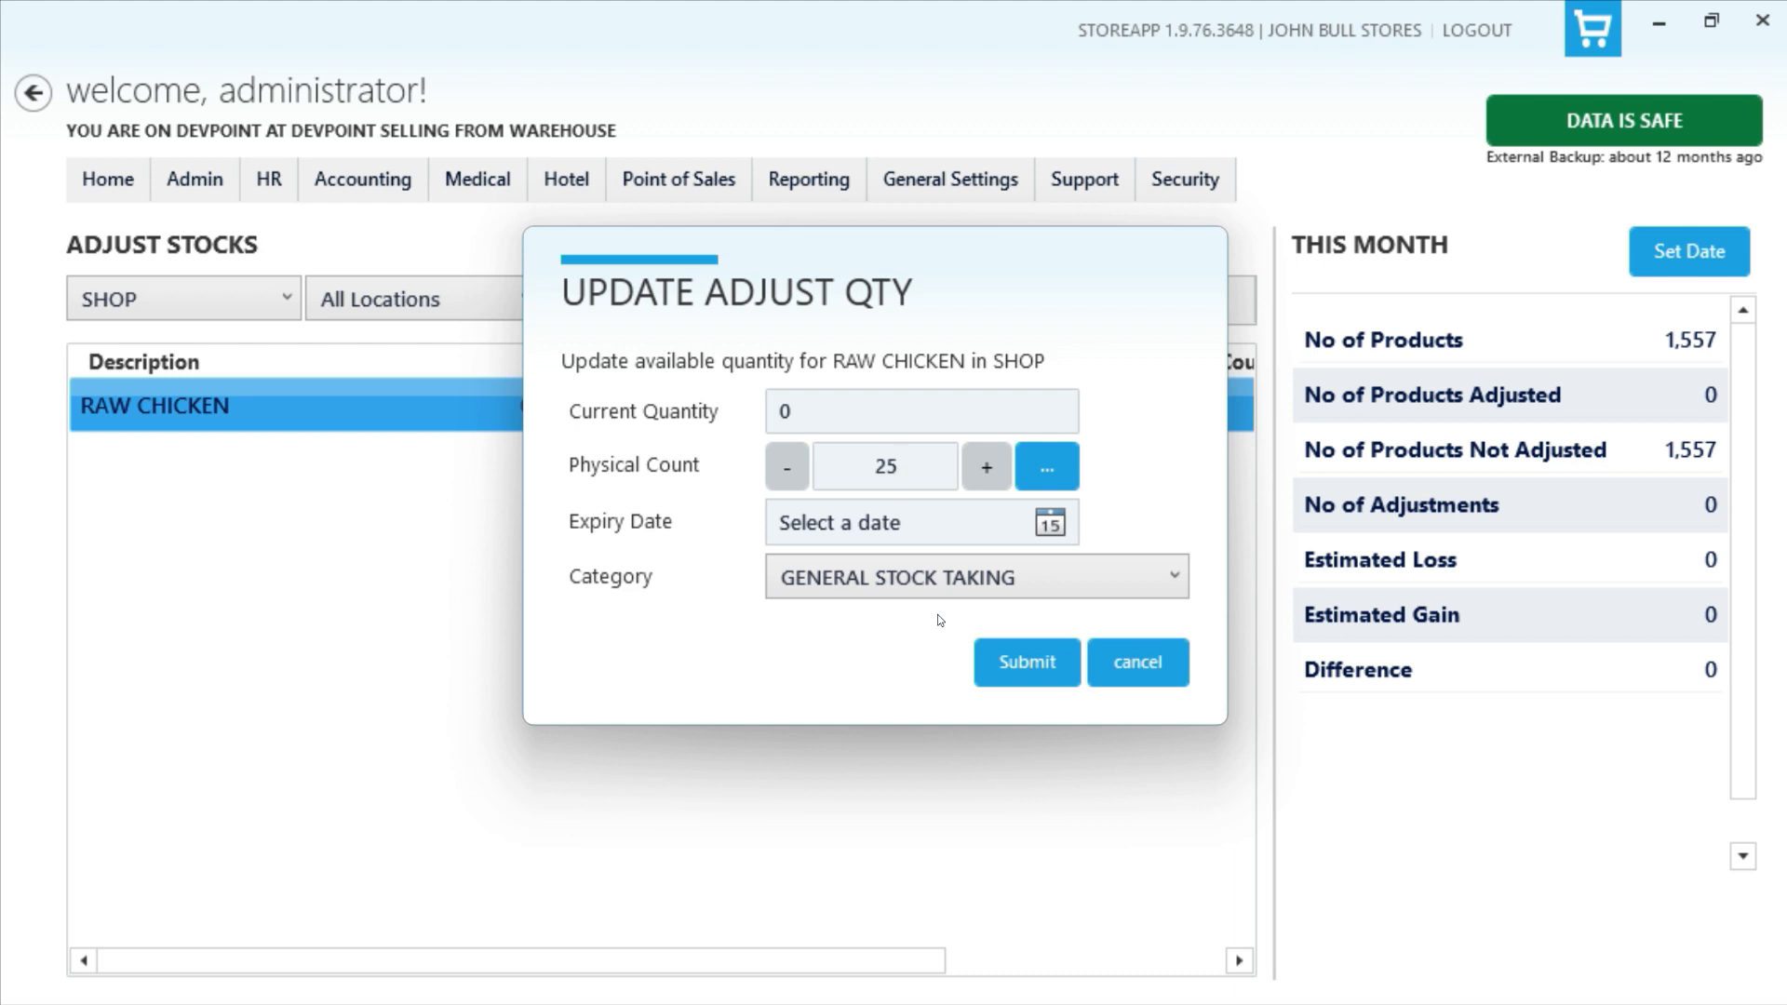
pyautogui.click(1152, 662)
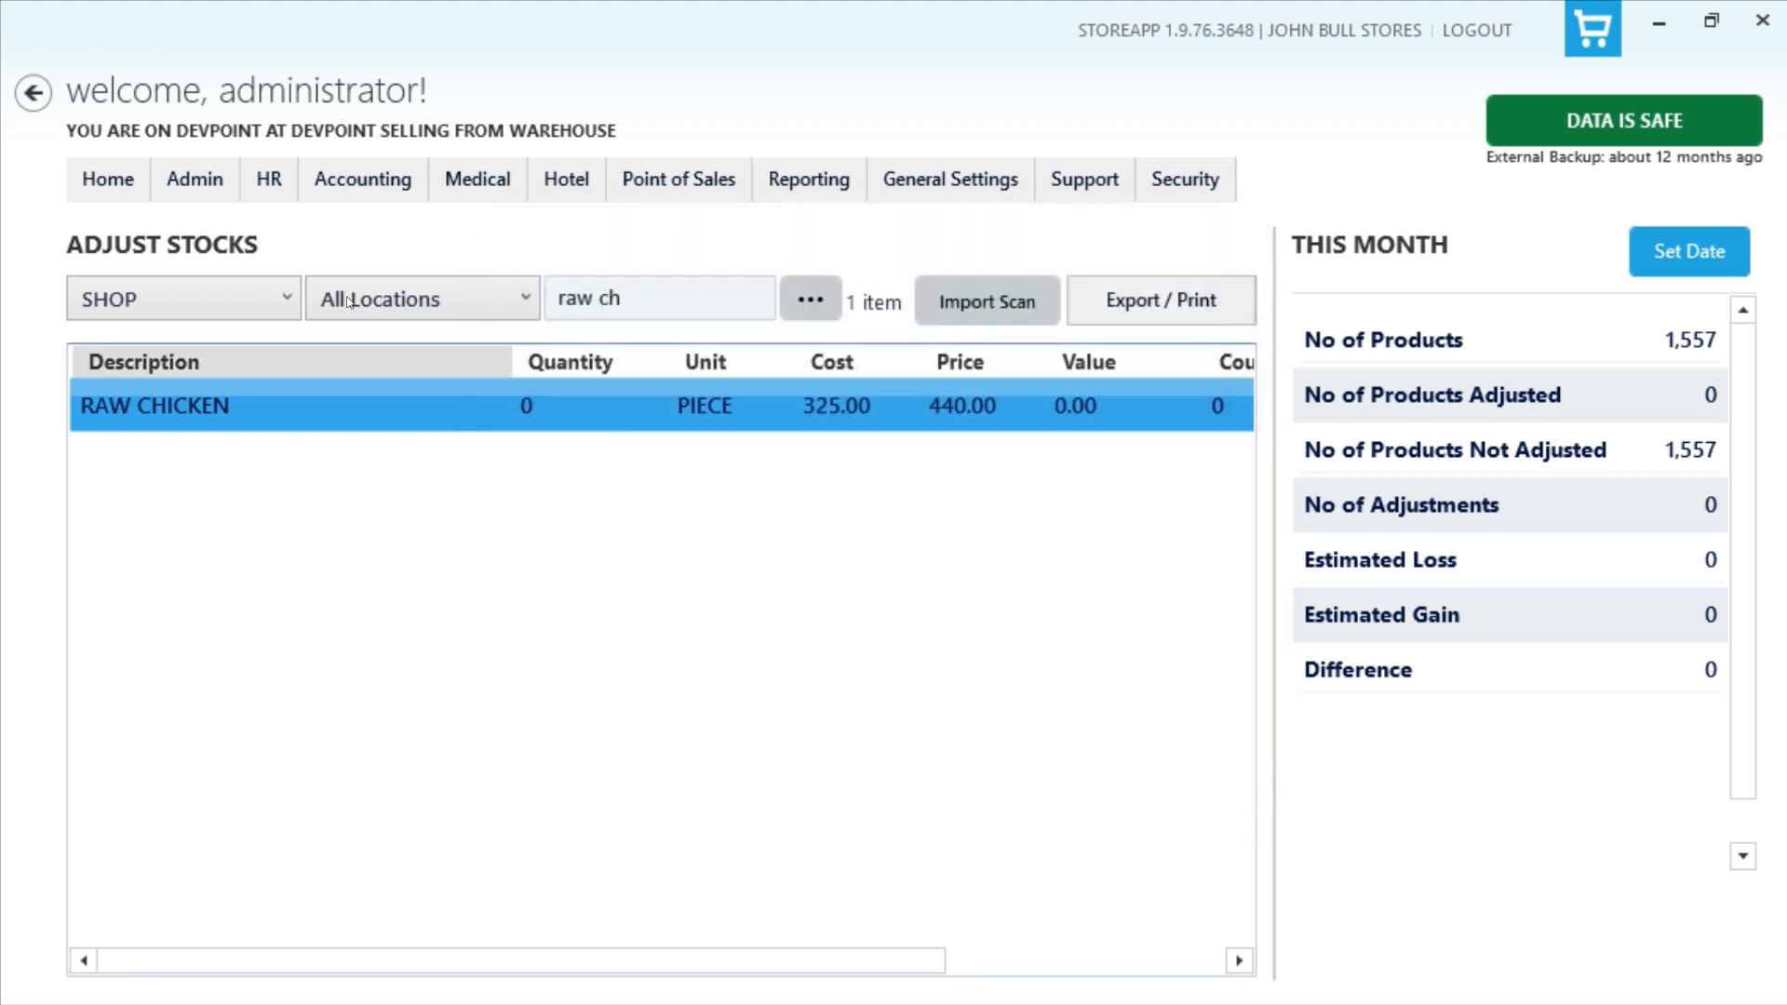
# Step: Open Purchase Stocks and accept WAREHOUSE as the store to supply
pyautogui.click(220, 182)
pyautogui.moveTo(282, 265)
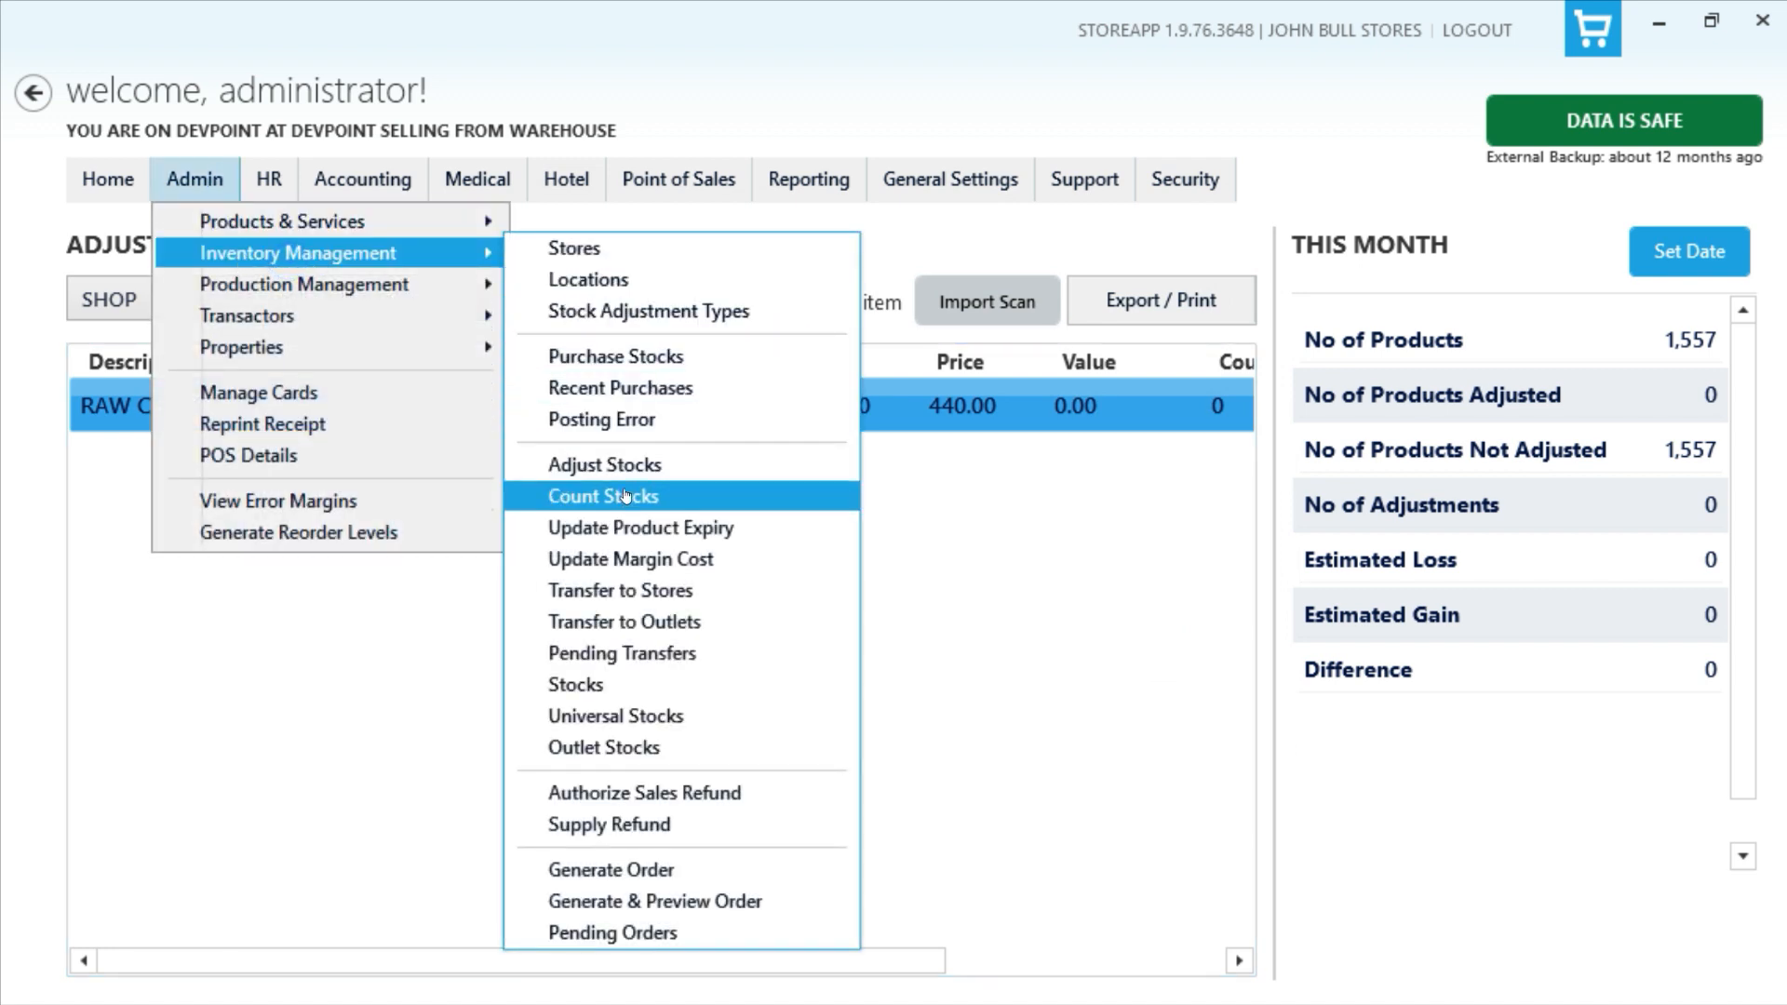
pyautogui.click(663, 370)
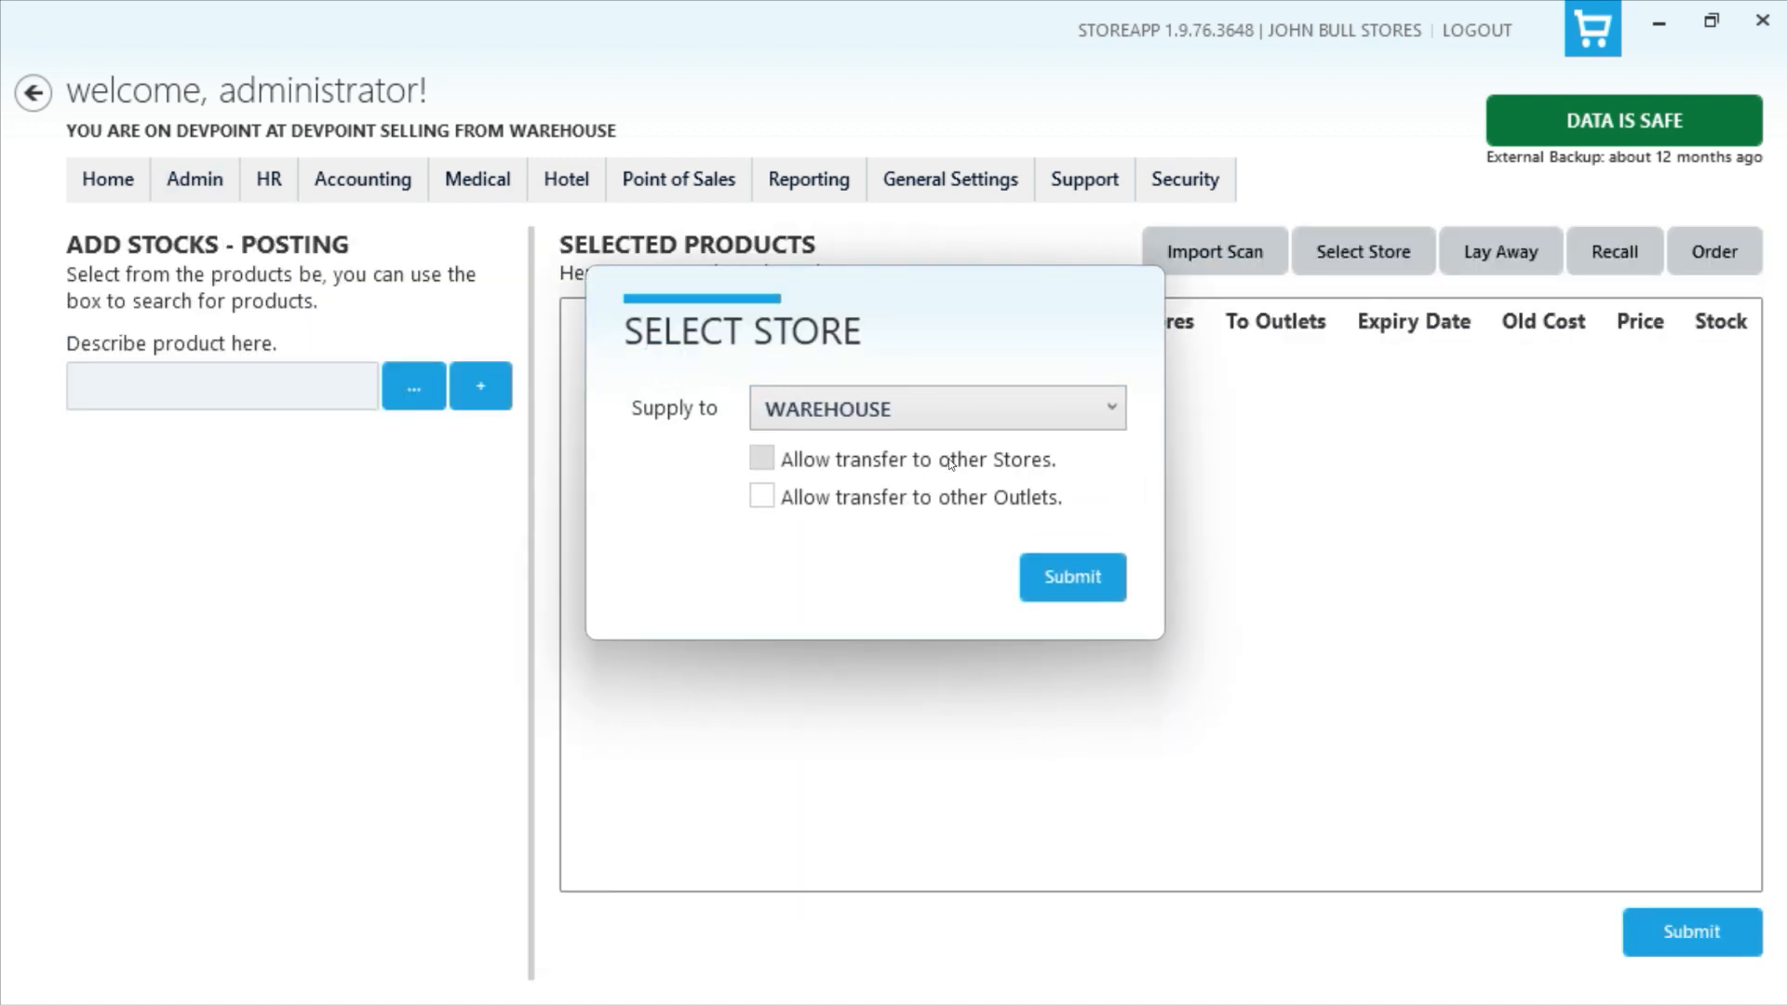
pyautogui.click(1030, 405)
pyautogui.click(1059, 599)
pyautogui.click(1059, 599)
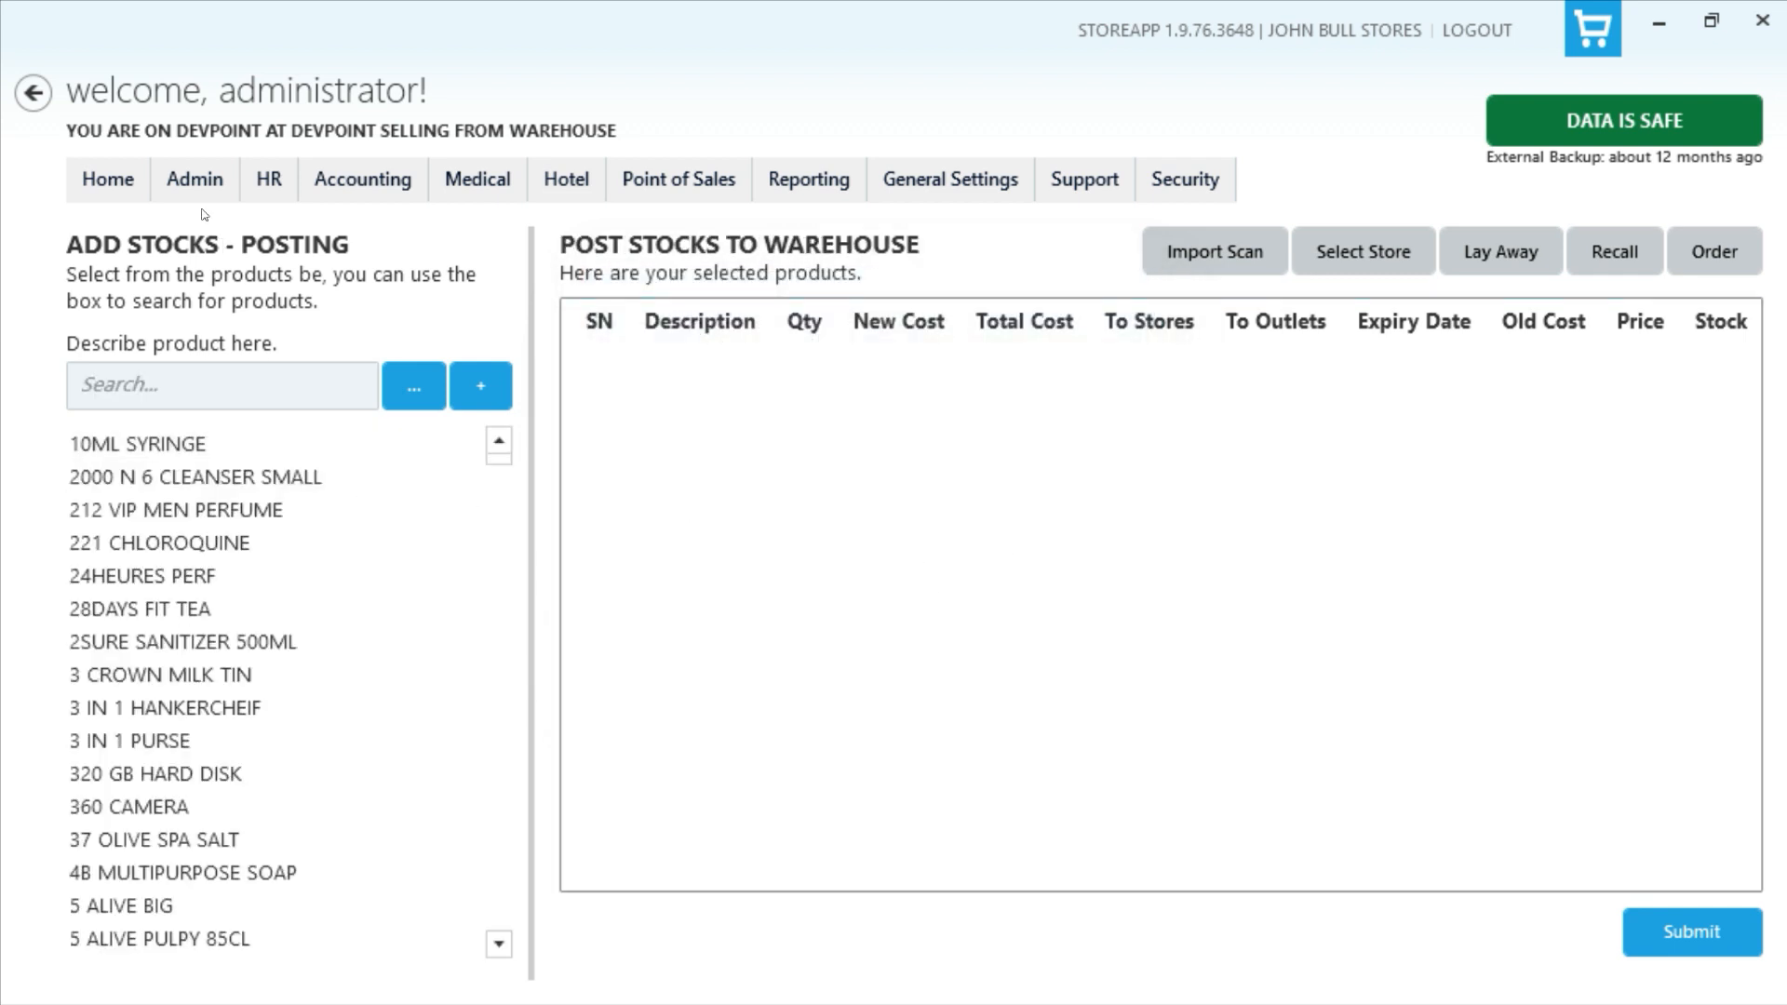
# Step: Open Transfer to Stores and filter the WAREHOUSE products by "raw"
pyautogui.click(194, 179)
pyautogui.moveTo(274, 253)
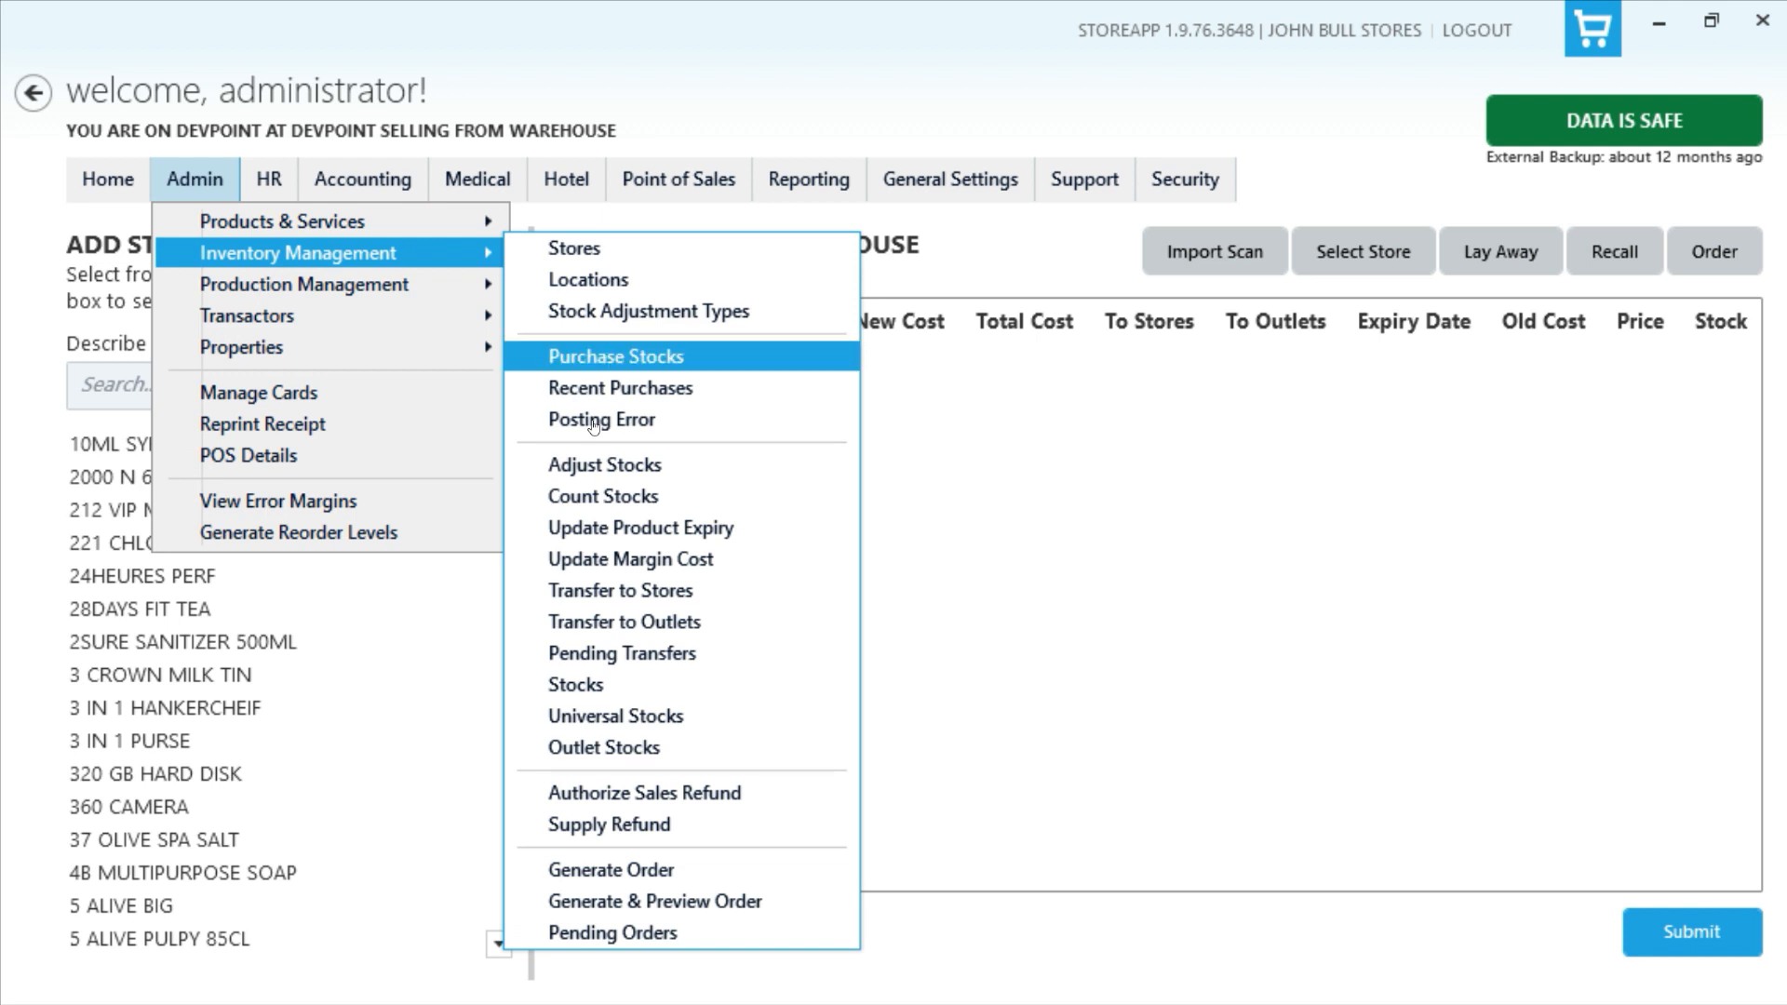
pyautogui.moveTo(404, 252)
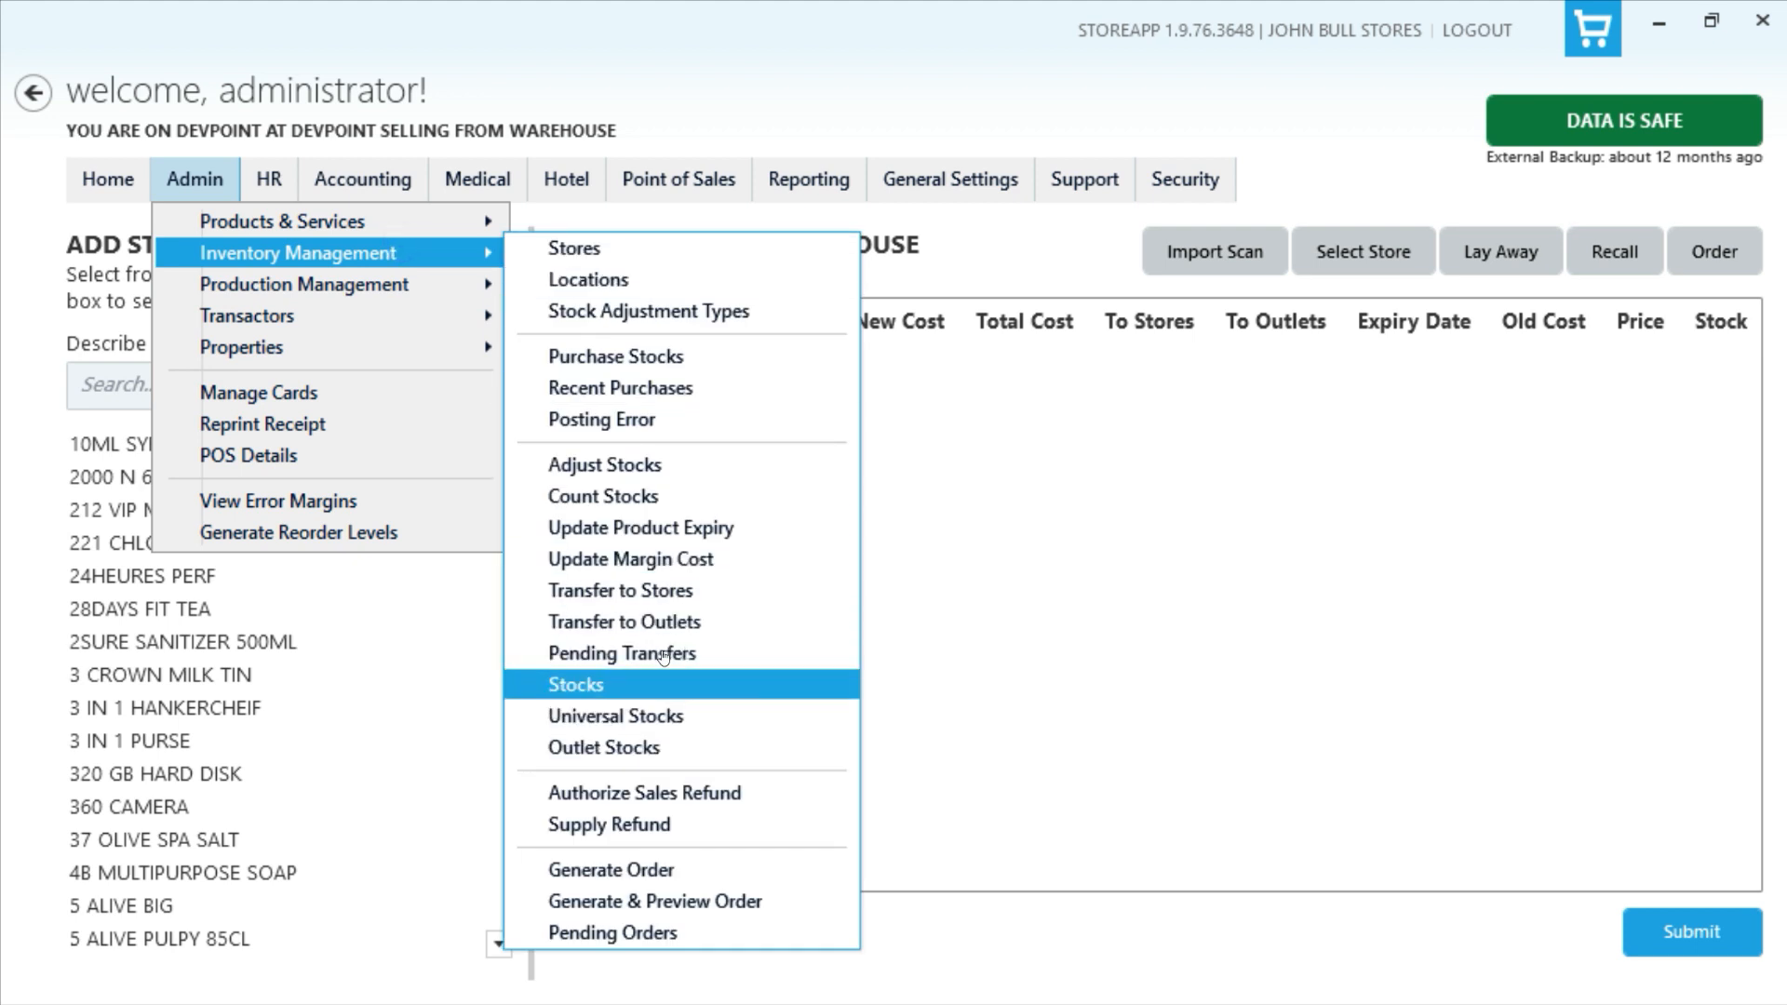
pyautogui.click(714, 603)
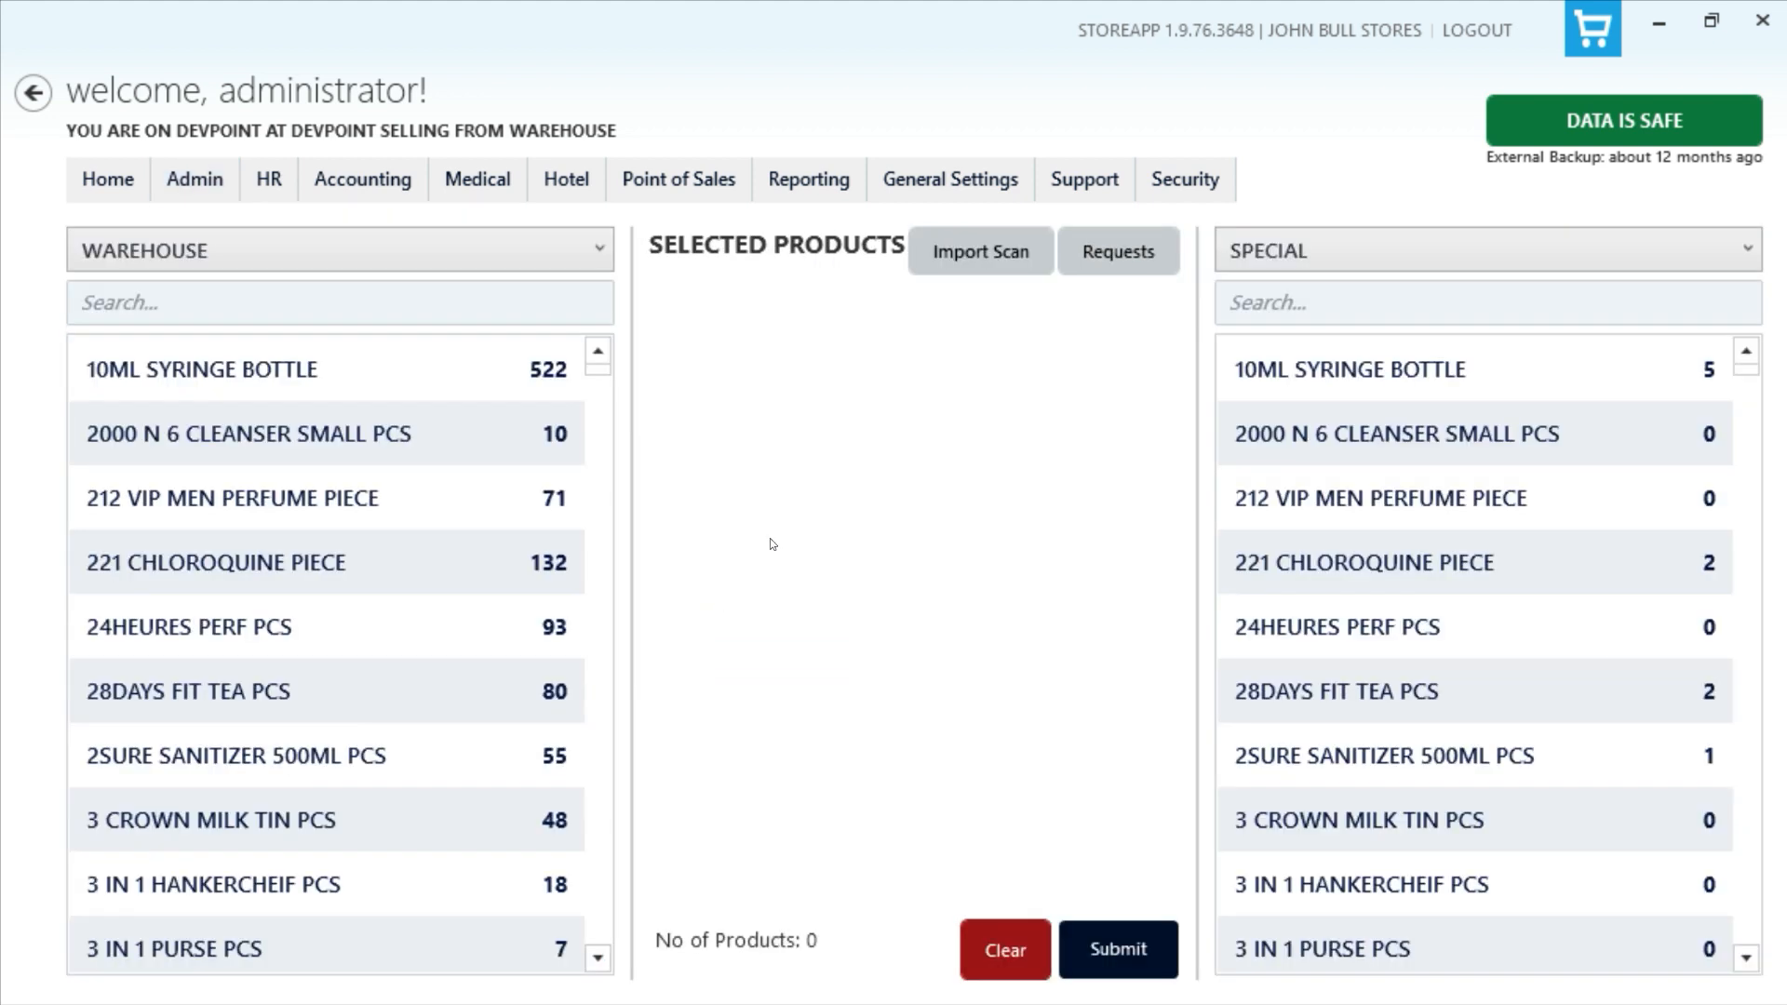
pyautogui.click(336, 291)
pyautogui.write('raw')
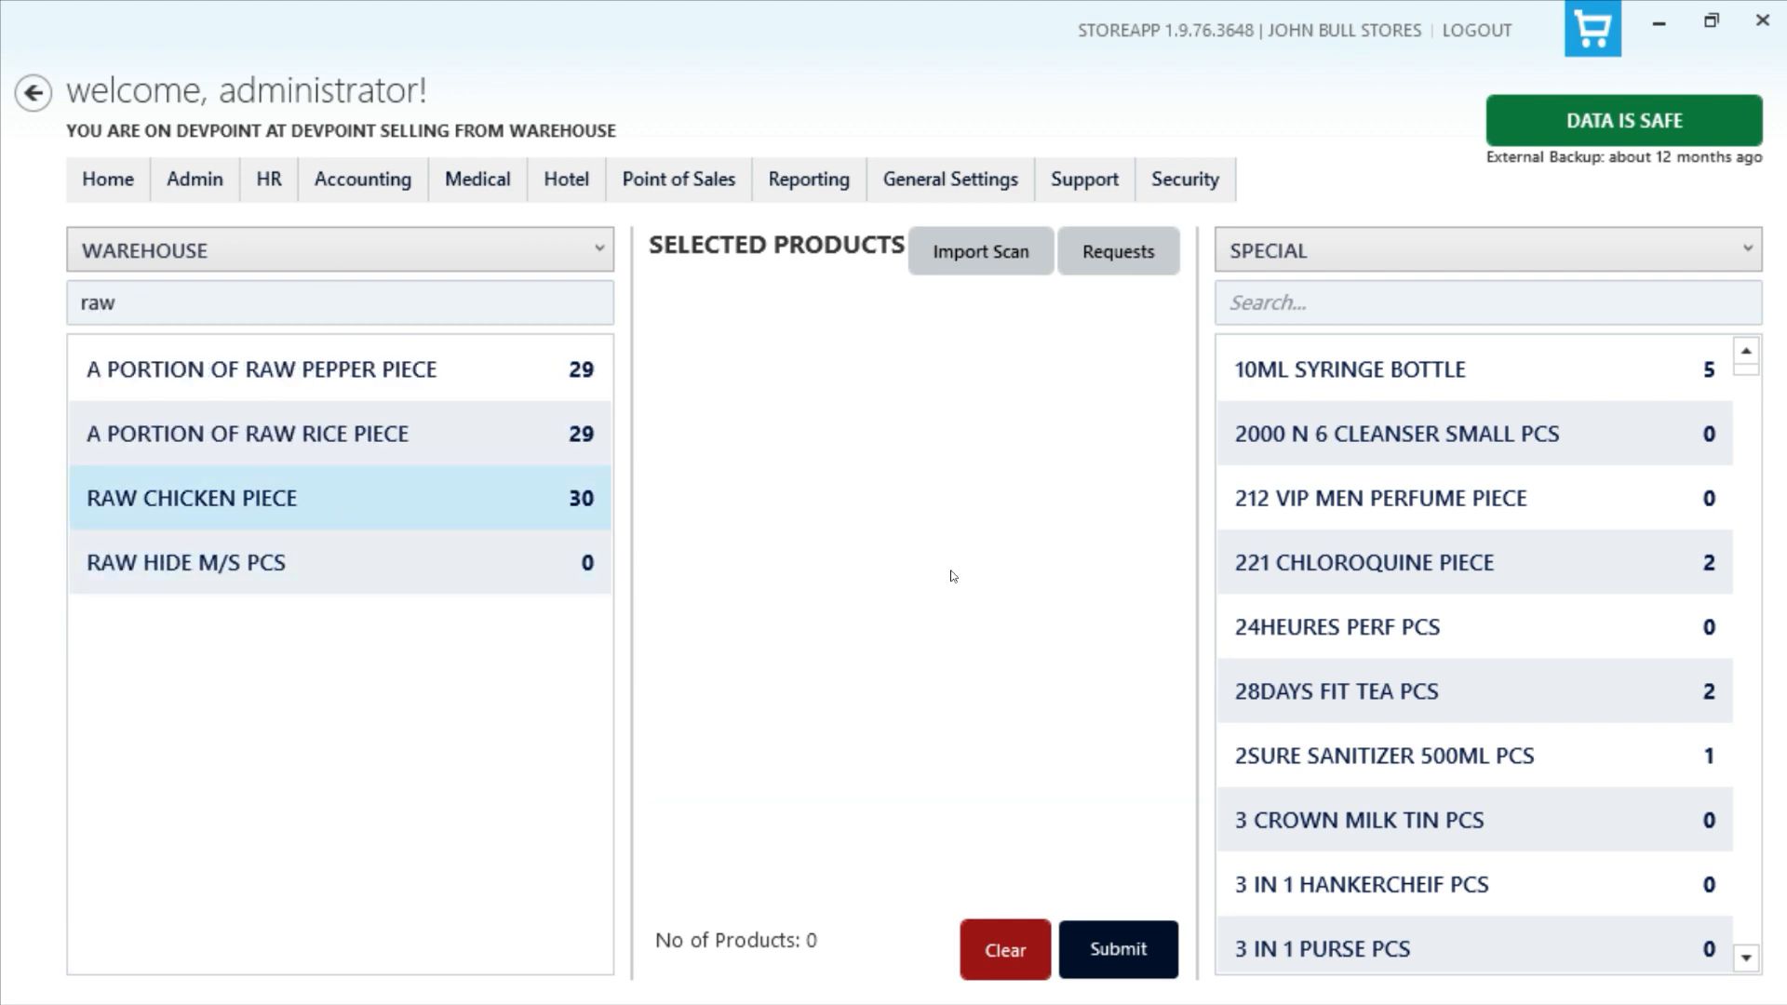
# Step: Set SHOP as the receiving store and find RAW CHICKEN there by filtering its products by "raw"
pyautogui.click(1359, 253)
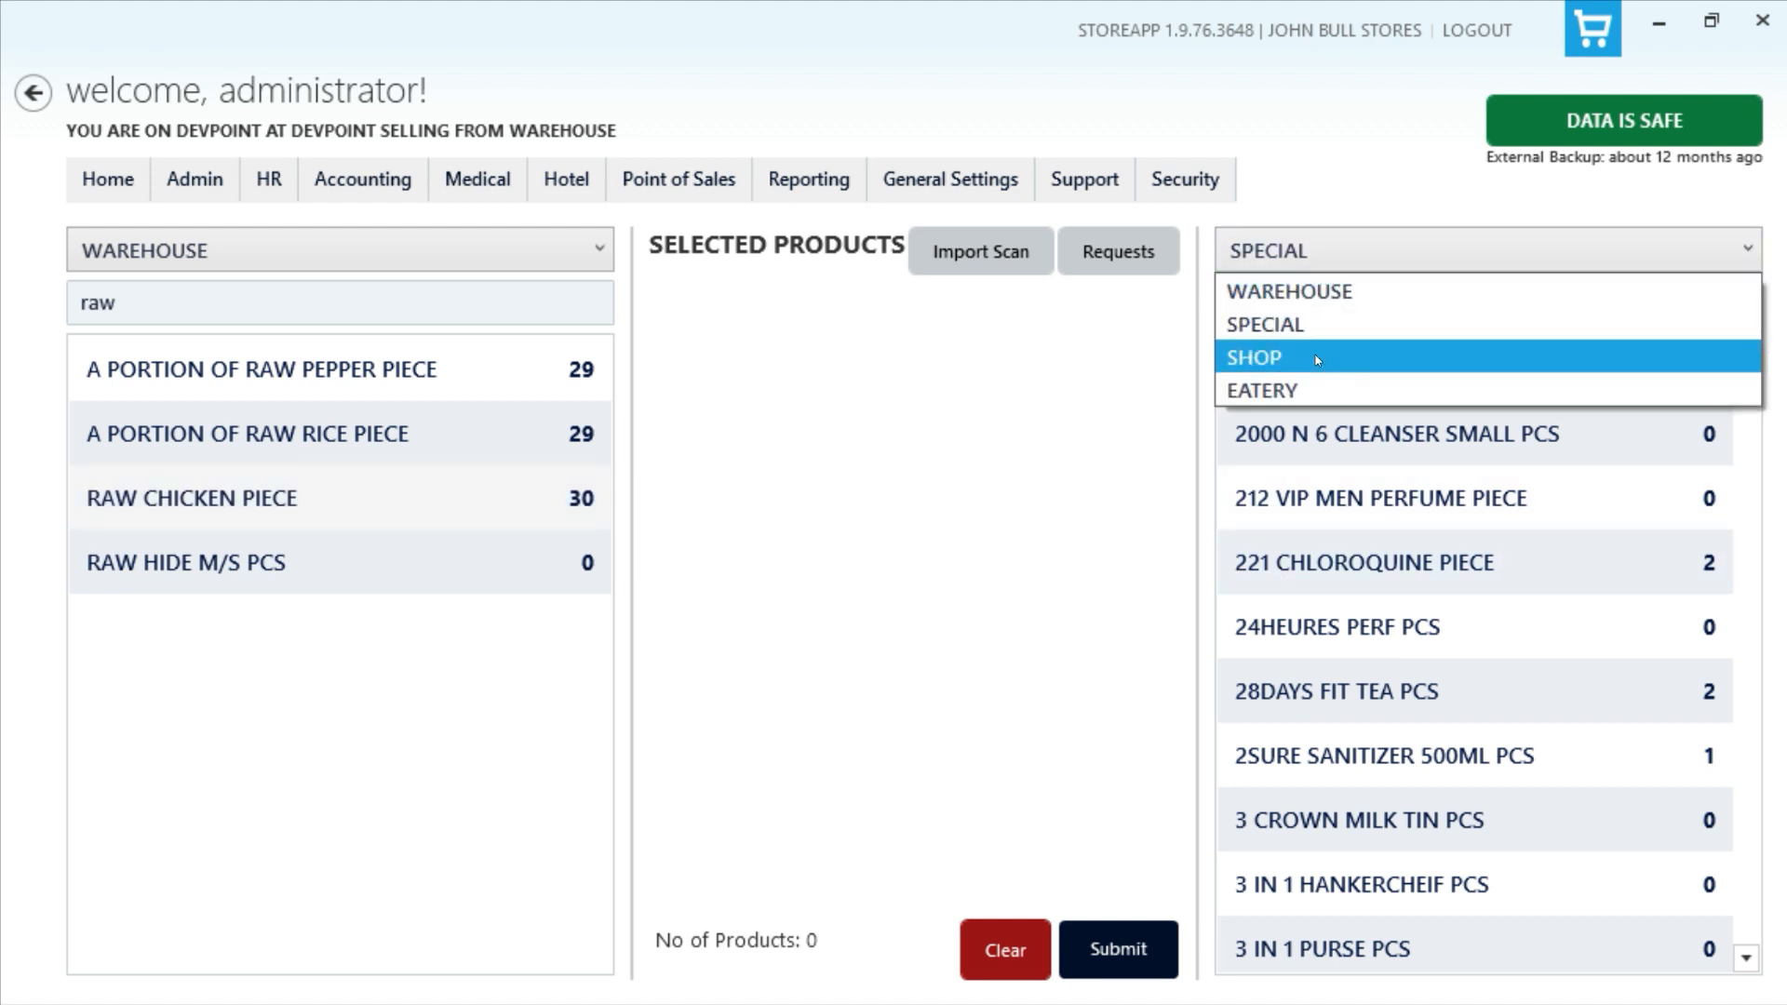
pyautogui.click(1326, 359)
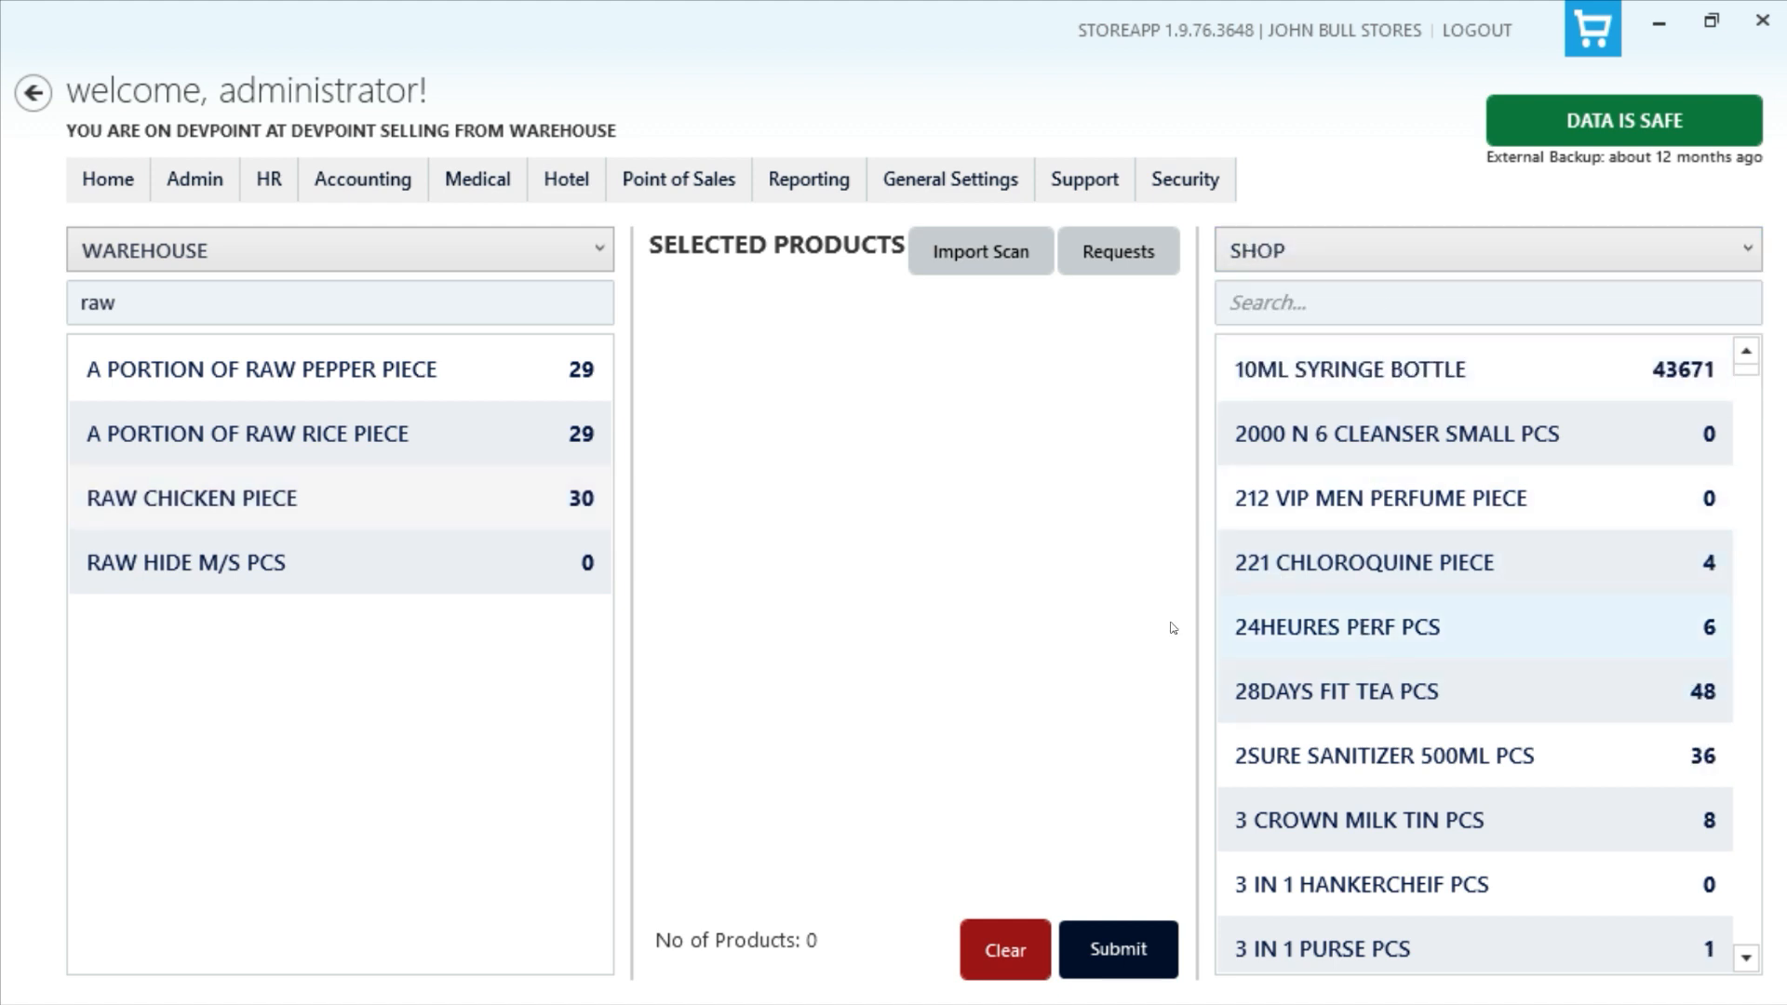
pyautogui.click(1391, 304)
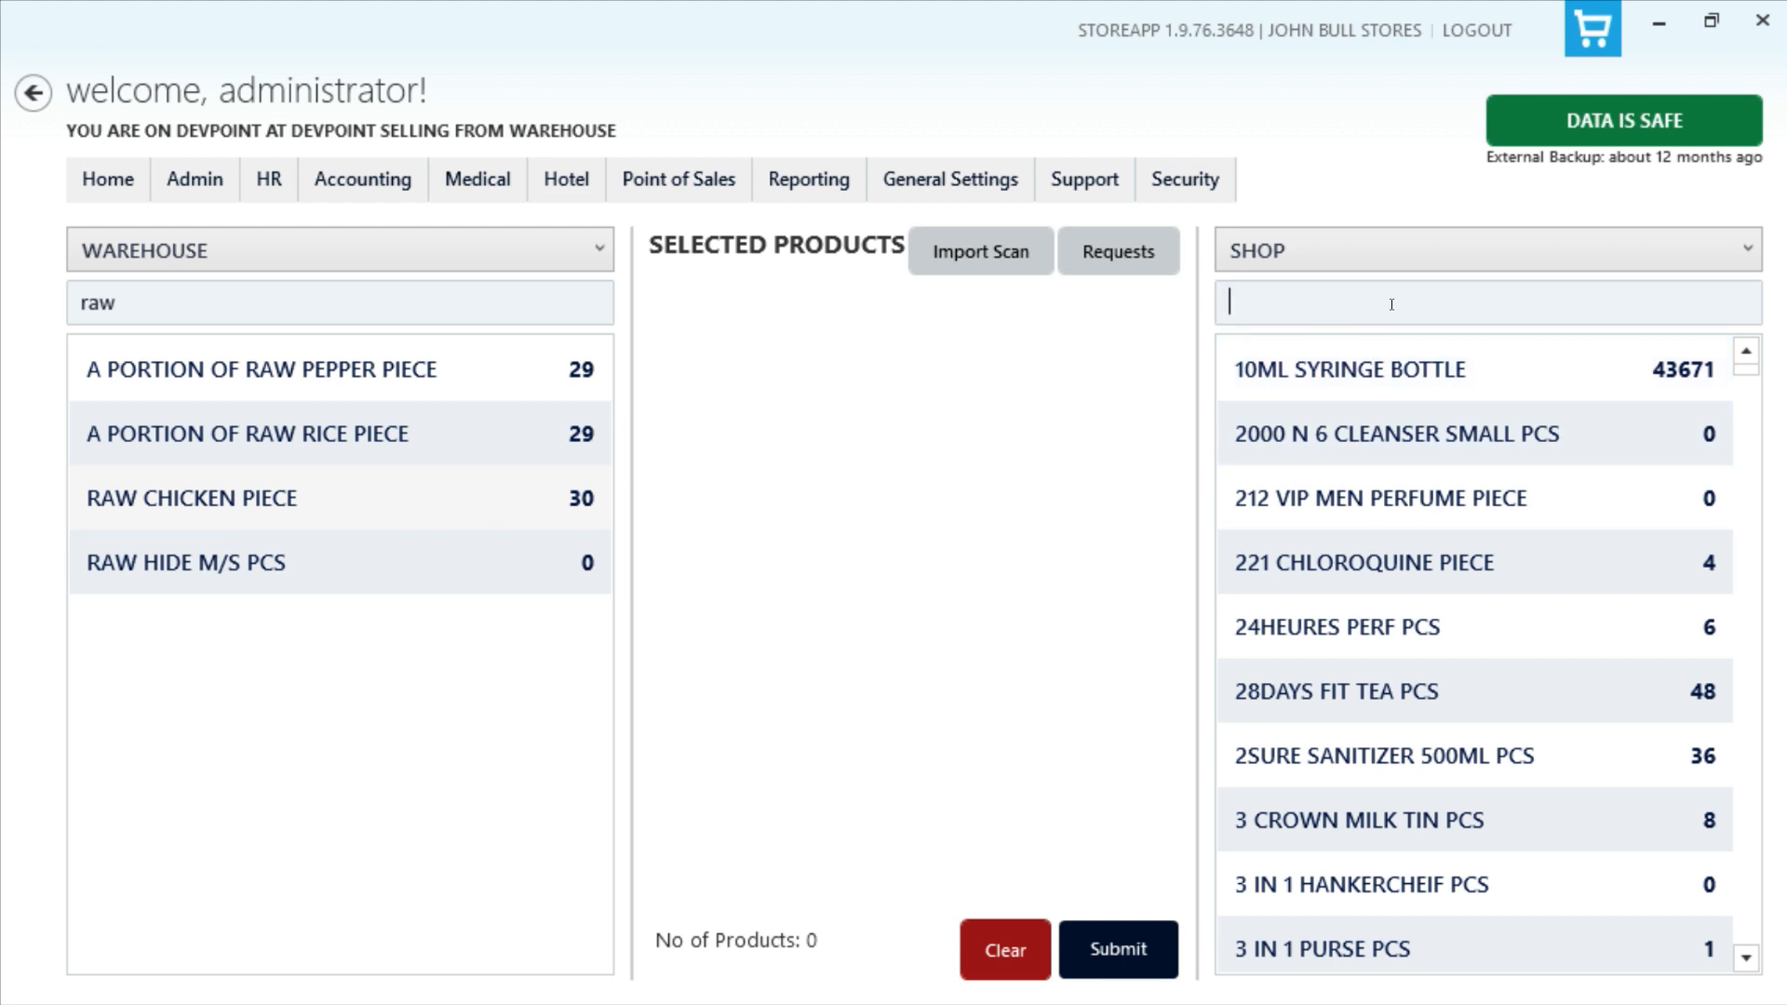
pyautogui.write('raw')
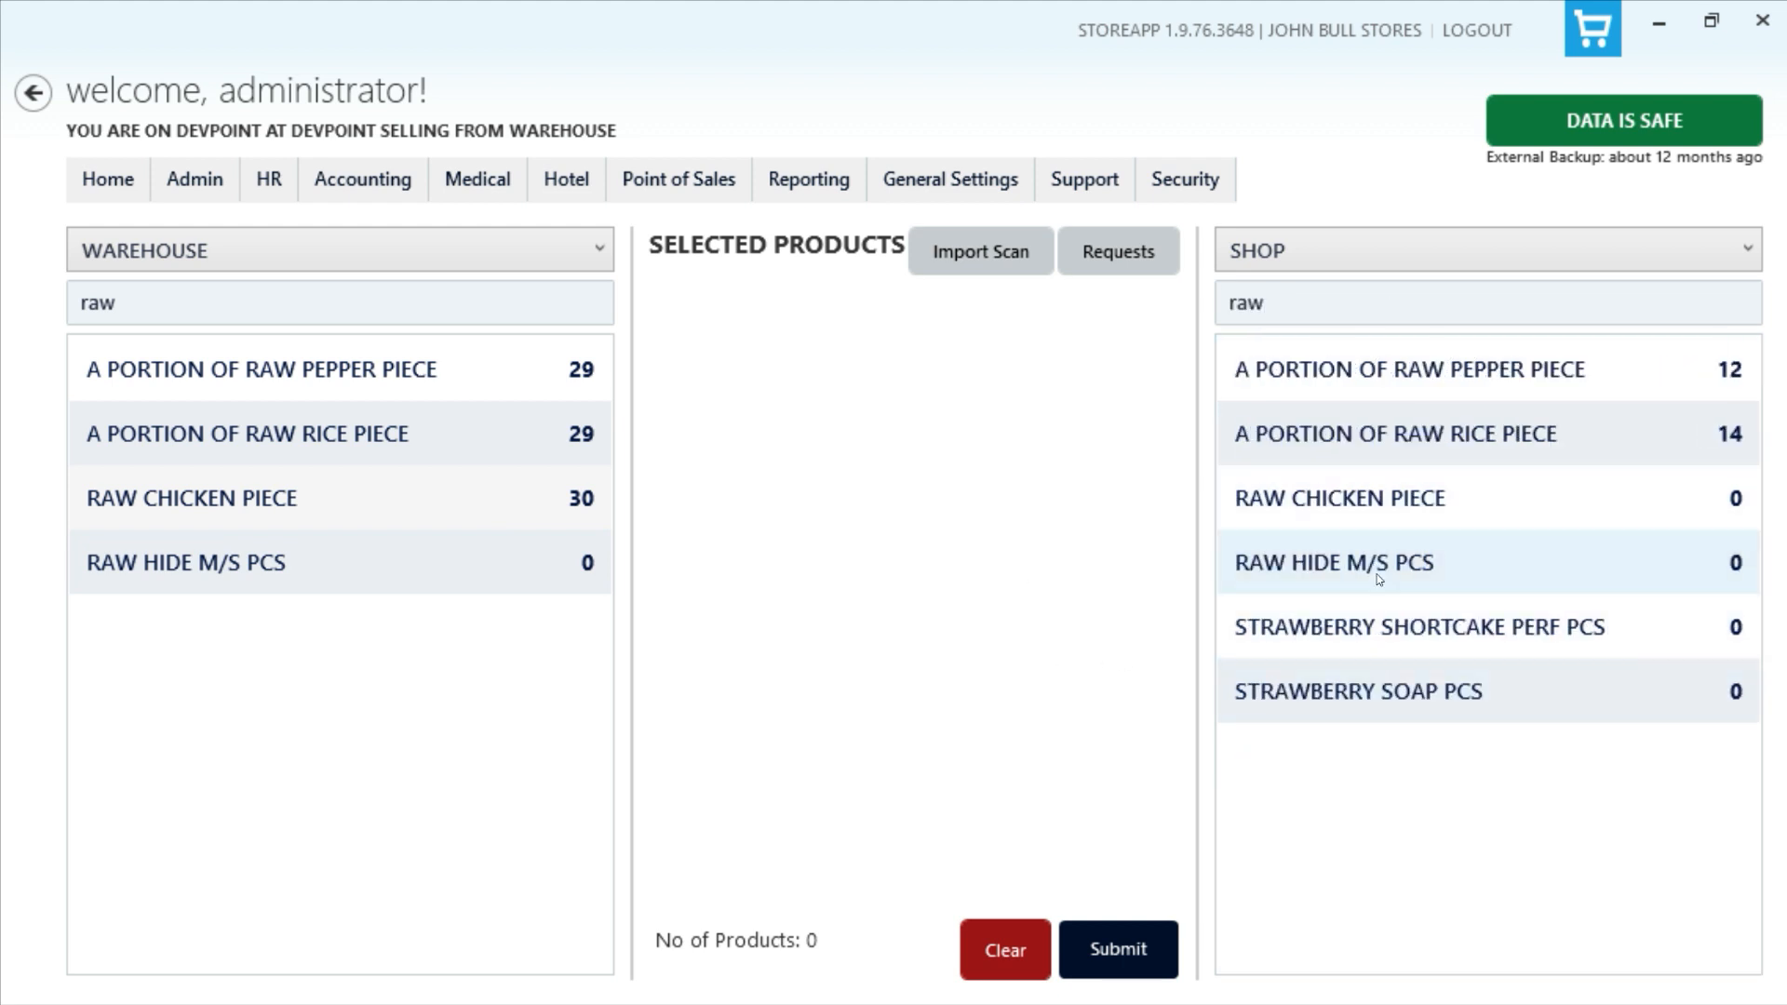
pyautogui.click(1407, 497)
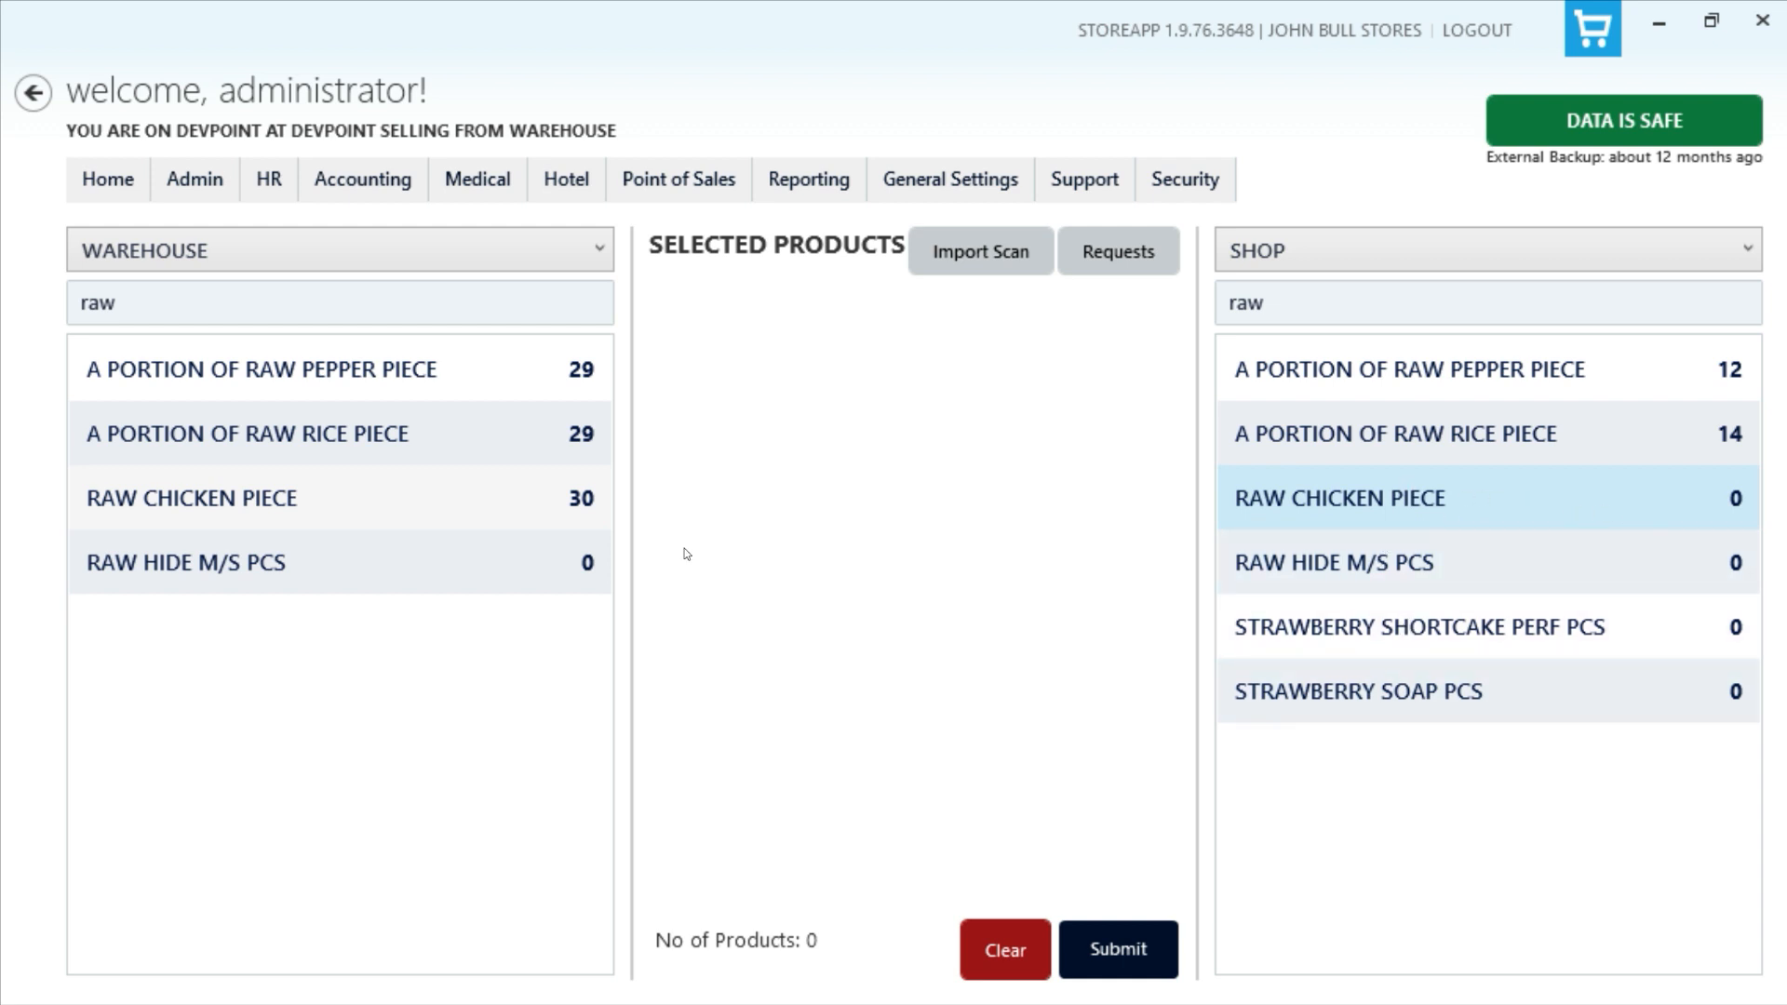
# Step: Transfer 10 pieces of RAW CHICKEN from WAREHOUSE to SHOP and complete the print size selection for the transfer
pyautogui.doubleClick(407, 495)
pyautogui.click(888, 560)
pyautogui.write('10')
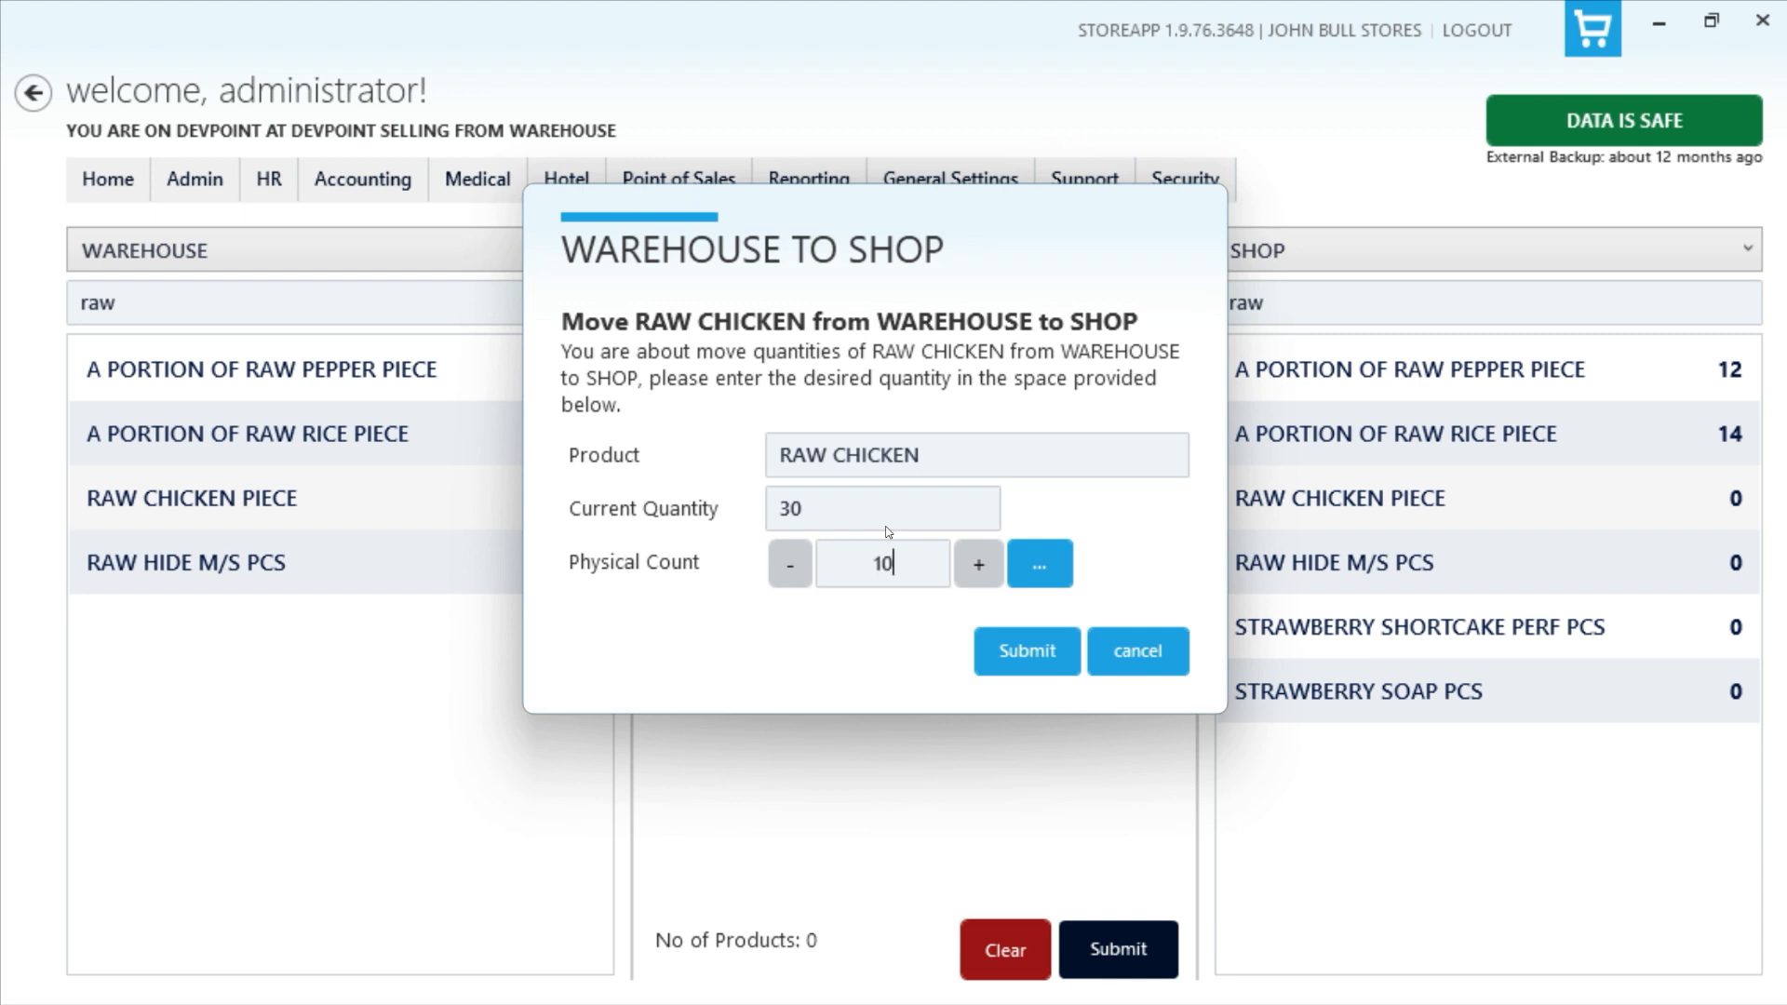
pyautogui.click(1016, 661)
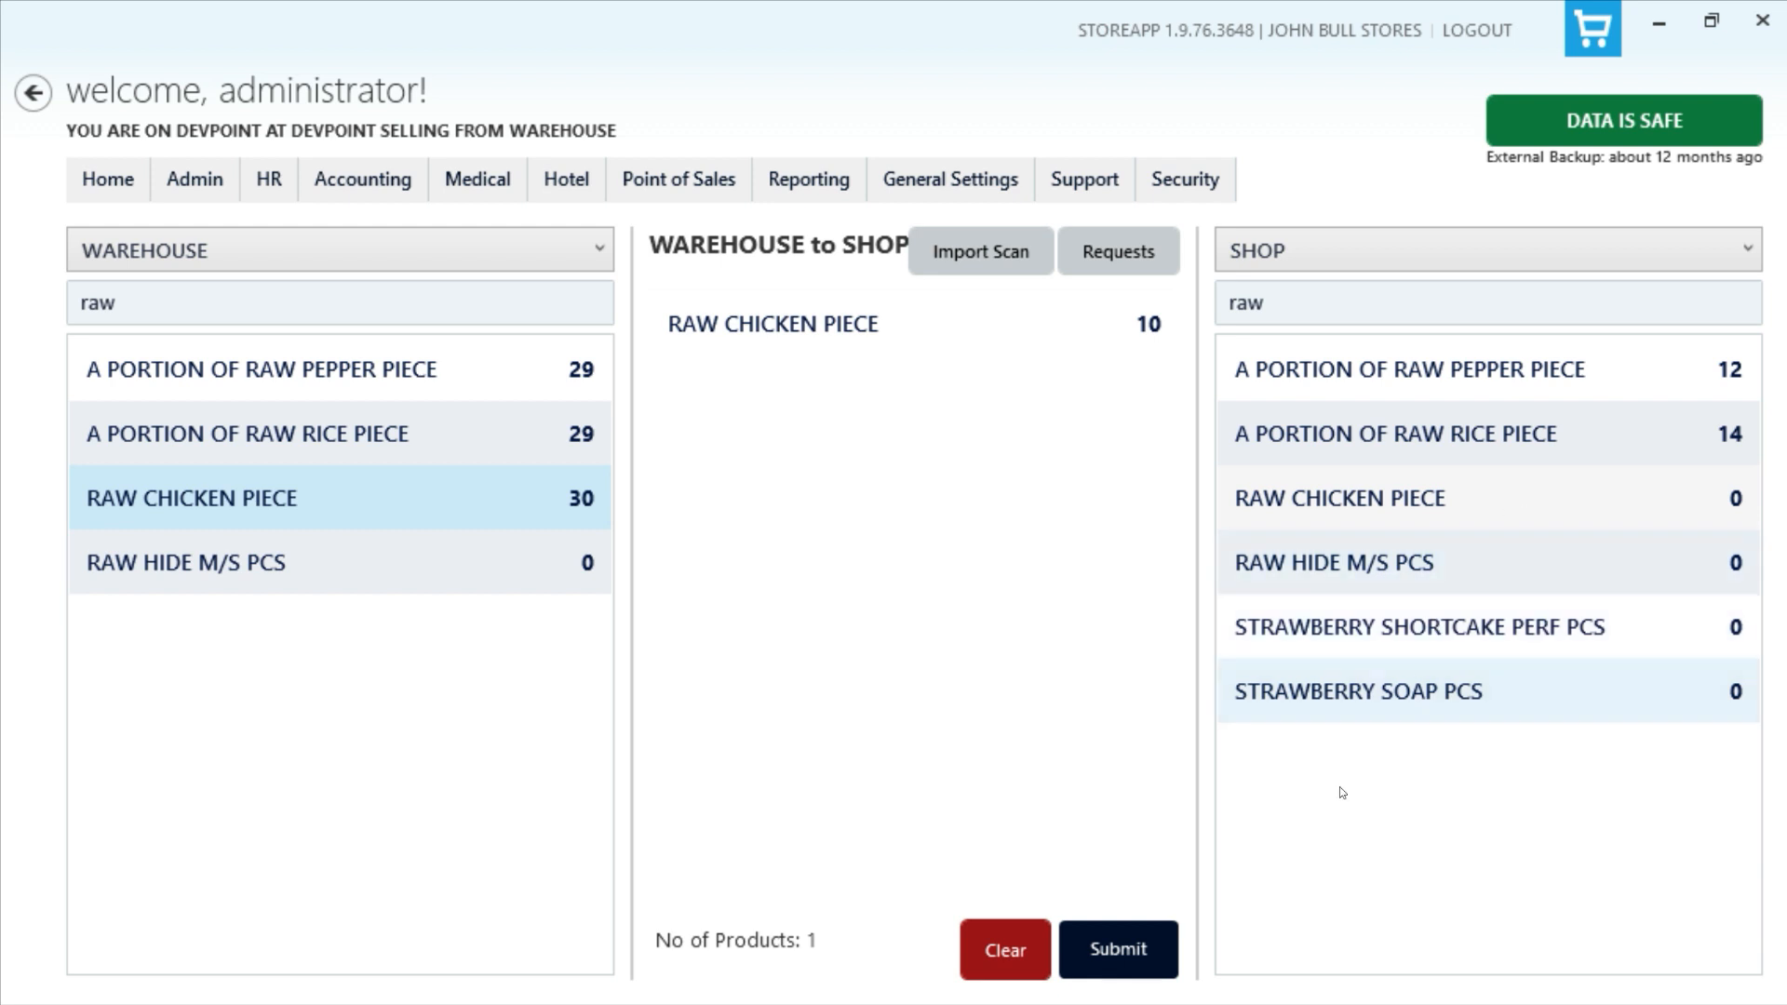
pyautogui.click(1119, 950)
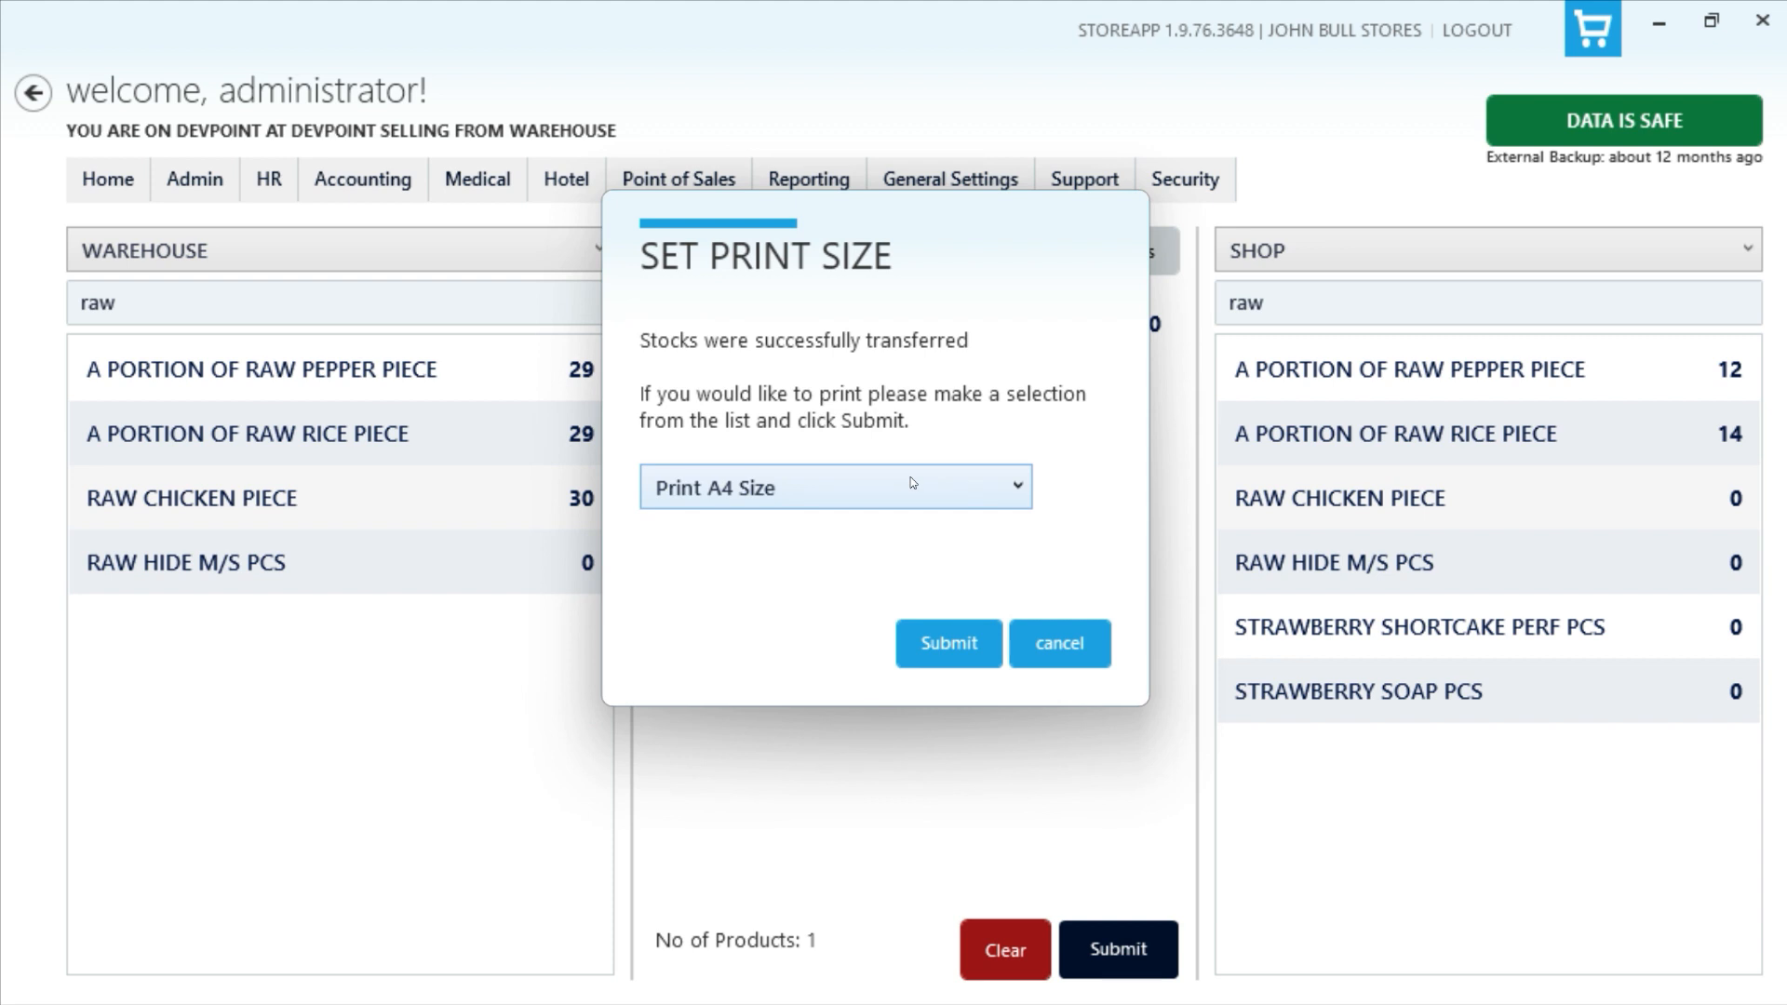
pyautogui.click(923, 507)
pyautogui.click(735, 523)
pyautogui.click(968, 656)
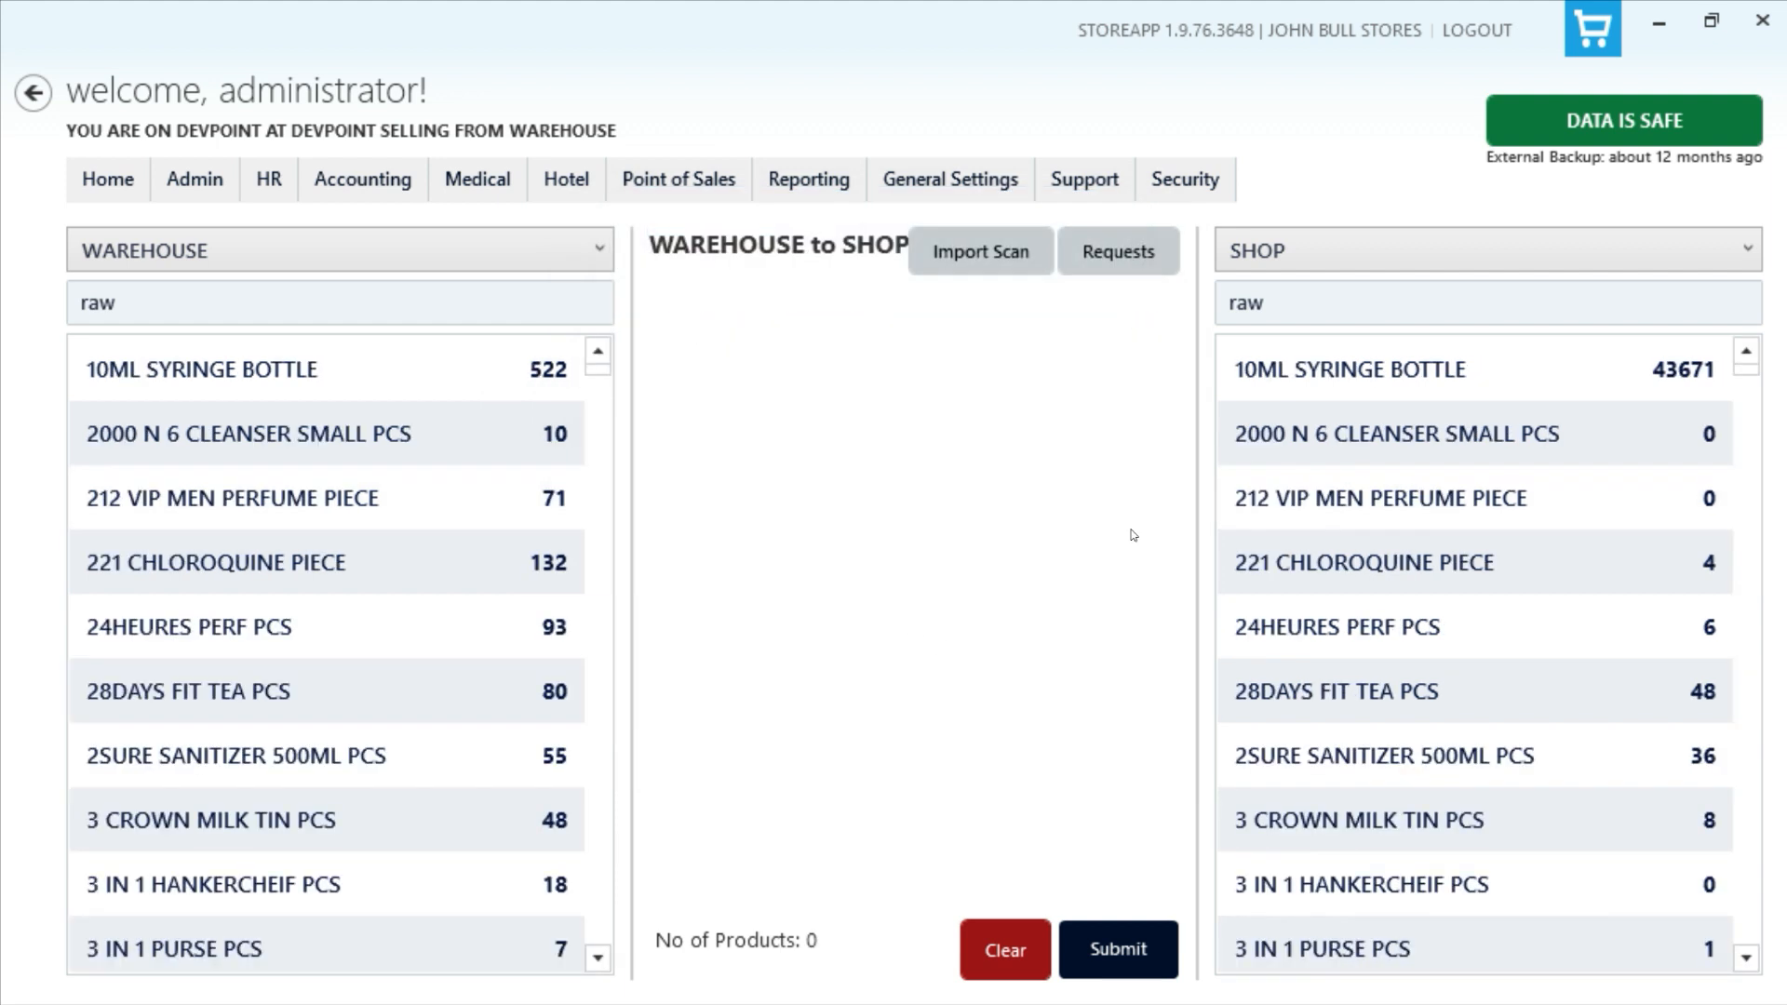
# Step: Filter the SHOP products by "raw c" to check the RAW CHICKEN quantity after the transfer
pyautogui.click(1368, 314)
pyautogui.write('c')
pyautogui.click(1522, 390)
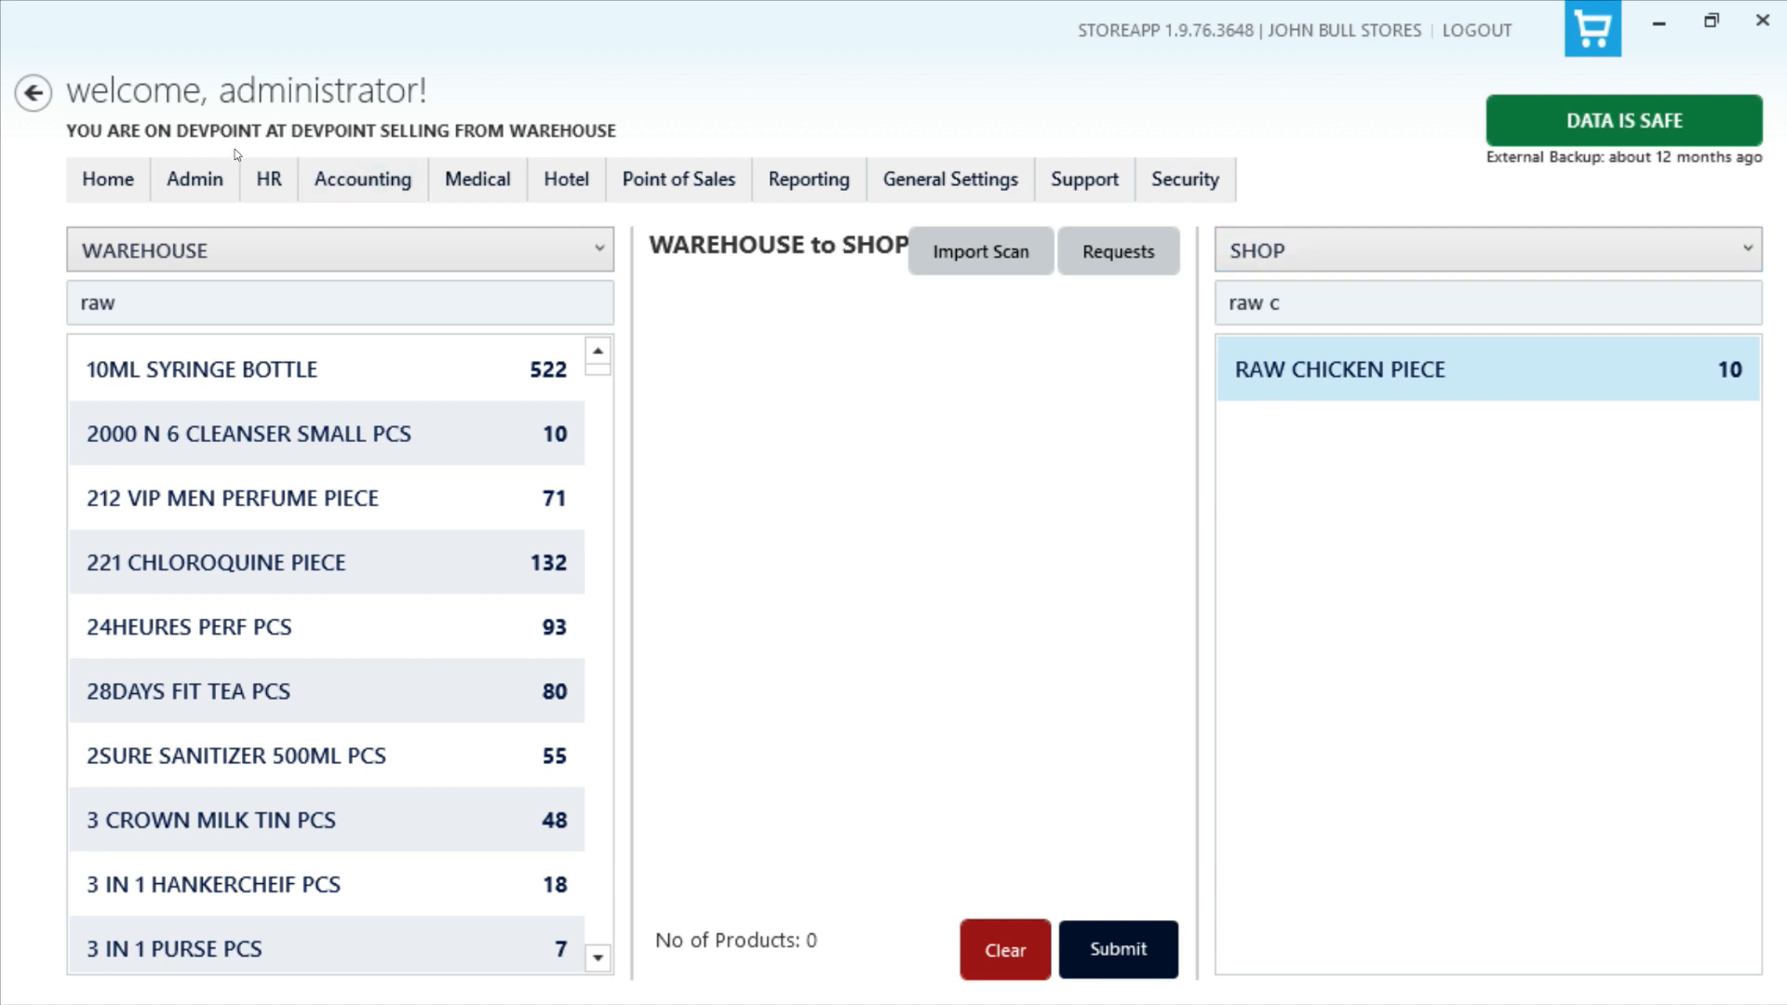
# Step: Open the pending COOKED RICE WITH STEW AND CHICKEN production in Productions and start it with SHOP as the store
pyautogui.click(179, 177)
pyautogui.moveTo(250, 284)
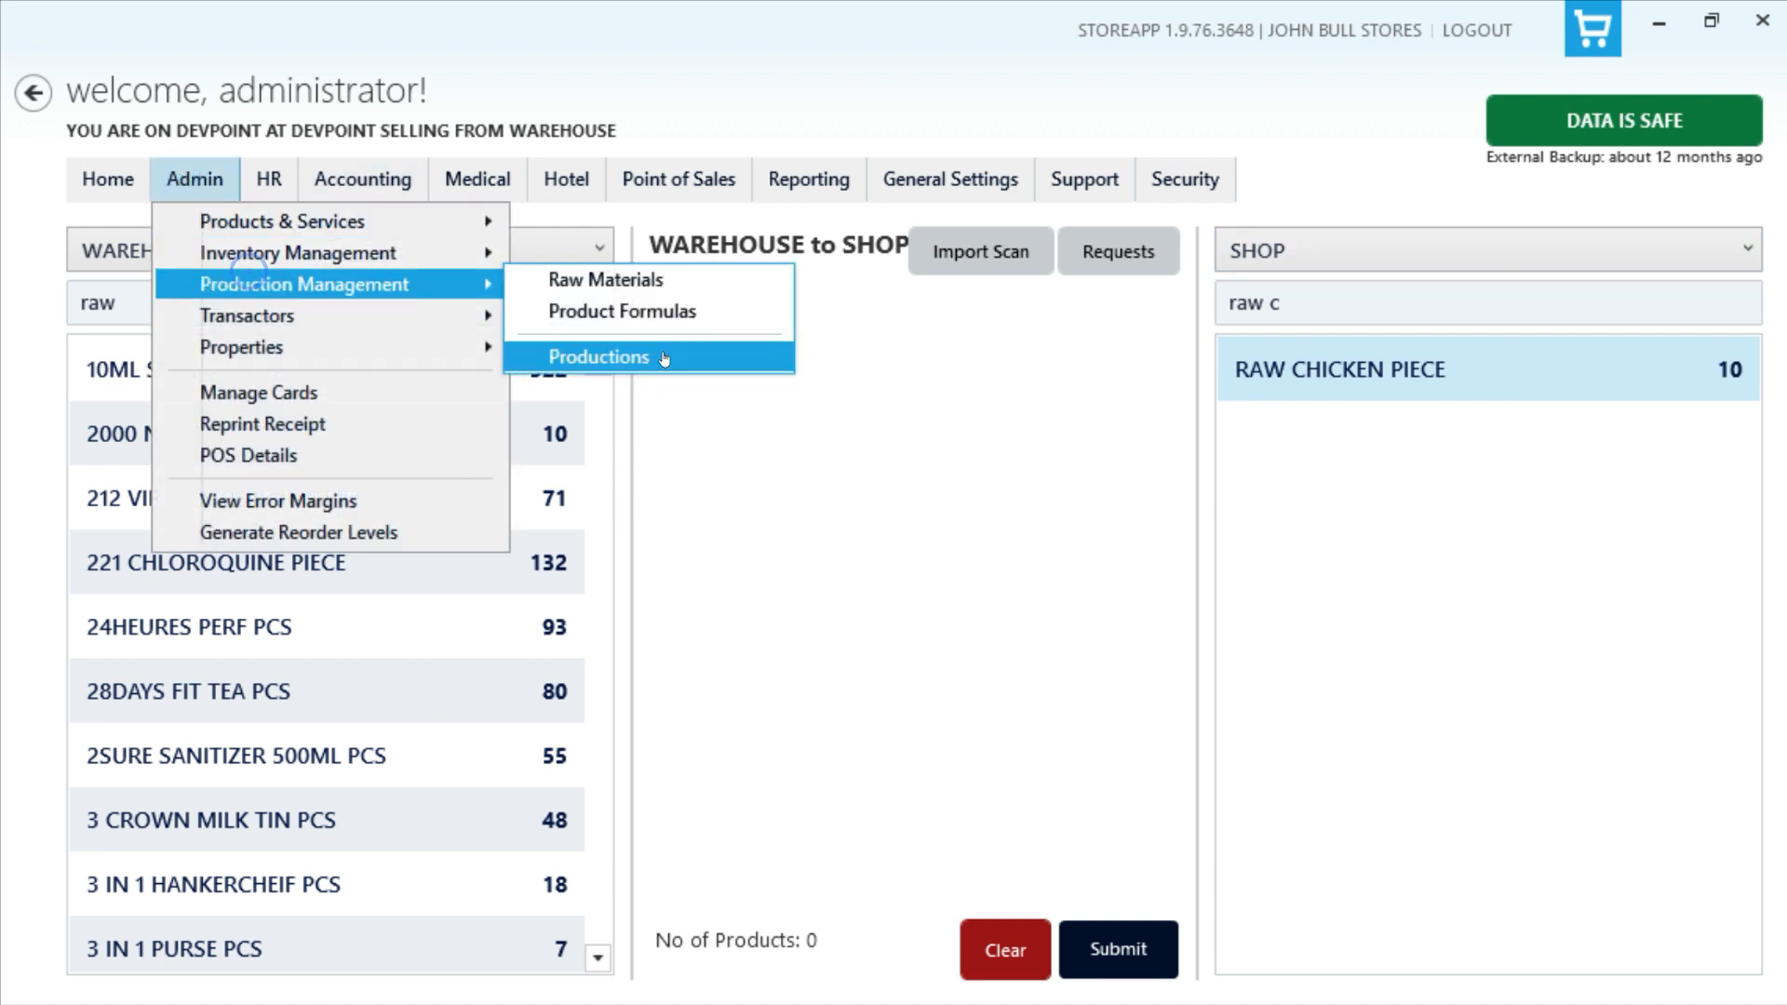
pyautogui.click(668, 356)
pyautogui.doubleClick(1109, 398)
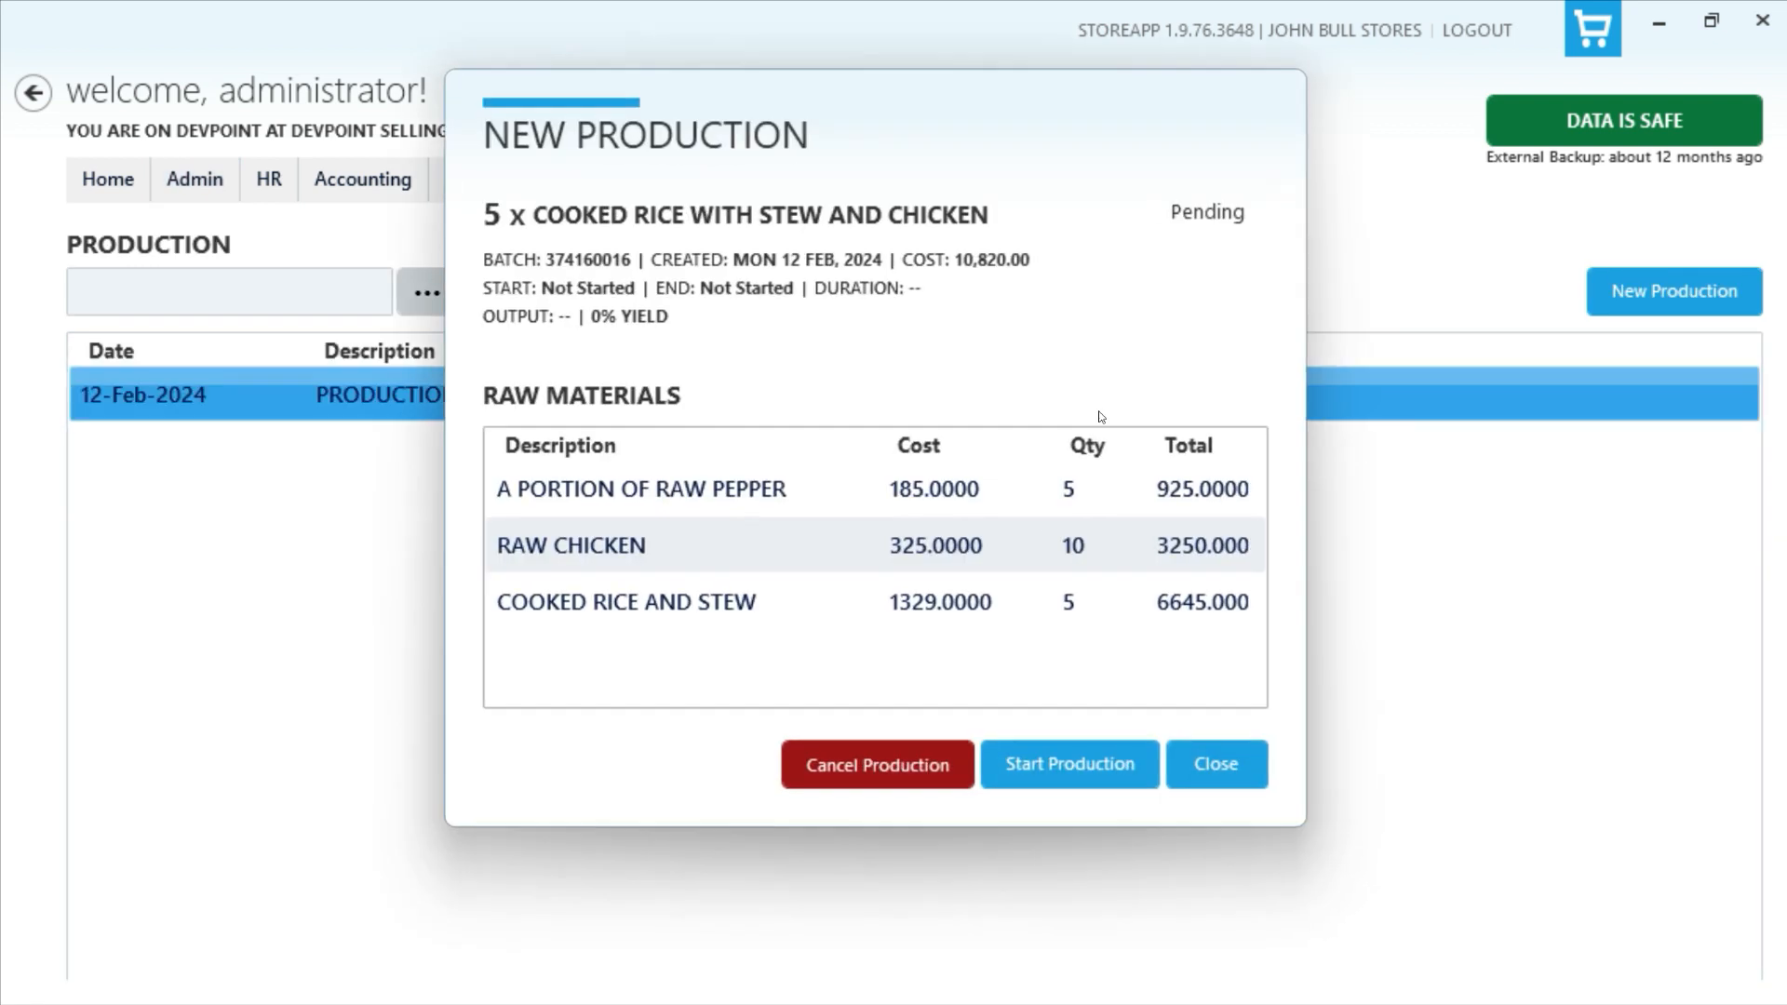
pyautogui.click(1077, 766)
pyautogui.click(1014, 570)
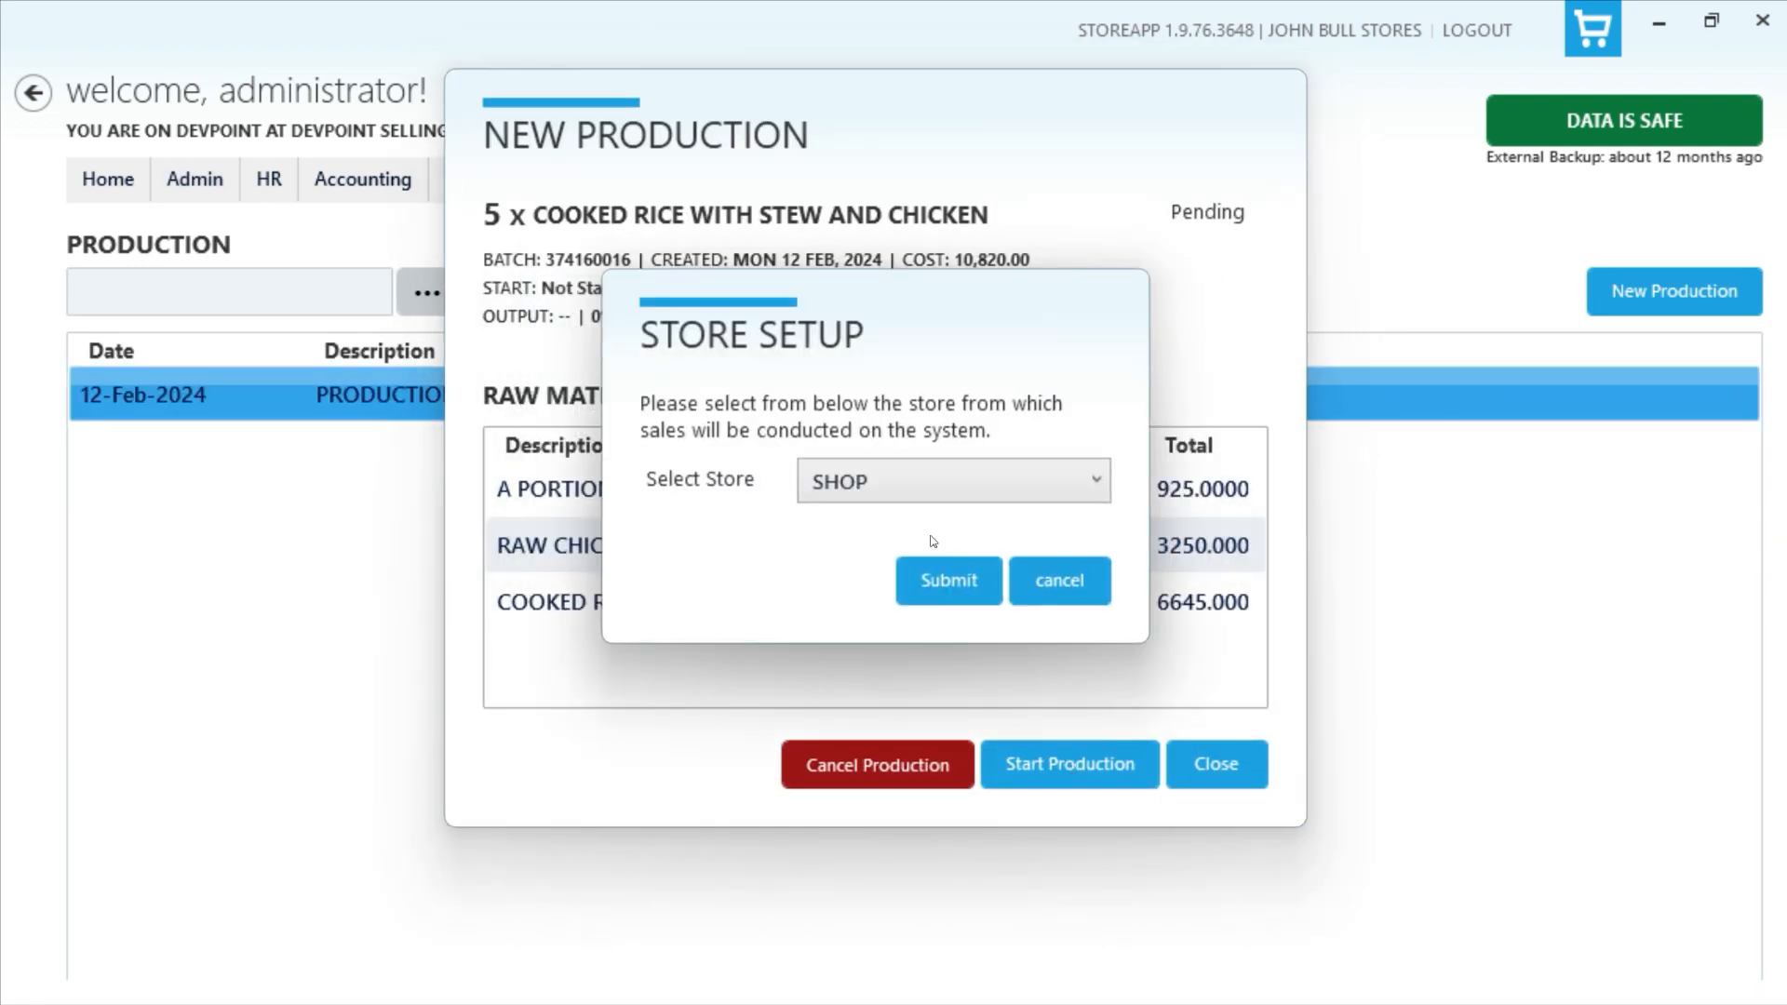
pyautogui.click(950, 585)
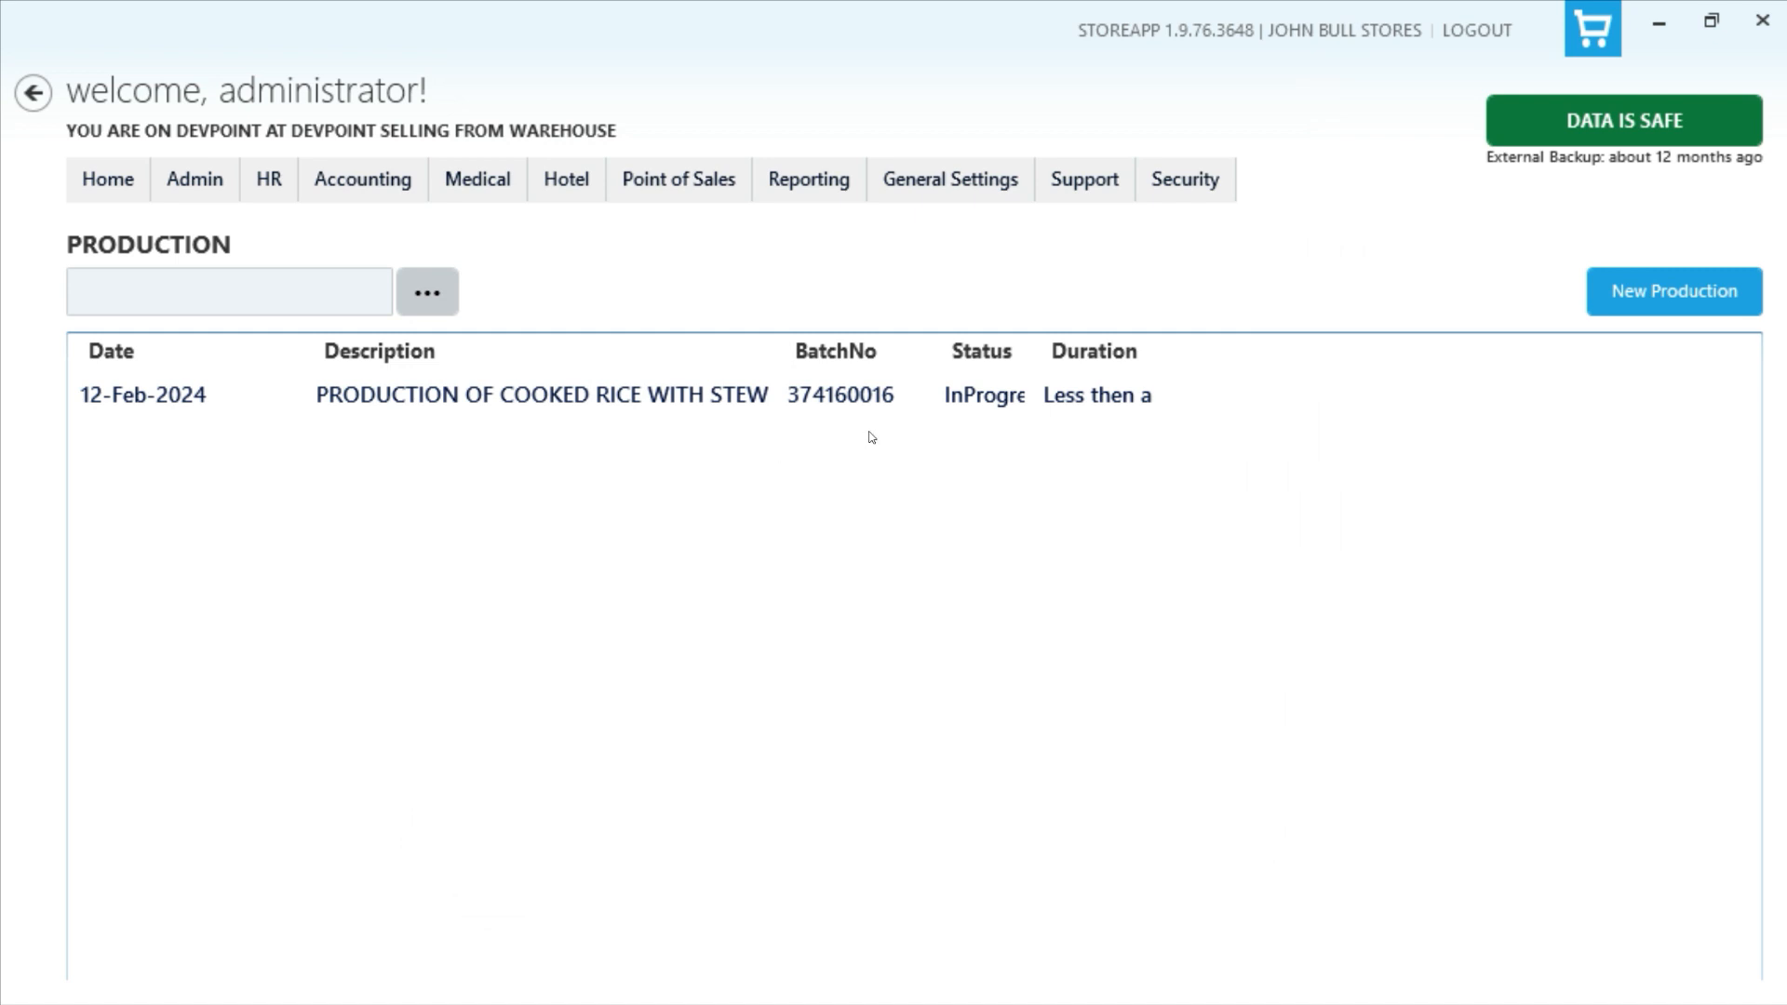
# Step: Widen the production list's Status column and try to delete the in-progress production of cooked rice with stew and chicken
pyautogui.click(982, 412)
pyautogui.moveTo(1036, 362); pyautogui.dragTo(1086, 362)
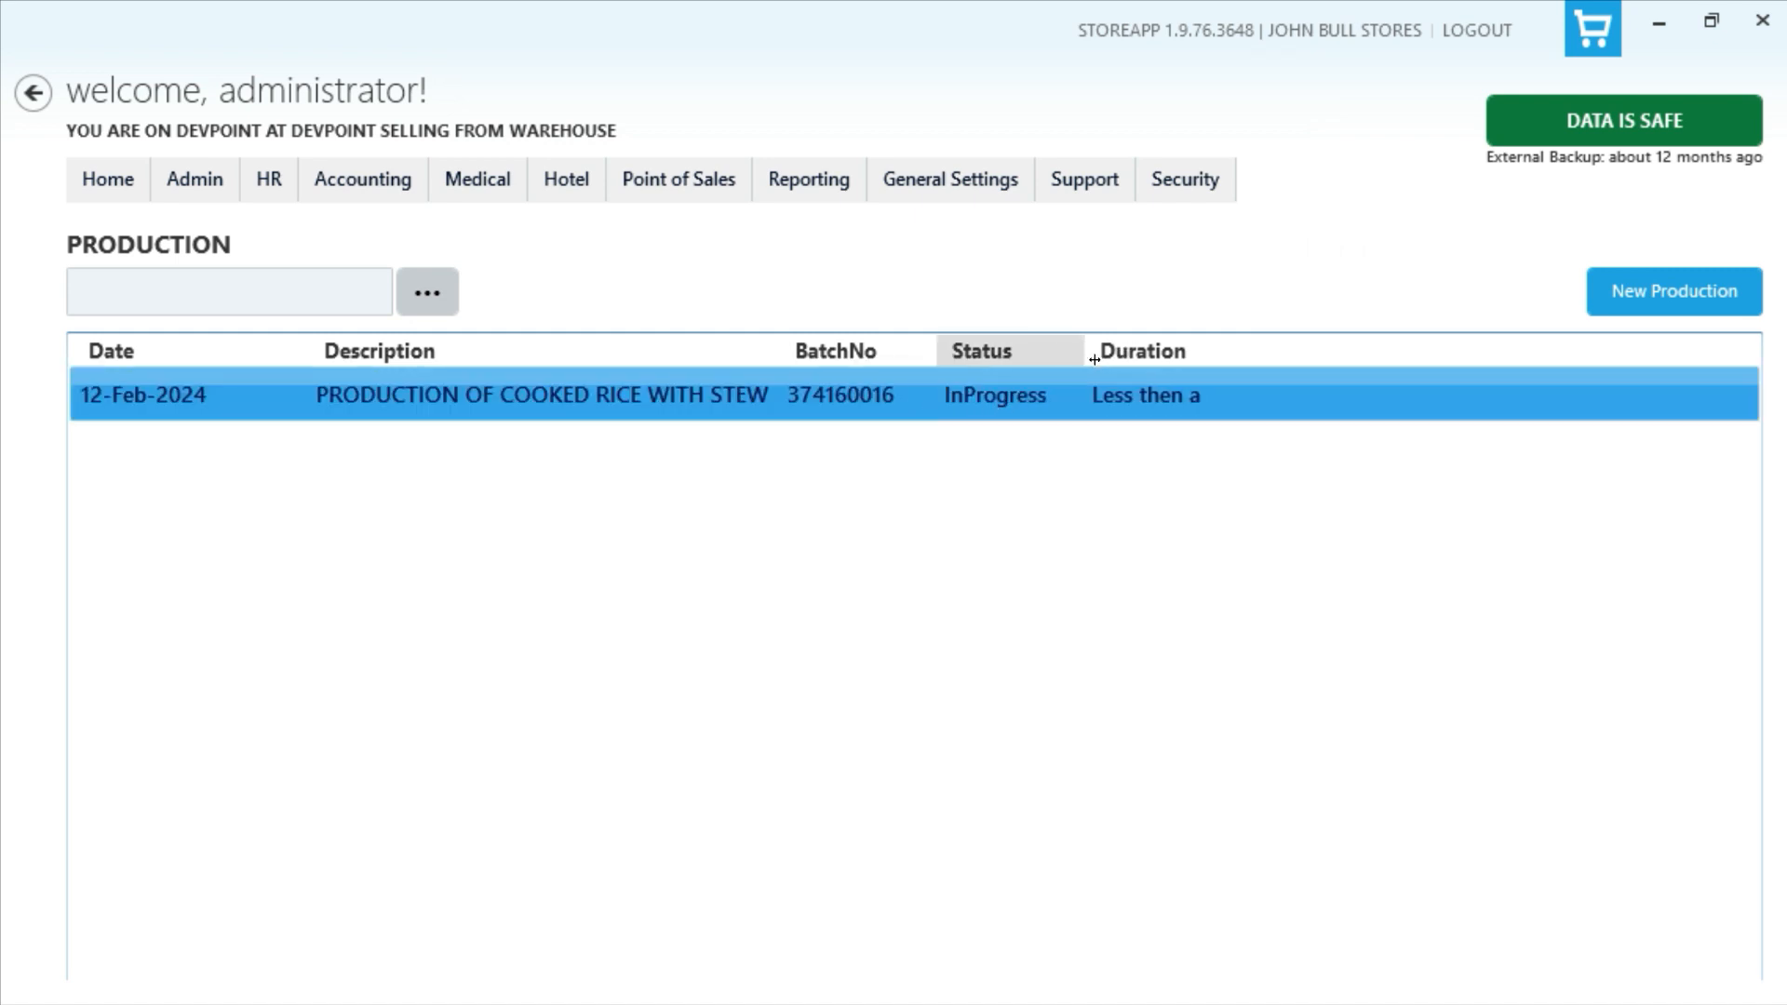
pyautogui.rightClick(986, 400)
pyautogui.click(1045, 520)
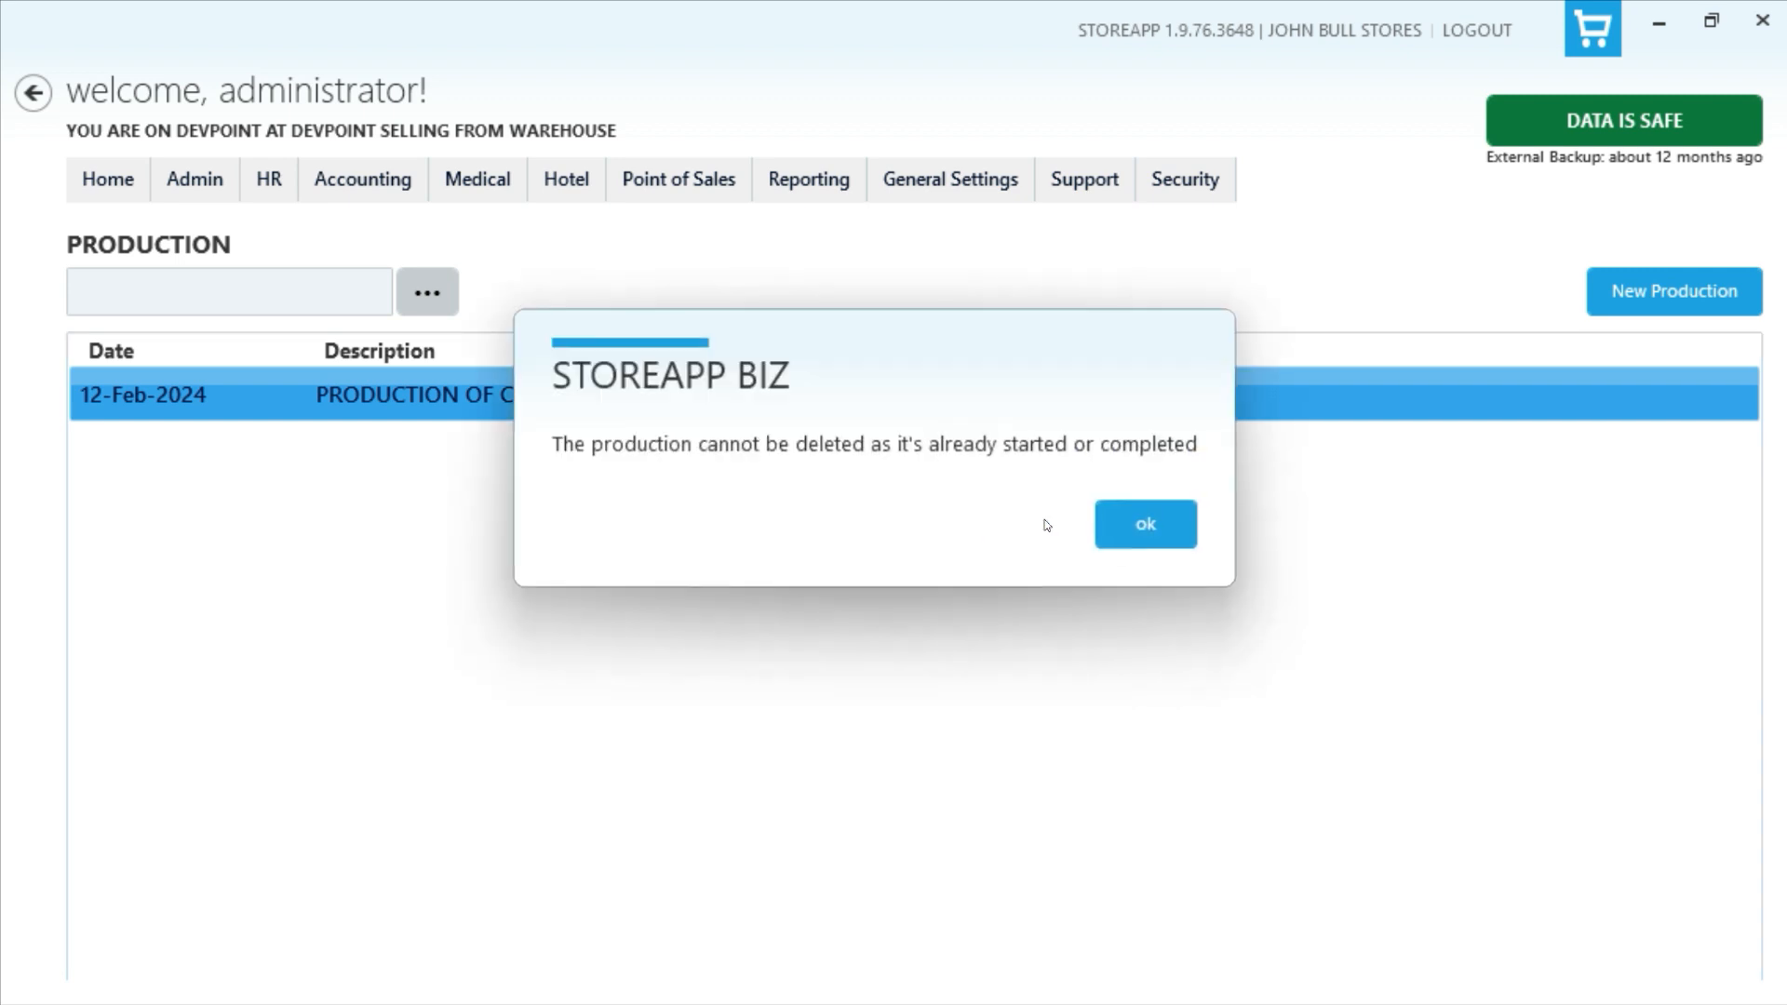
pyautogui.click(1112, 523)
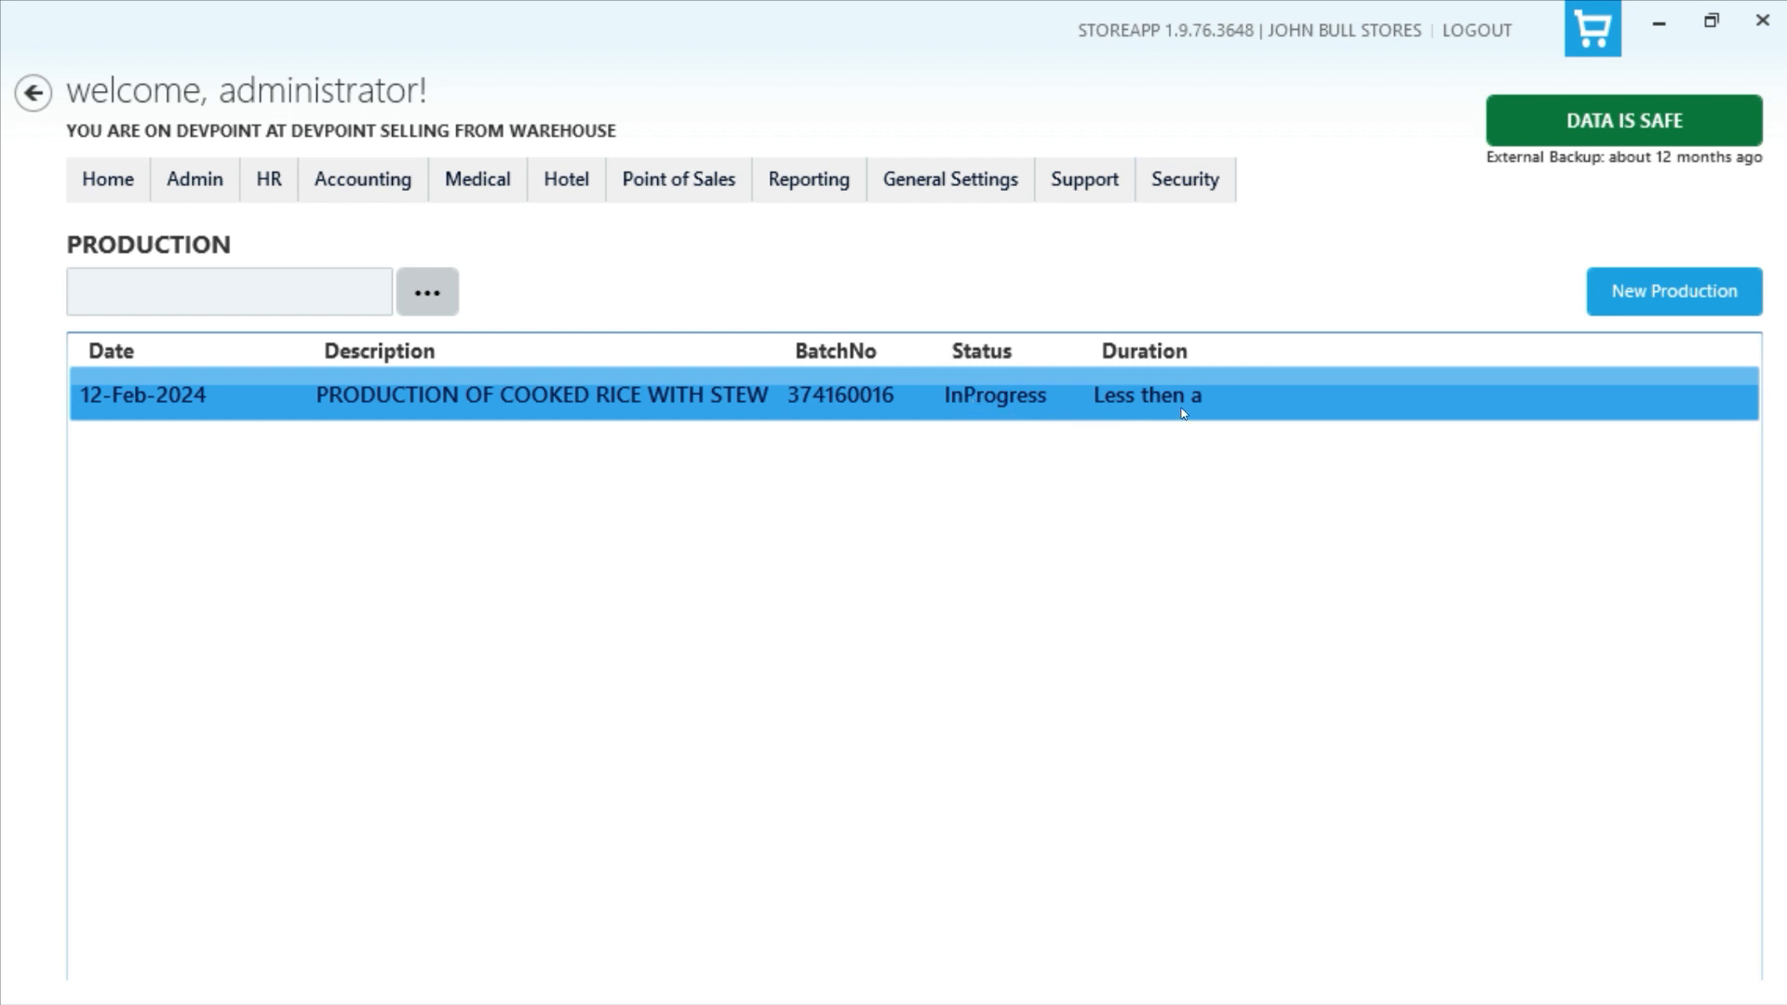
# Step: Fit the Duration column to its contents and reload the Productions list
pyautogui.doubleClick(1214, 351)
pyautogui.click(196, 181)
pyautogui.moveTo(333, 284)
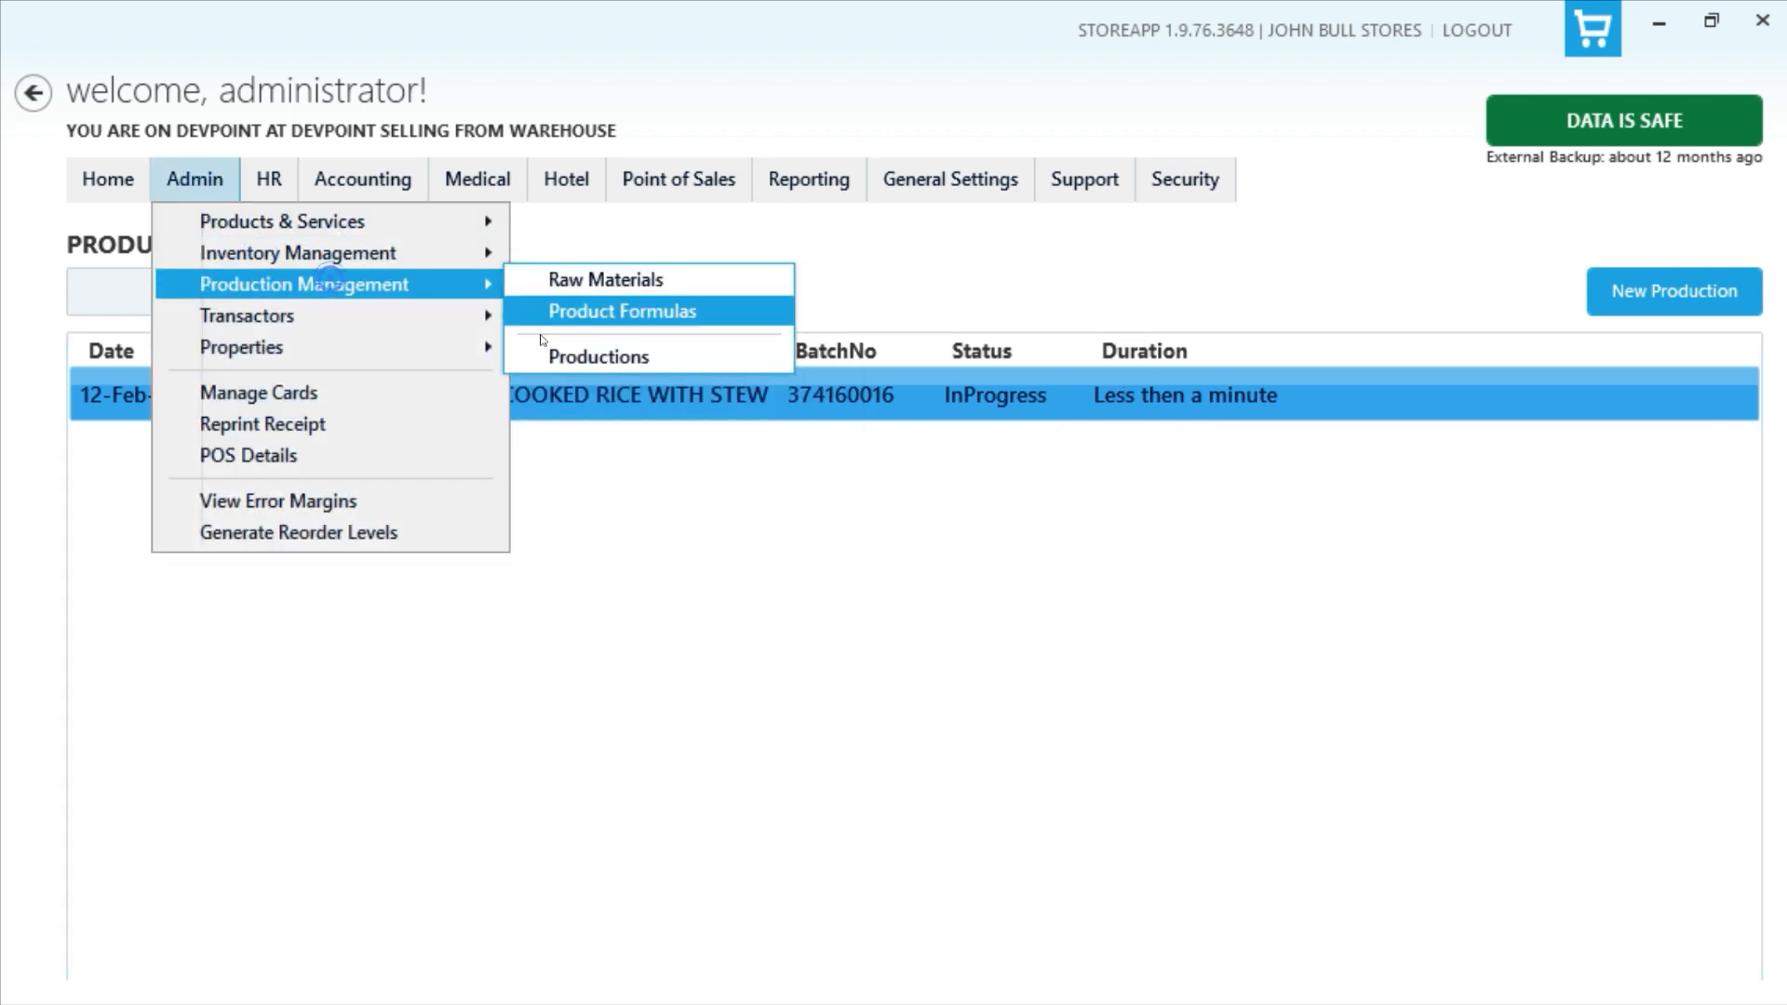
pyautogui.click(549, 354)
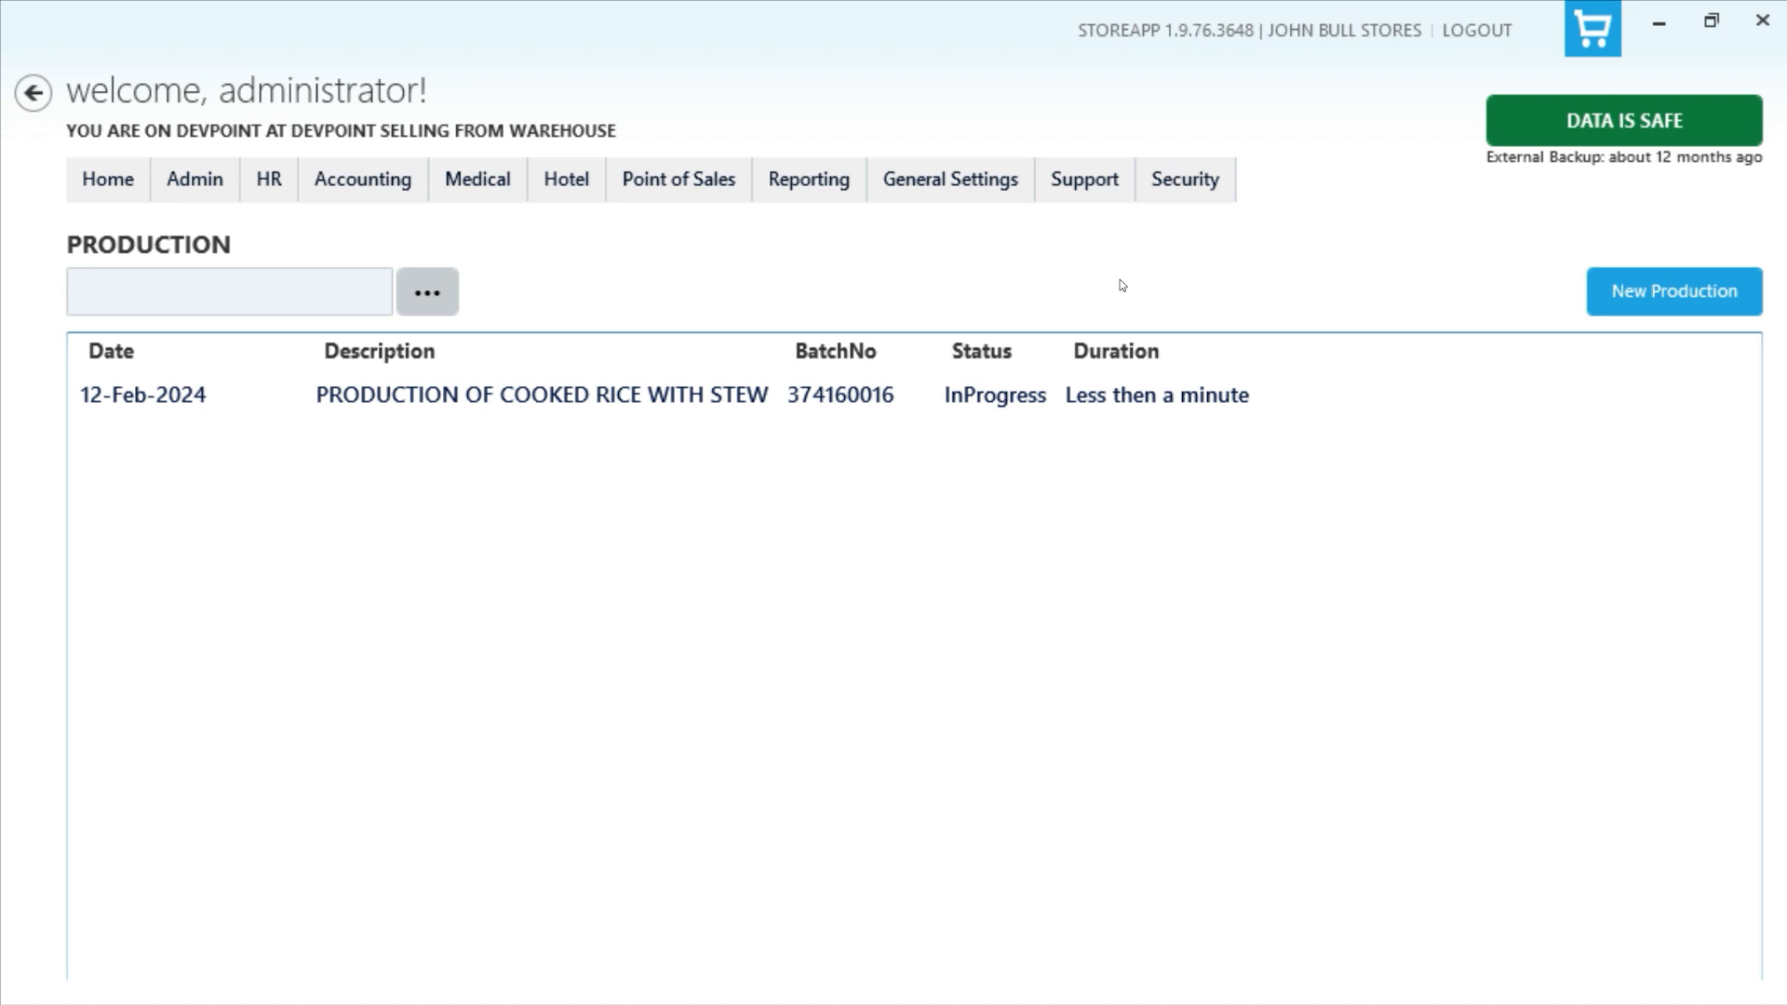
# Step: Review the status and raw materials of the in-progress COOKED RICE WITH STEW AND CHICKEN production, and close its details
pyautogui.doubleClick(857, 394)
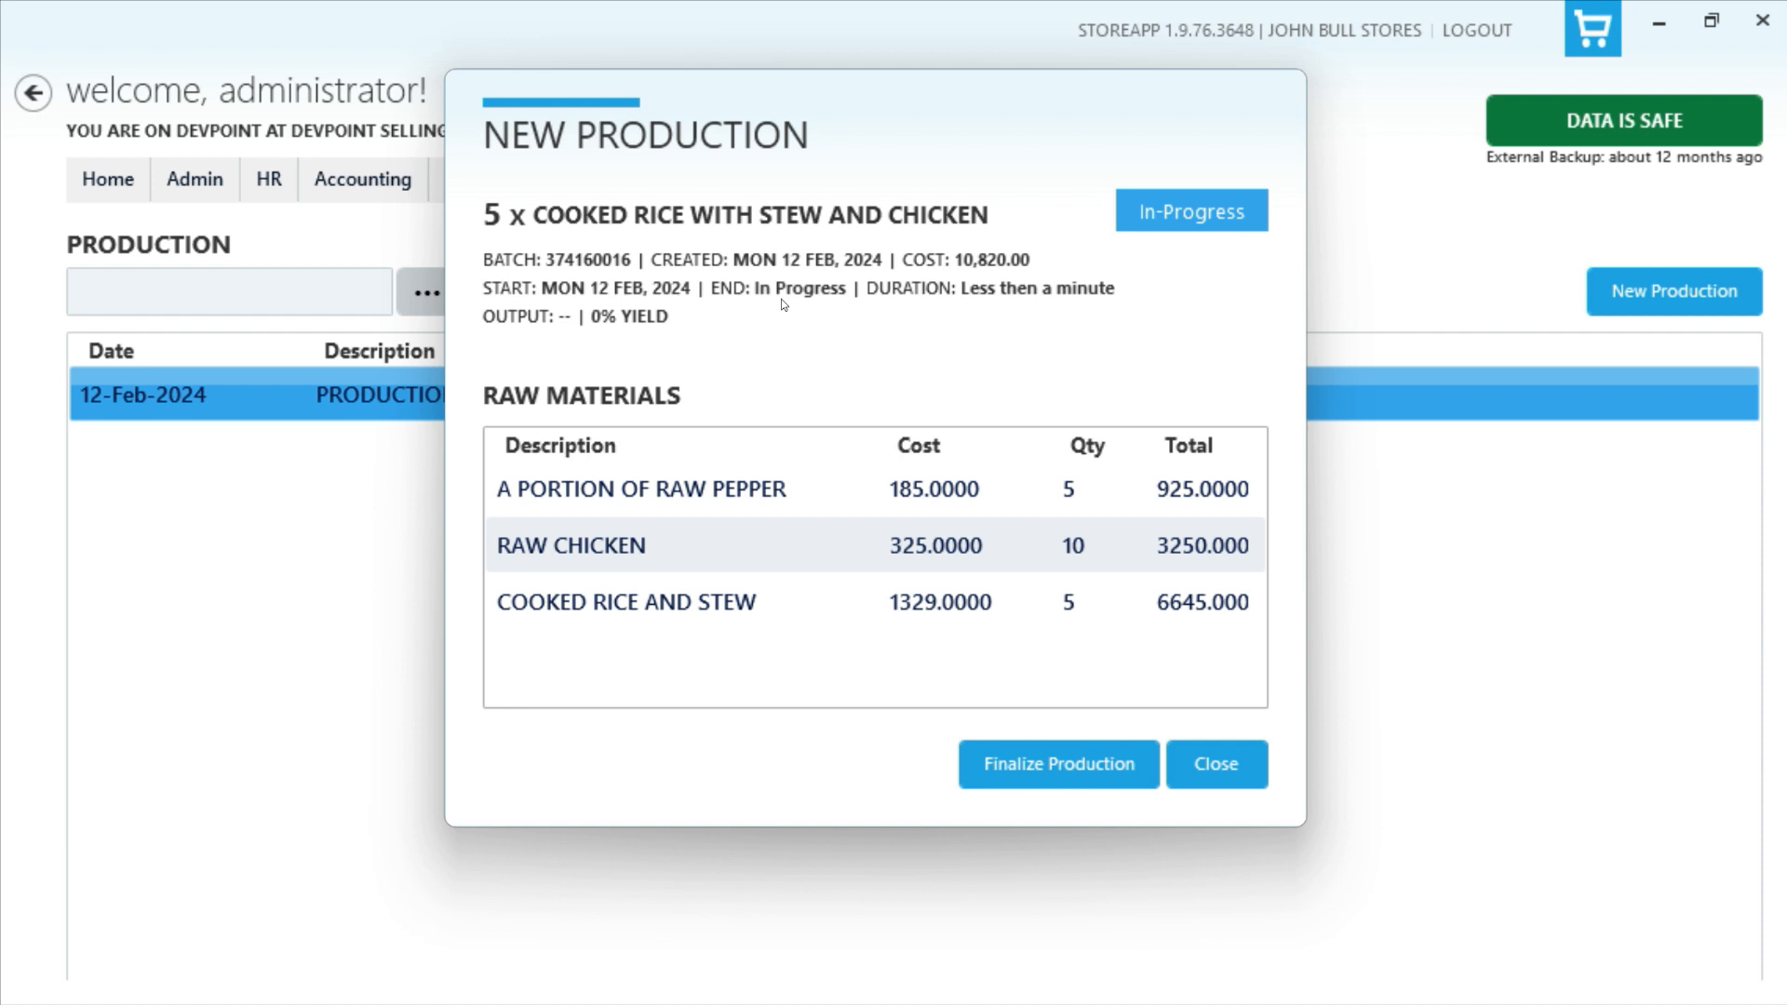
pyautogui.click(864, 579)
pyautogui.click(864, 563)
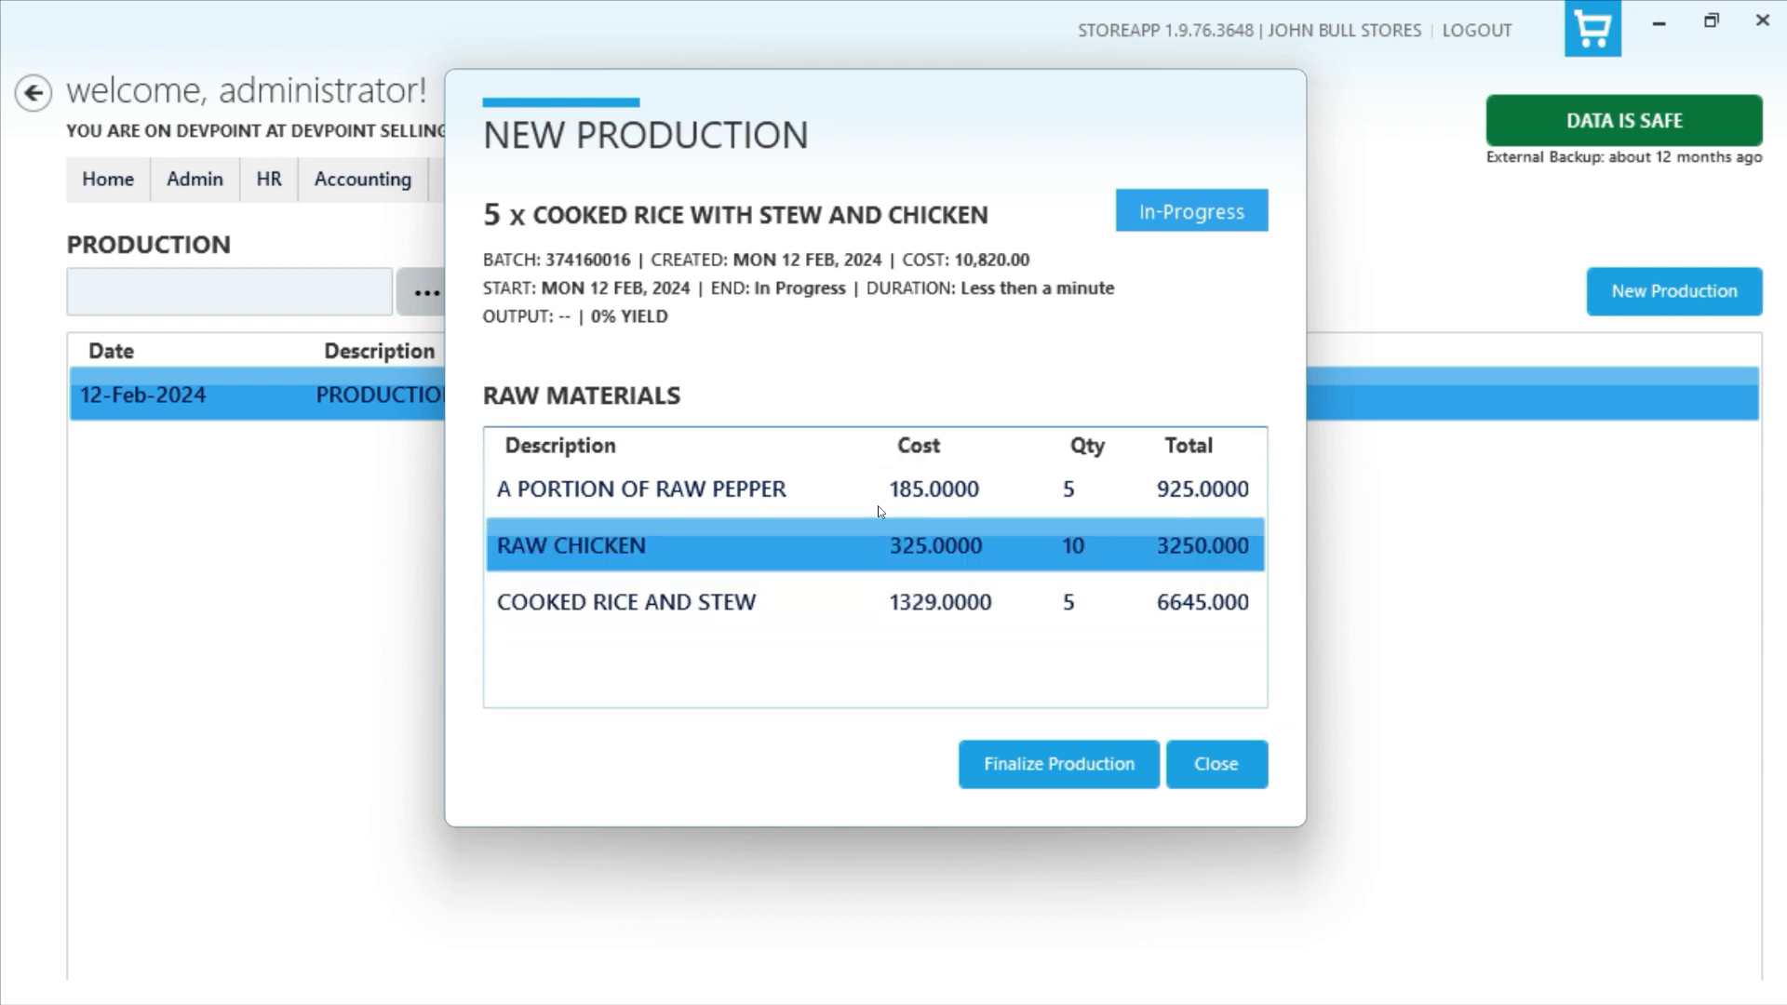
pyautogui.click(875, 510)
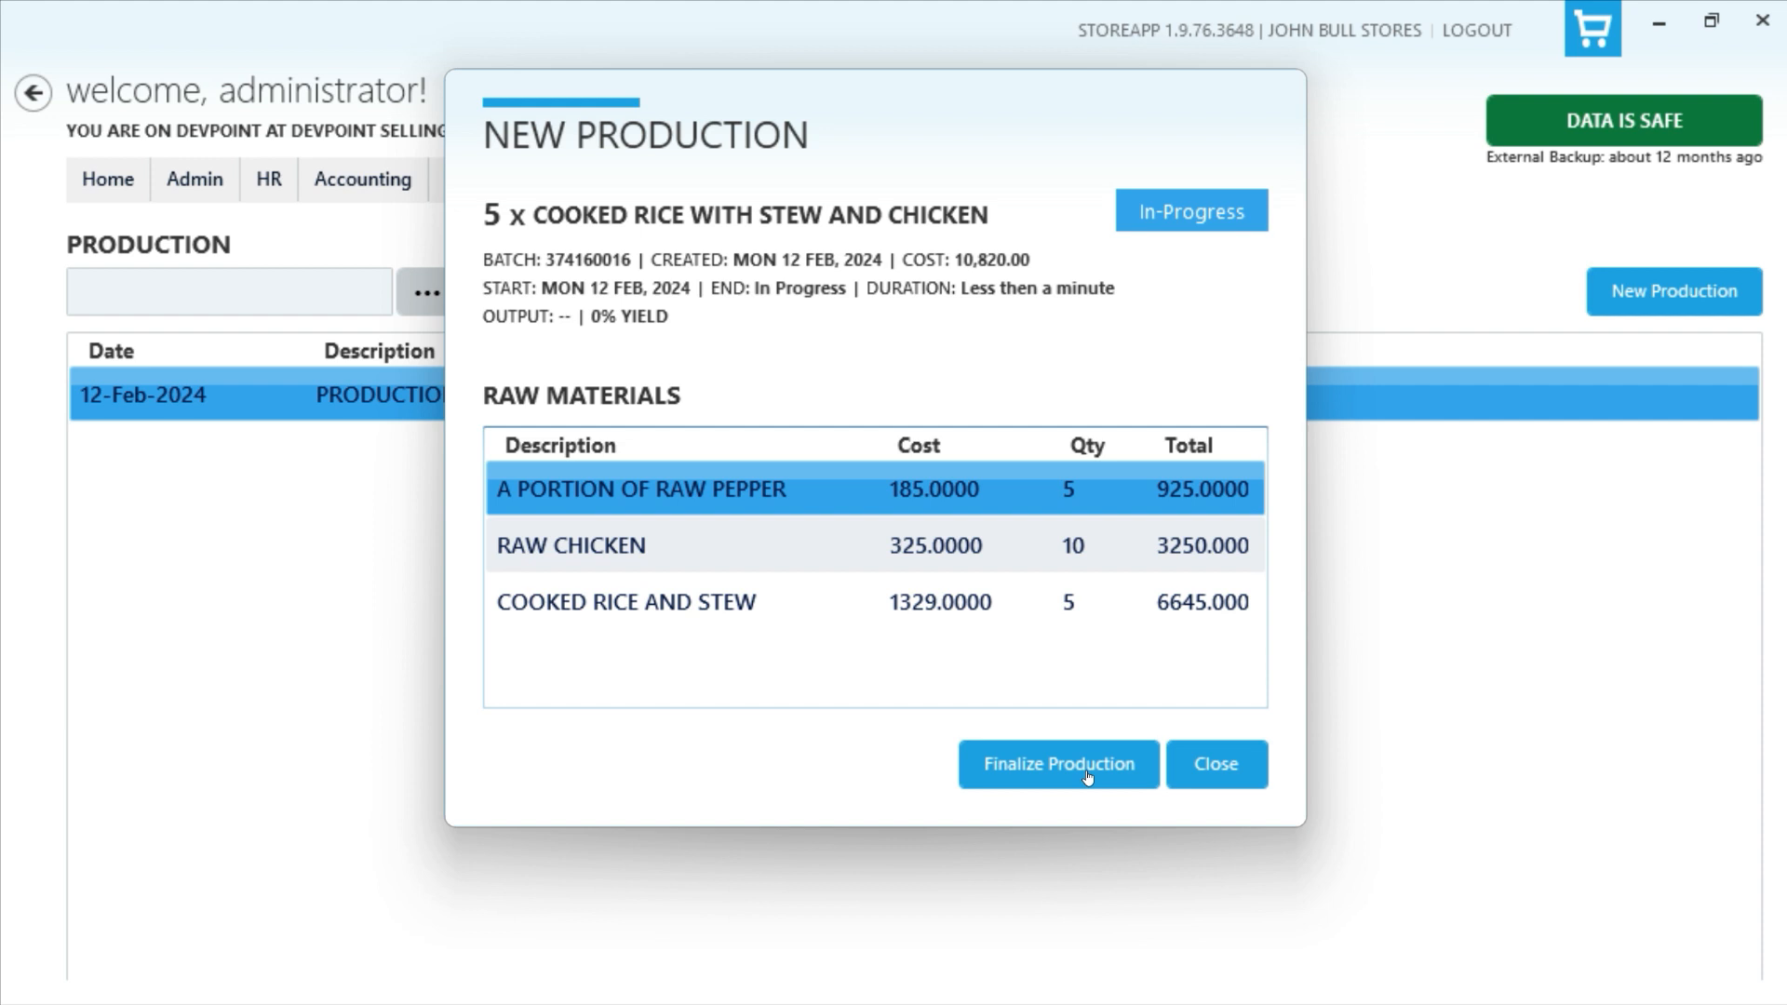
pyautogui.click(1198, 767)
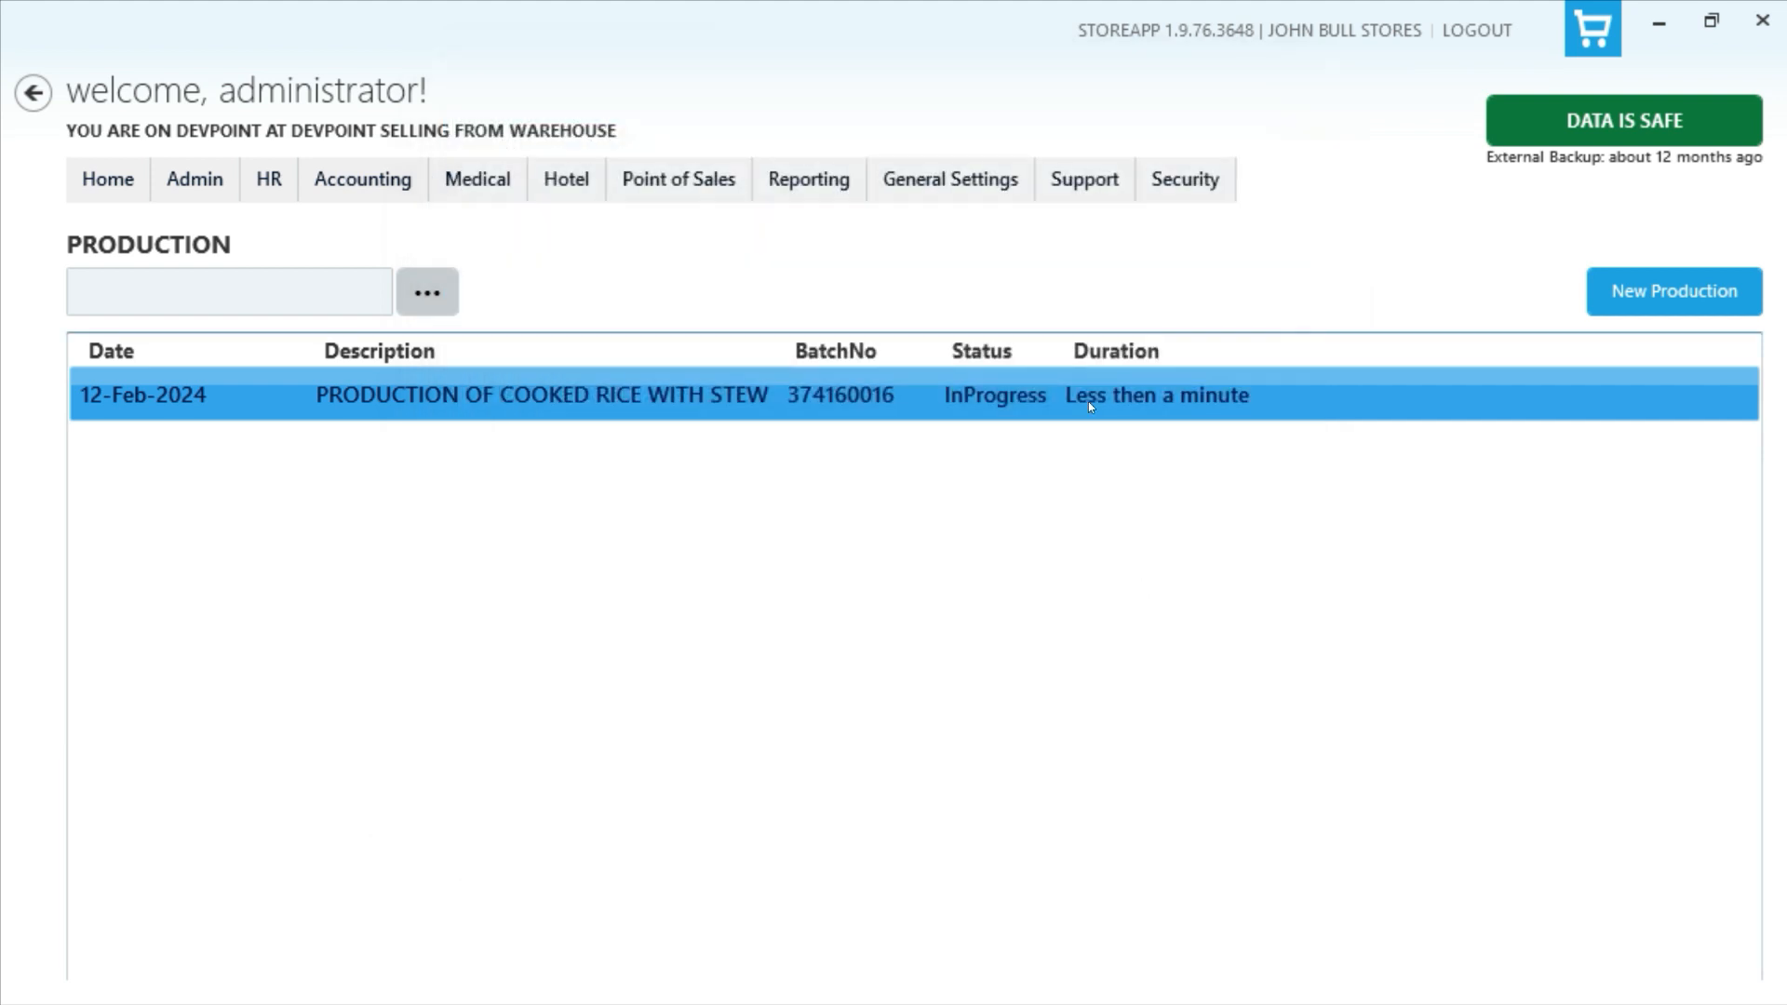
pyautogui.click(1662, 291)
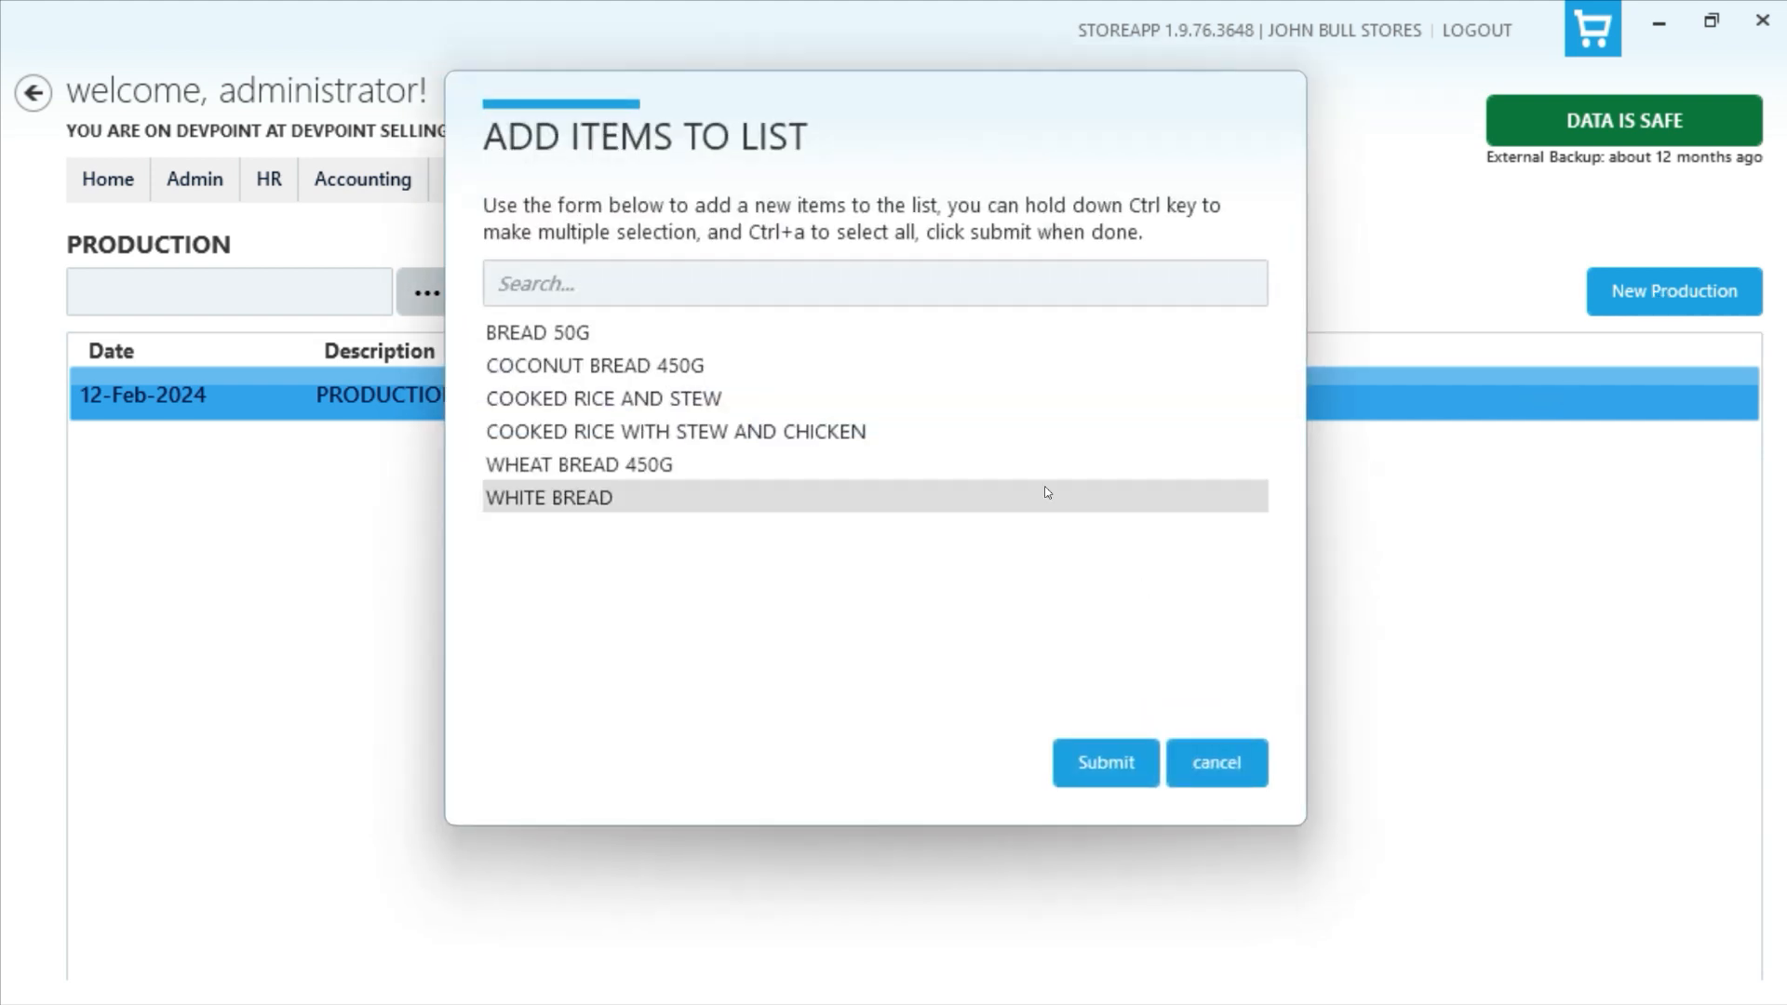
pyautogui.click(695, 498)
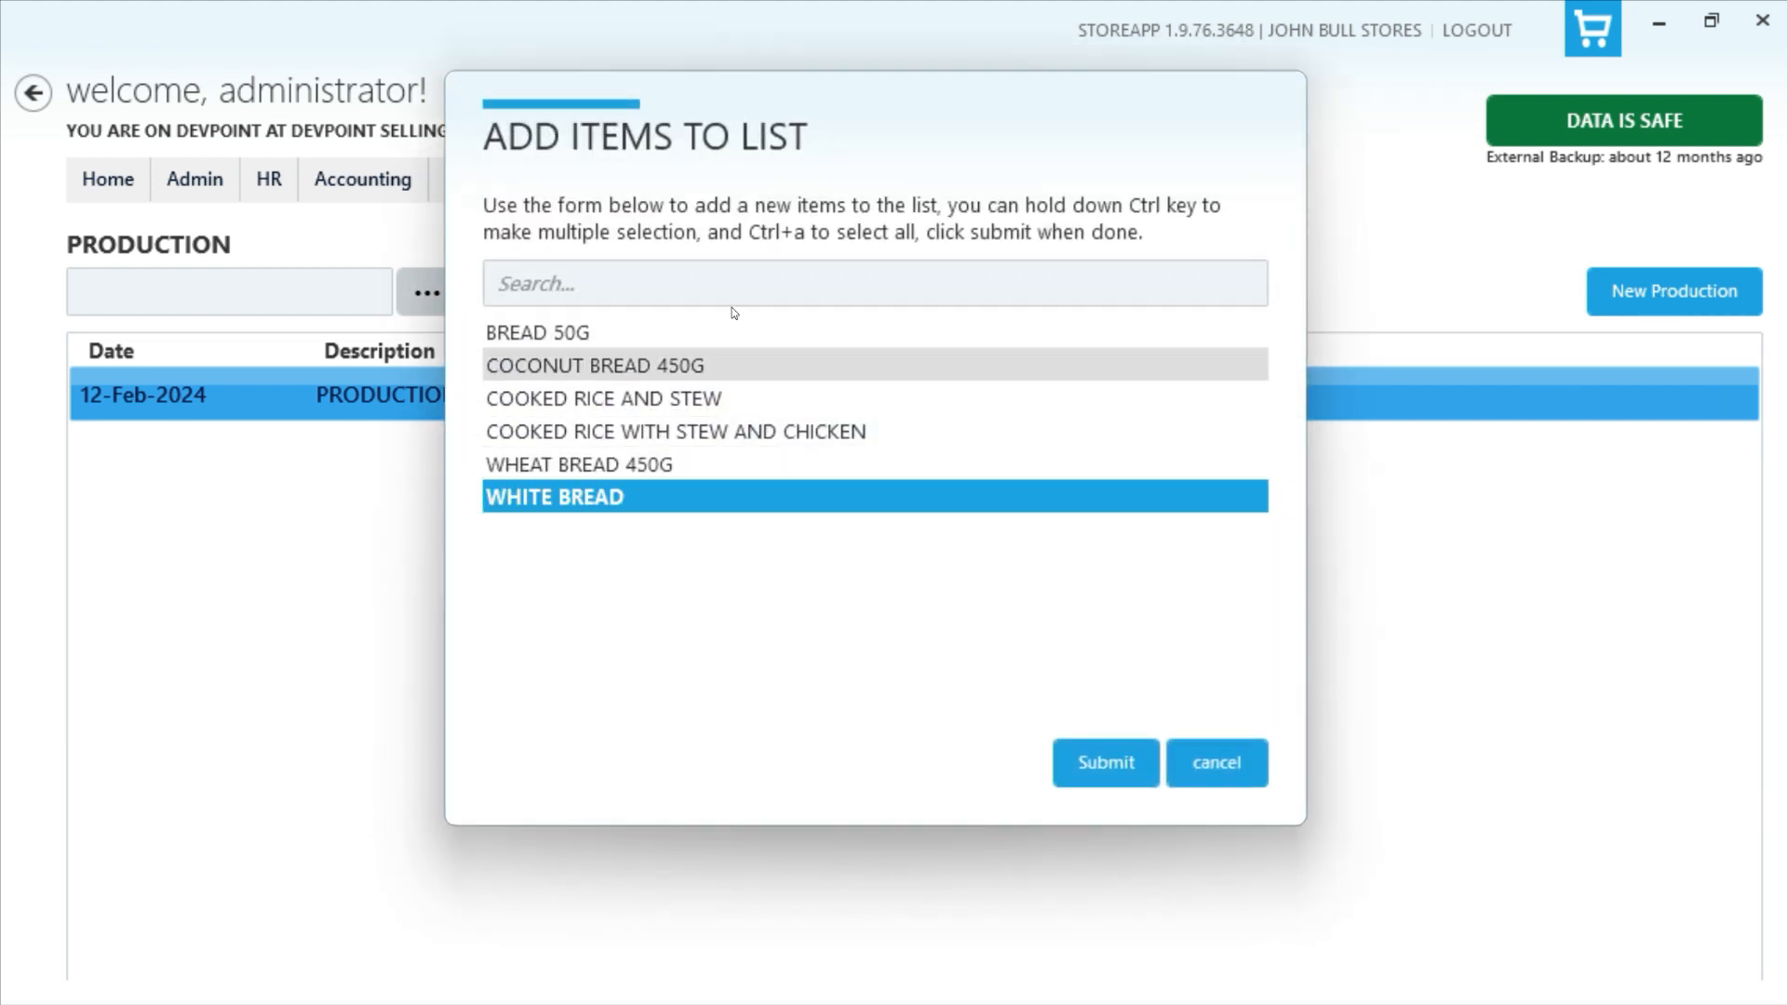
pyautogui.click(1098, 761)
pyautogui.click(1217, 621)
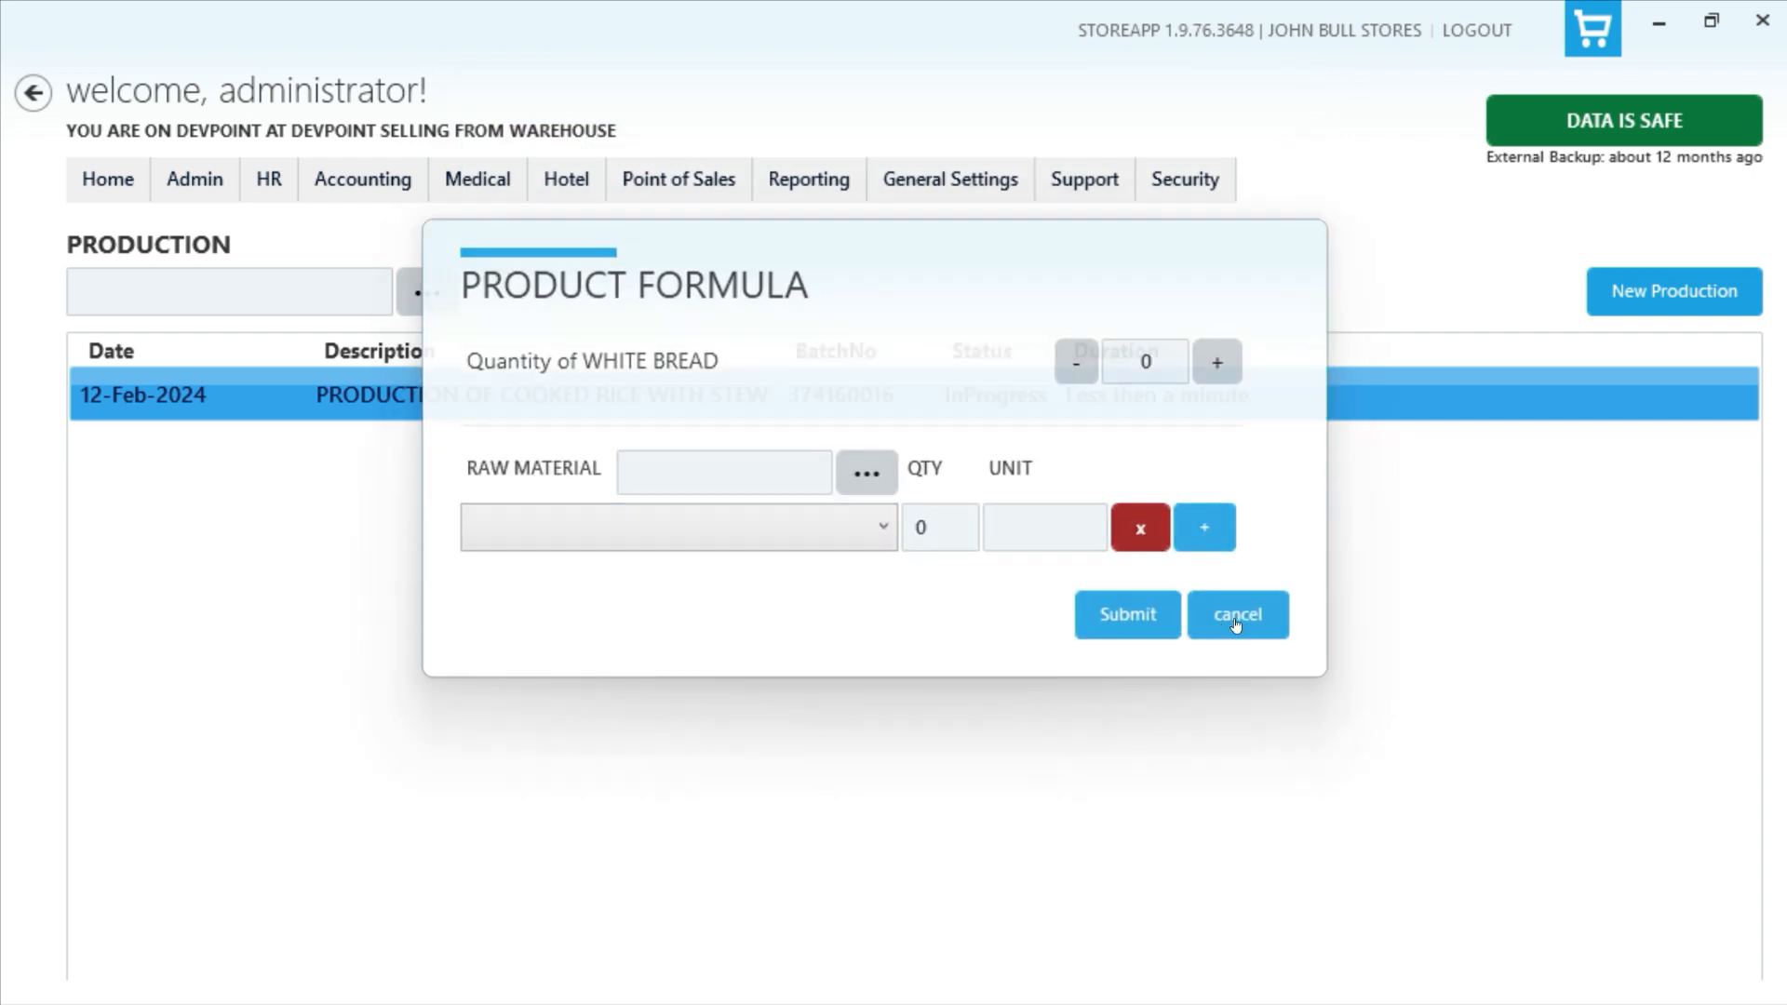
pyautogui.click(1044, 521)
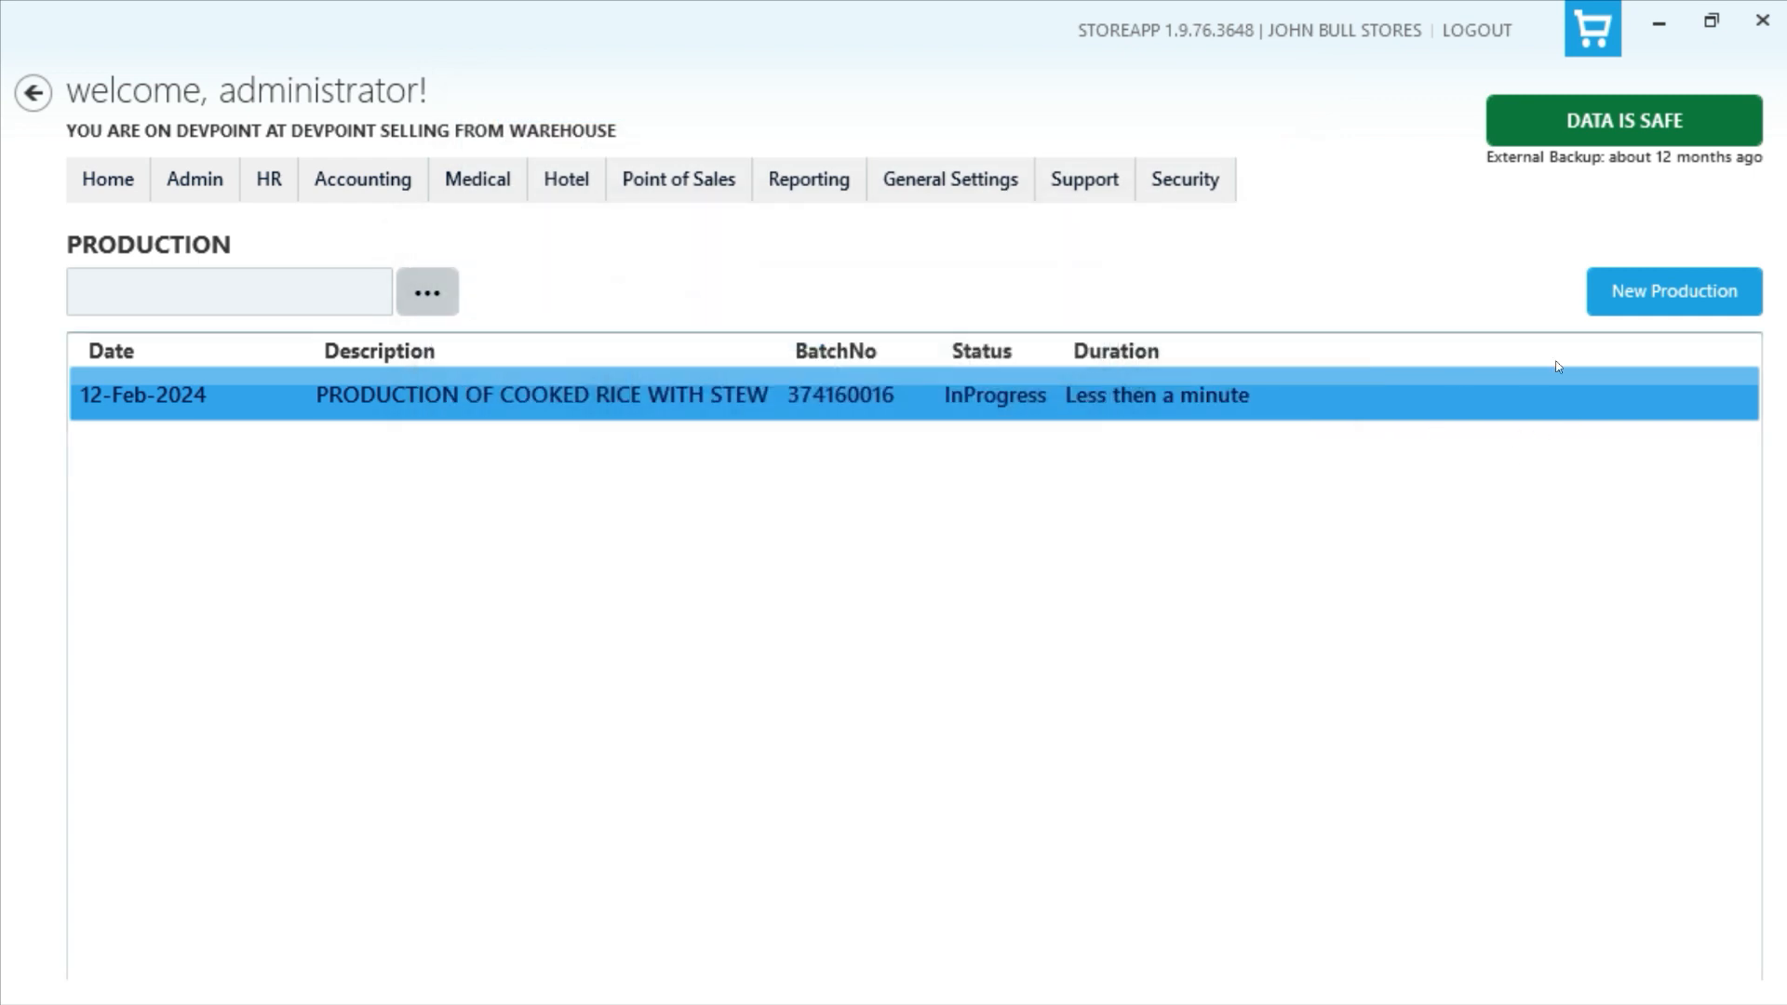
# Step: Create a new production of BREAD 50G with a quantity of 45
pyautogui.click(1673, 292)
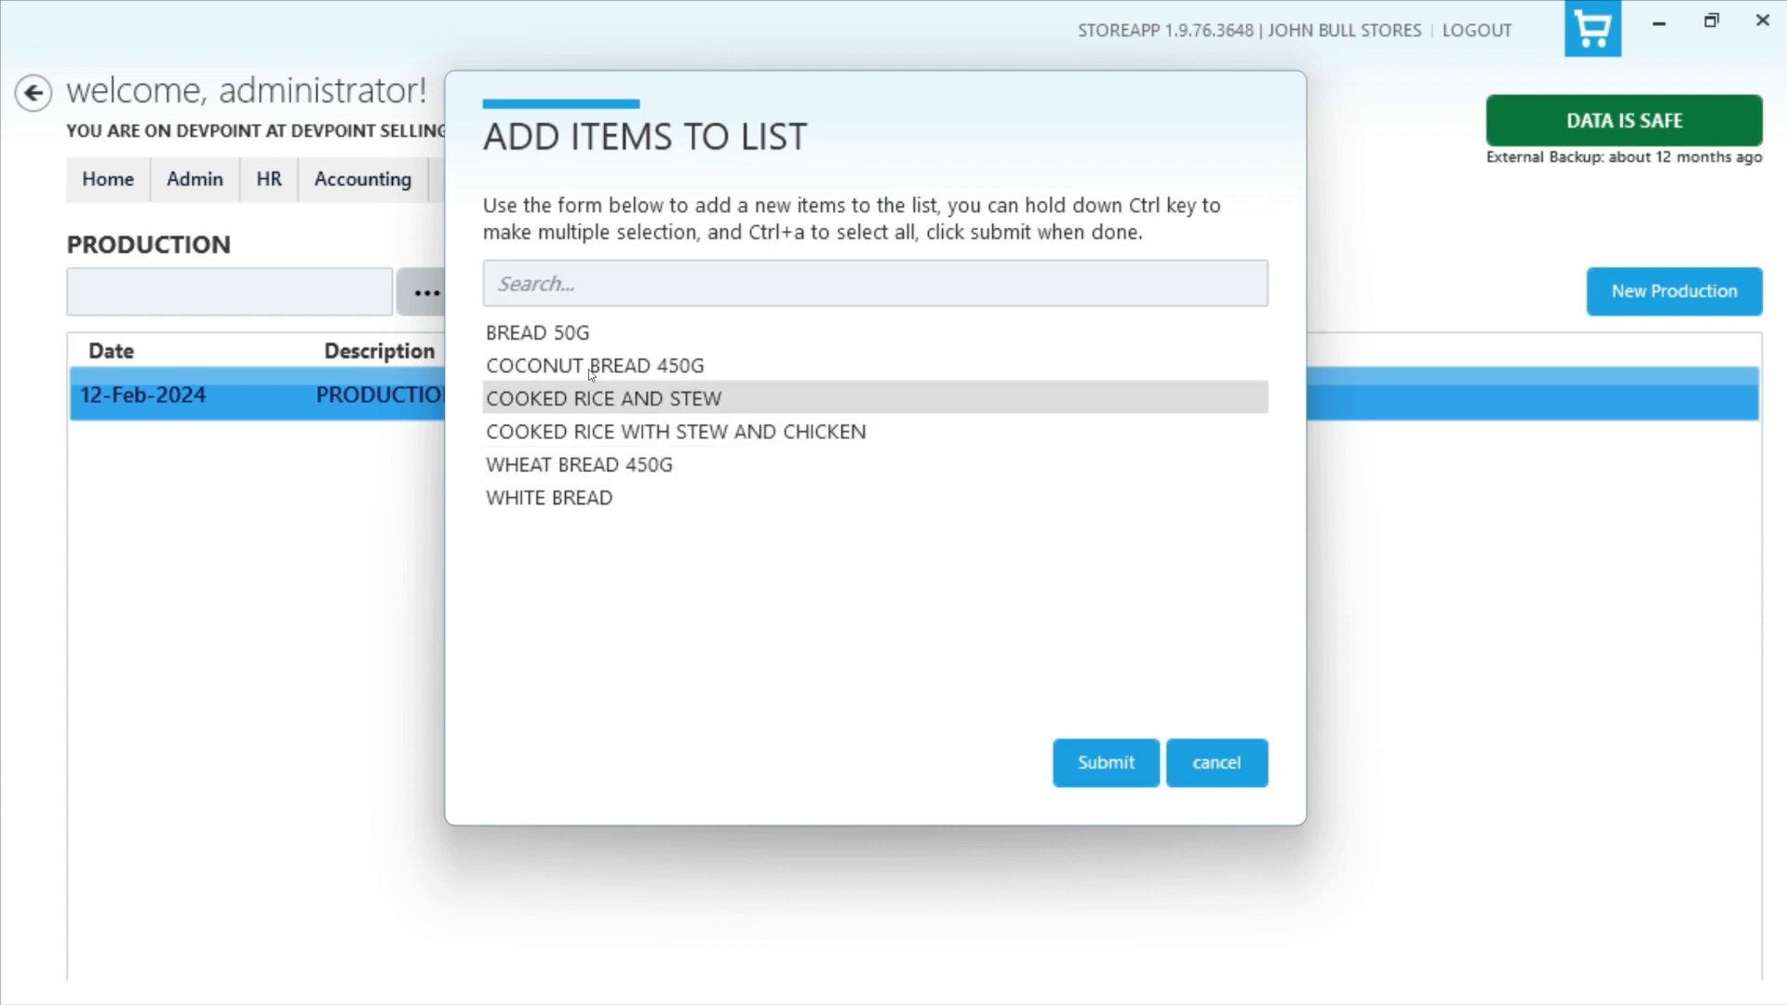
pyautogui.click(600, 328)
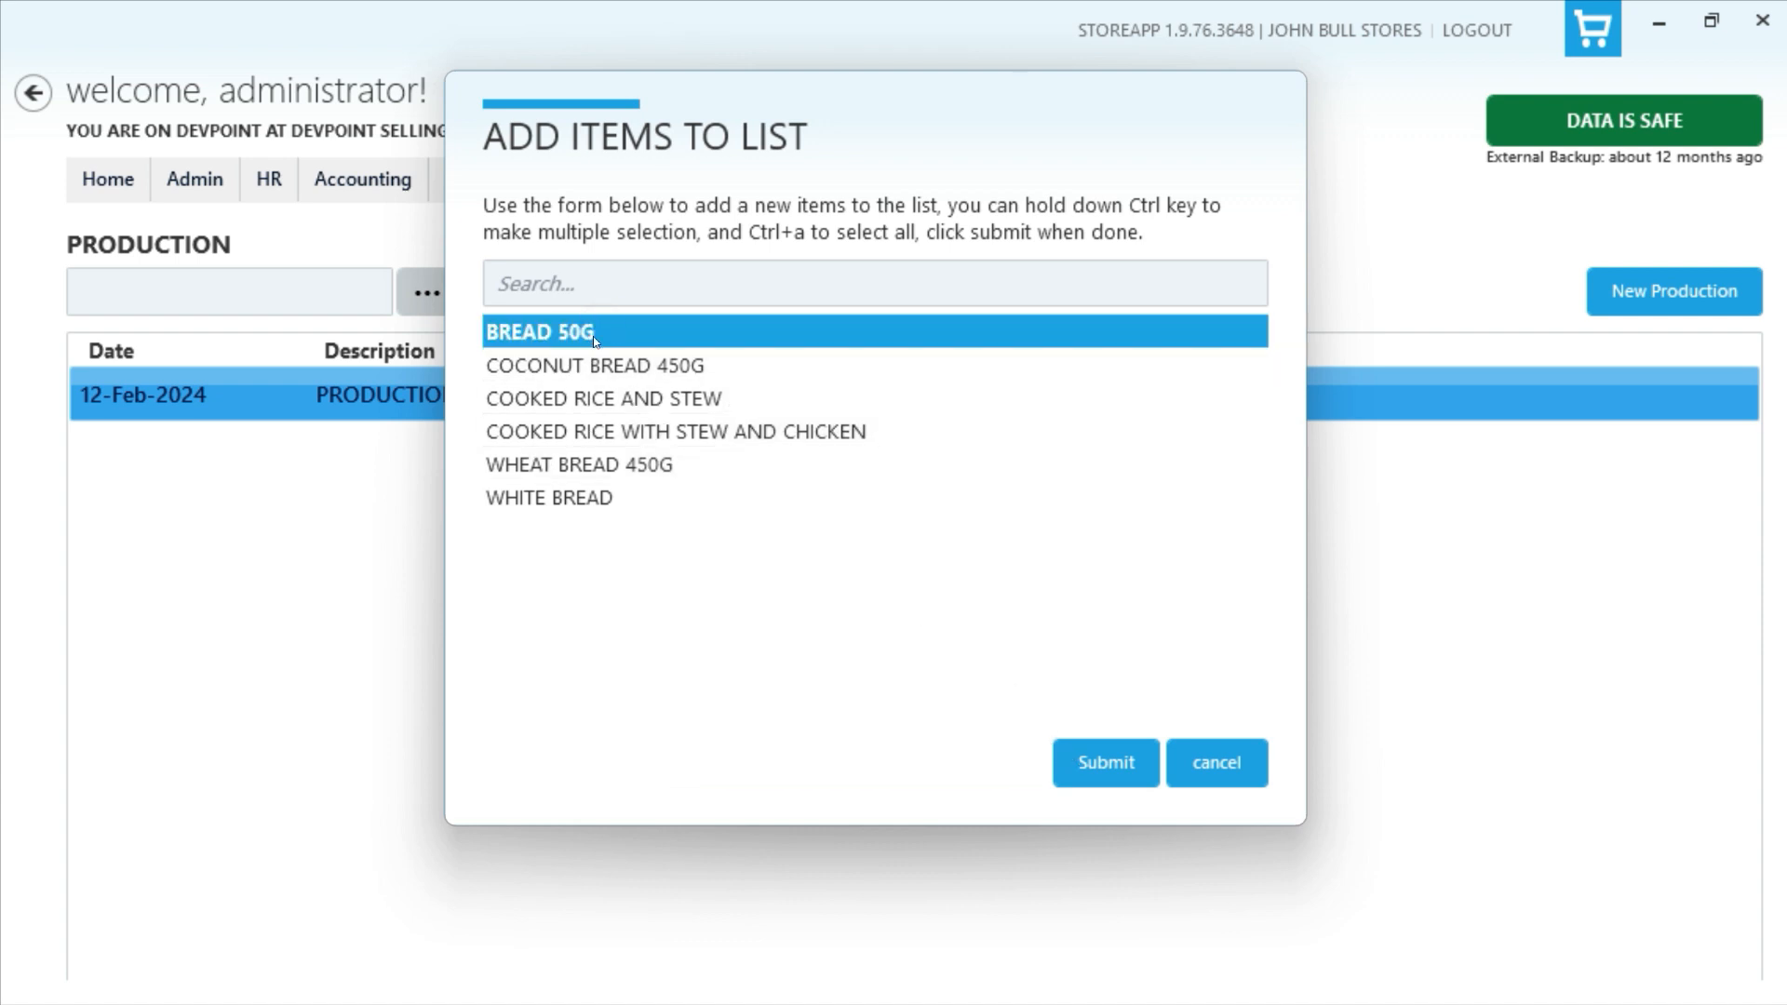
pyautogui.click(1113, 772)
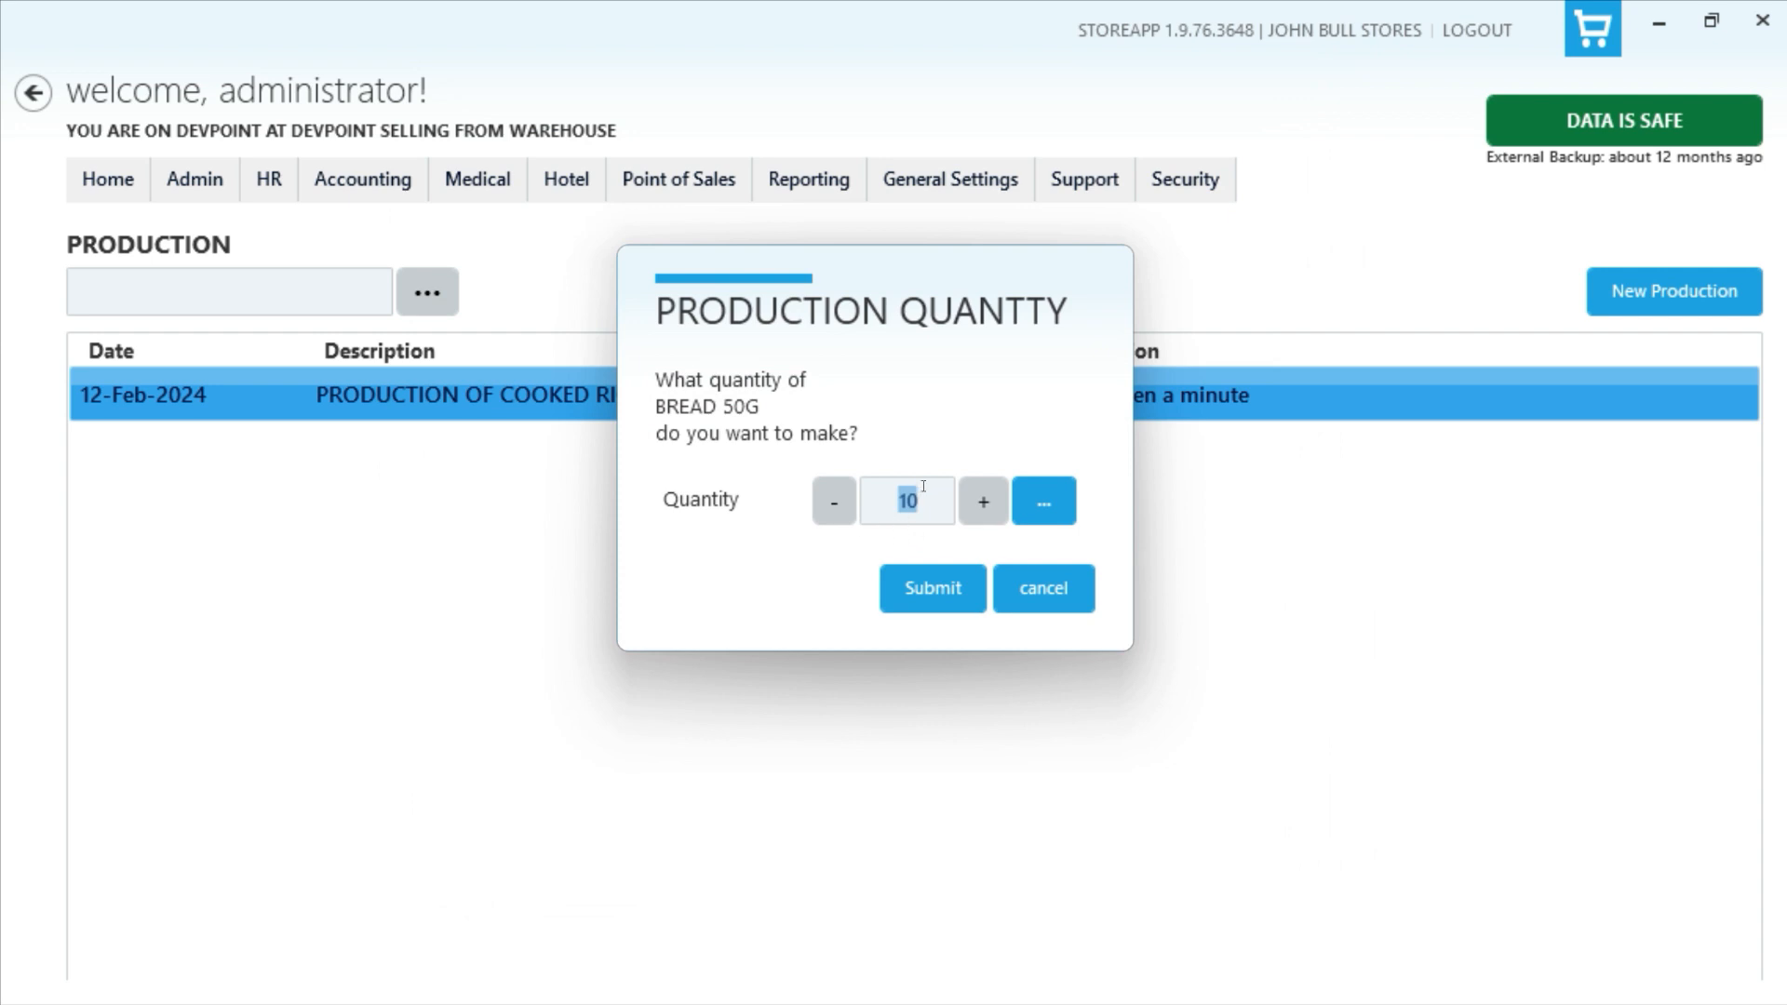
pyautogui.write('100')
pyautogui.press('BackSpace')
pyautogui.press('BackSpace')
pyautogui.press('BackSpace')
pyautogui.write('45')
pyautogui.click(906, 598)
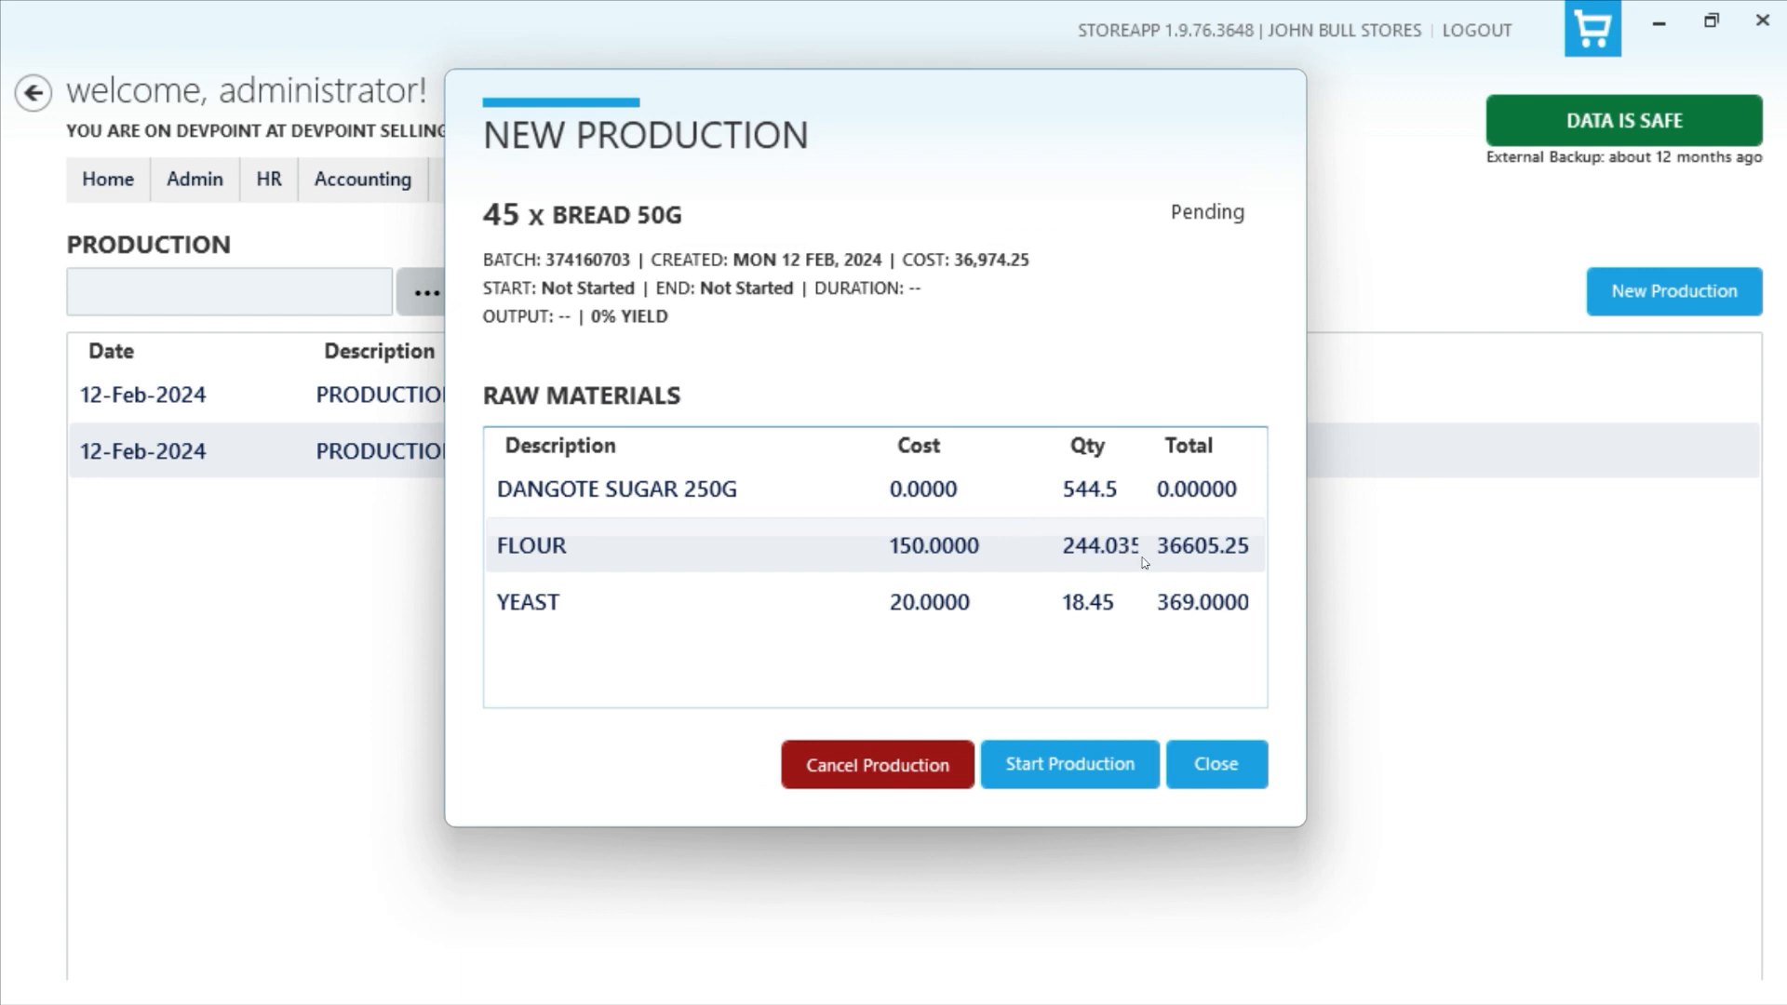
# Step: Examine the raw material quantities and totals of the BREAD 50G production, and check its entry in the production list
pyautogui.moveTo(1146, 449); pyautogui.dragTo(1189, 448)
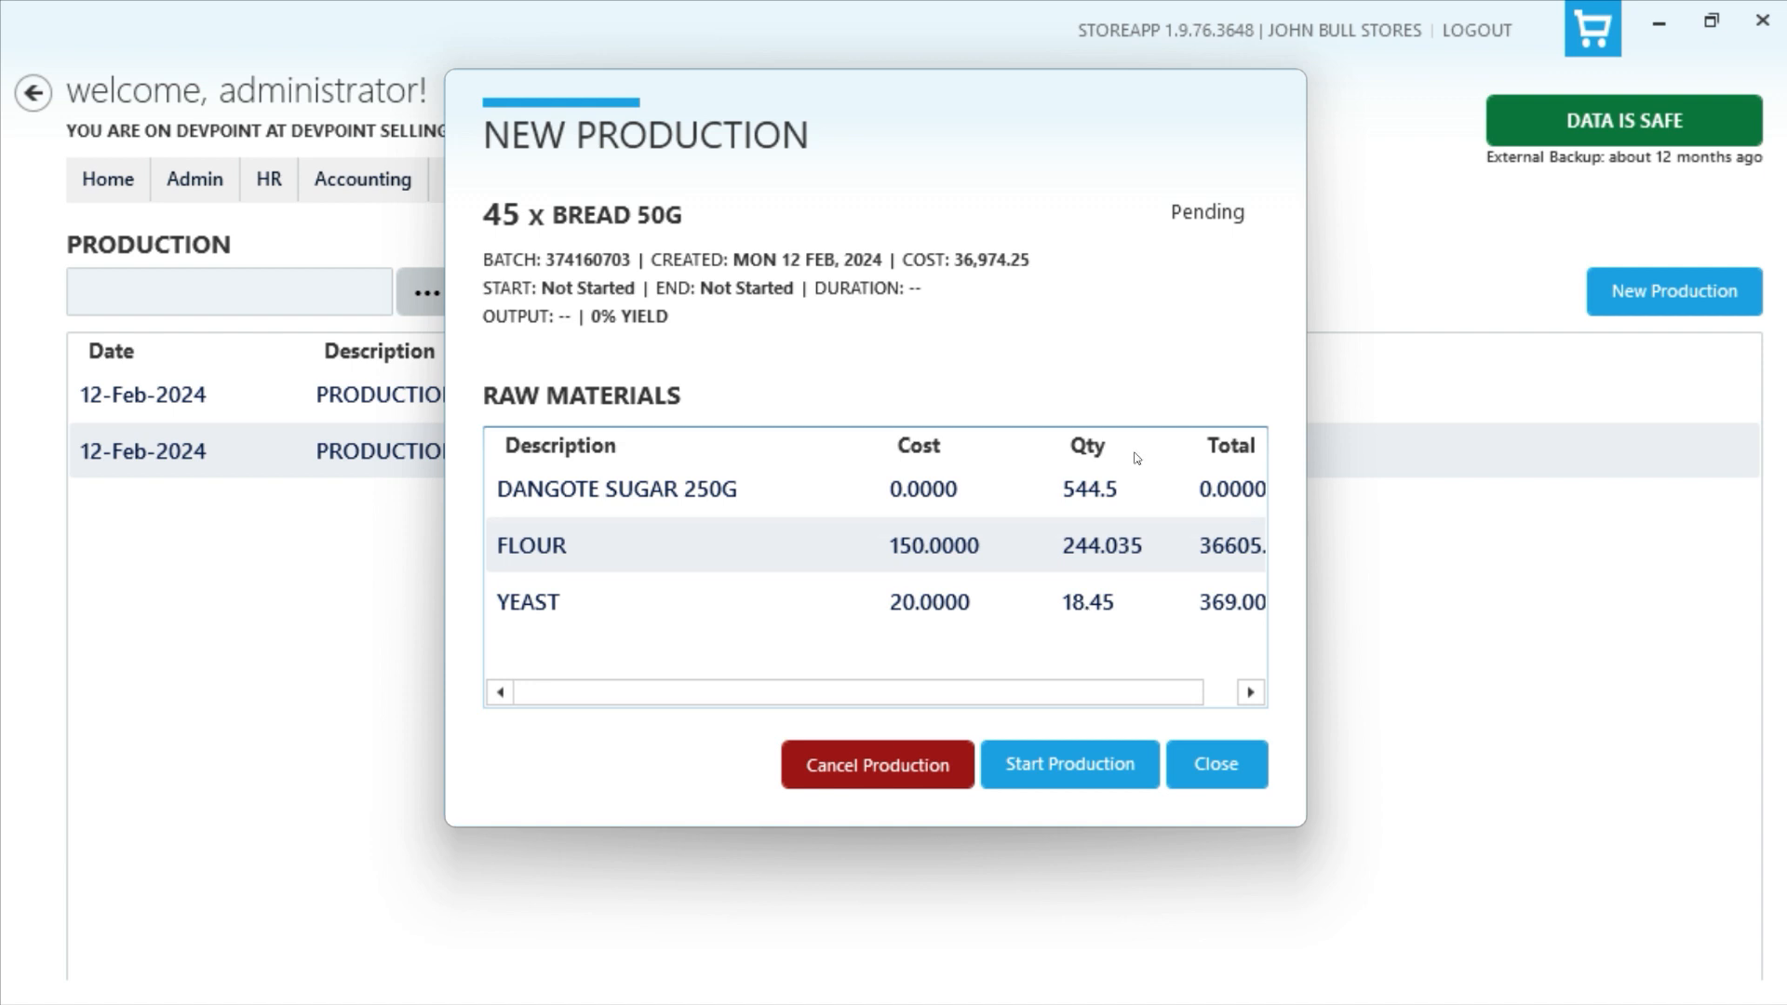
pyautogui.moveTo(1071, 694); pyautogui.dragTo(1109, 694)
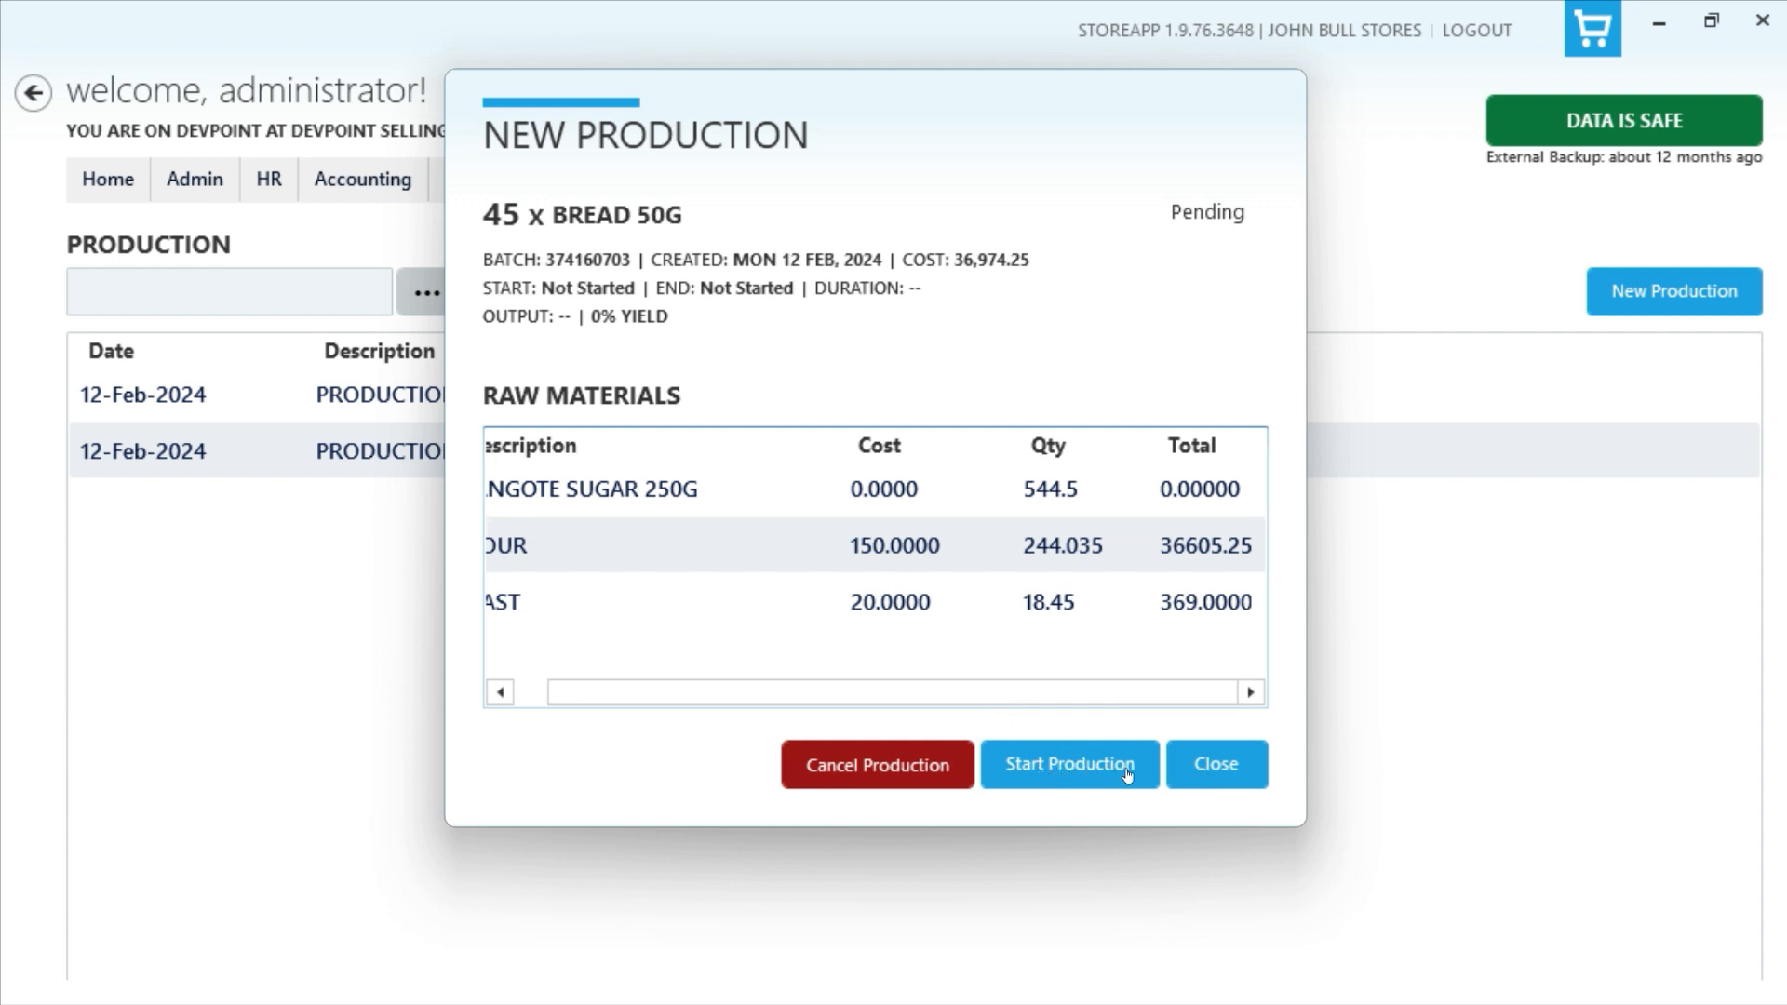
pyautogui.click(1208, 775)
pyautogui.click(959, 461)
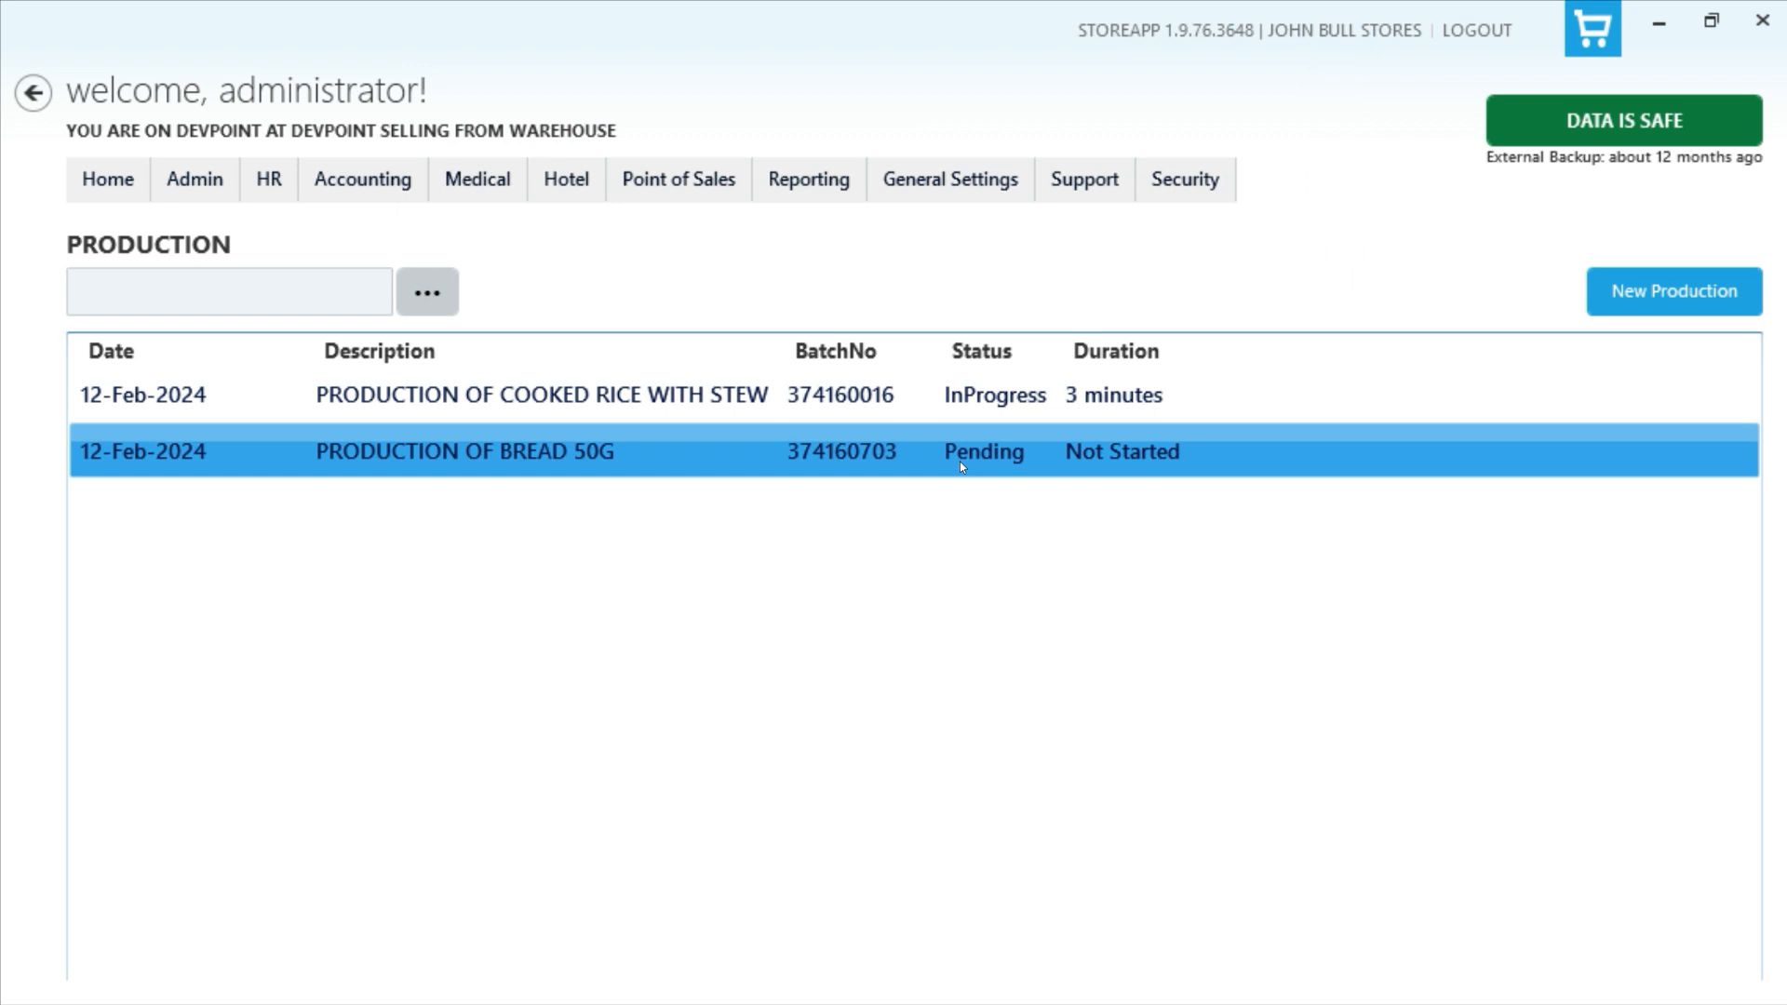
pyautogui.moveTo(780, 354); pyautogui.dragTo(819, 354)
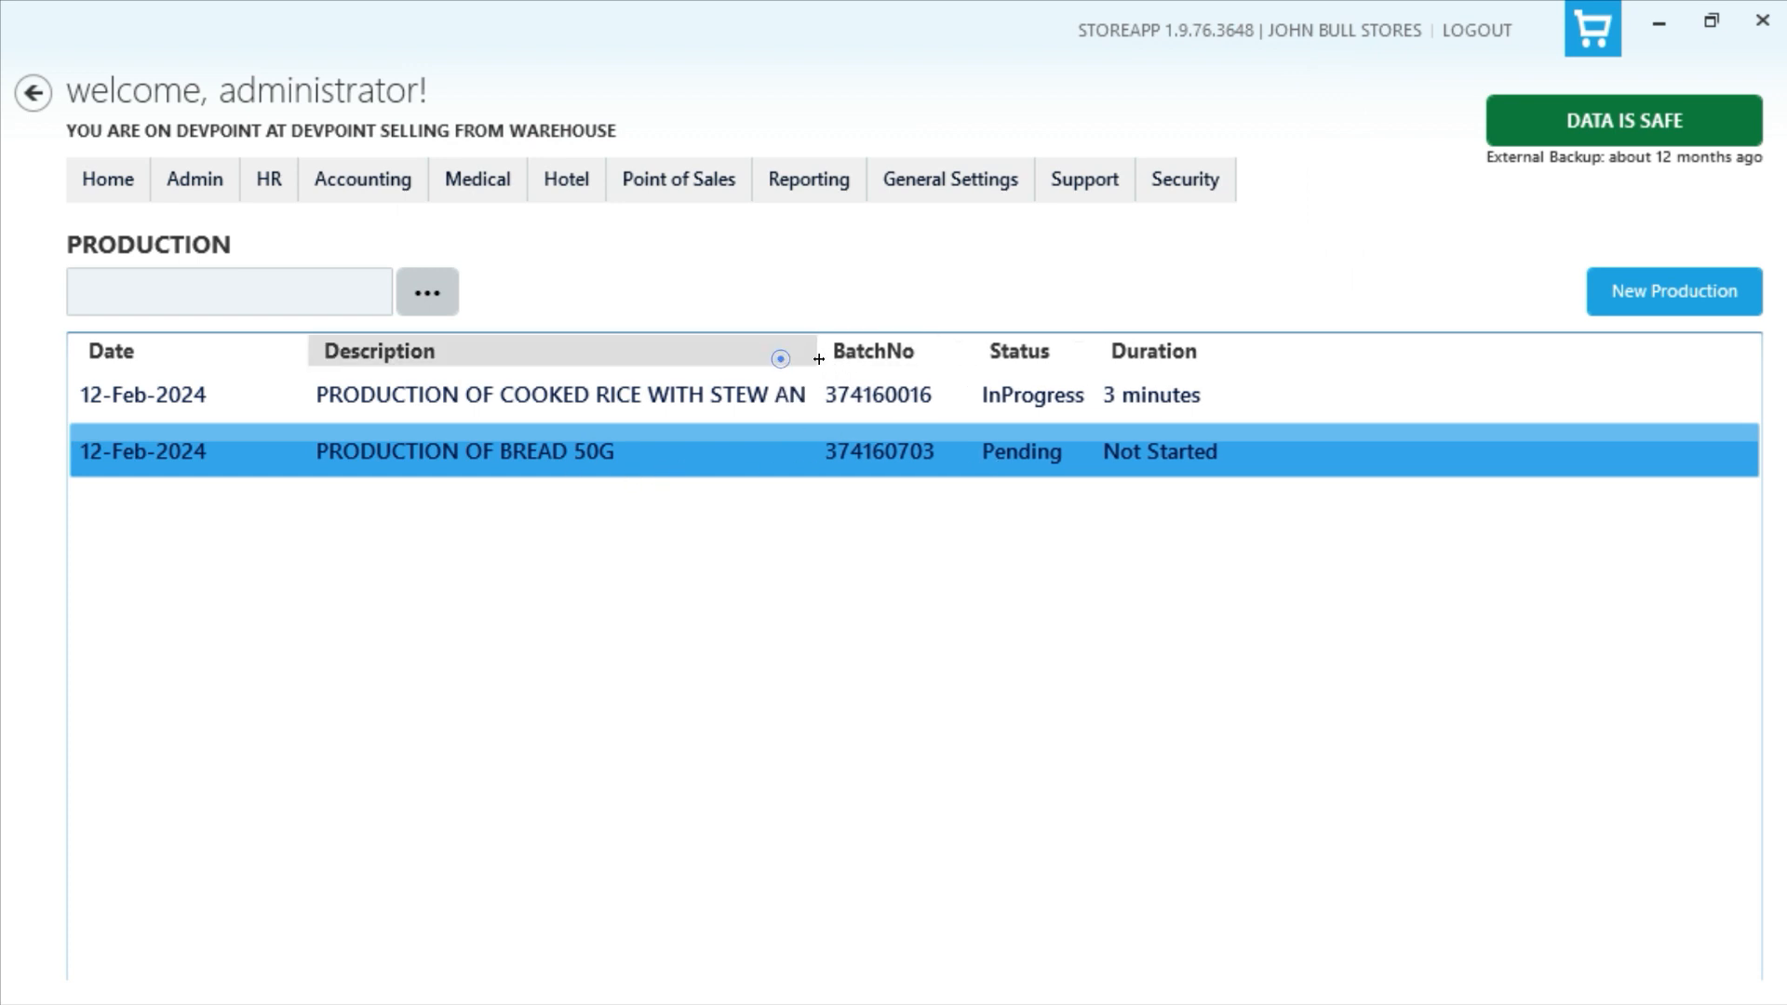
# Step: Cancel the pending BREAD 50G production
pyautogui.doubleClick(878, 455)
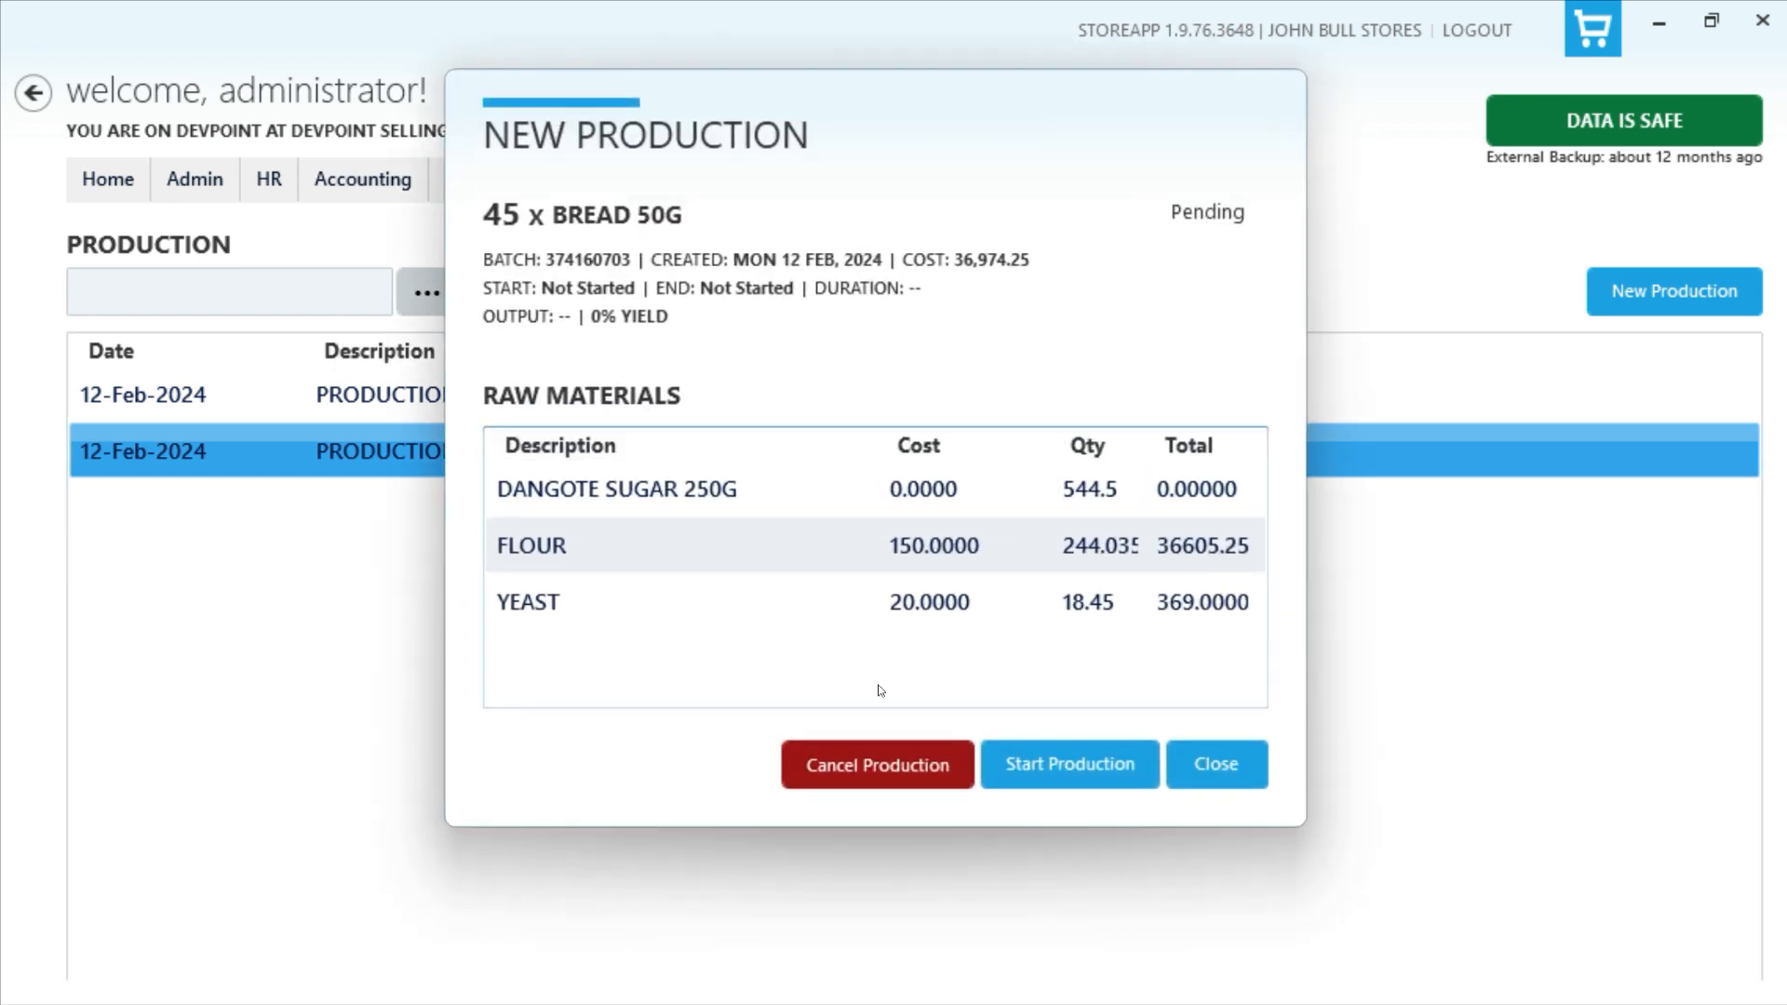
pyautogui.click(870, 769)
pyautogui.click(973, 564)
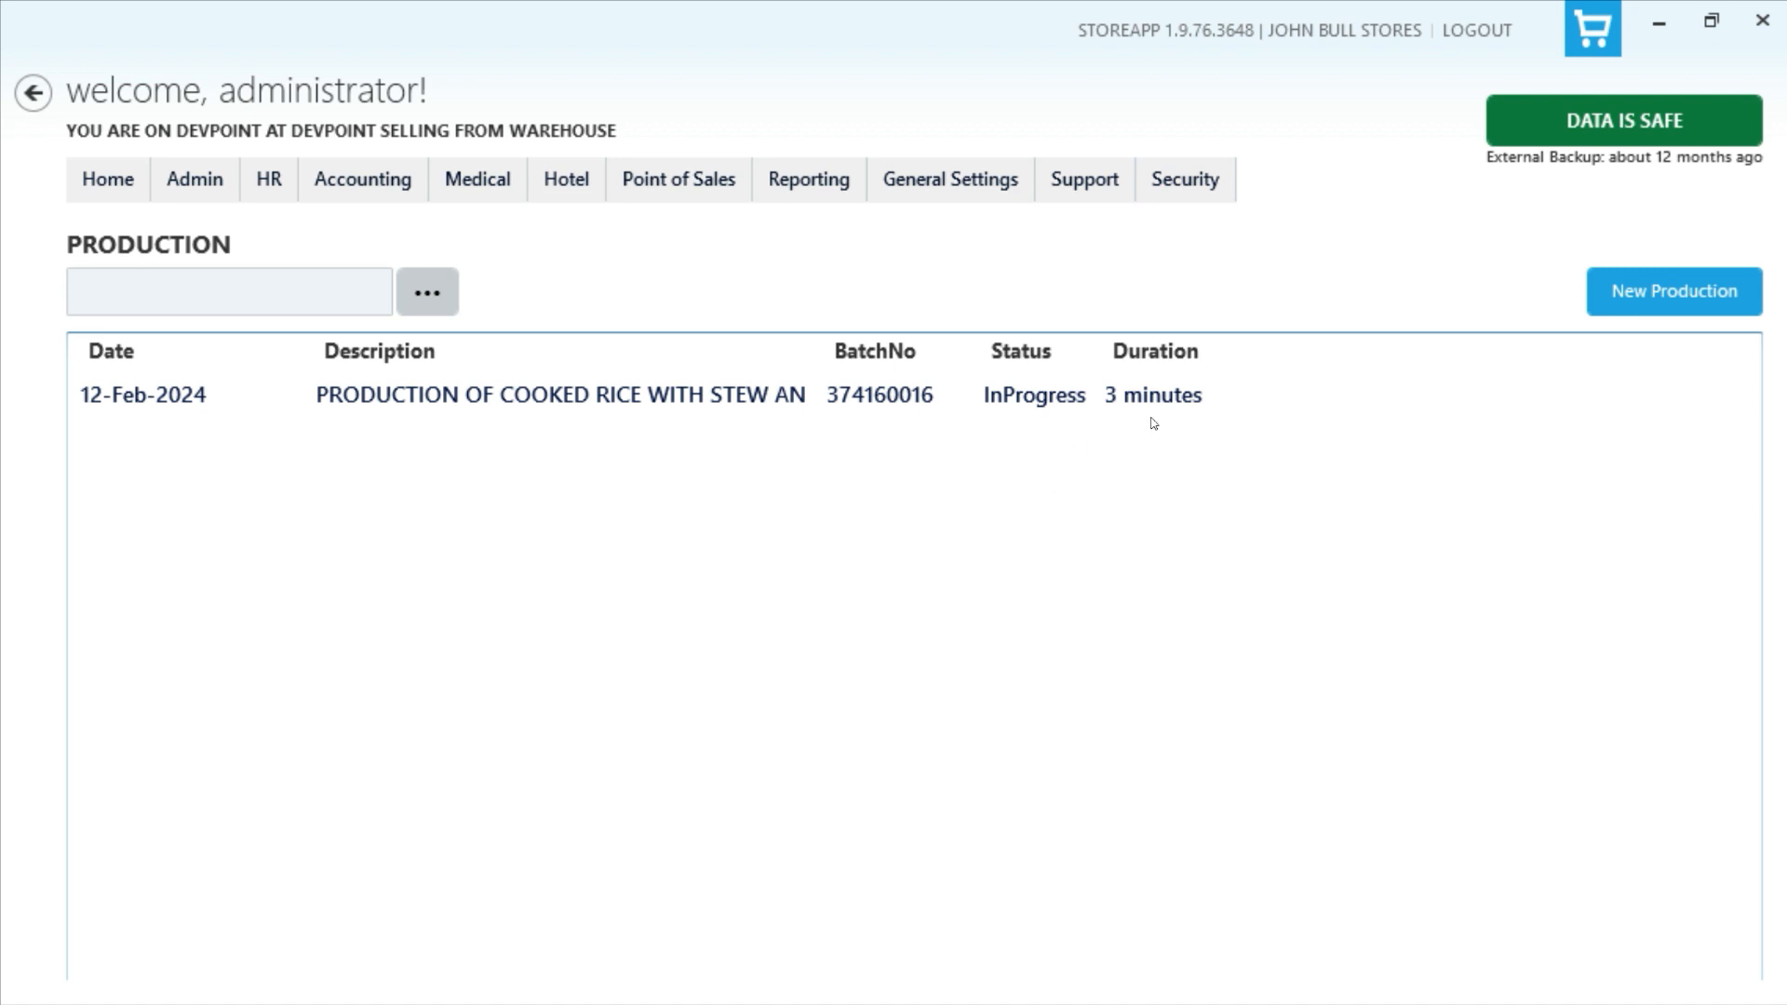
# Step: Begin a new production of WHITE BREAD to open its product formula form
pyautogui.click(1663, 305)
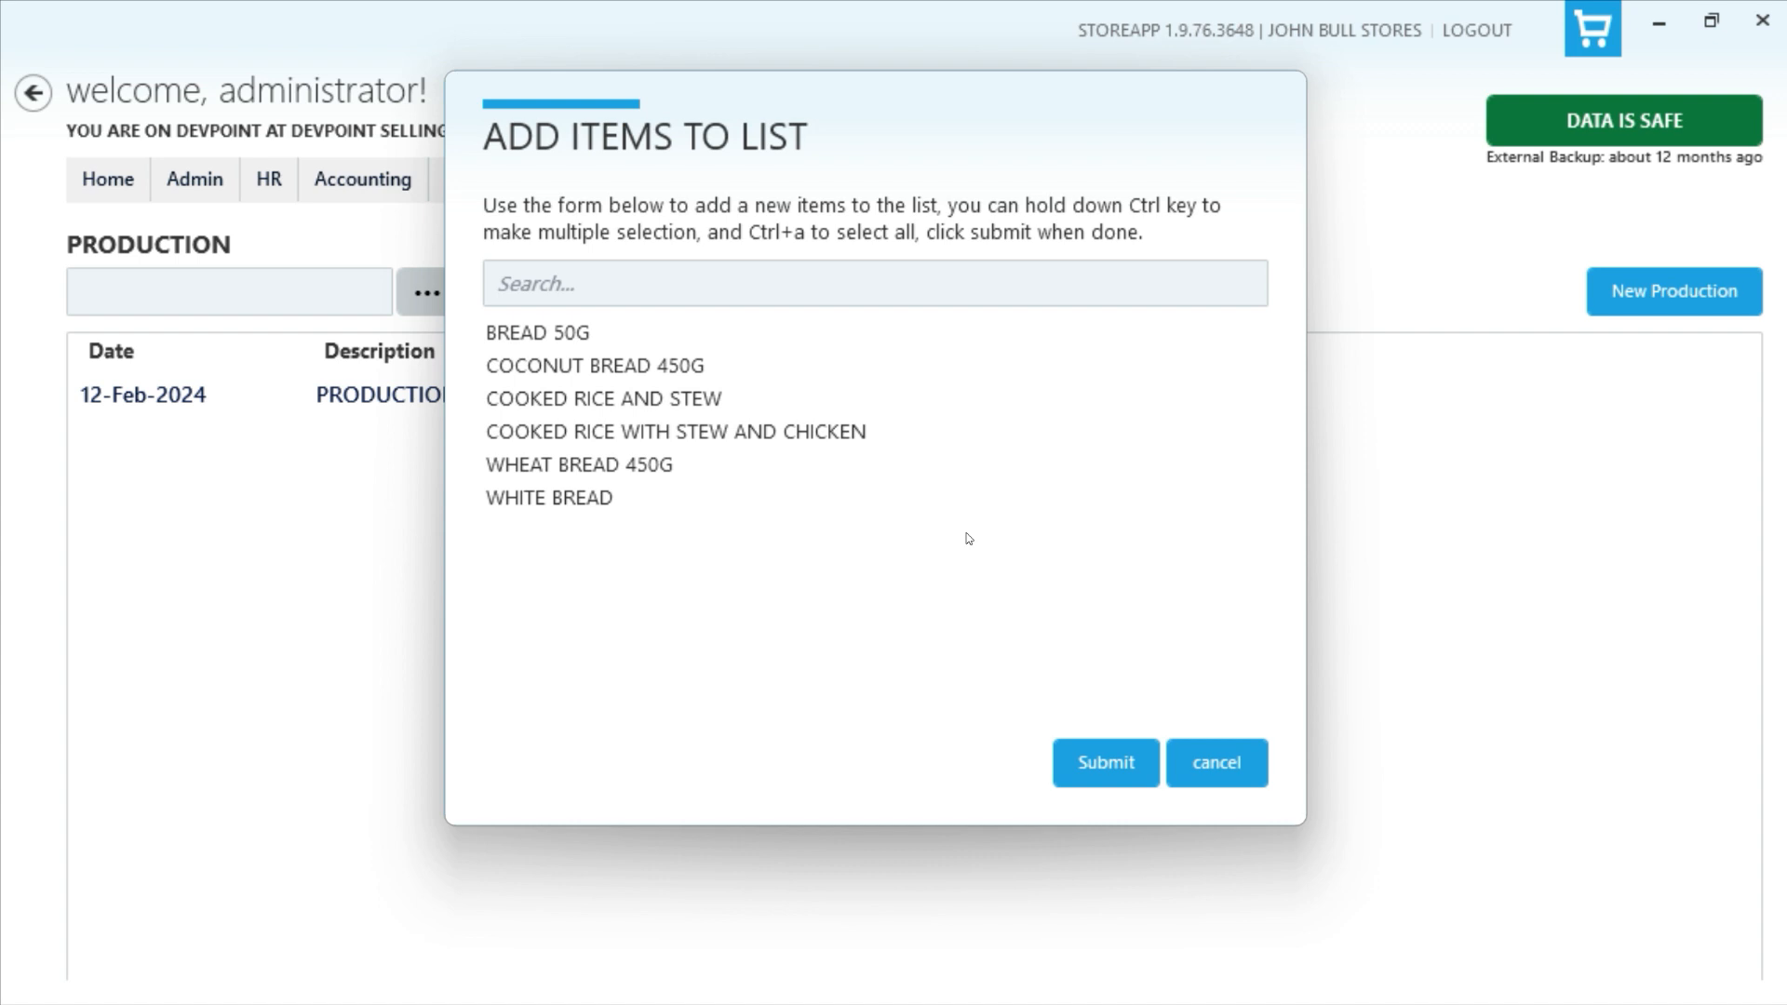
pyautogui.click(589, 496)
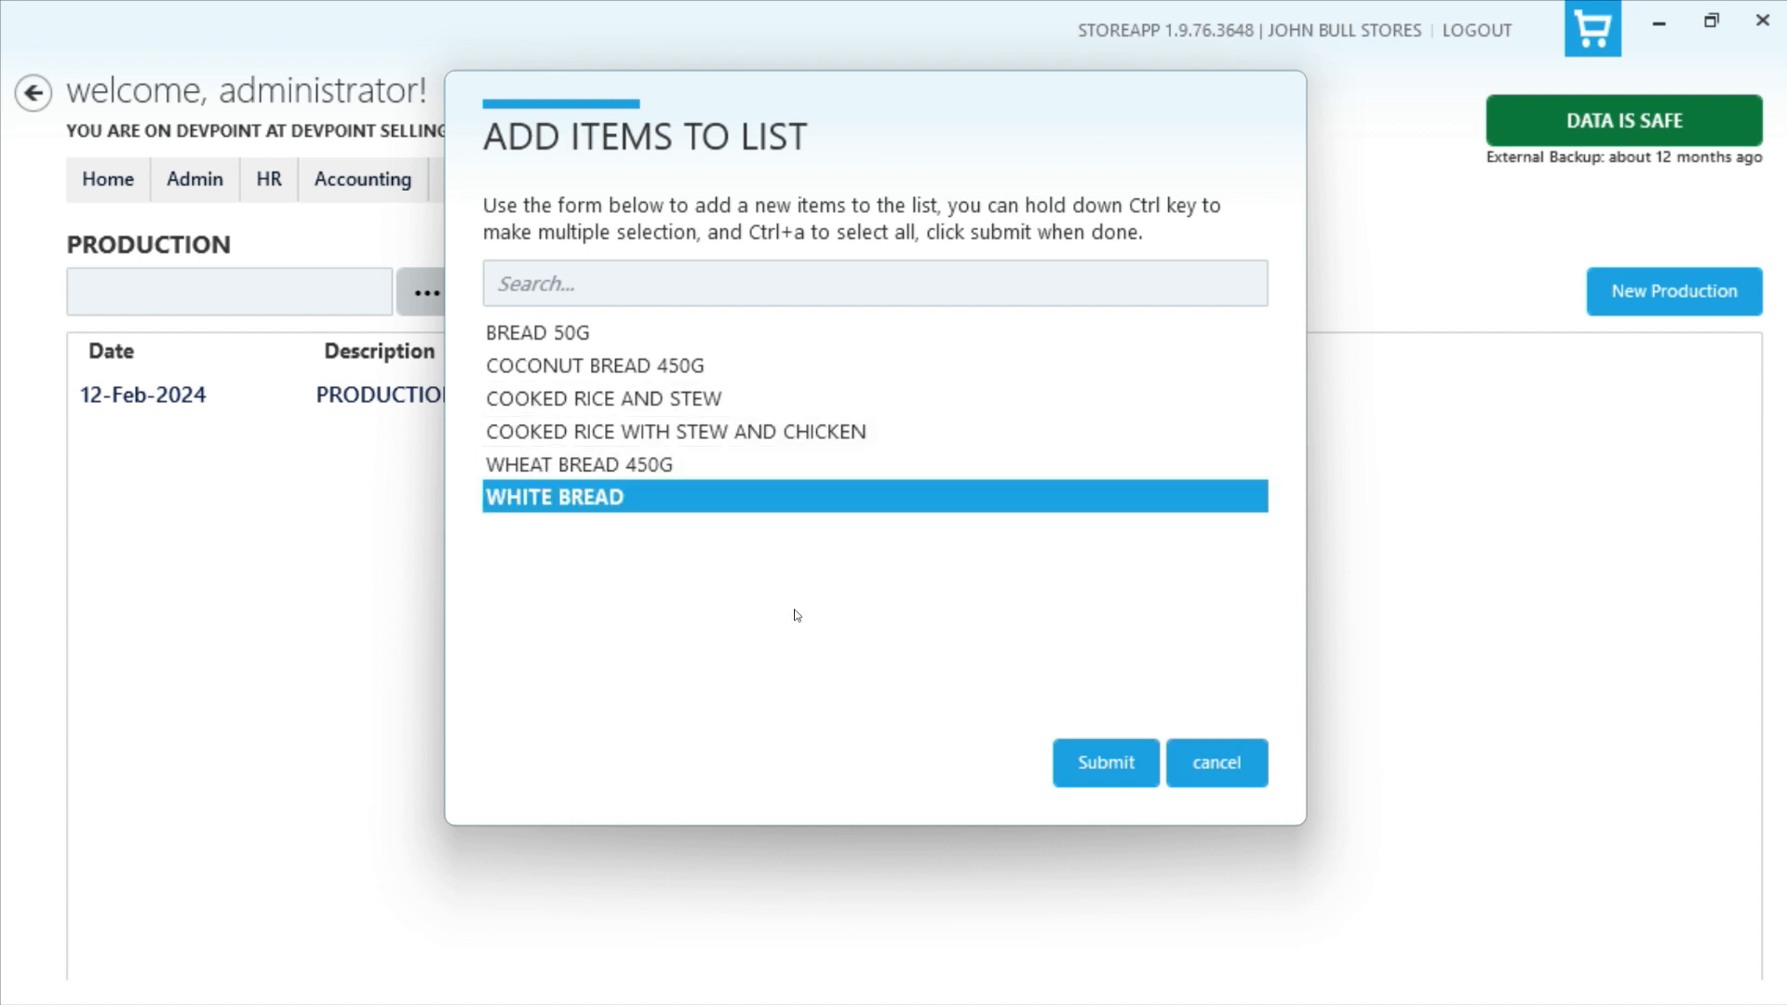
pyautogui.click(1056, 759)
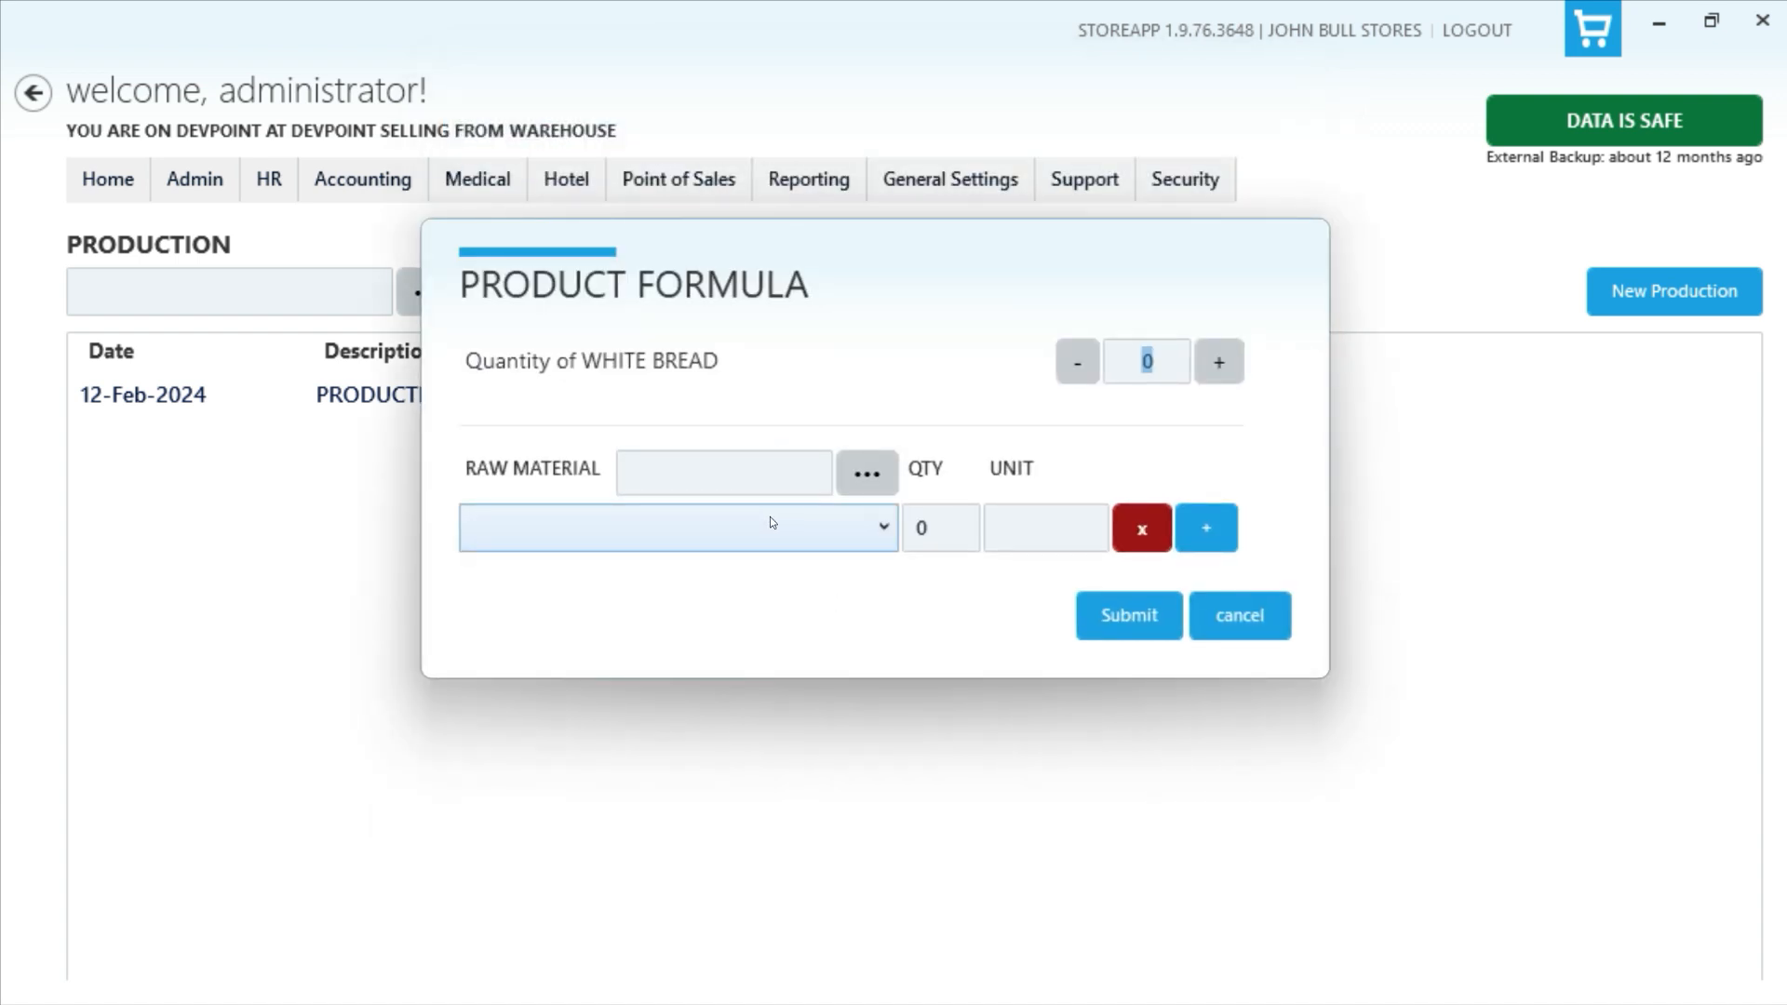
# Step: Browse the raw materials available for the WHITE BREAD product formula and cancel the form without submitting it
pyautogui.click(781, 514)
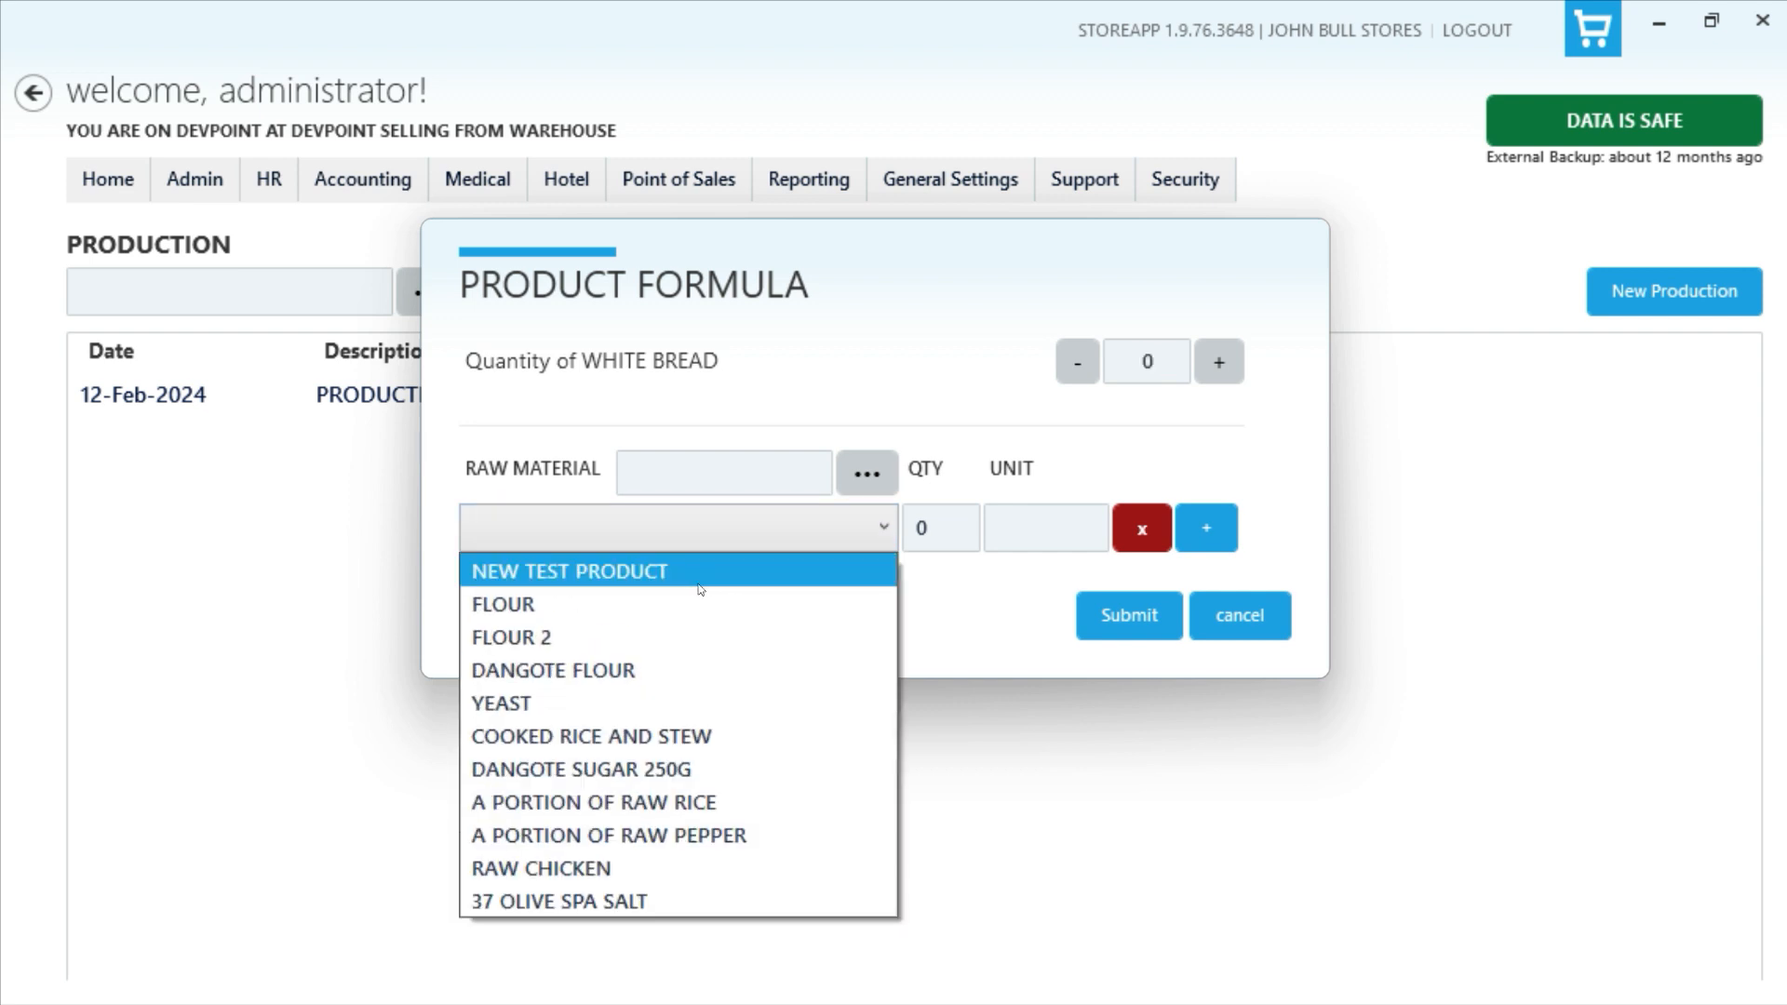
pyautogui.click(955, 629)
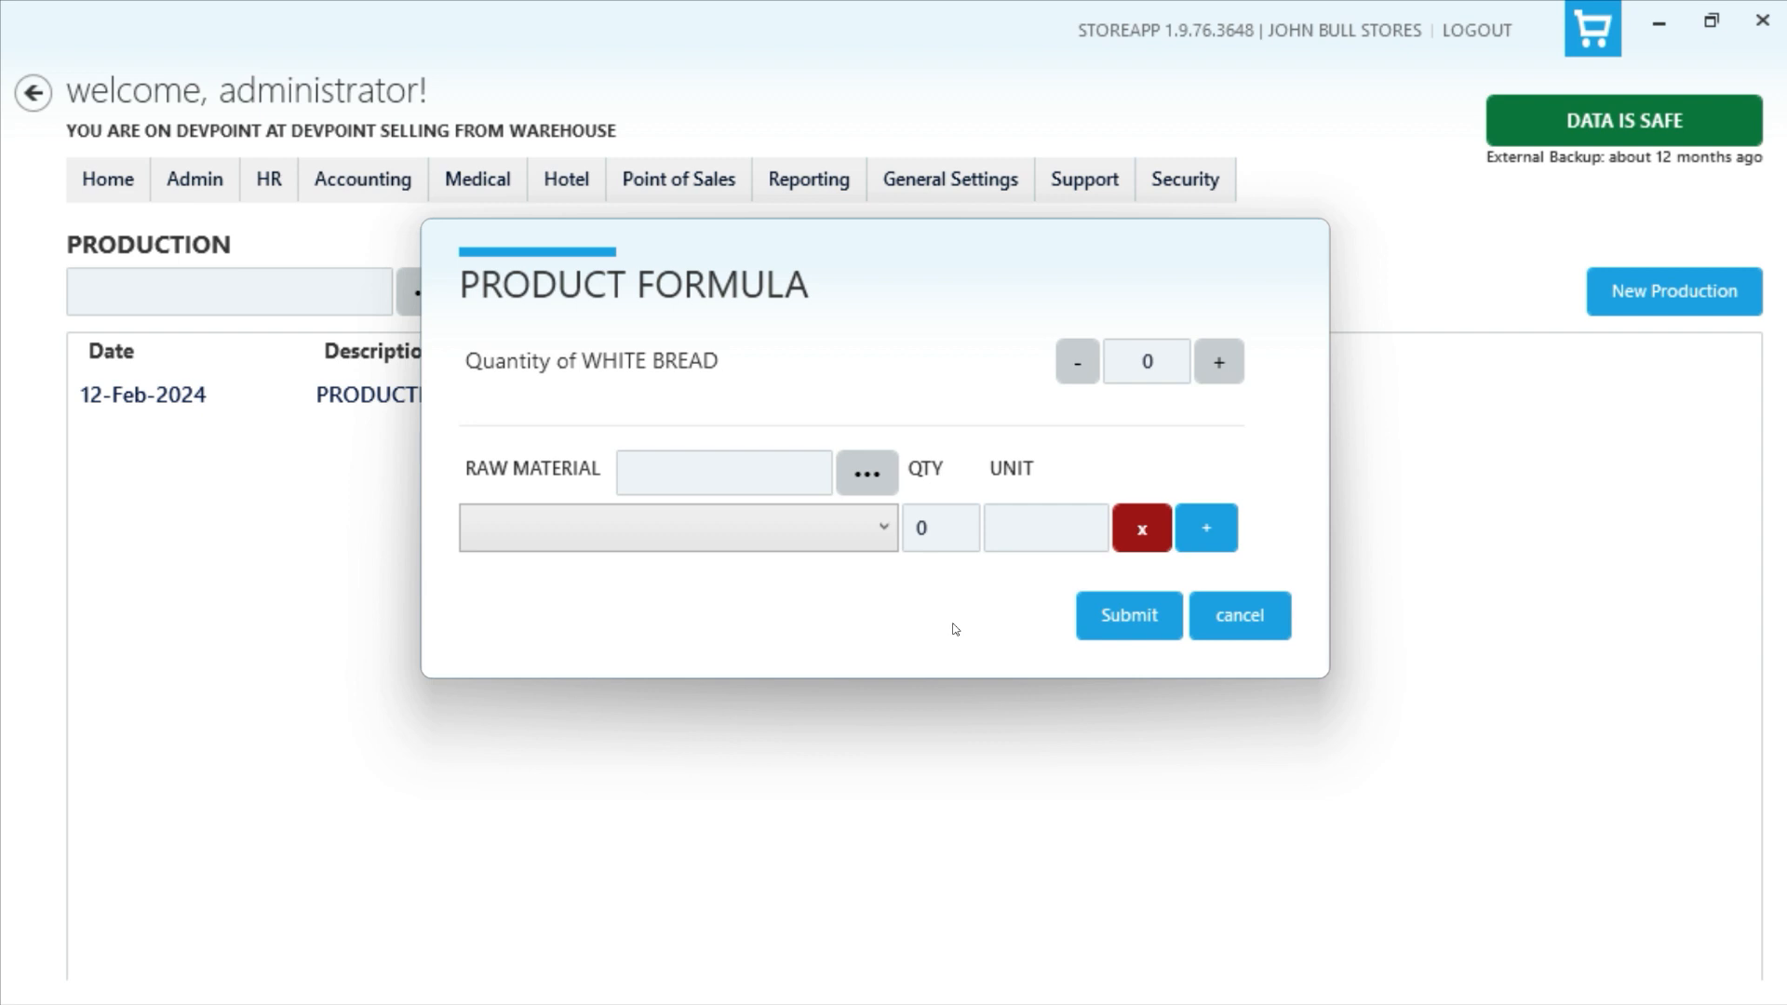
pyautogui.click(870, 527)
pyautogui.click(955, 614)
pyautogui.click(866, 547)
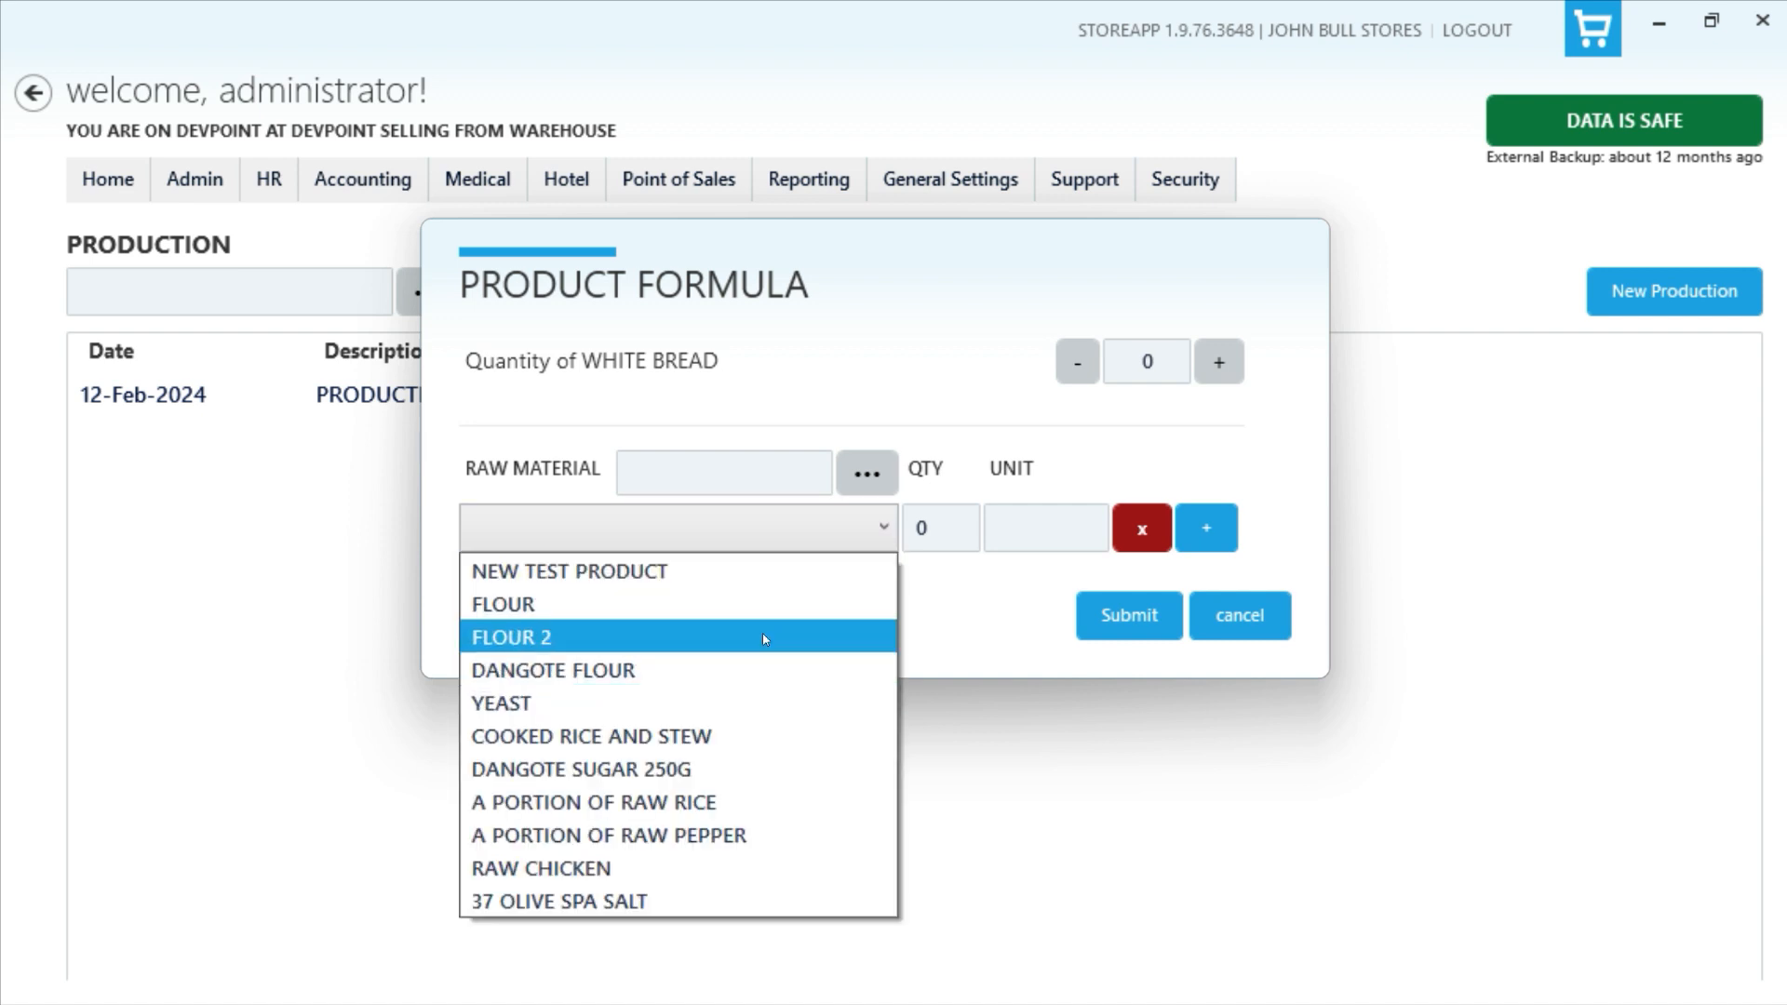
pyautogui.click(963, 612)
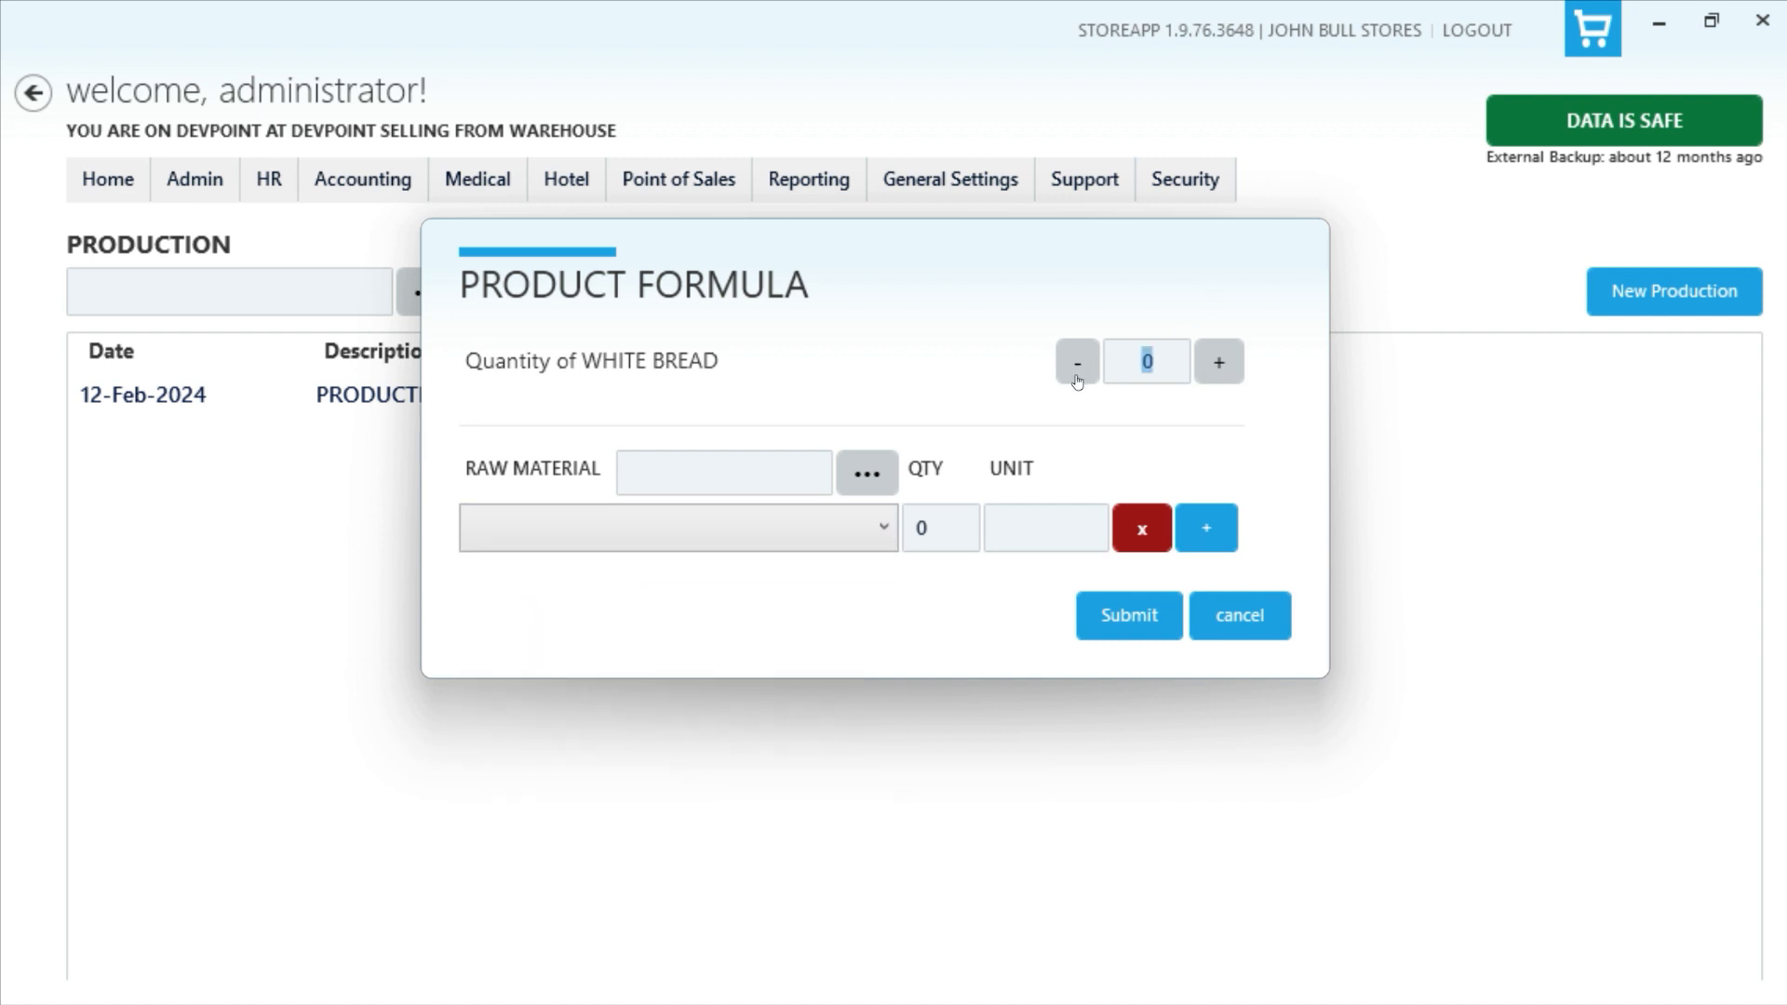
pyautogui.click(768, 532)
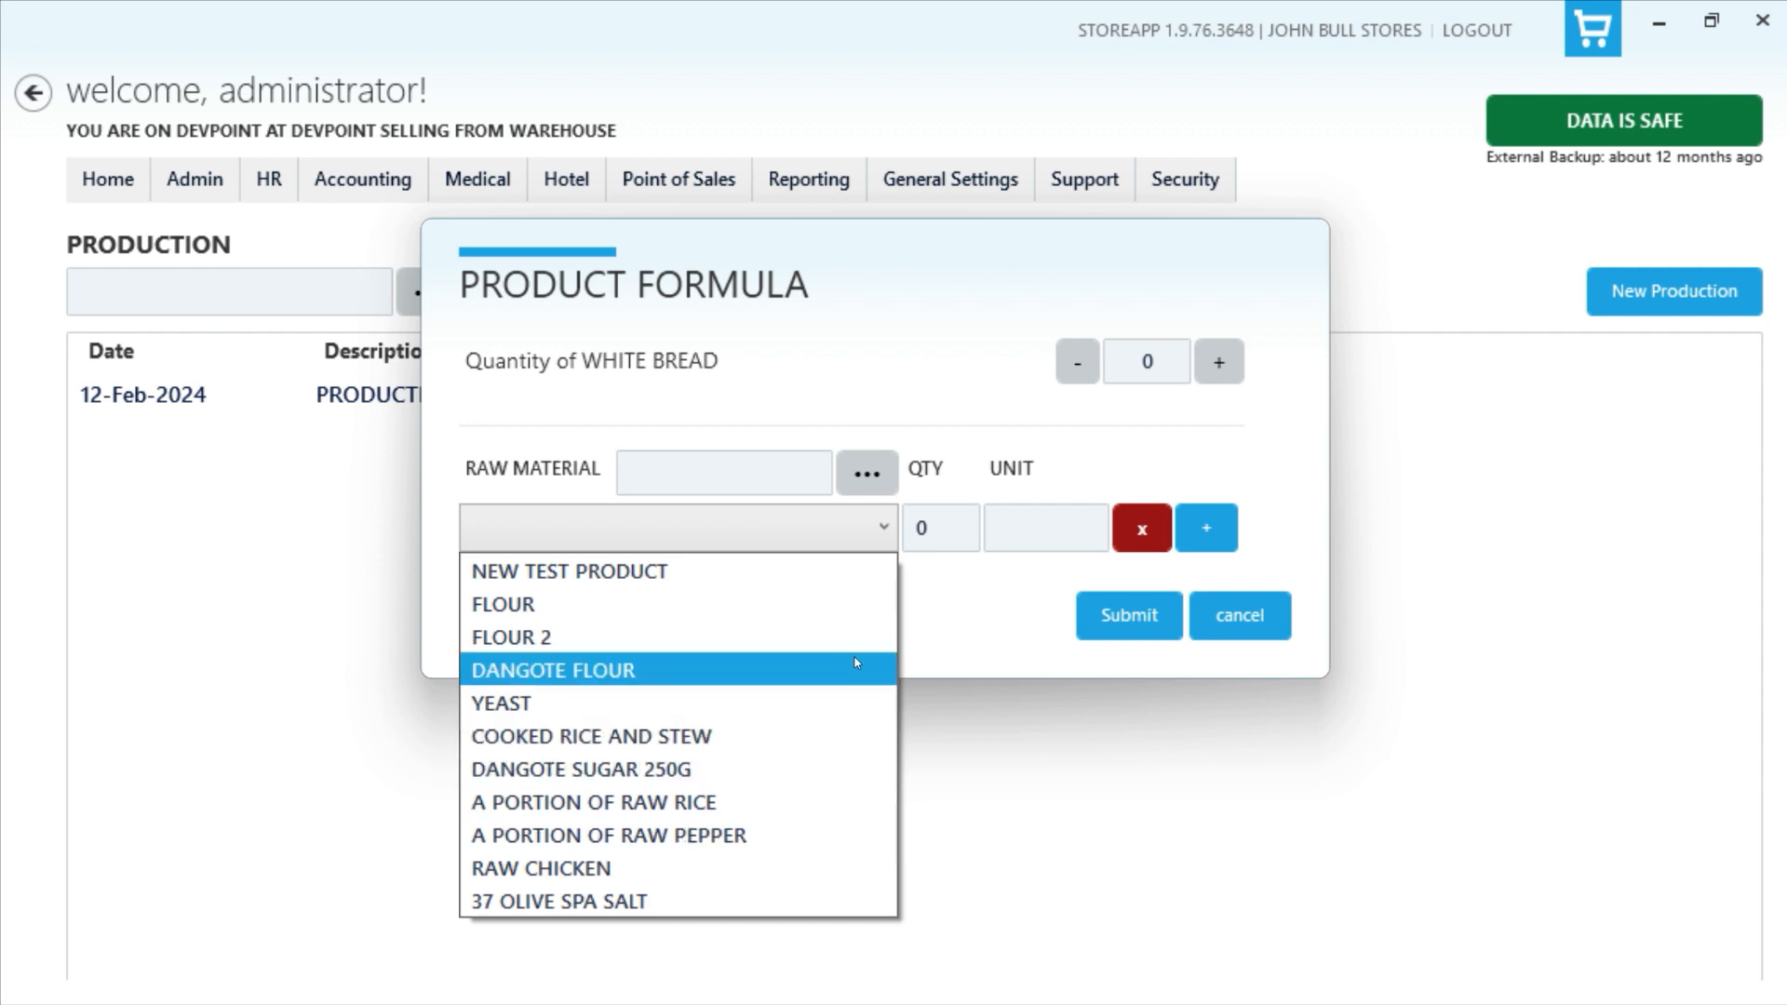
pyautogui.click(943, 631)
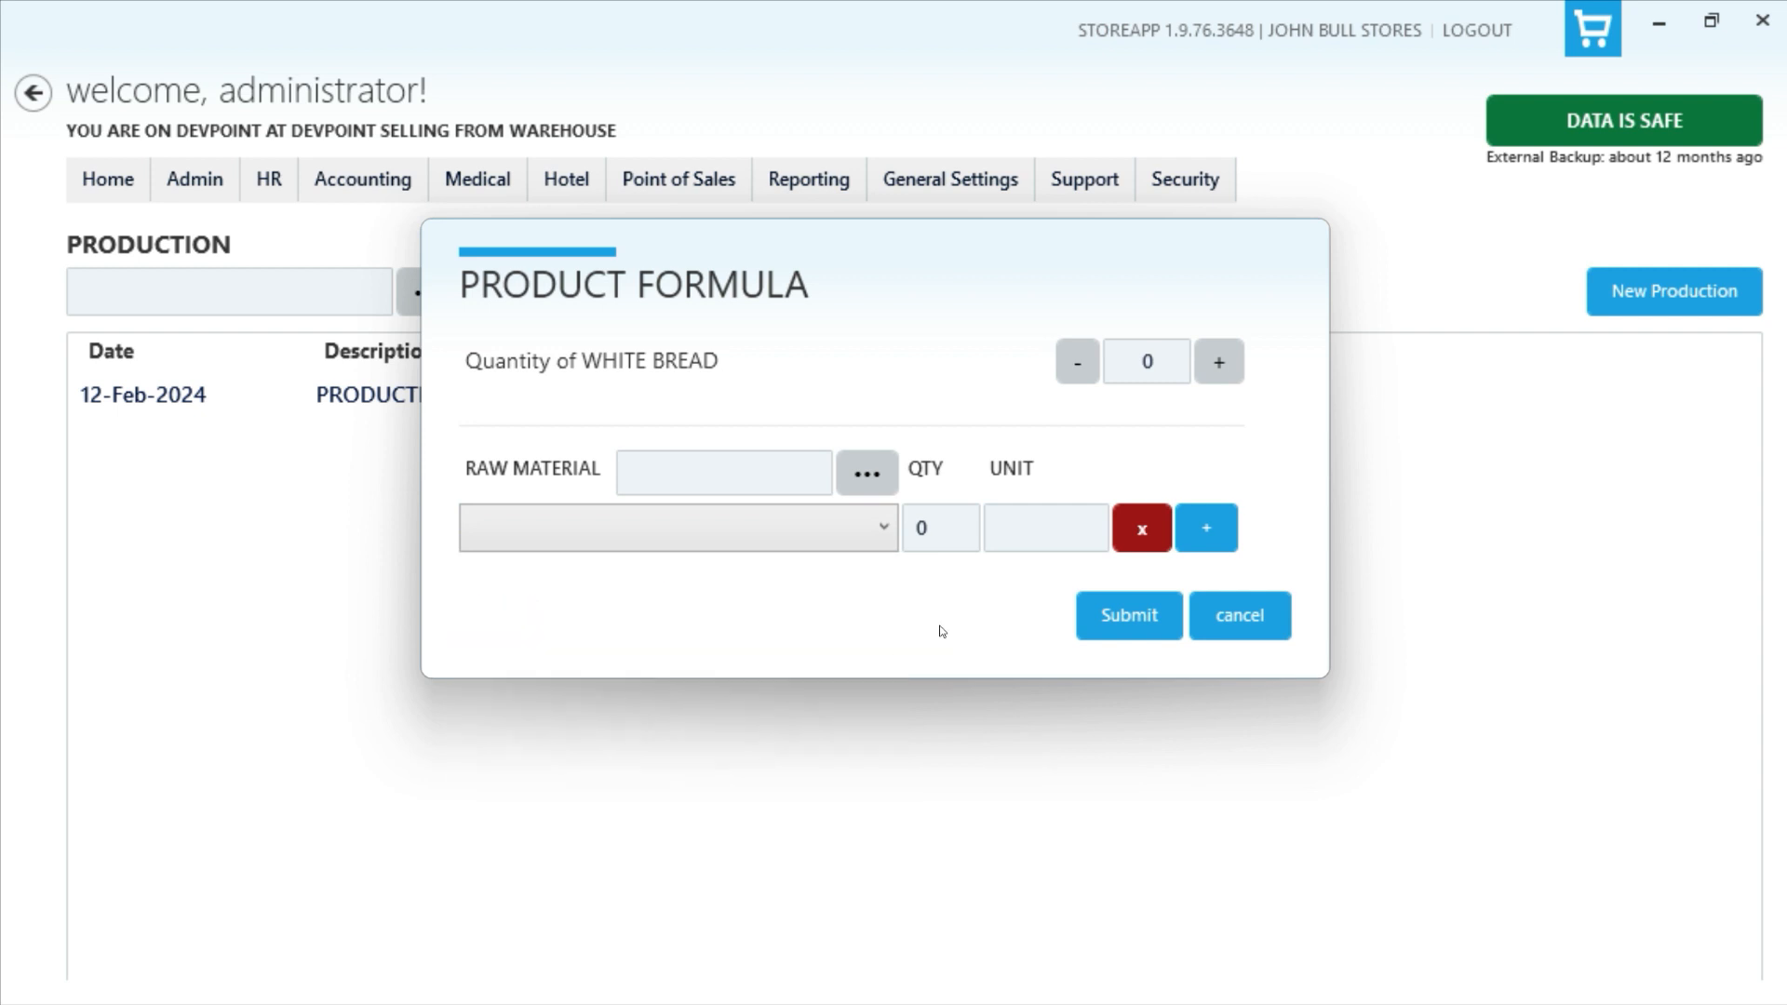
pyautogui.click(1234, 622)
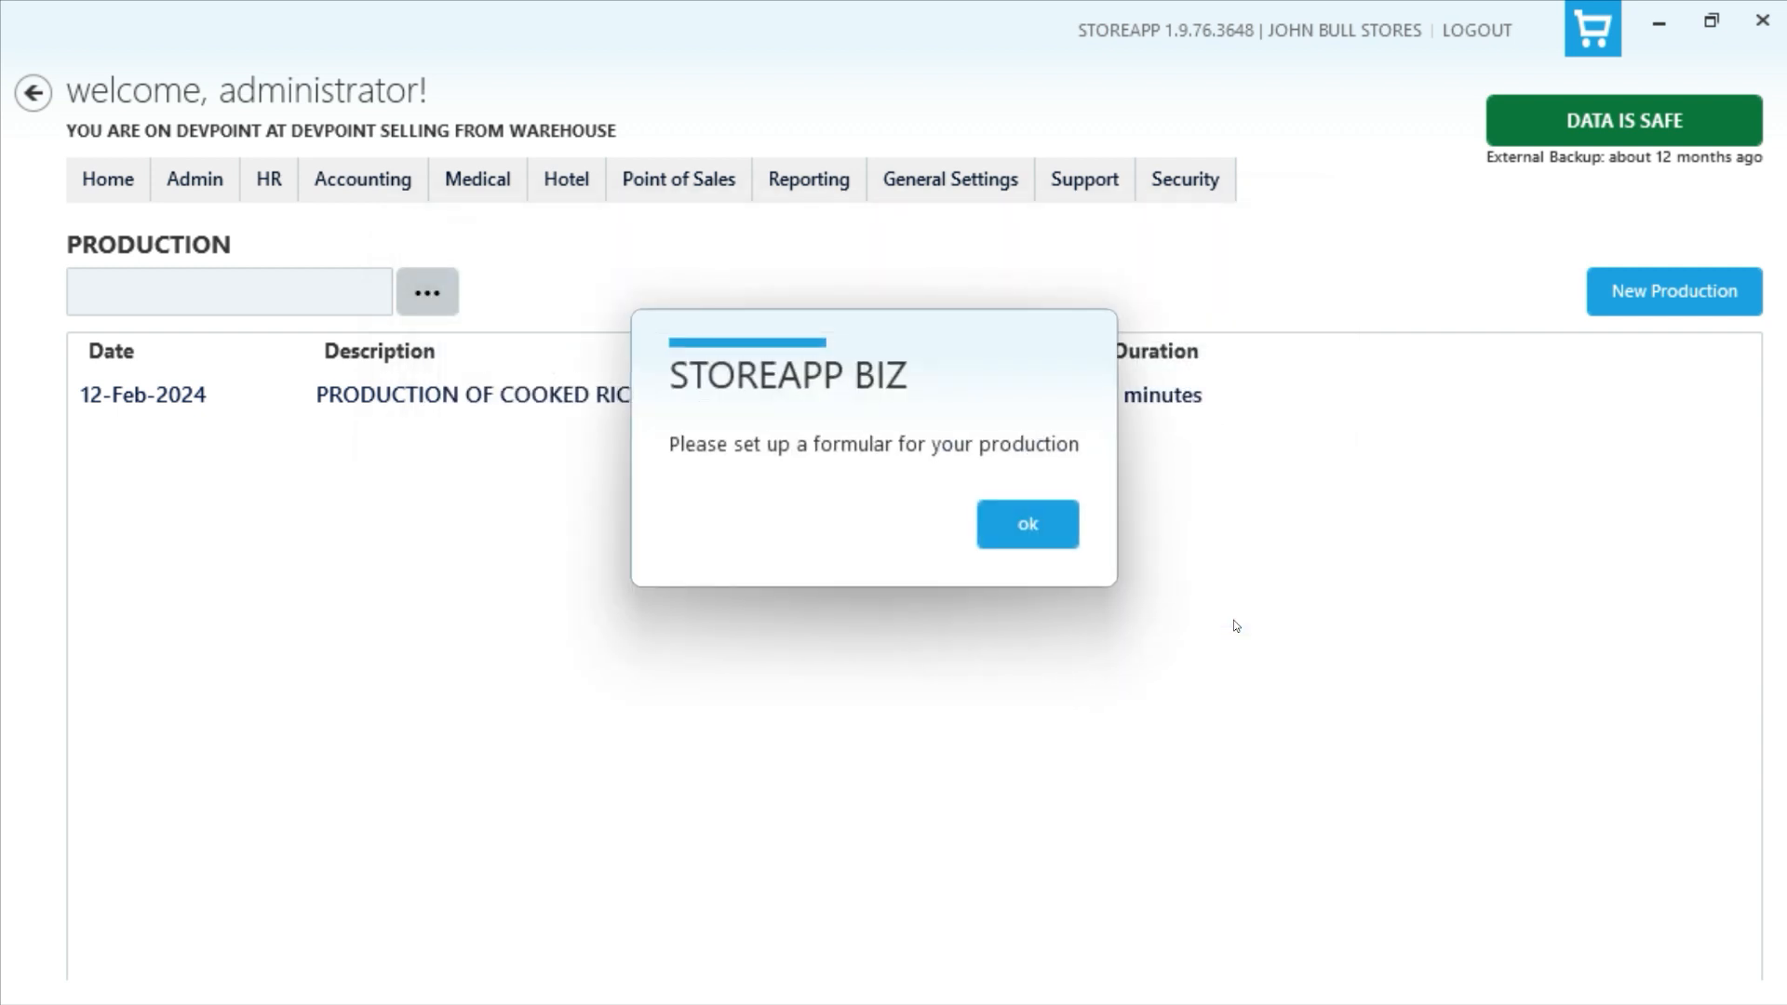
pyautogui.click(1061, 523)
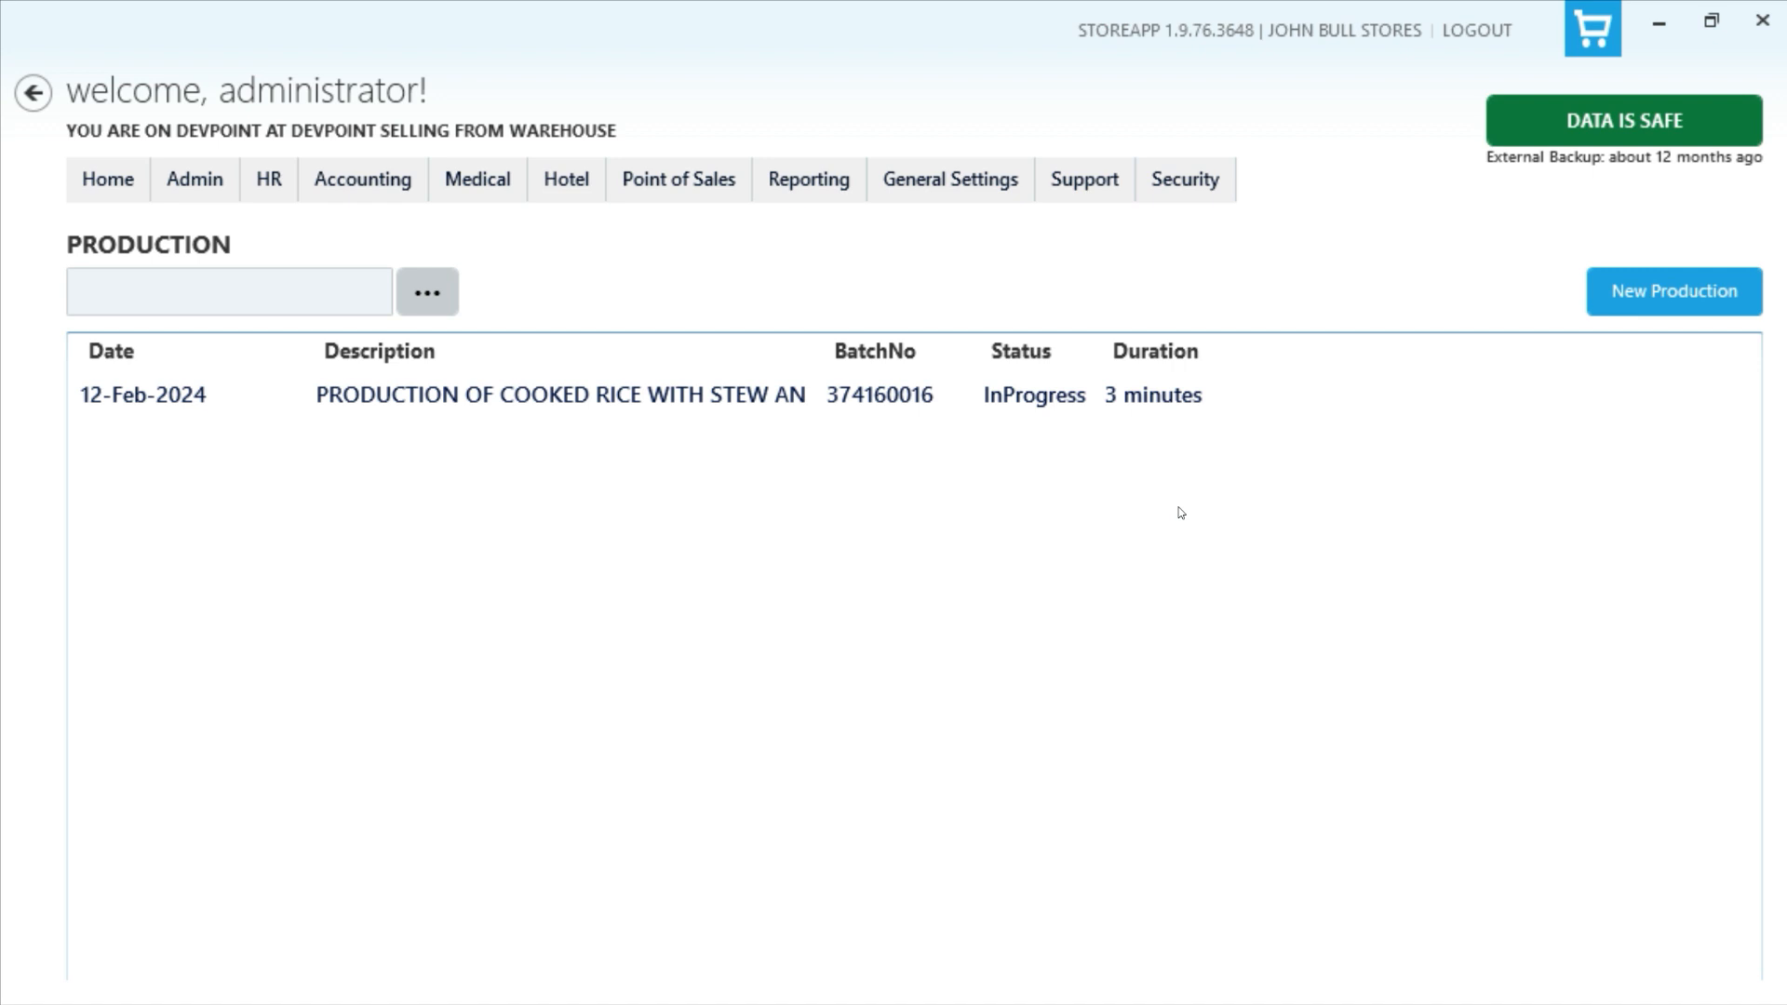
# Step: Finalize the in-progress COOKED RICE WITH STEW AND CHICKEN production with a yield quantity of 5 and EATERY as destination store
pyautogui.click(940, 398)
pyautogui.doubleClick(1014, 398)
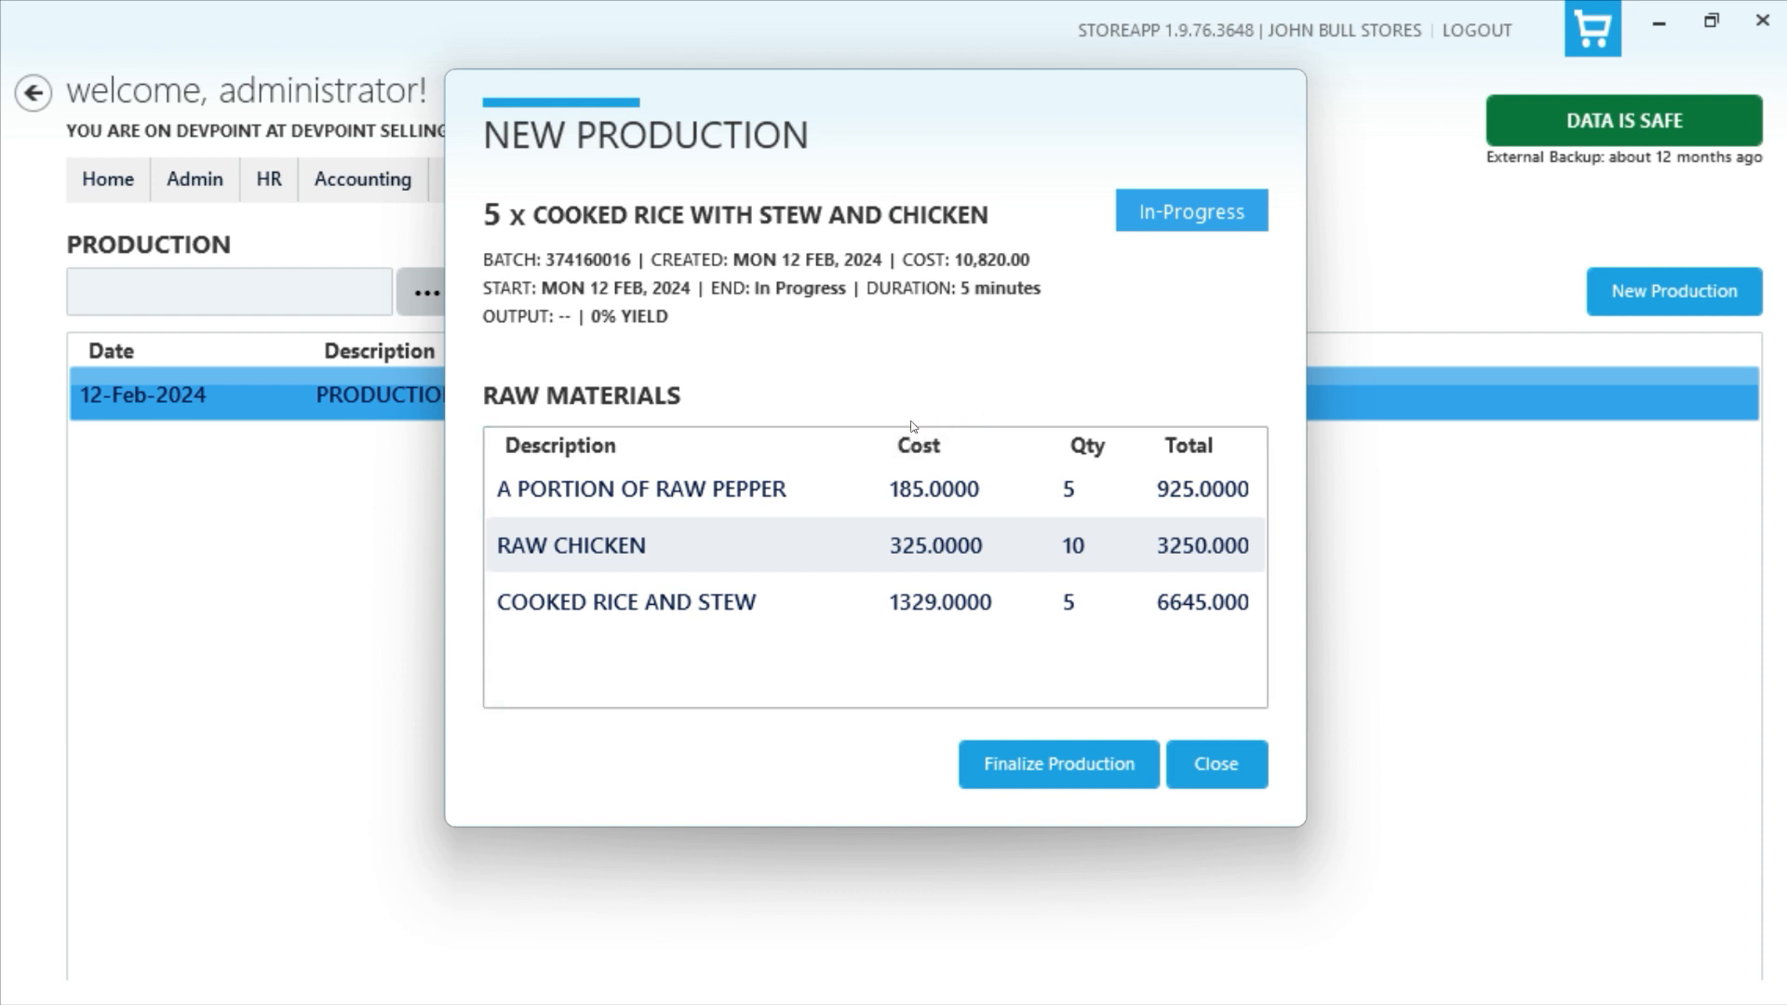
pyautogui.click(1056, 764)
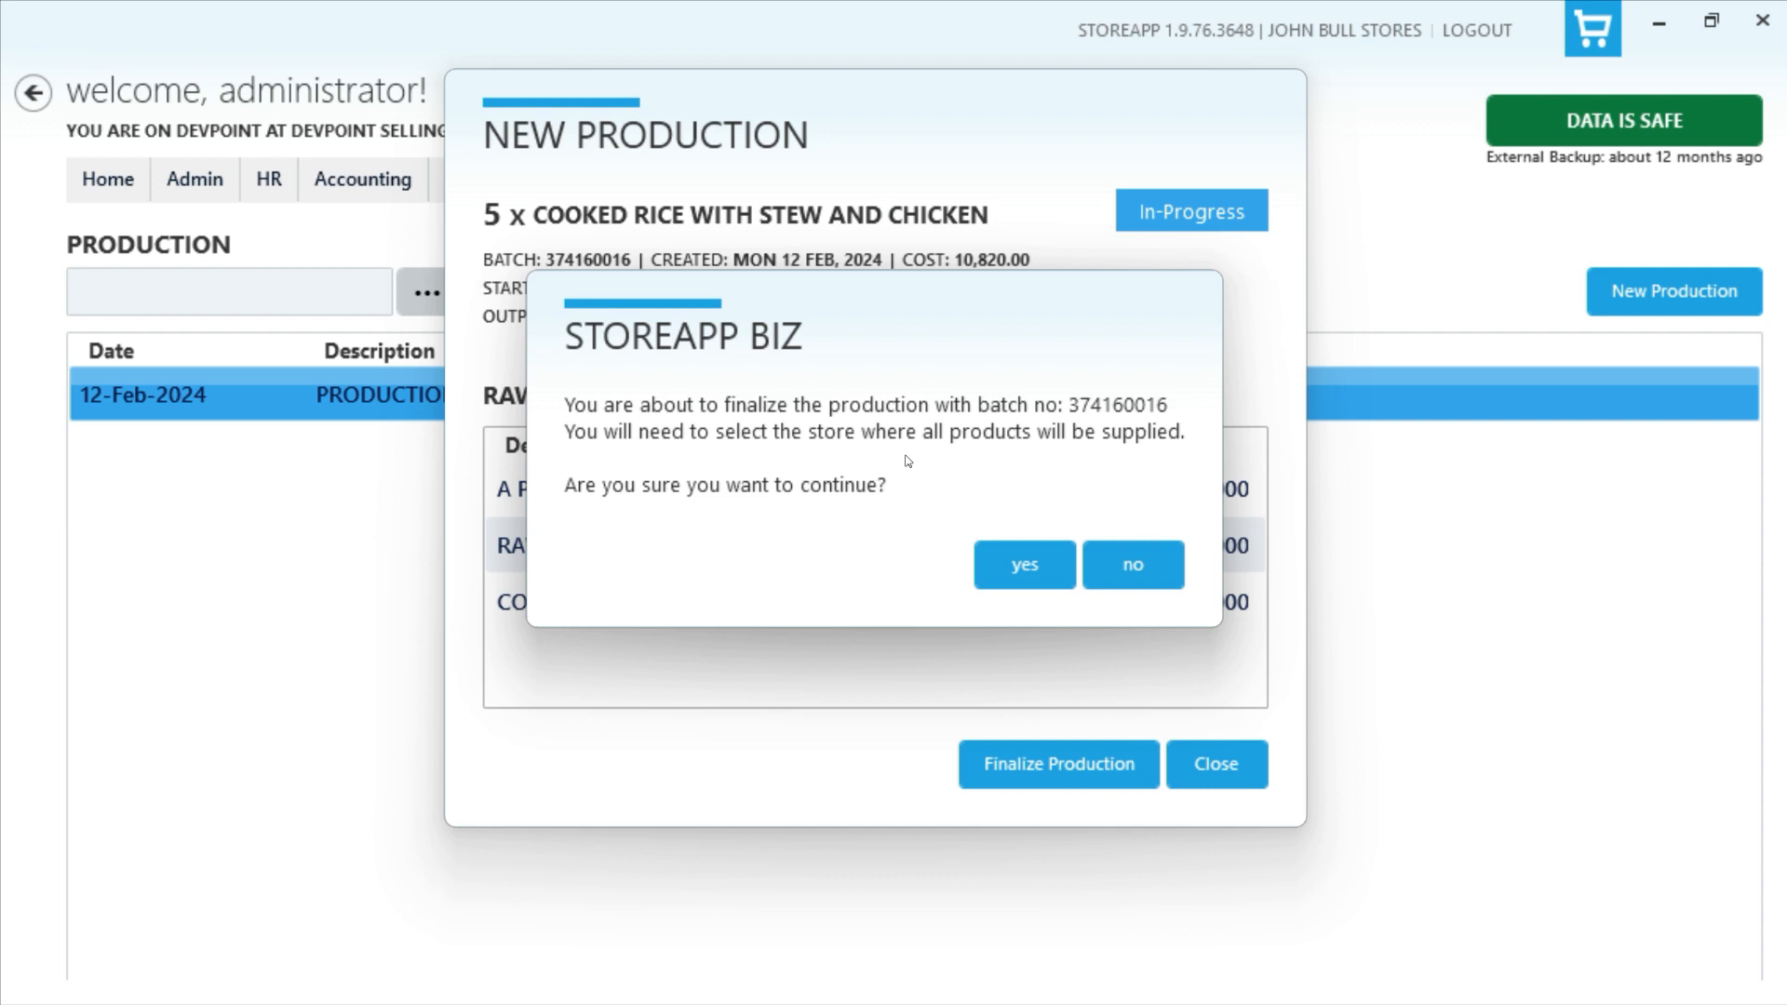
pyautogui.click(1026, 568)
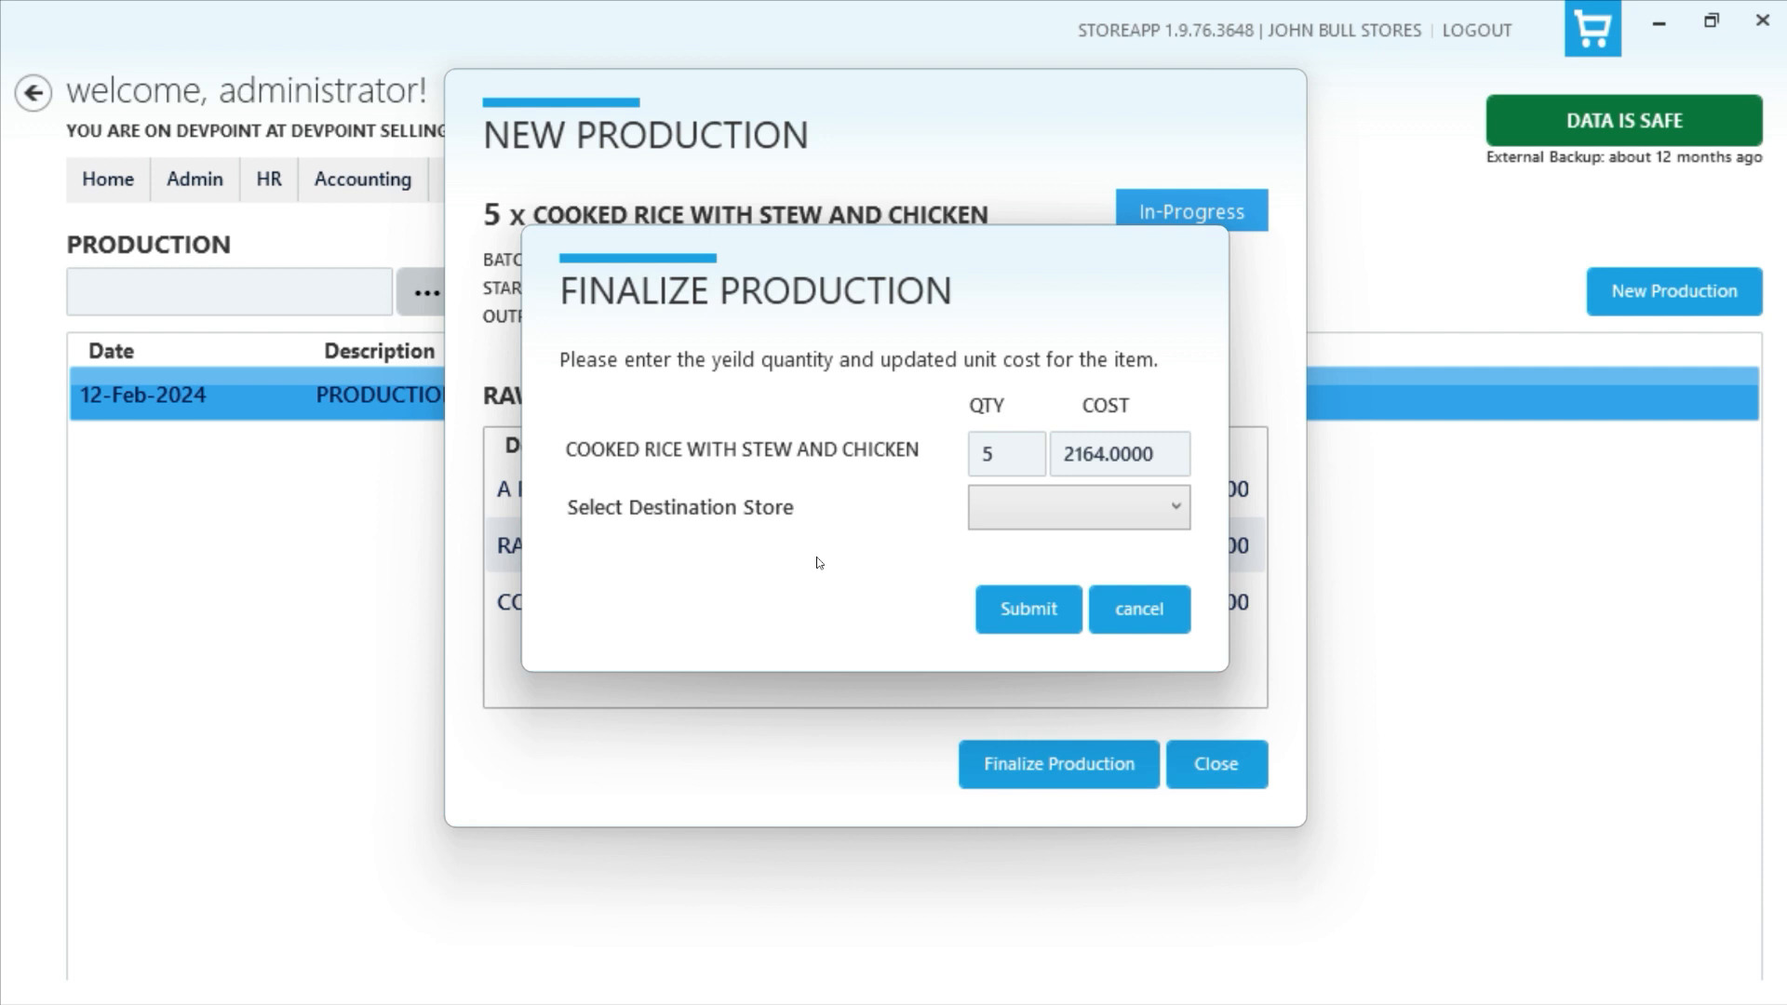
pyautogui.click(1023, 507)
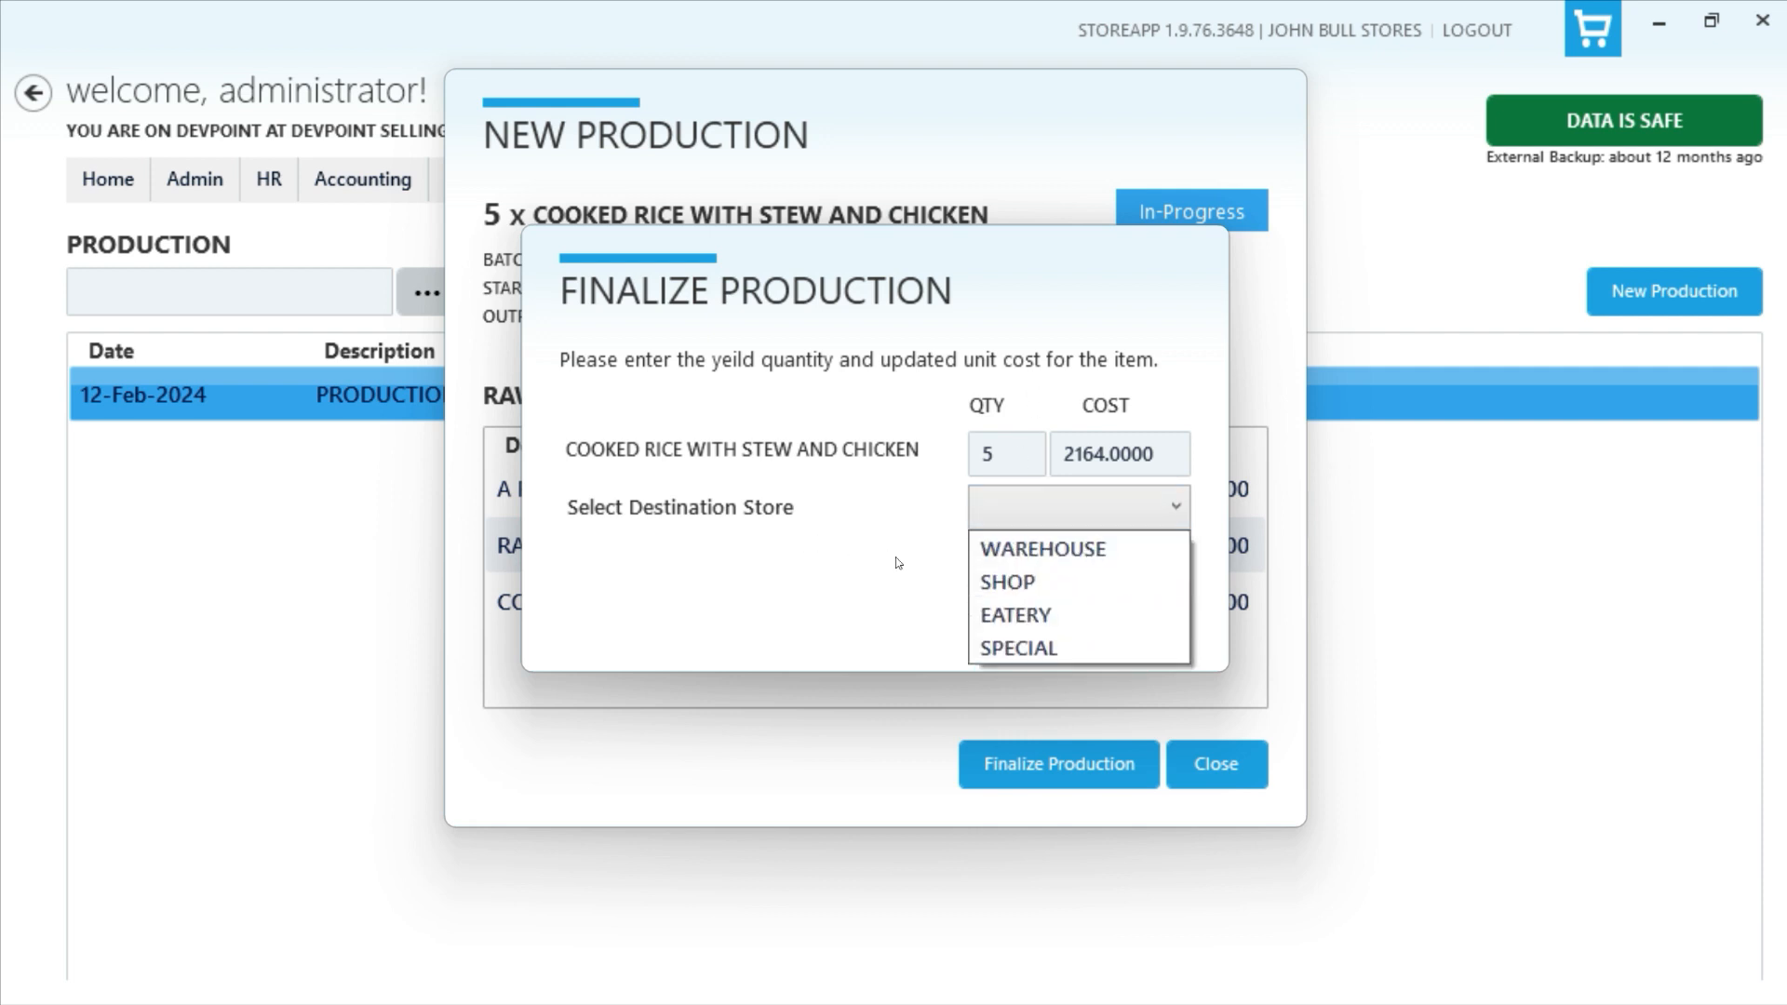
pyautogui.click(1007, 611)
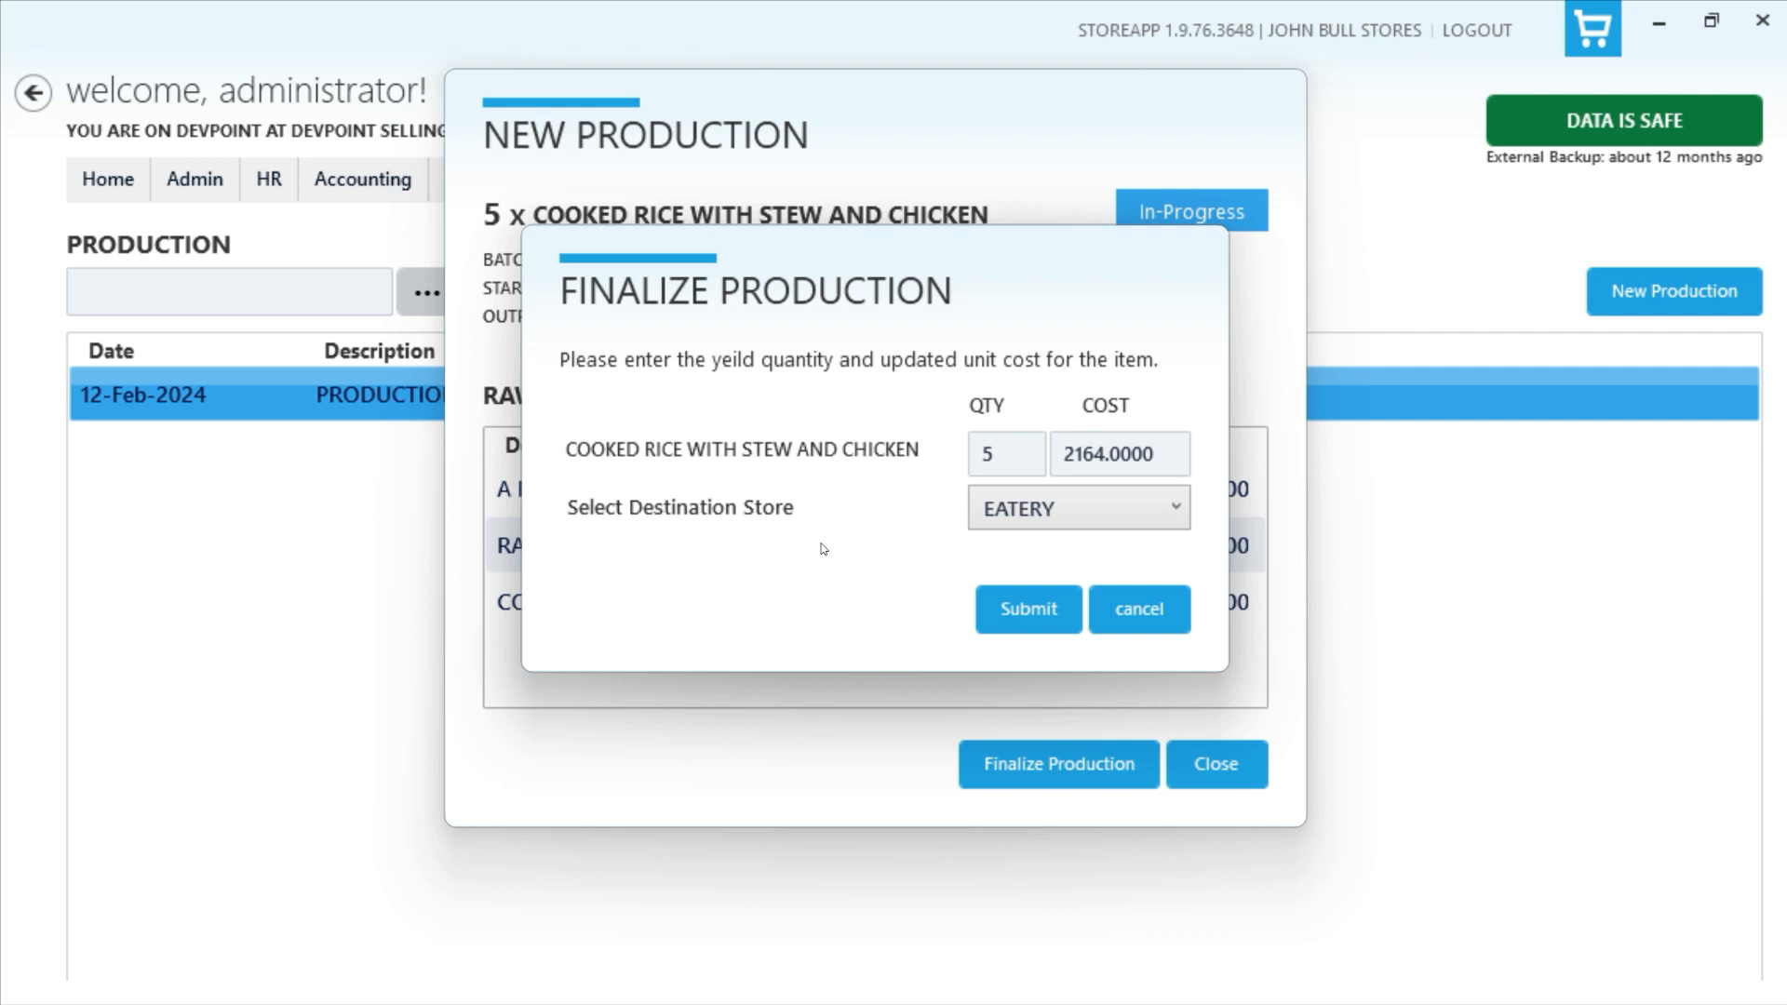
pyautogui.moveTo(1000, 455); pyautogui.dragTo(933, 473)
pyautogui.click(1022, 612)
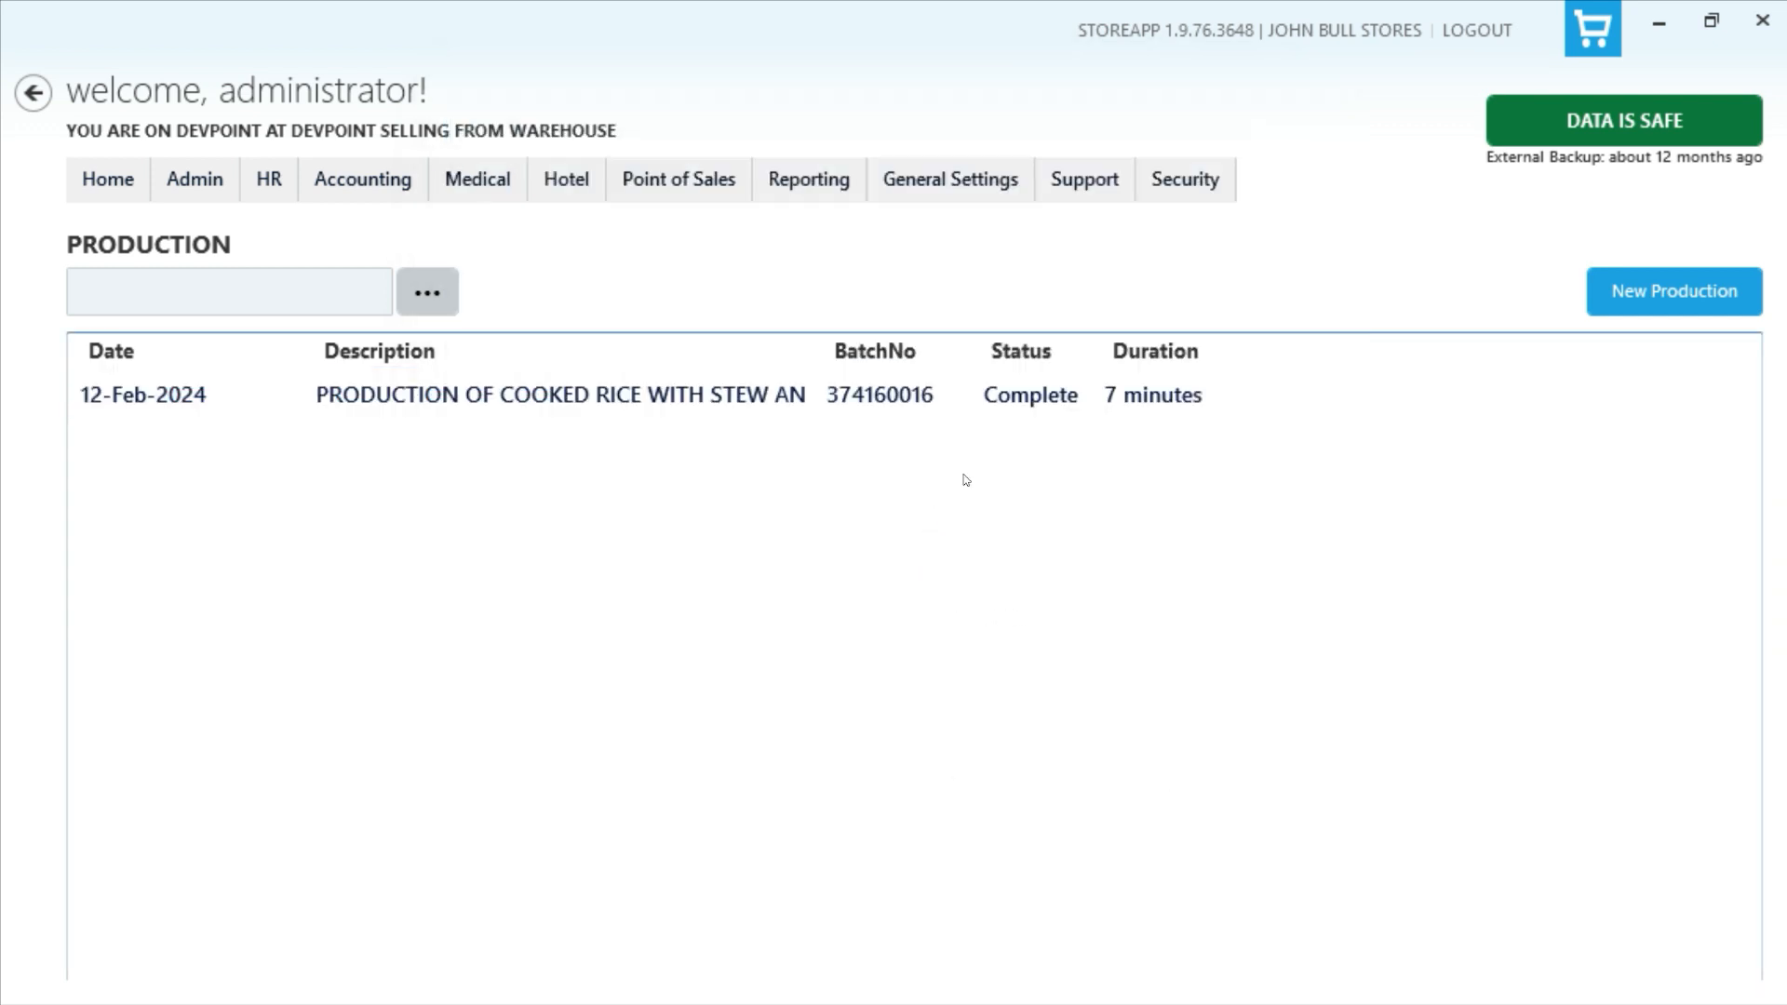
# Step: Review the status, duration, output and yield of the finalized COOKED RICE WITH STEW AND CHICKEN production
pyautogui.click(1033, 413)
pyautogui.doubleClick(1033, 413)
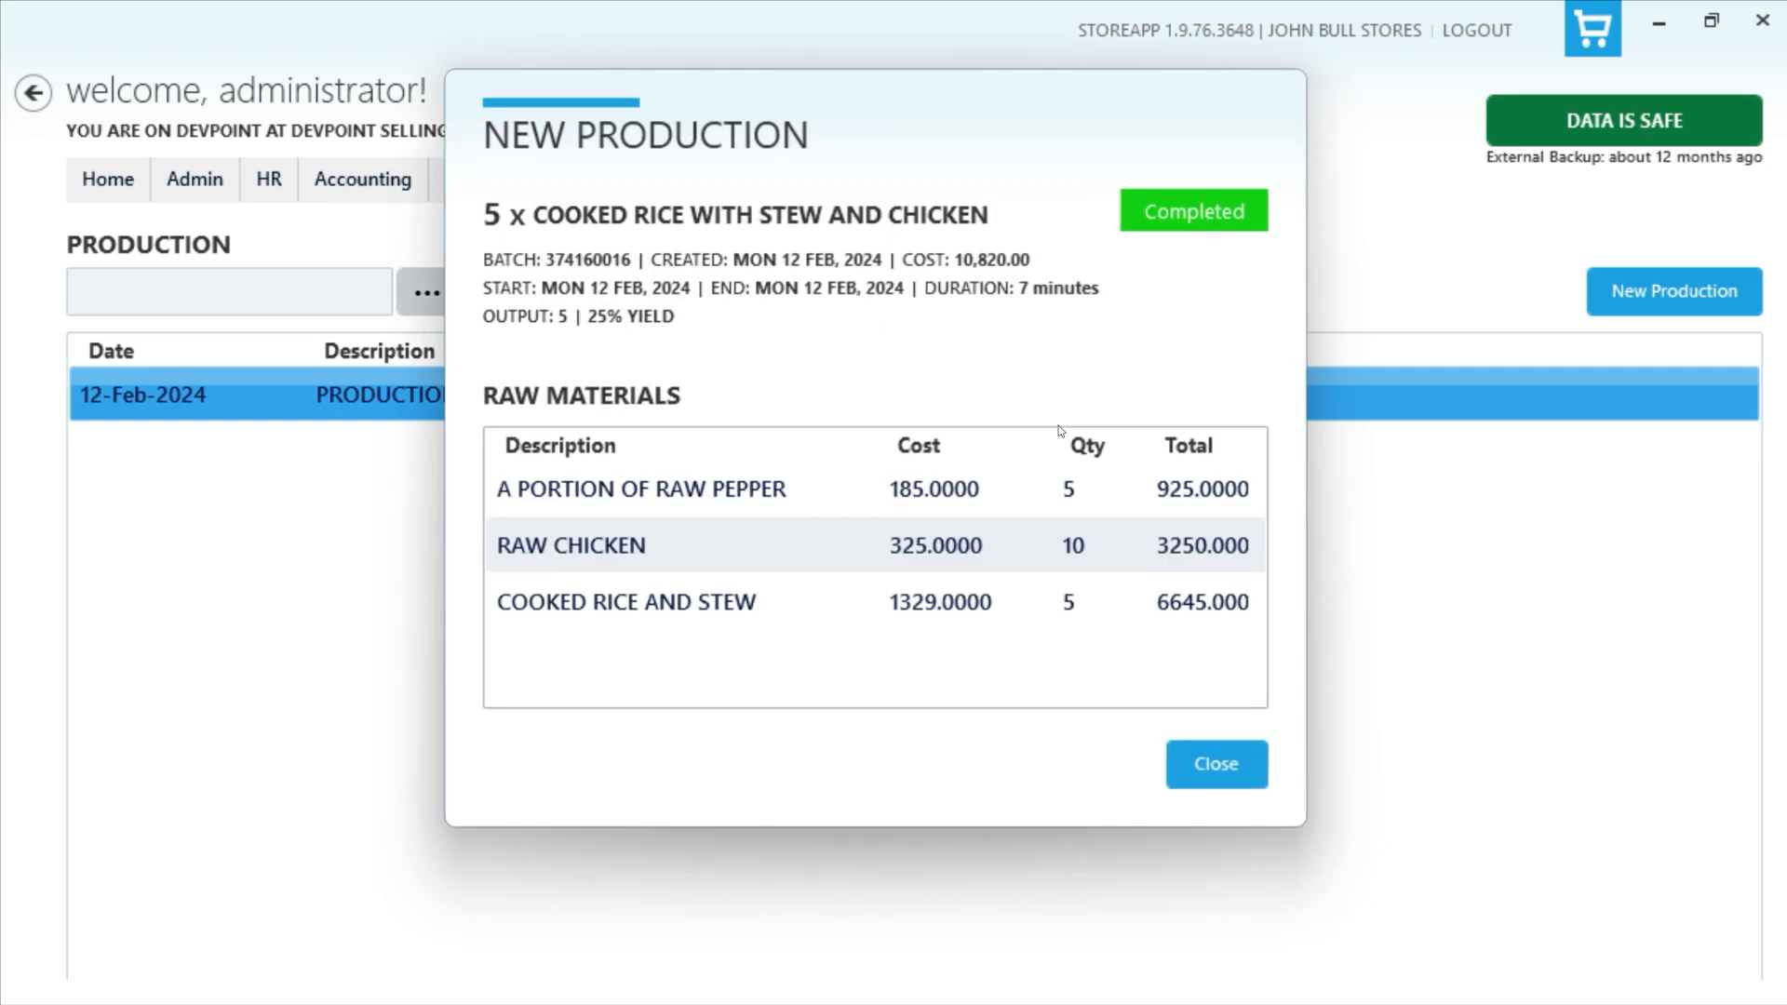
pyautogui.click(1207, 767)
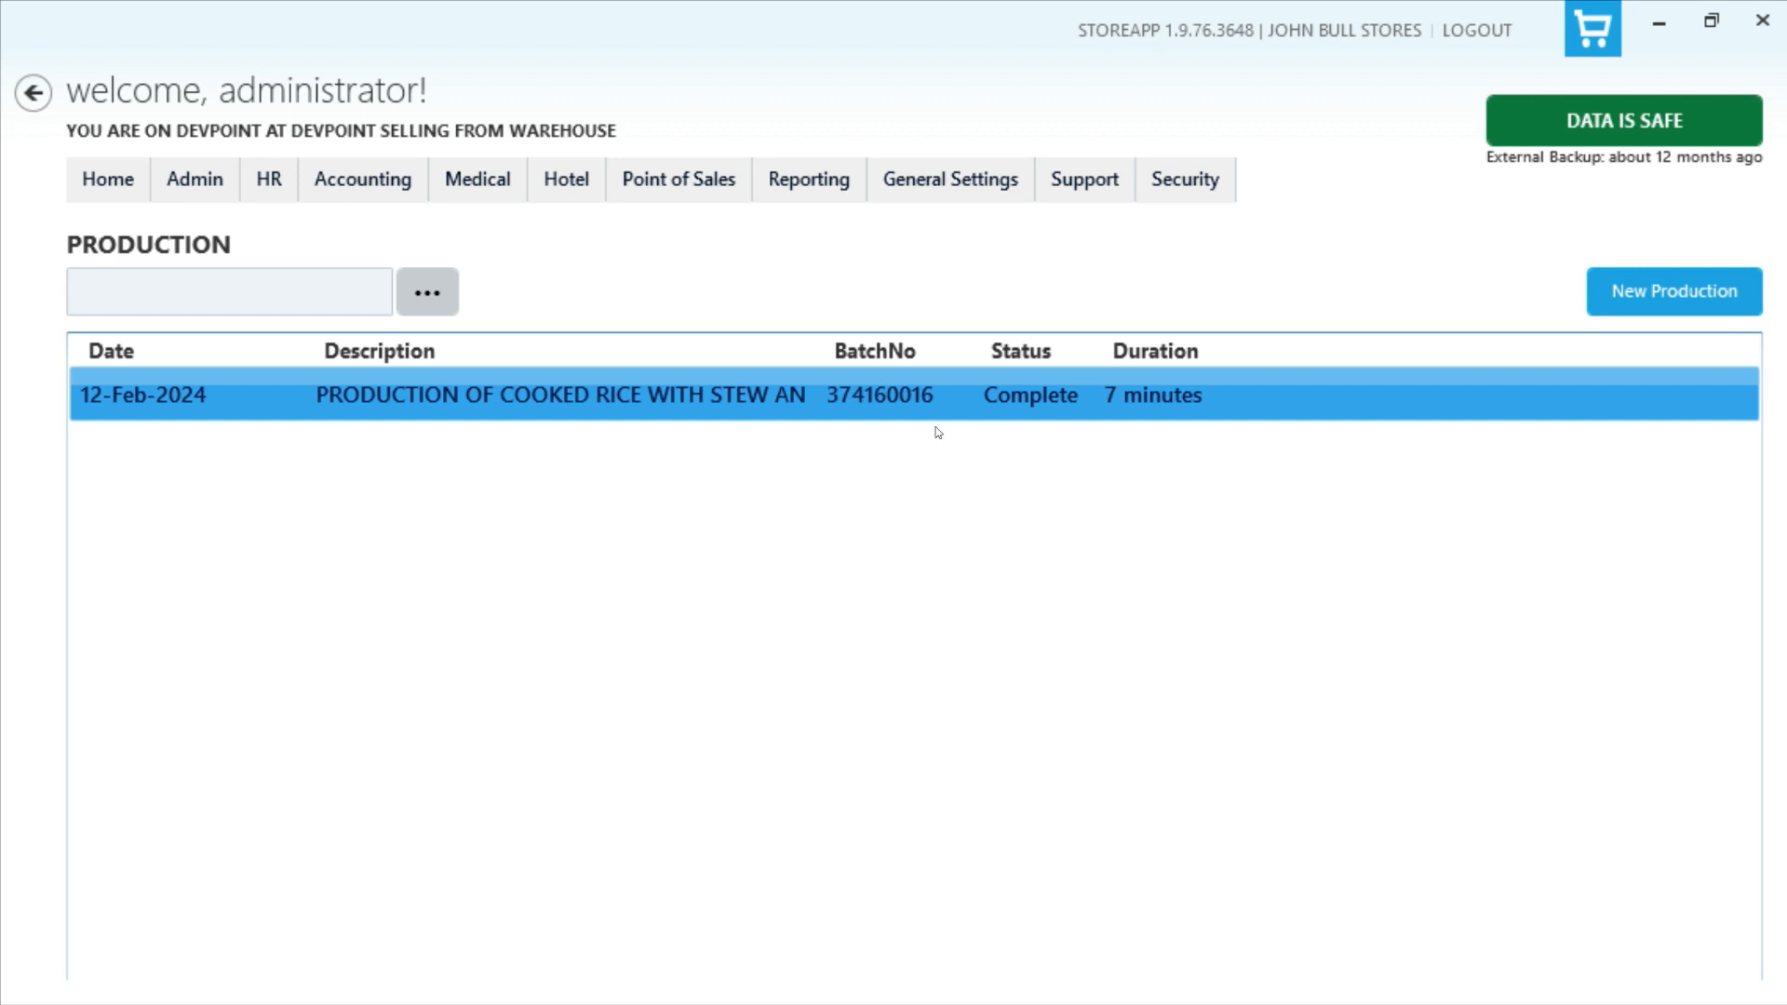
pyautogui.doubleClick(958, 401)
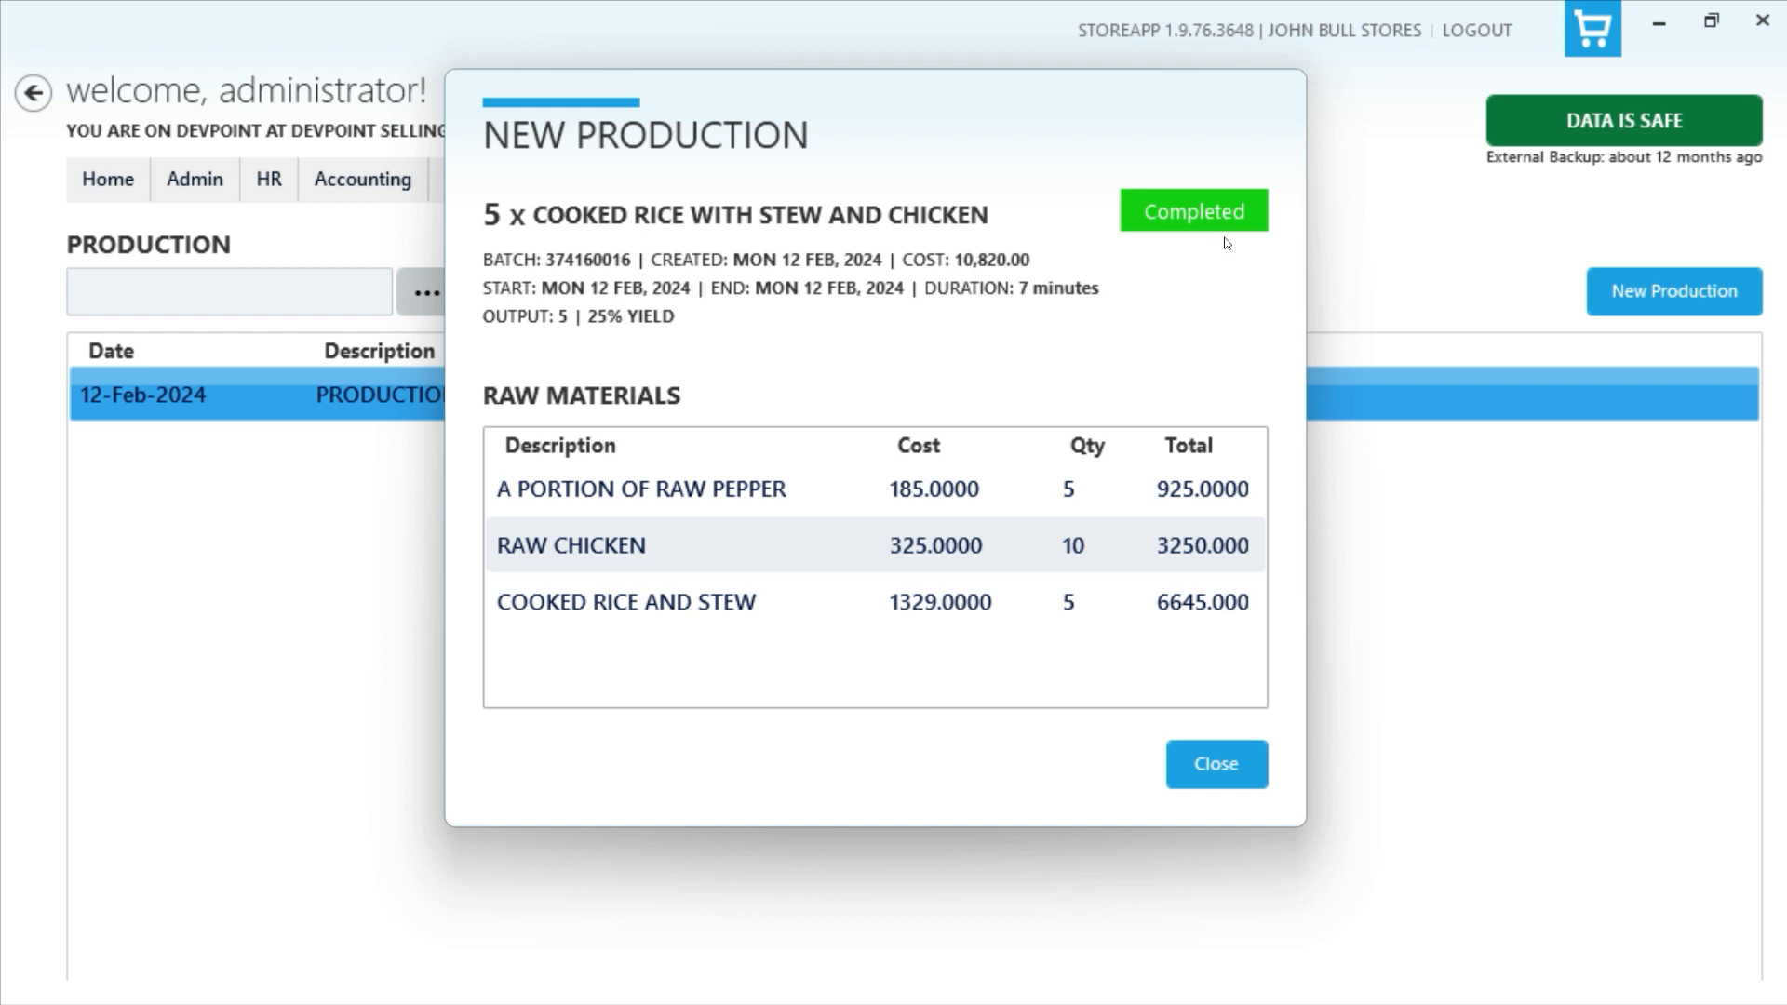
pyautogui.click(1231, 773)
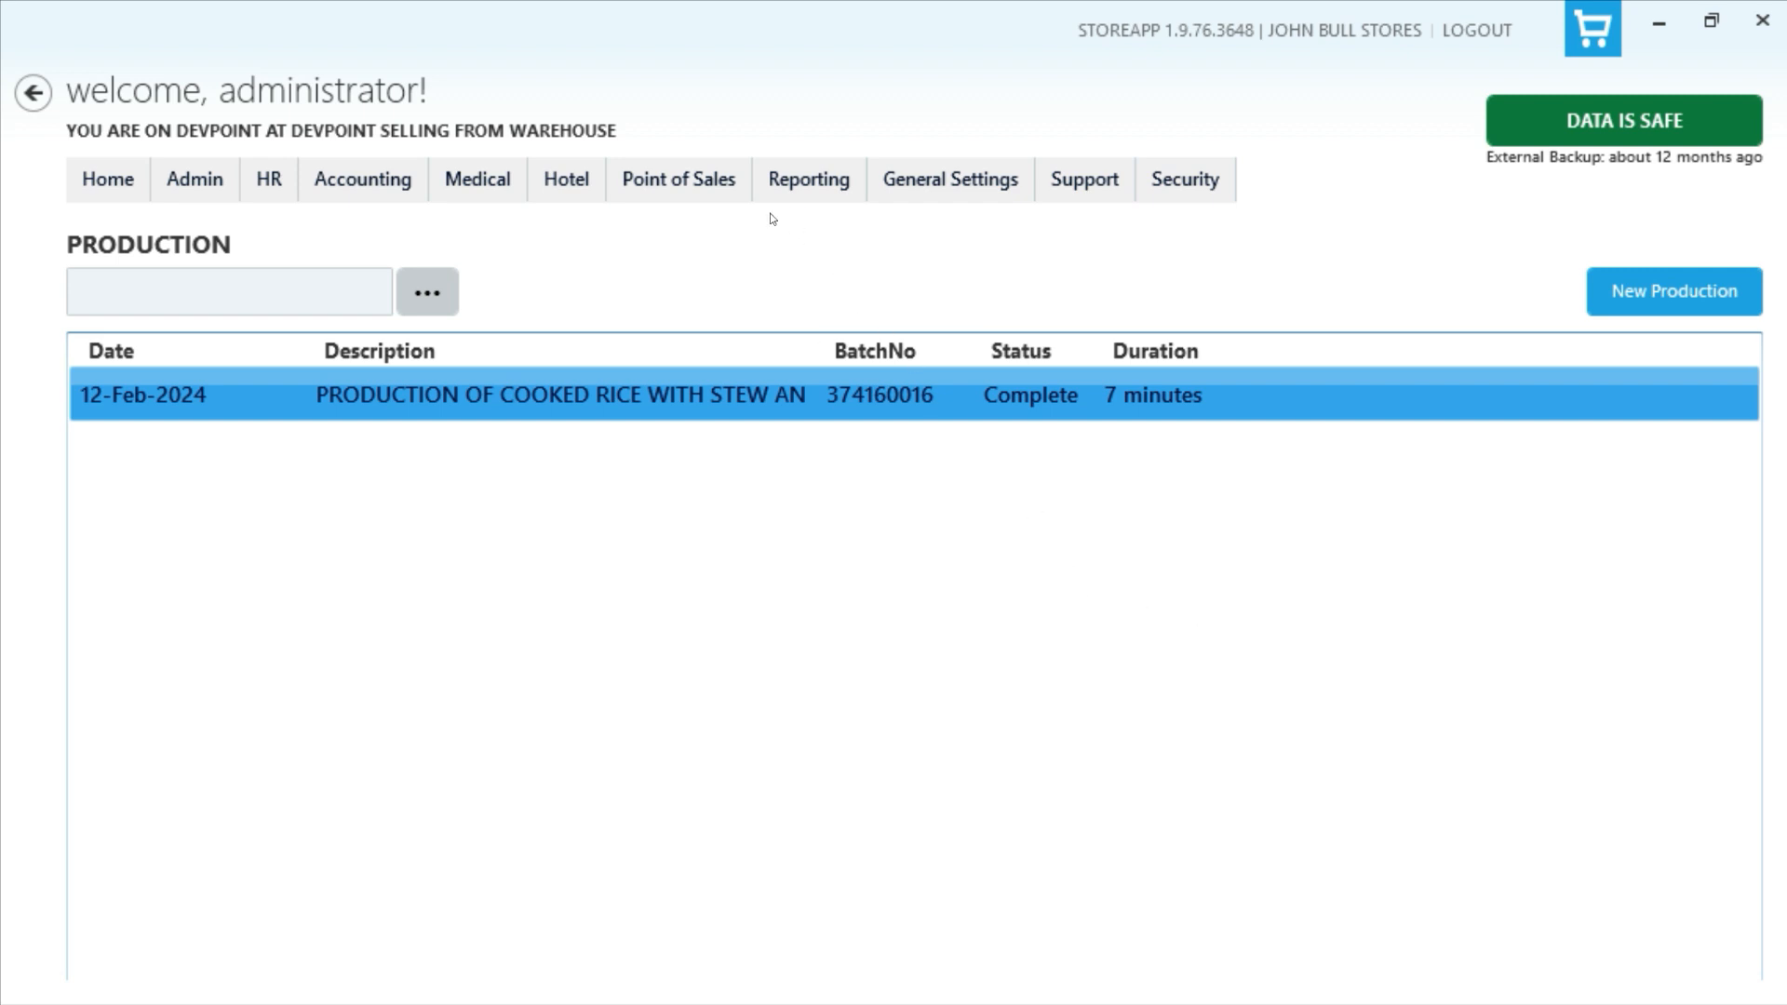
# Step: Generate the Stock History inventory report from 12/02/2024 to 13/02/2024 for all staff, stock types and stores
pyautogui.click(789, 182)
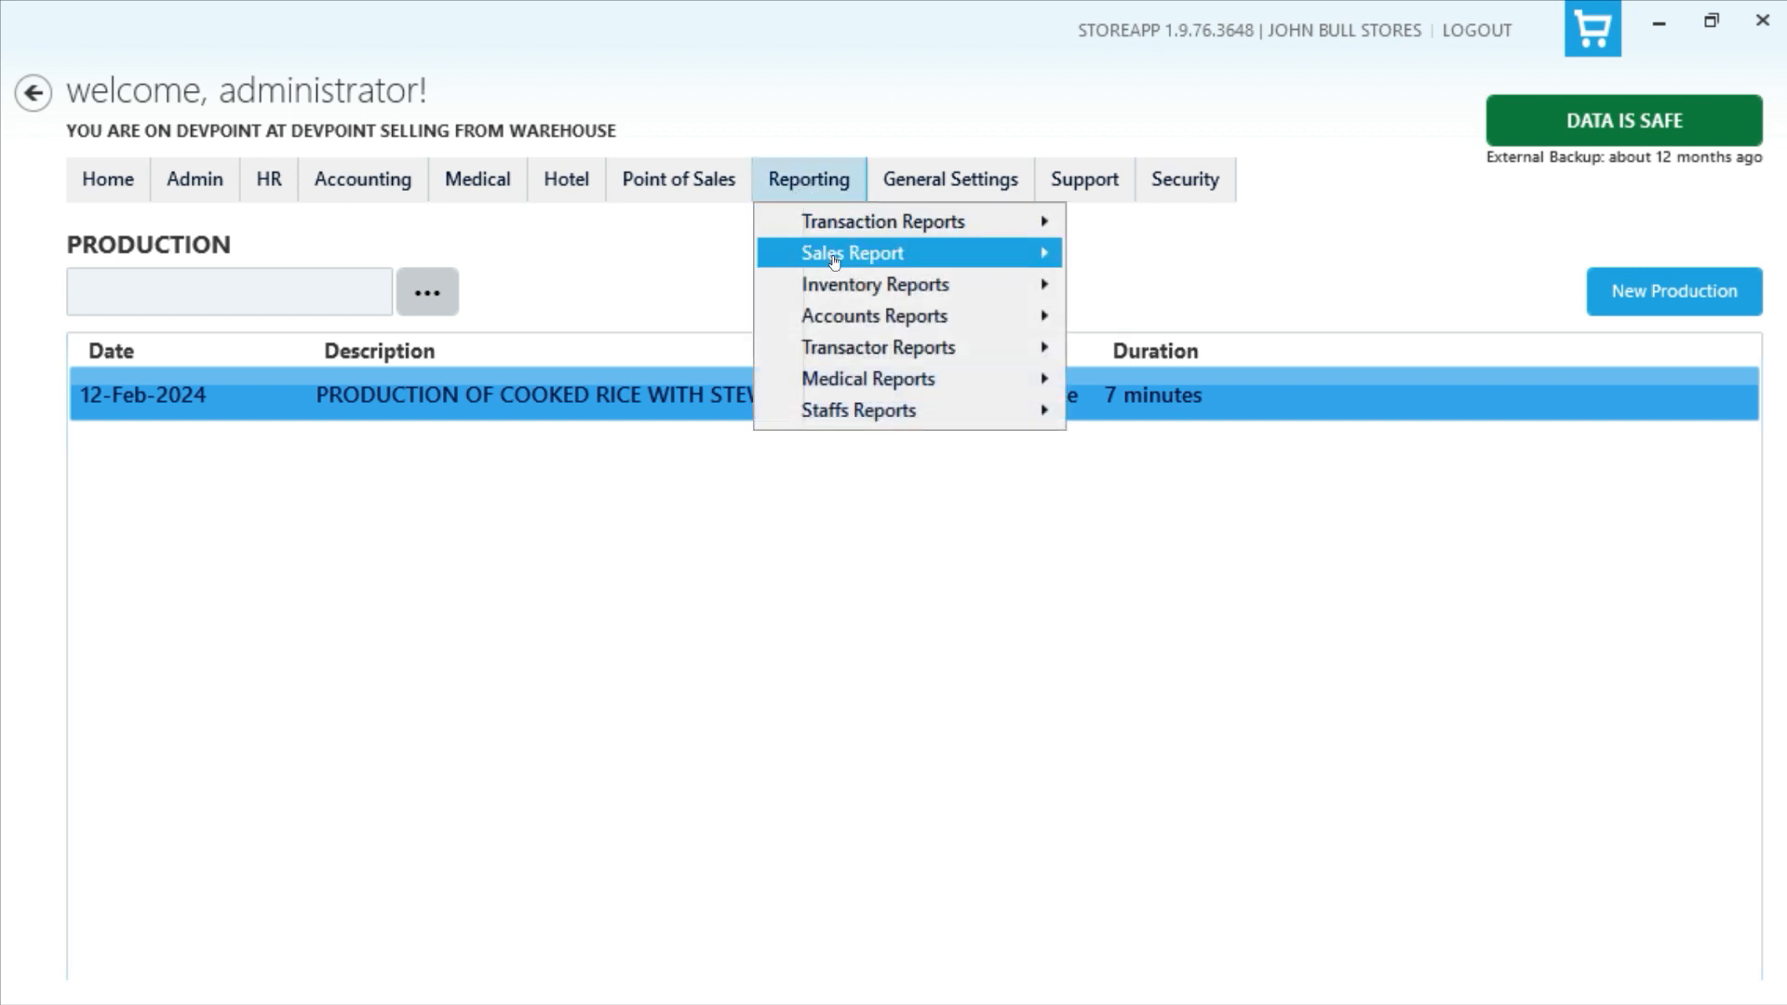
pyautogui.moveTo(834, 261)
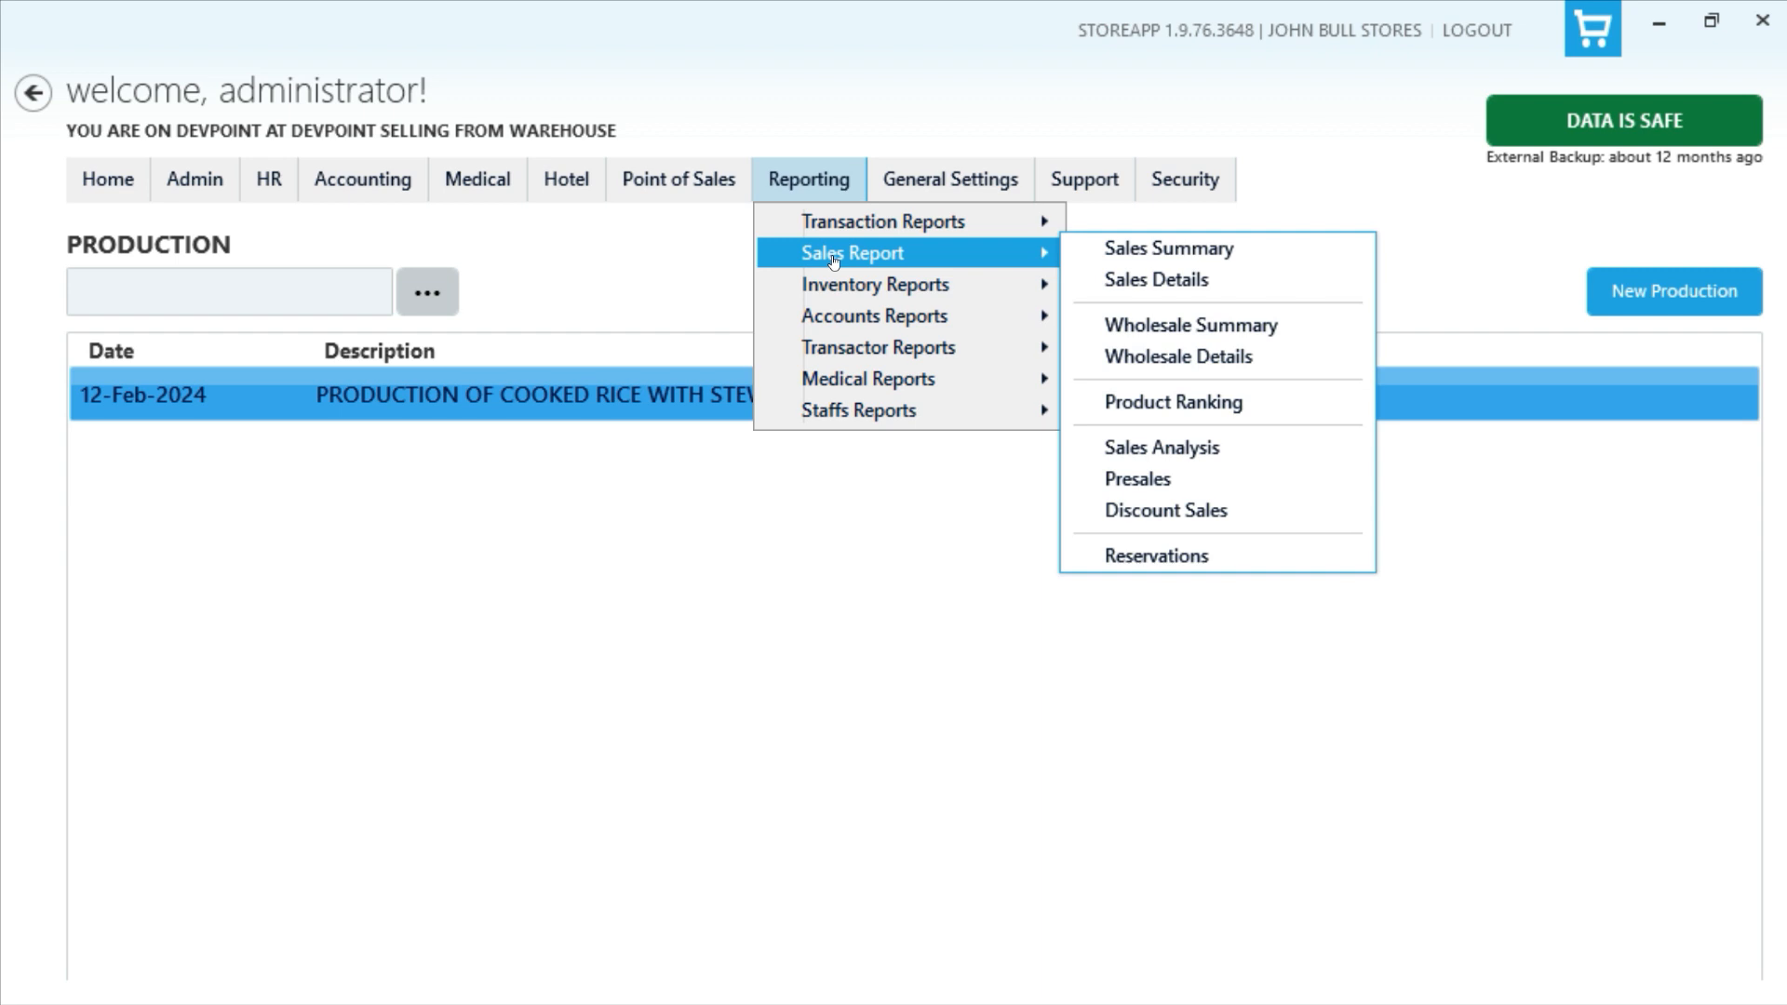
pyautogui.moveTo(868, 290)
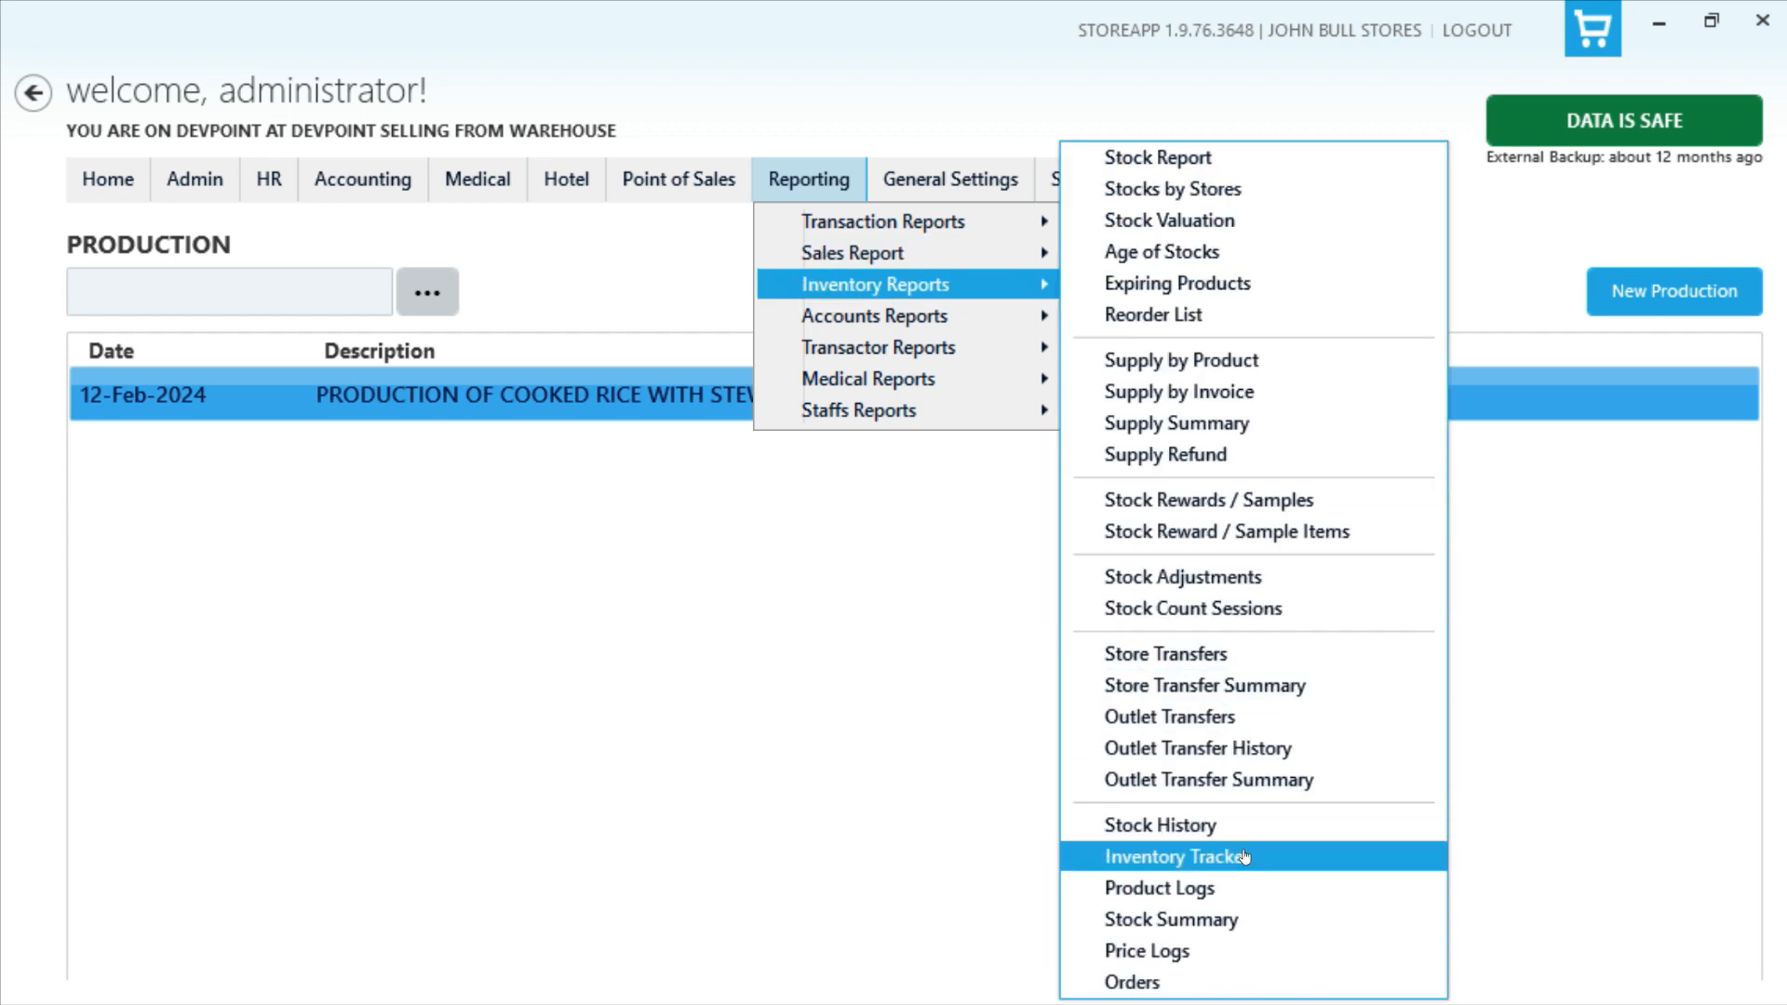
pyautogui.click(1262, 828)
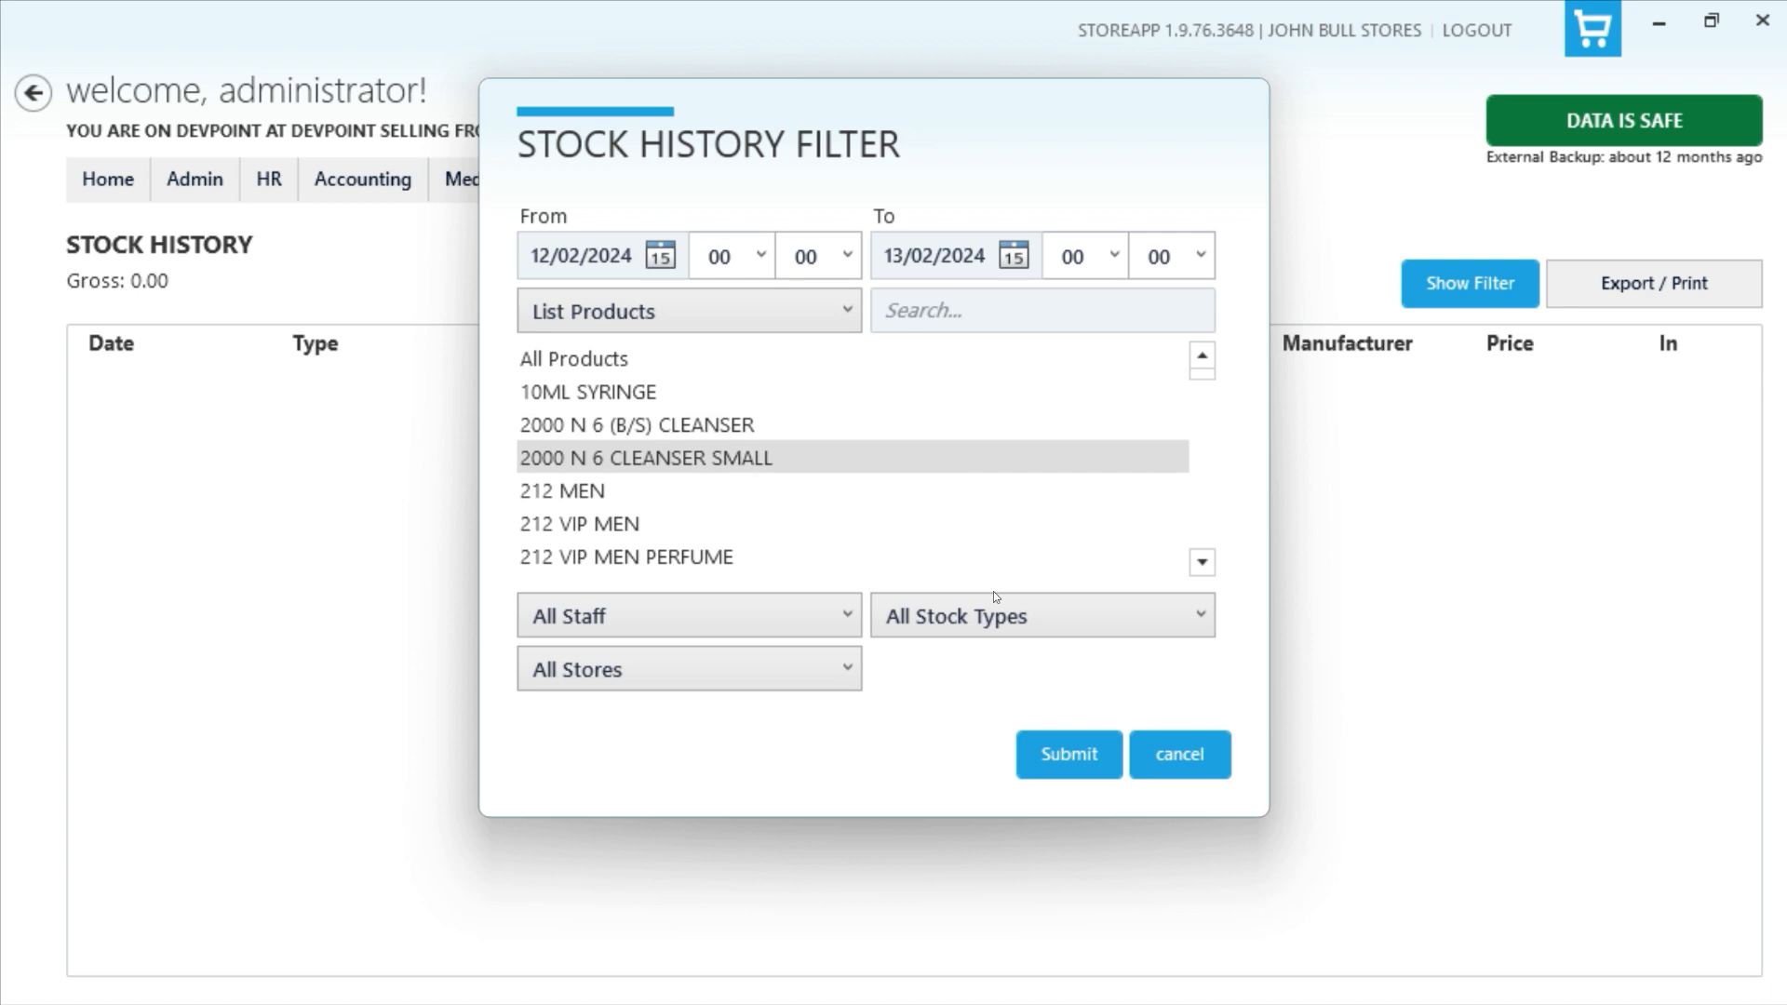
pyautogui.click(1070, 754)
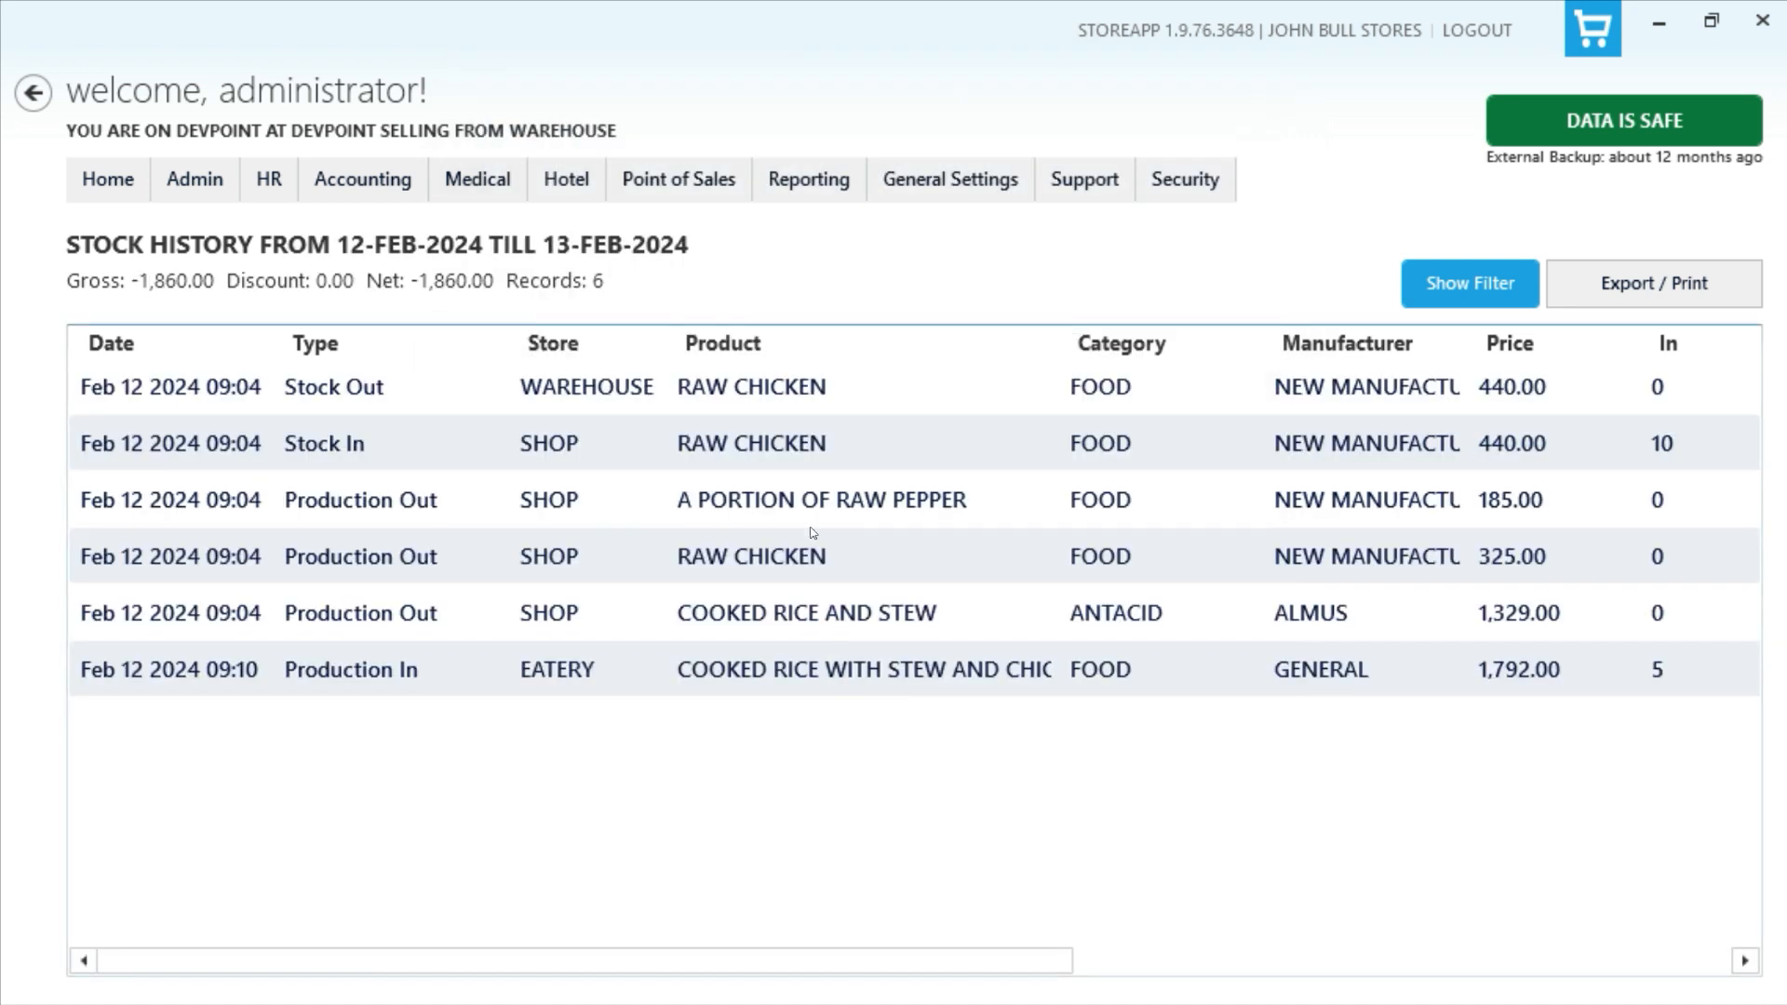
# Step: Examine the RAW CHICKEN transfer entries and the Production Out entries of the raw materials, including their in and out quantities
pyautogui.click(821, 398)
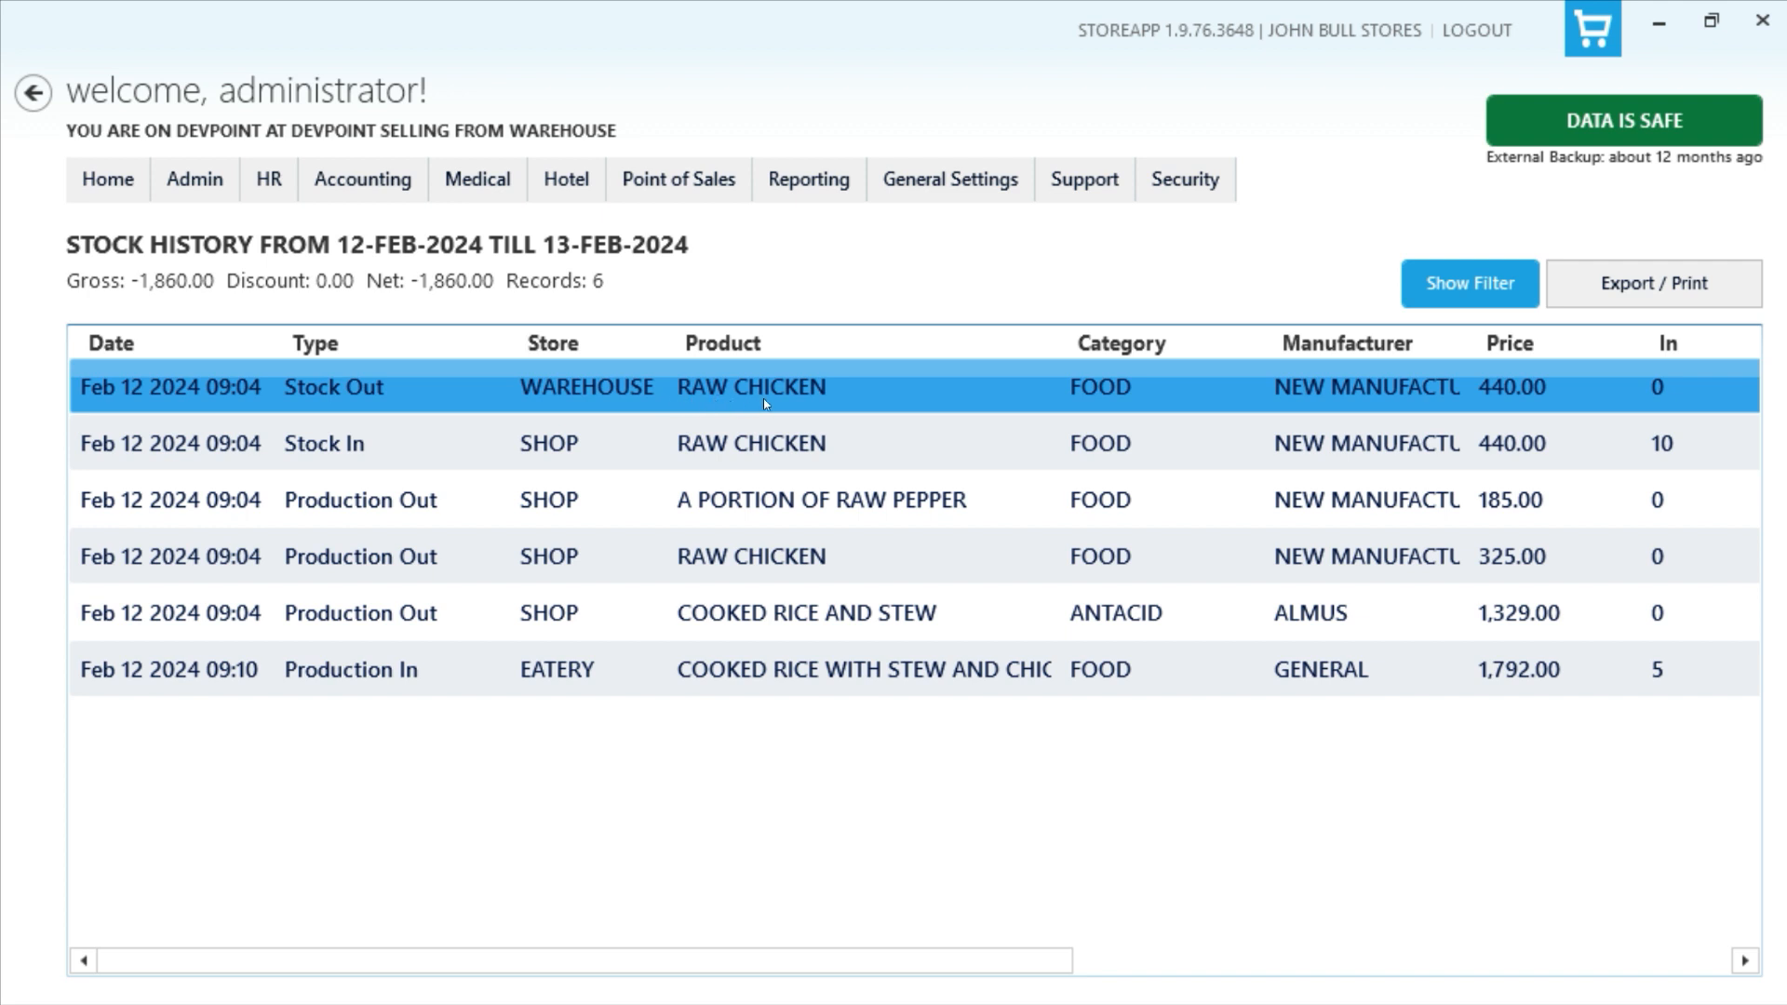
pyautogui.click(759, 455)
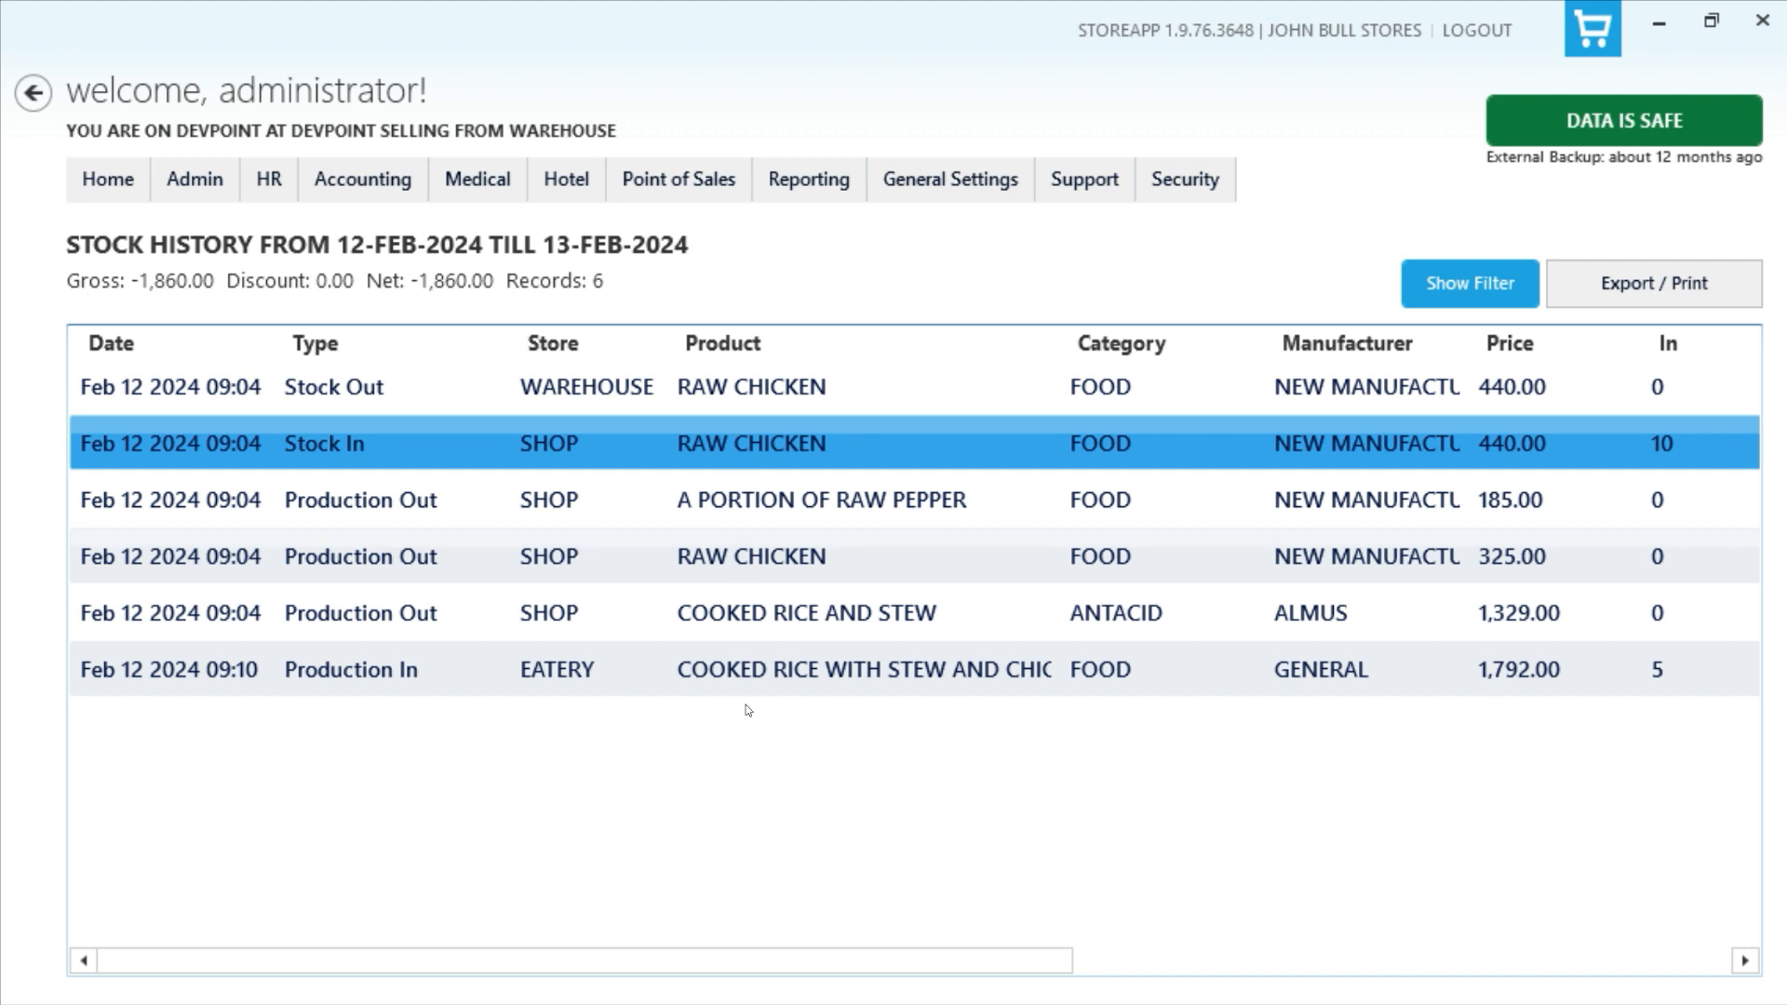
pyautogui.click(360, 389)
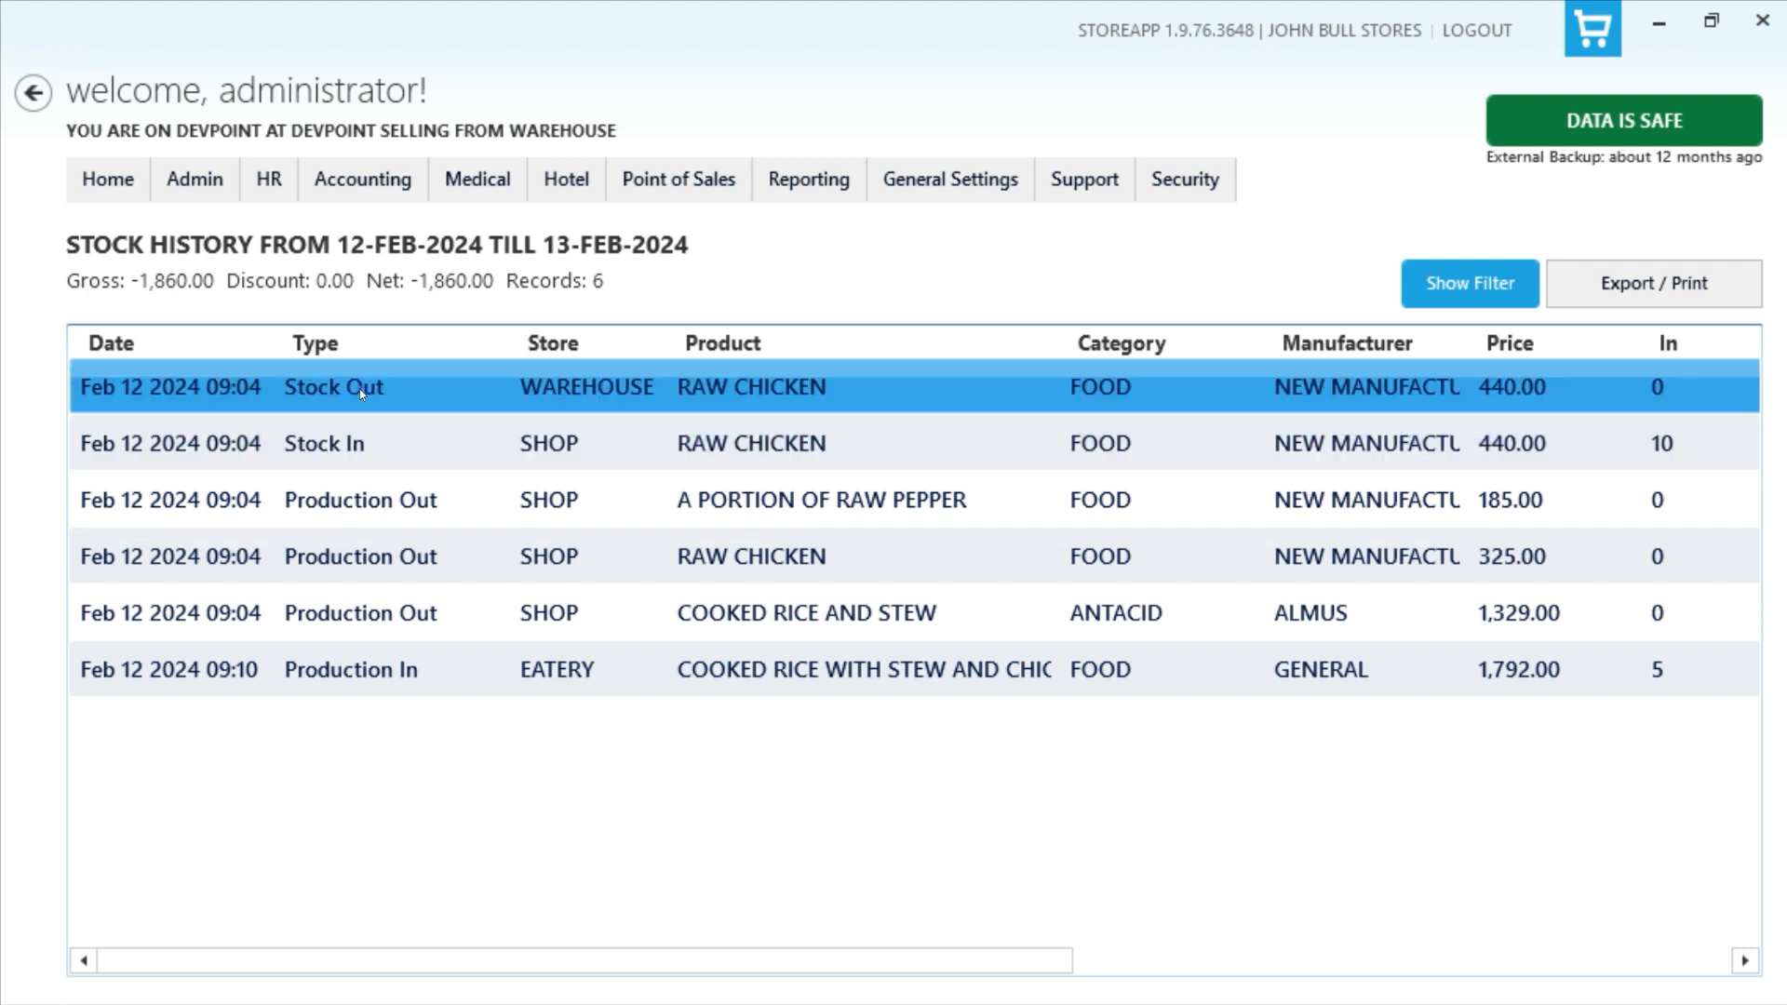
pyautogui.click(357, 428)
pyautogui.click(414, 550)
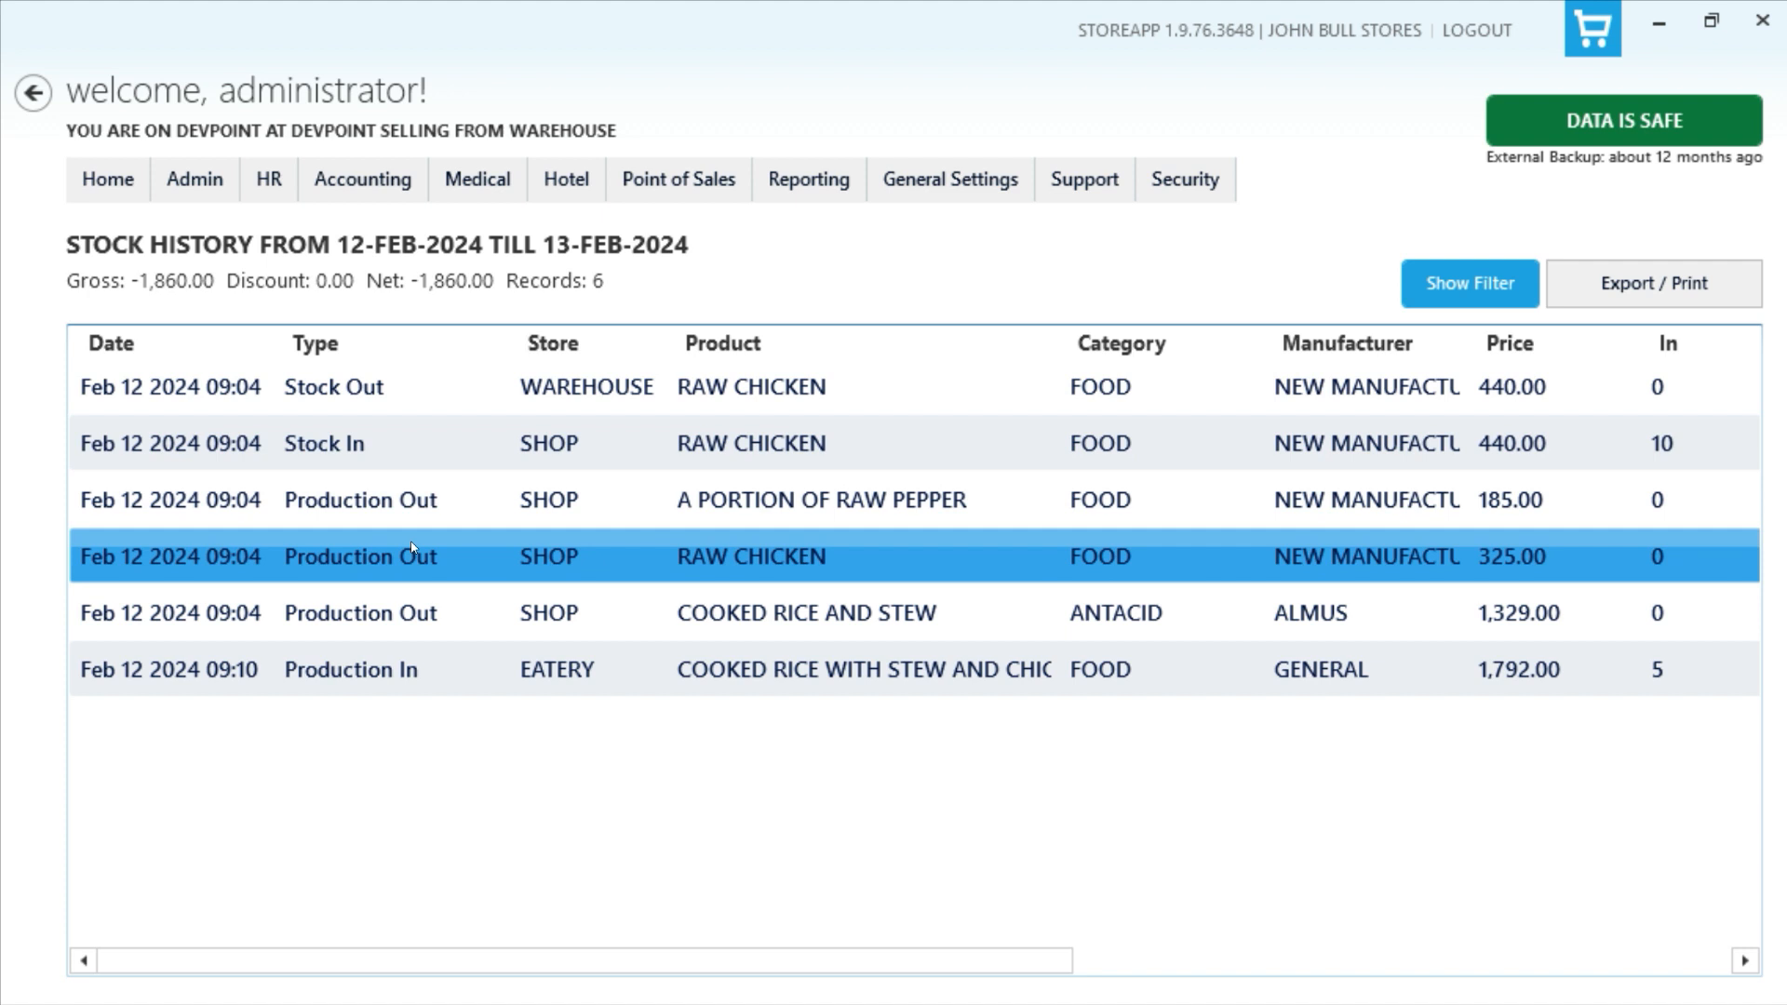
pyautogui.click(411, 594)
pyautogui.click(417, 500)
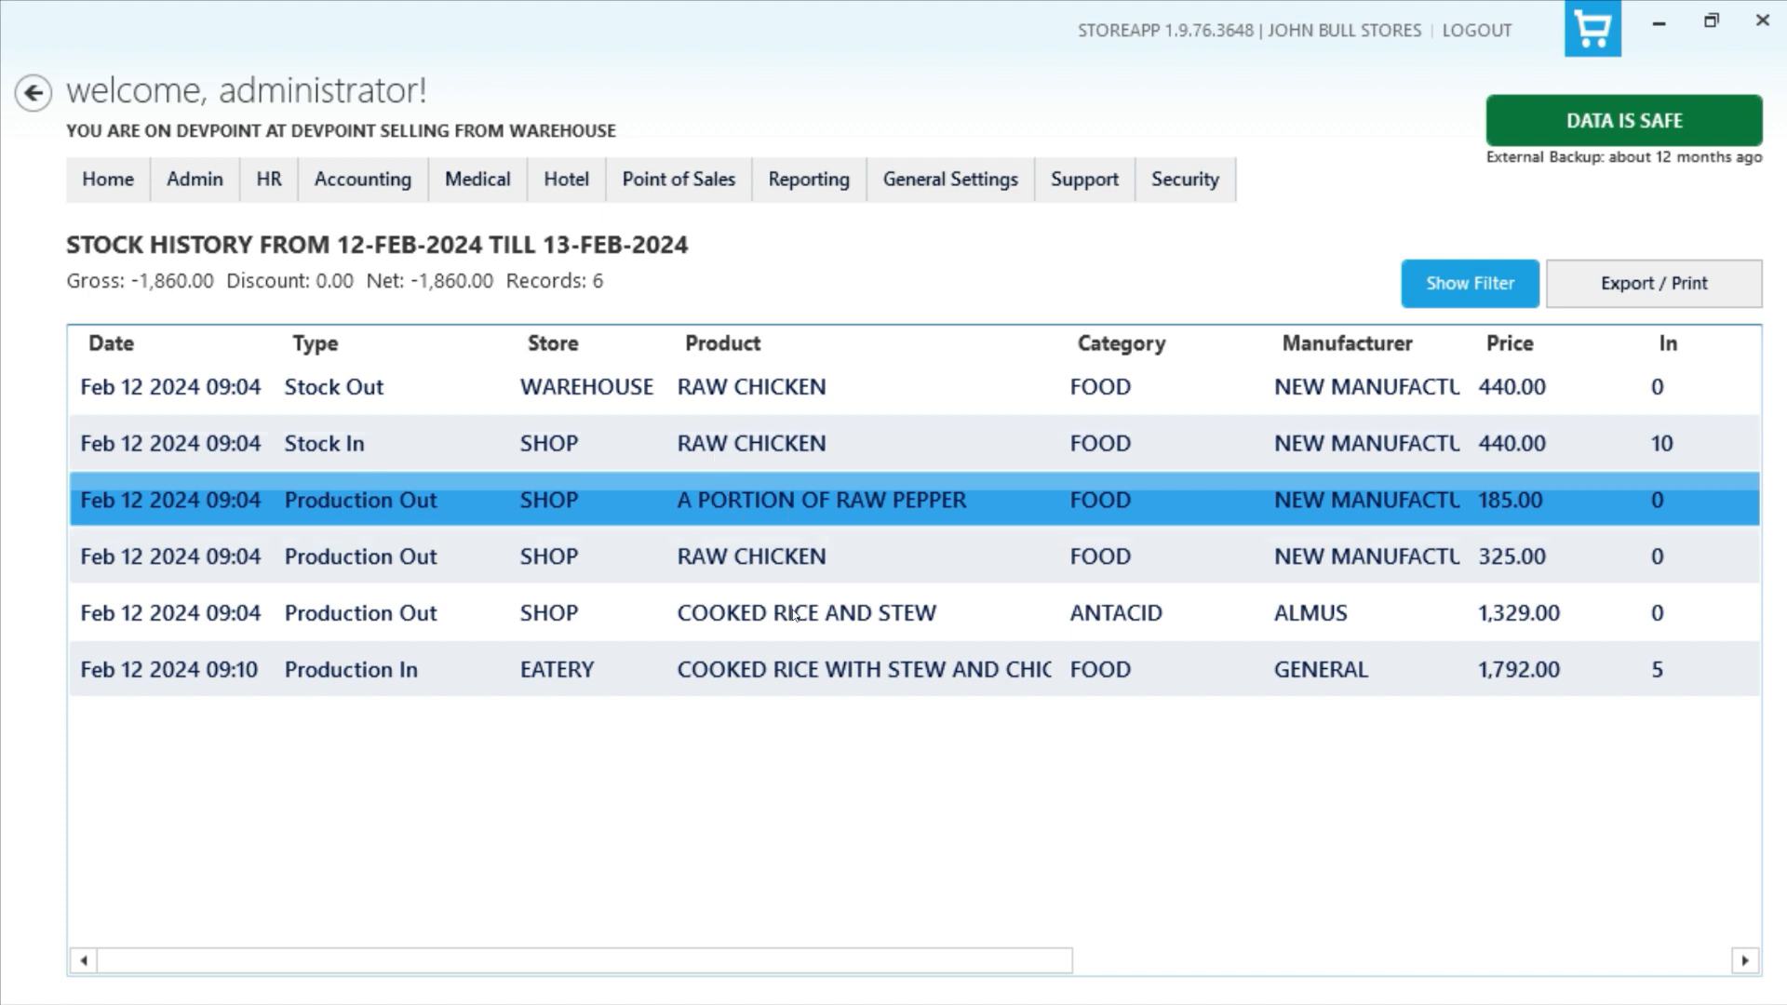
pyautogui.moveTo(787, 962); pyautogui.dragTo(888, 969)
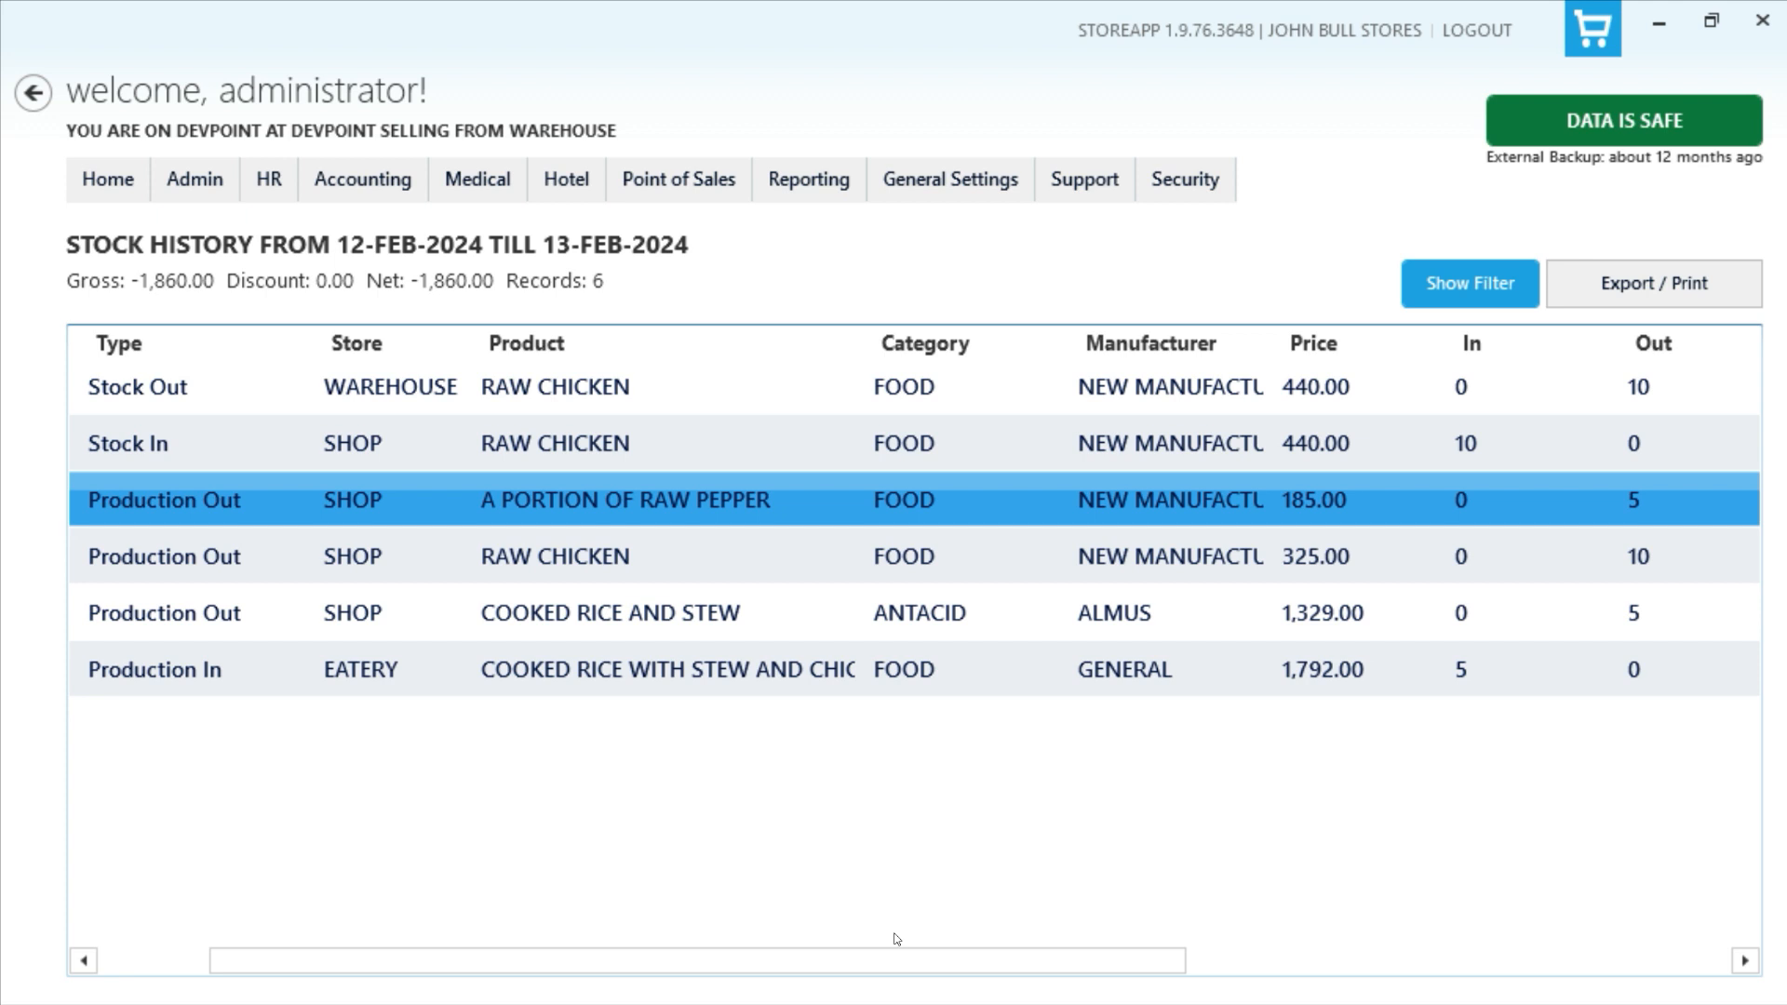
pyautogui.moveTo(884, 963); pyautogui.dragTo(769, 963)
# Step: Examine the Production In entry of COOKED RICE WITH STEW AND CHICKEN in EATERY and its quantities
pyautogui.click(484, 683)
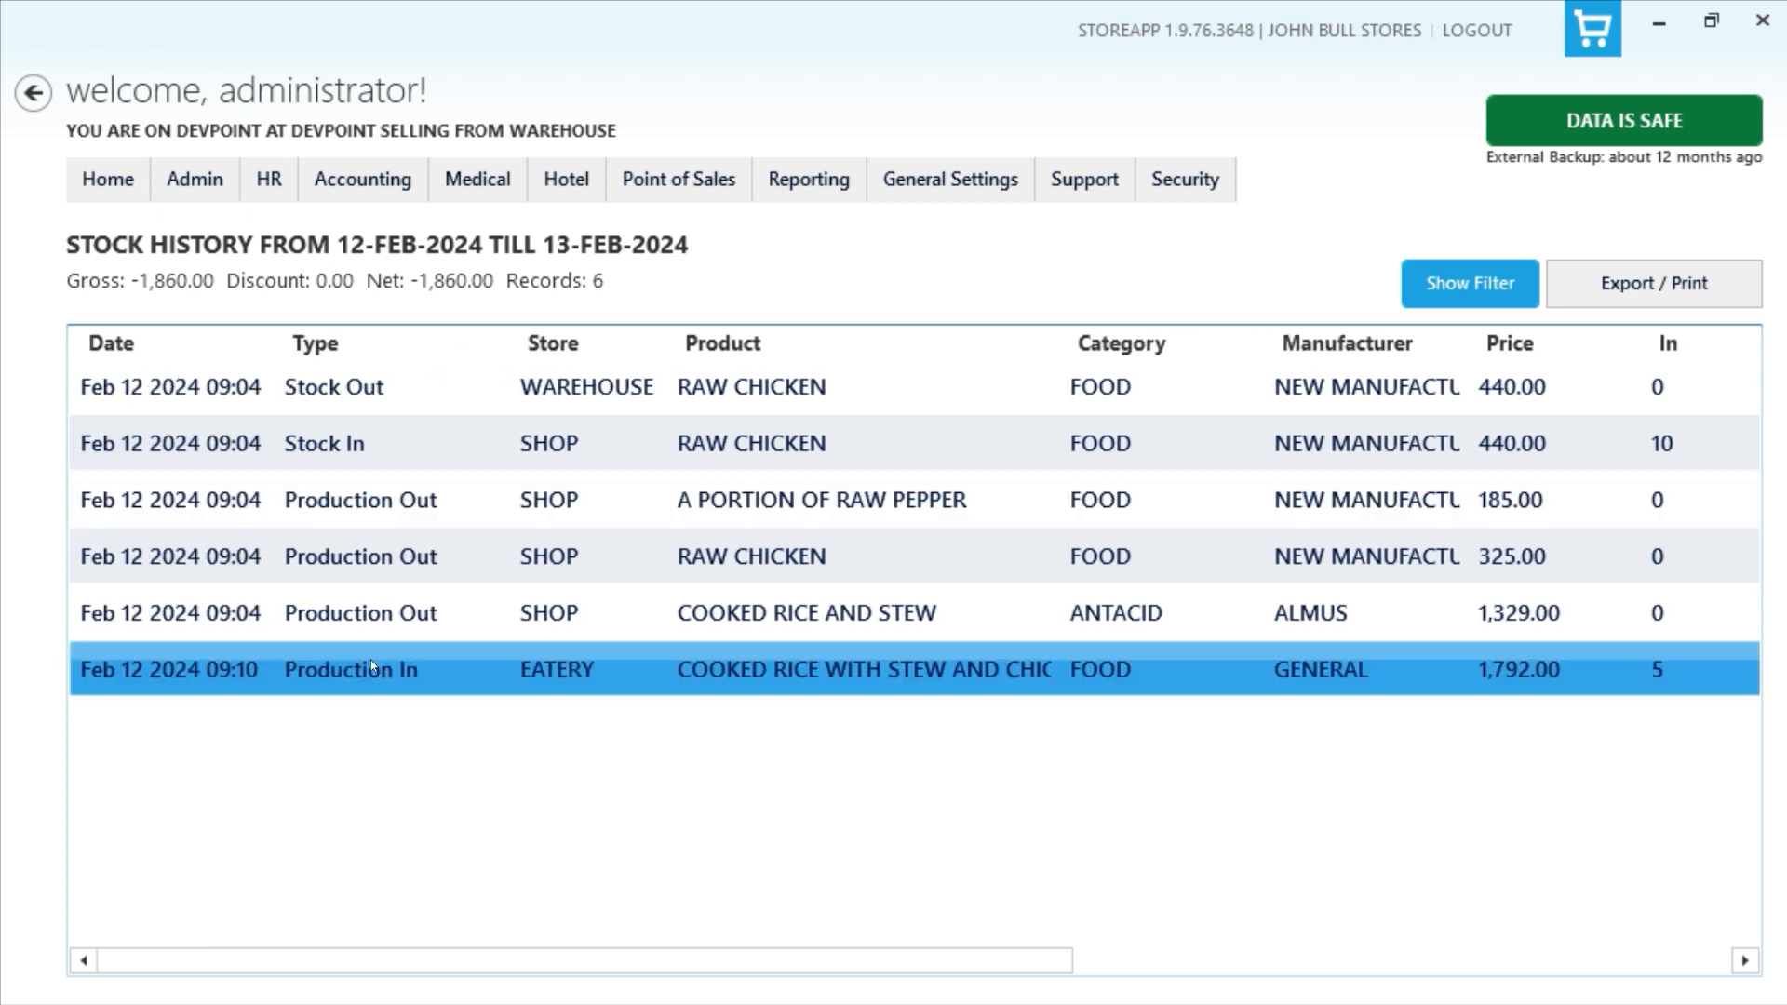
pyautogui.moveTo(577, 968); pyautogui.dragTo(829, 973)
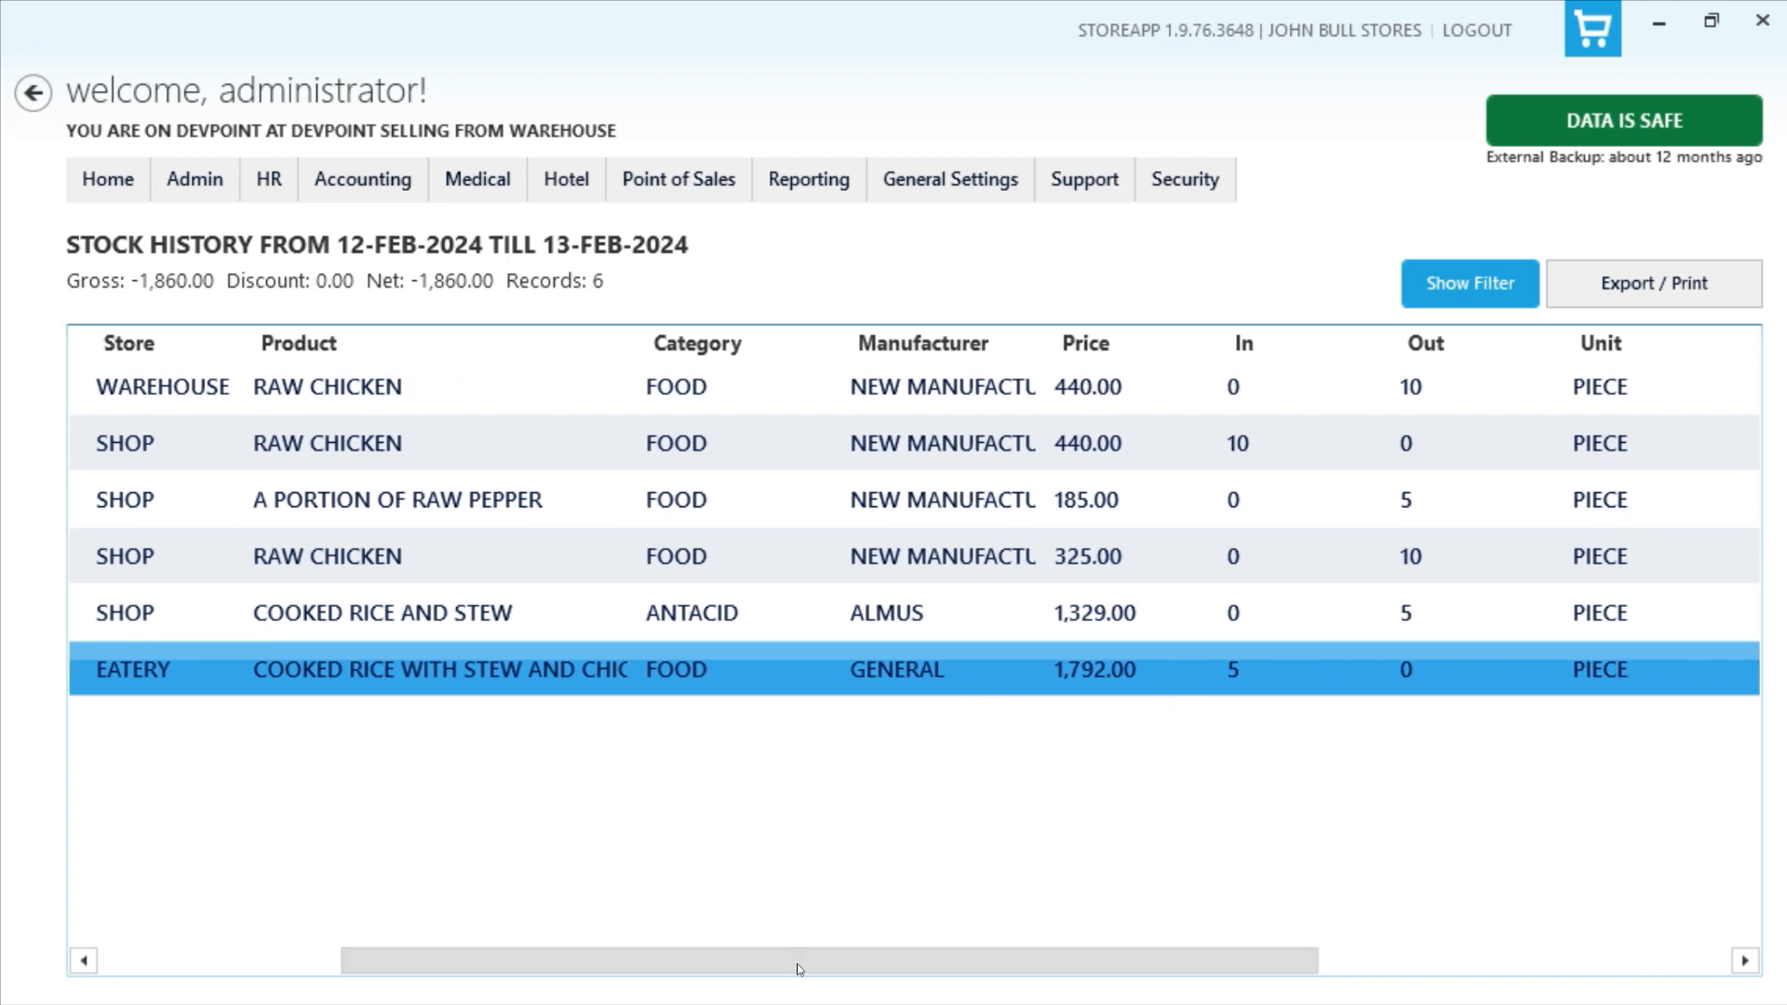
pyautogui.moveTo(834, 968); pyautogui.dragTo(720, 967)
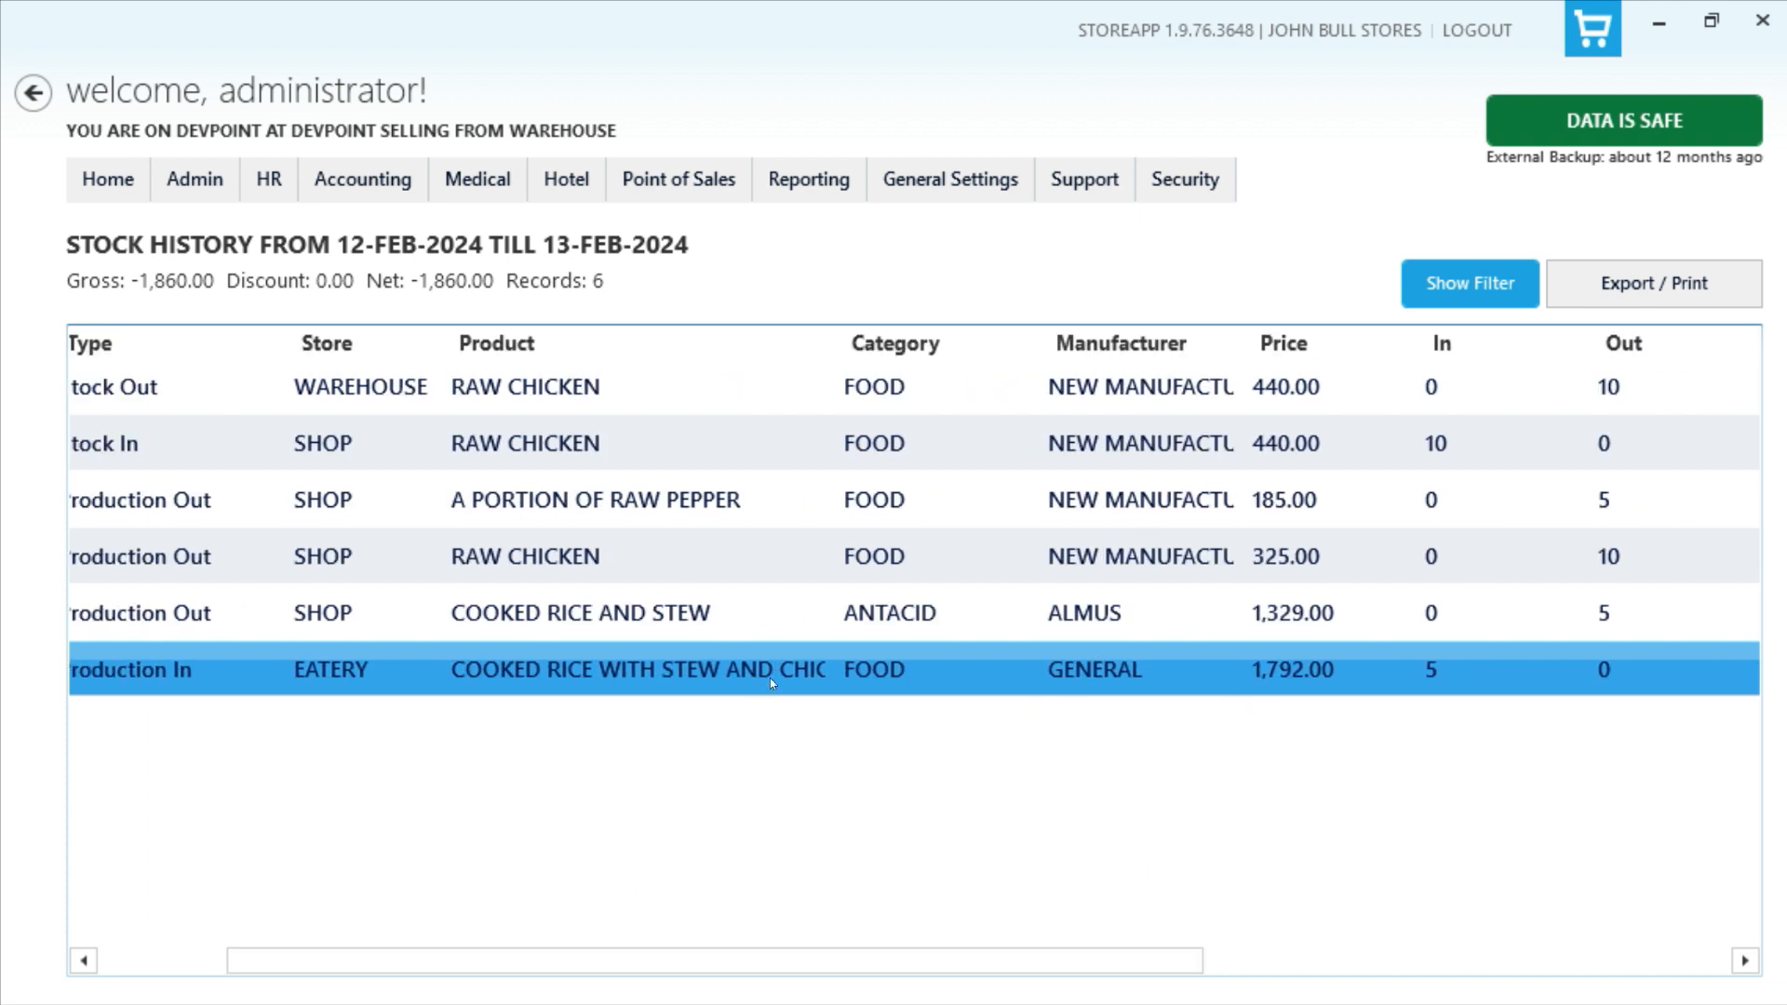